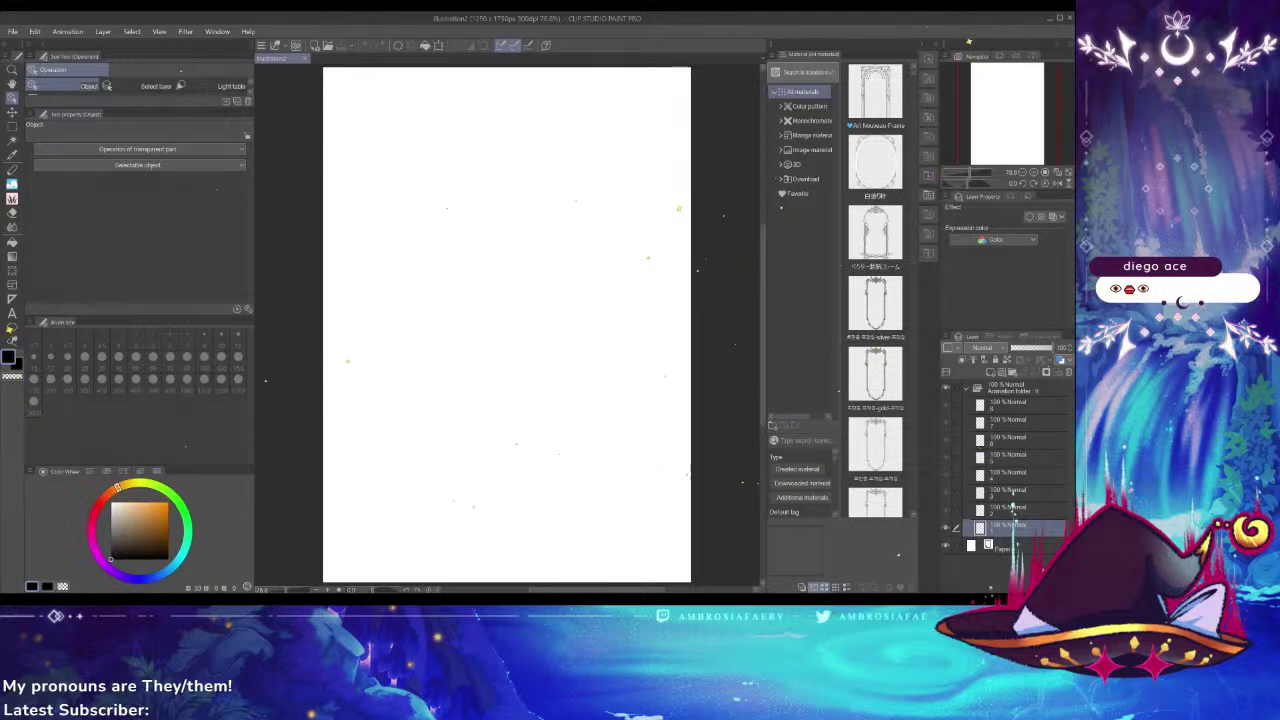
Narrow the tool palette column and lengthen the sub tool list above the tool properties
left_click_drag(255, 300, 178, 300)
left_click_drag(178, 193, 189, 193)
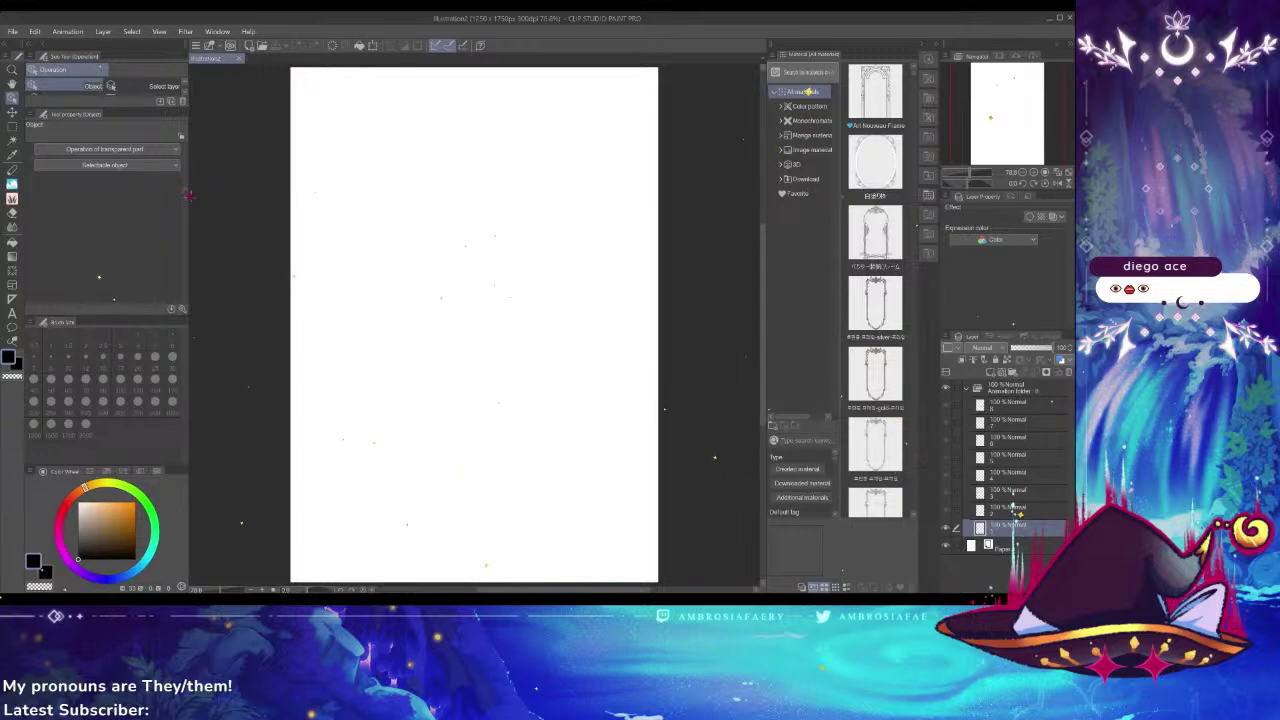
left_click_drag(110, 108, 110, 206)
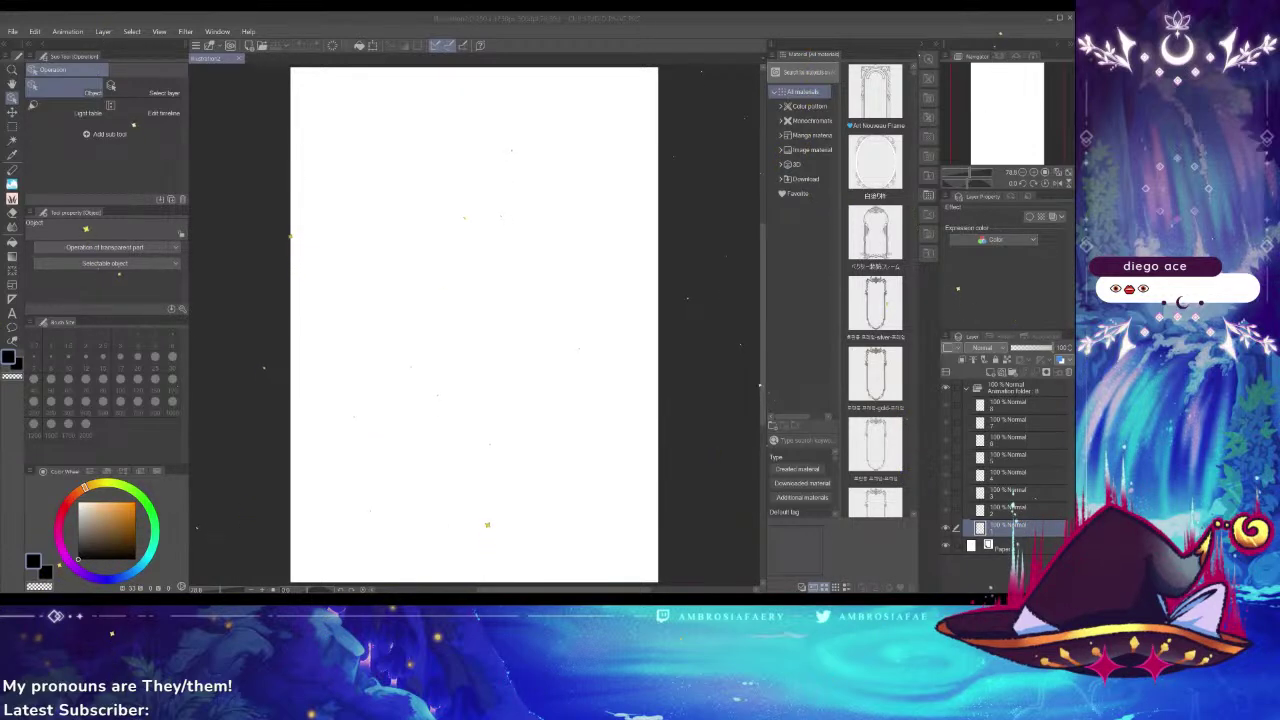
left_click(457, 288)
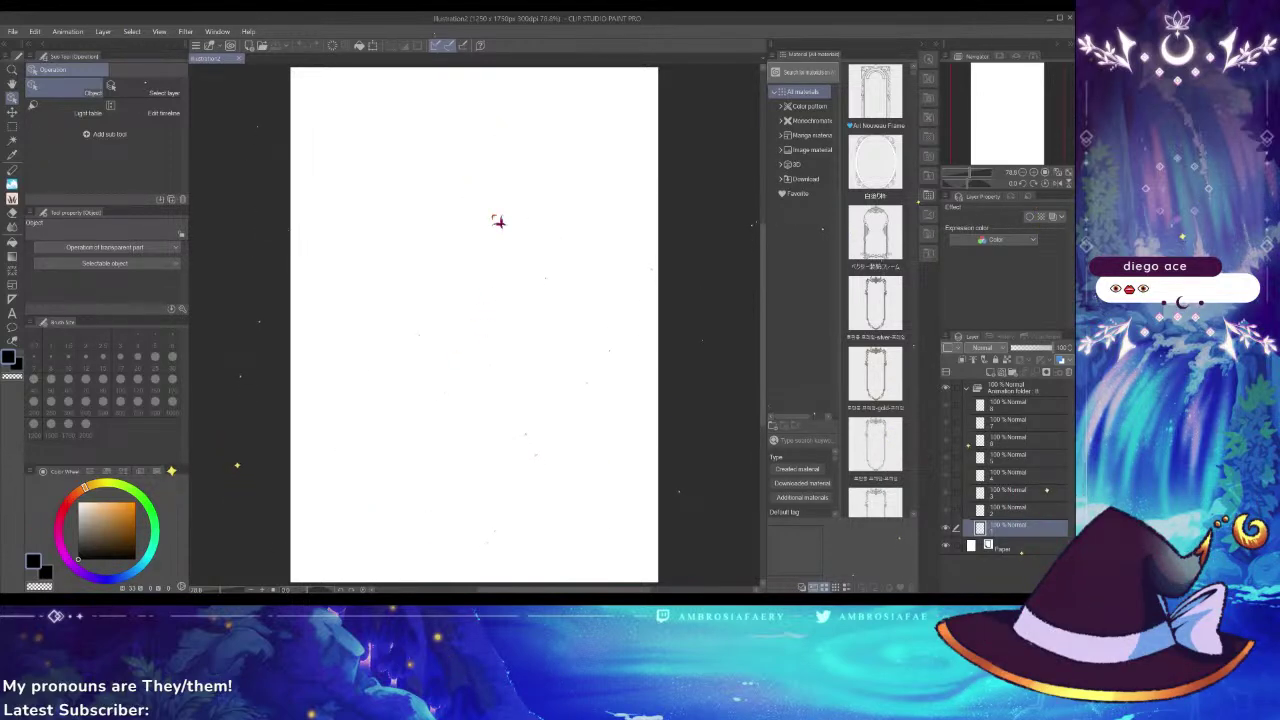
Scribble thin zigzag and looping test strokes over the middle and right half of the page with the Dot pen
key("i")
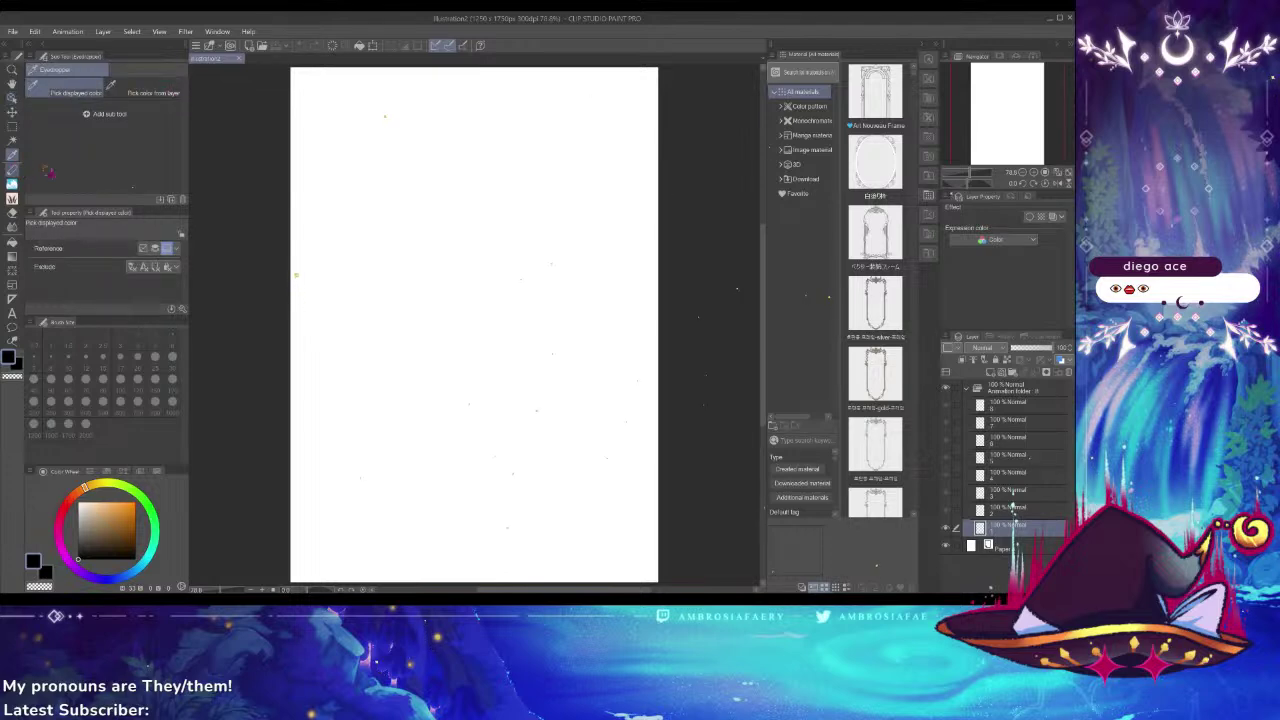
key("p")
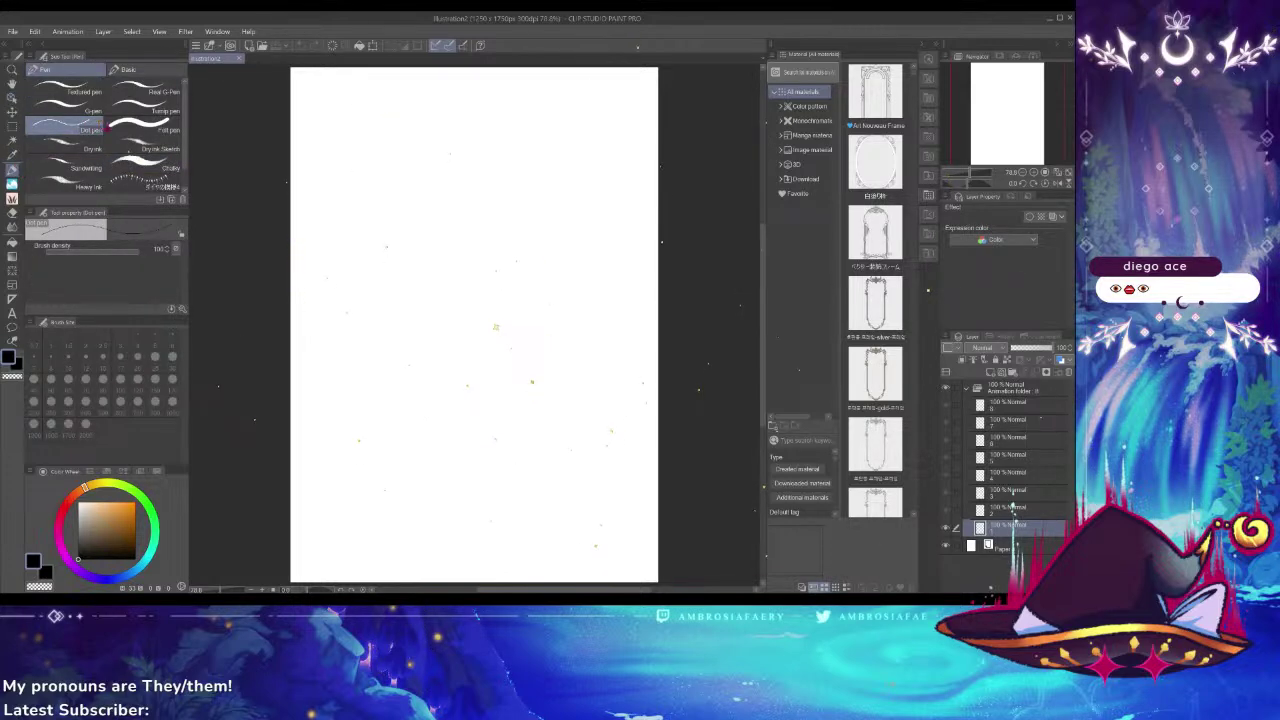
left_click_drag(525, 122, 535, 210)
mouse_move(630, 138)
left_mouse_down()
mouse_move(586, 193)
mouse_move(562, 318)
left_mouse_up()
left_click_drag(604, 281, 549, 343)
left_click_drag(567, 321, 501, 367)
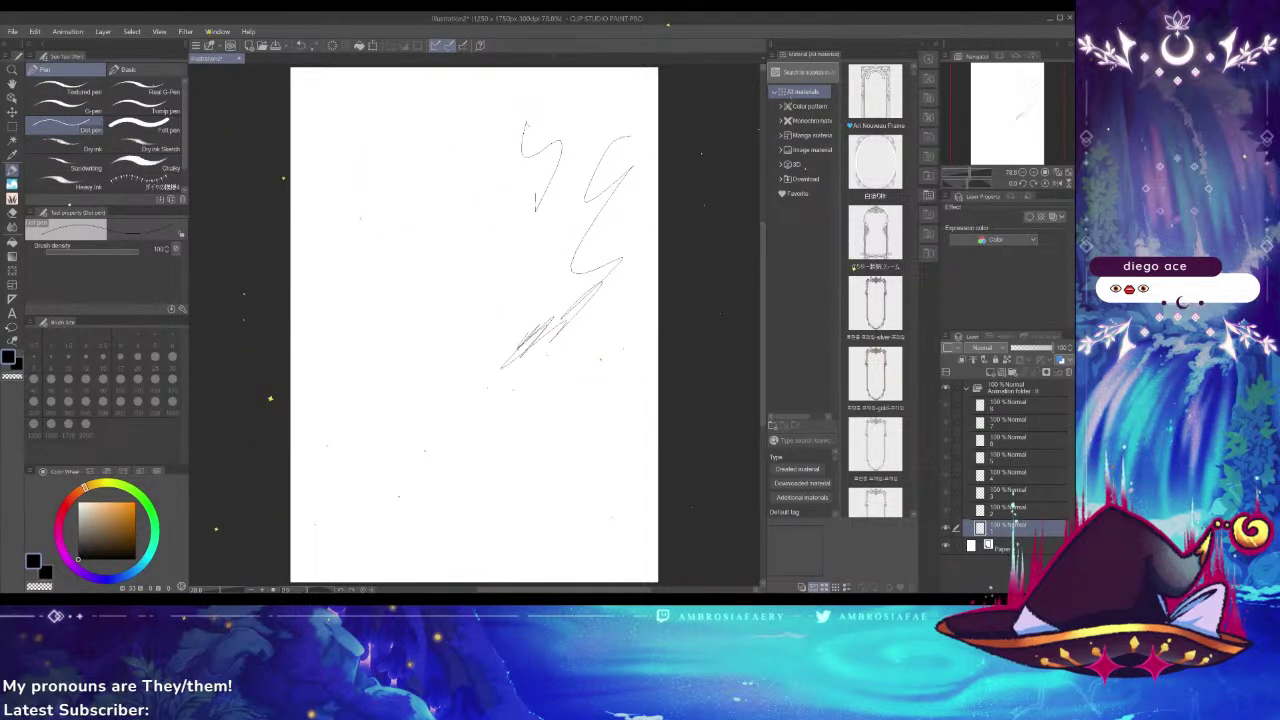
left_click_drag(520, 229, 464, 338)
mouse_move(476, 193)
left_mouse_down()
mouse_move(470, 244)
mouse_move(484, 268)
mouse_move(442, 296)
mouse_move(478, 312)
mouse_move(450, 342)
left_mouse_up()
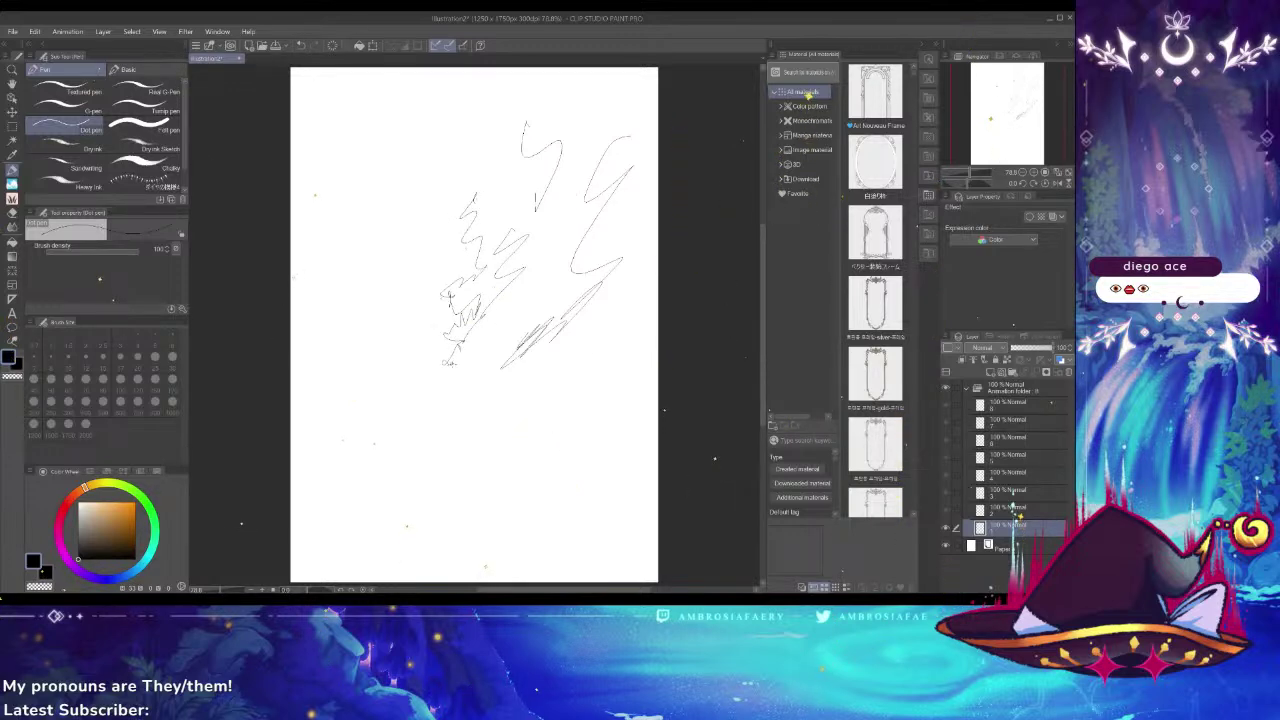
mouse_move(466, 333)
left_mouse_down()
mouse_move(442, 370)
mouse_move(550, 448)
mouse_move(477, 378)
mouse_move(487, 403)
mouse_move(536, 394)
left_mouse_up()
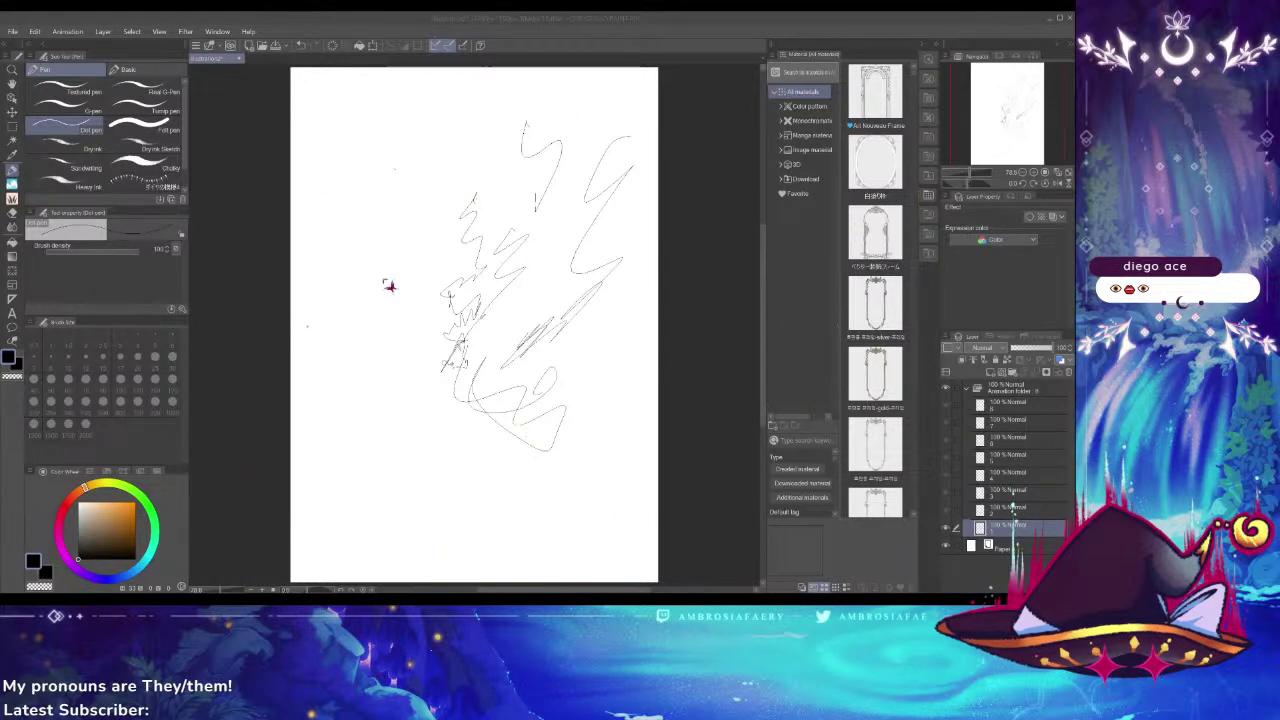
left_click_drag(508, 222, 520, 245)
left_click_drag(510, 302, 466, 445)
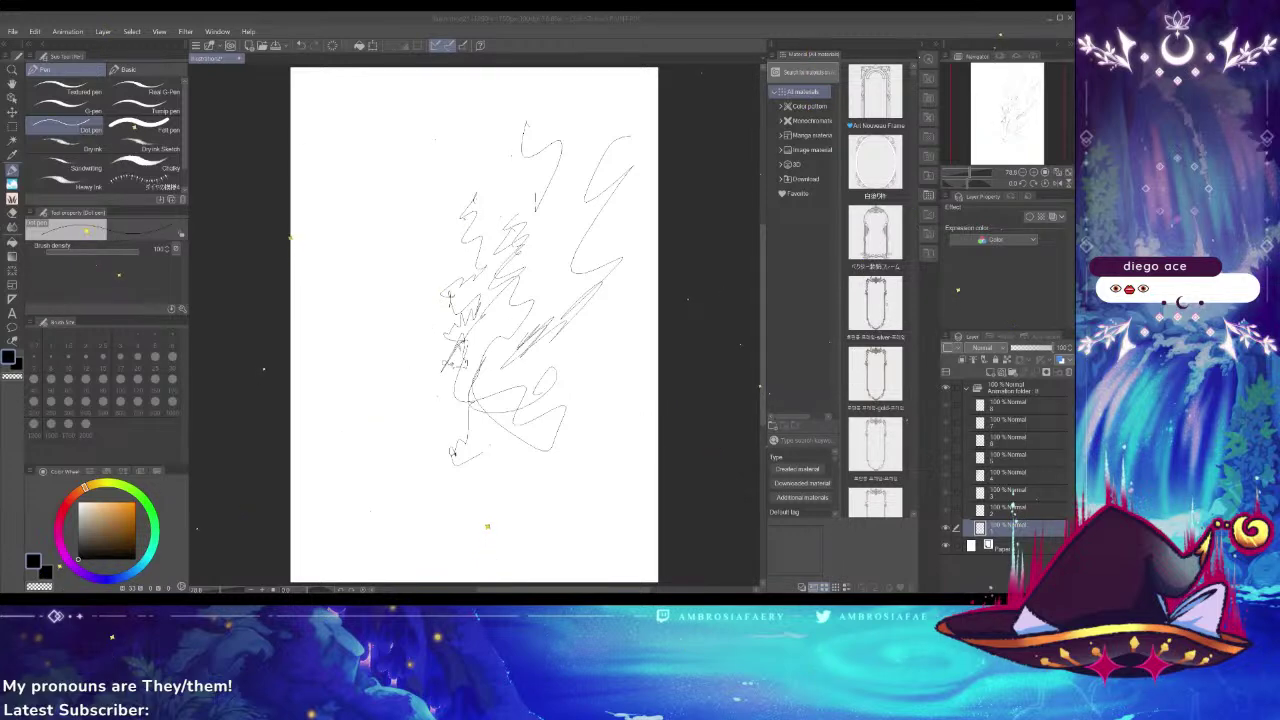
left_click(121, 63)
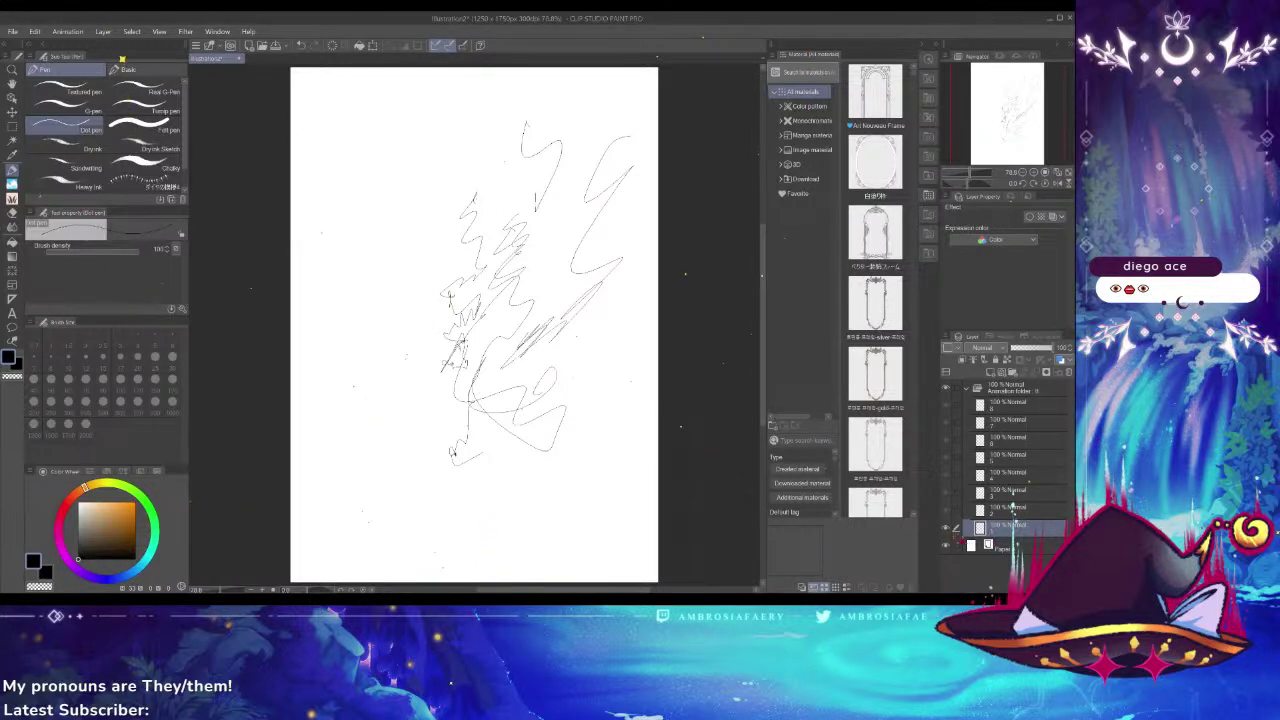
mouse_move(540, 336)
left_mouse_down()
mouse_move(460, 521)
mouse_move(557, 498)
mouse_move(540, 490)
mouse_move(580, 455)
mouse_move(614, 462)
mouse_move(604, 480)
mouse_move(472, 405)
mouse_move(484, 258)
mouse_move(462, 184)
mouse_move(478, 138)
left_mouse_up()
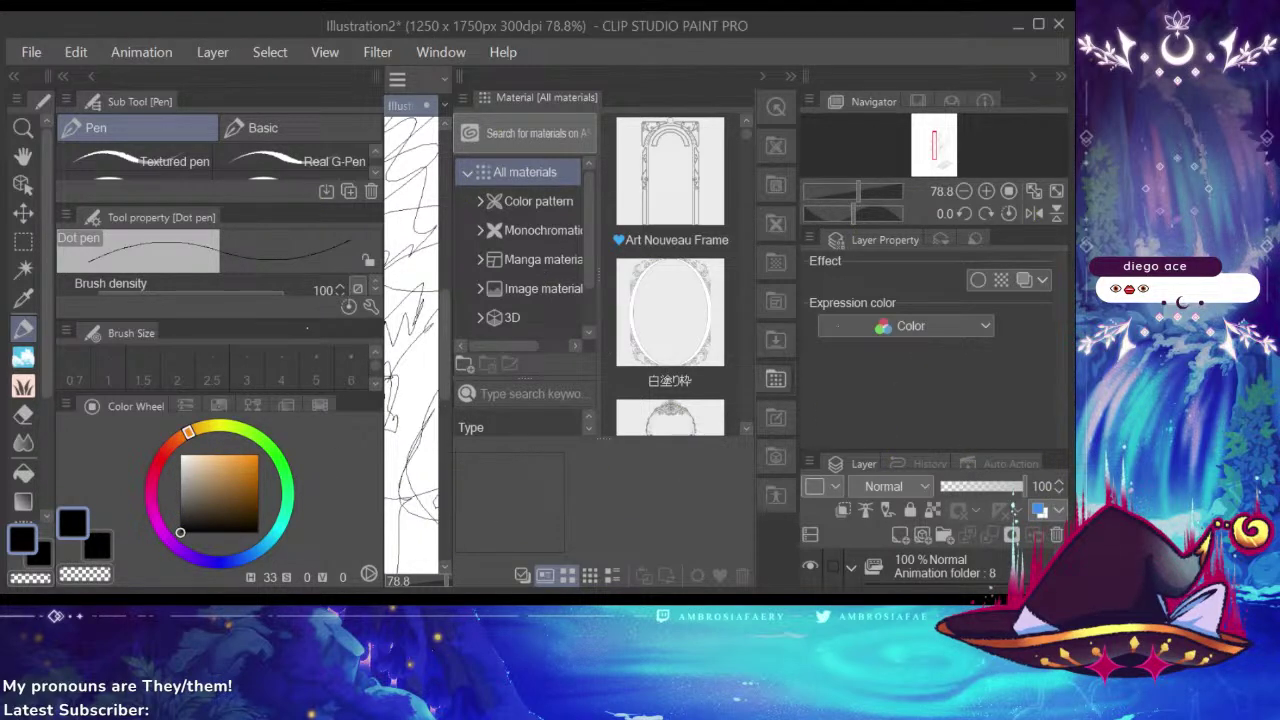
Maximize the window and add more Dot pen scribbles through the middle and down the left side of the page
left_click(1038, 25)
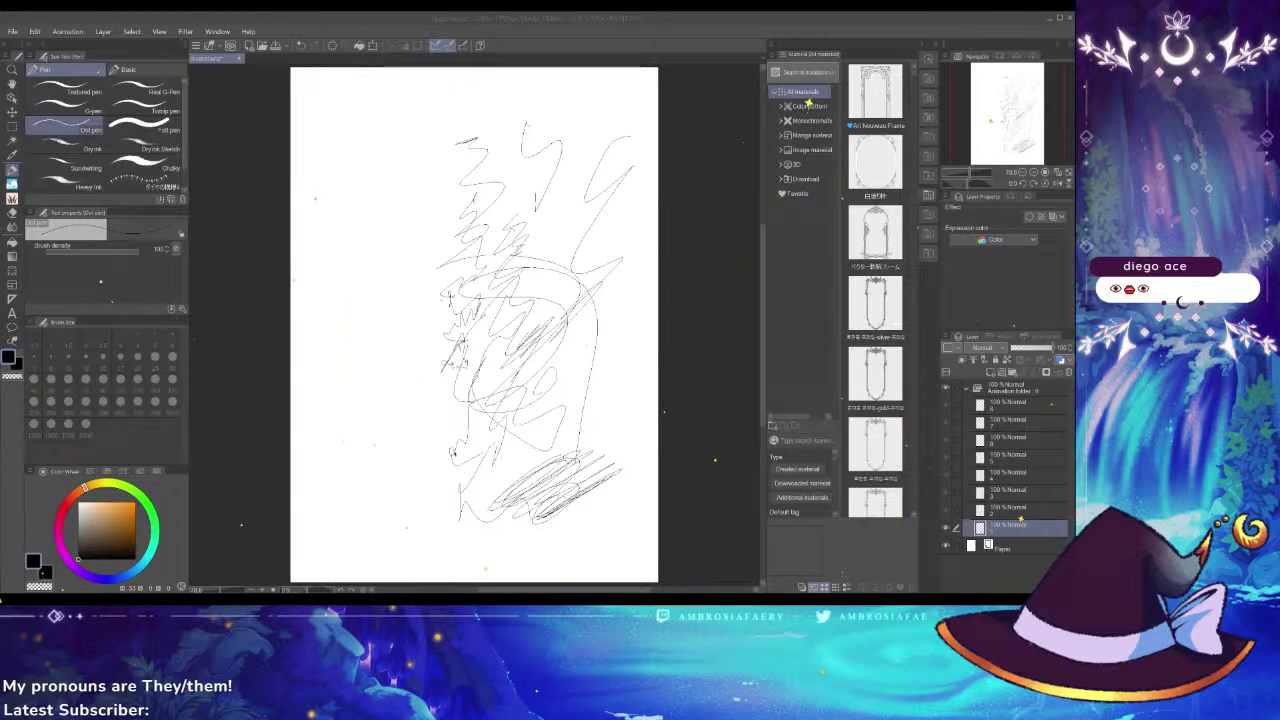
key("alt+Tab")
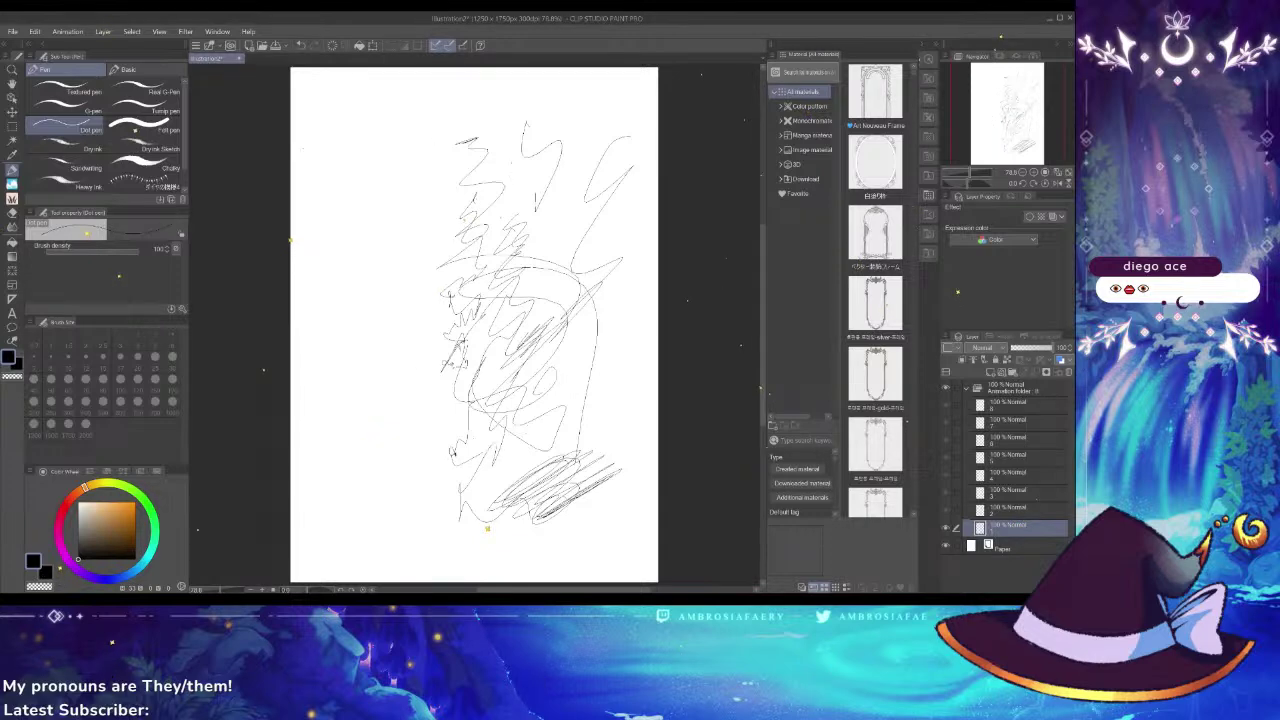
left_click_drag(436, 489, 515, 353)
mouse_move(470, 160)
left_mouse_down()
mouse_move(560, 250)
mouse_move(500, 258)
mouse_move(480, 314)
left_mouse_up()
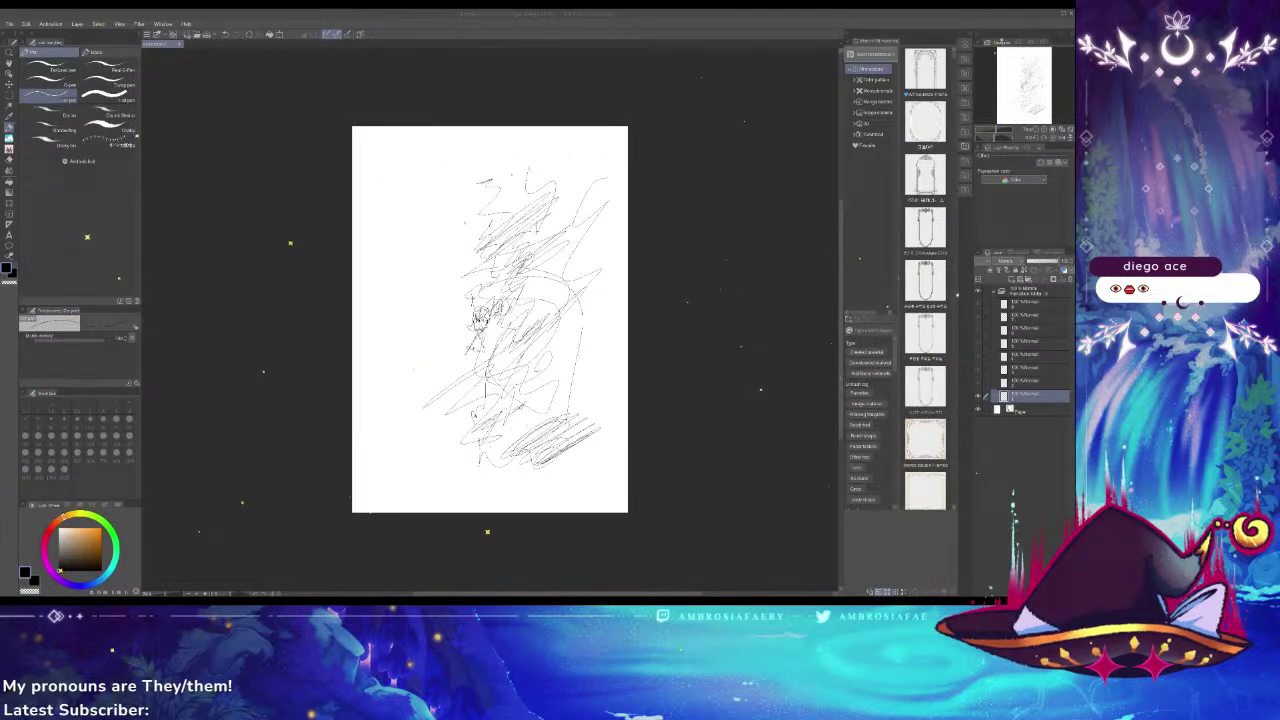
mouse_move(408, 222)
left_mouse_down()
mouse_move(420, 316)
mouse_move(414, 306)
mouse_move(430, 322)
mouse_move(420, 334)
mouse_move(436, 346)
left_mouse_up()
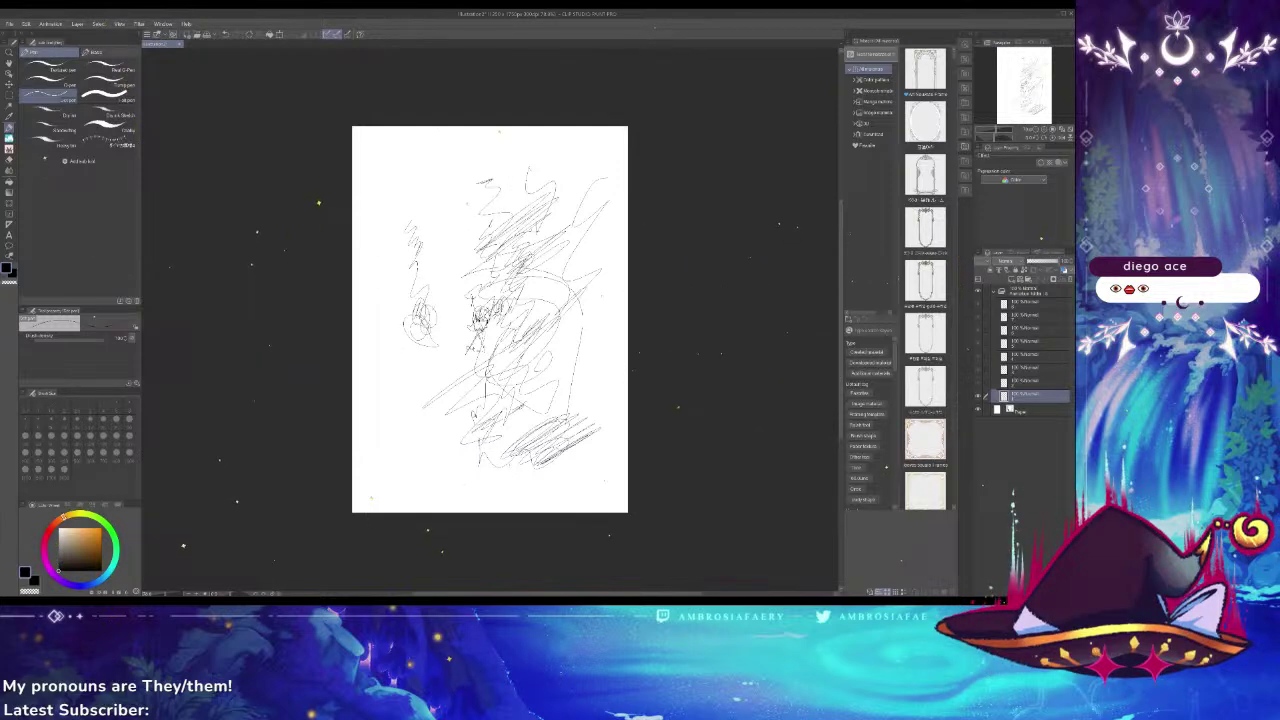
mouse_move(412, 228)
left_mouse_down()
mouse_move(440, 270)
mouse_move(400, 250)
left_mouse_up()
left_click_drag(414, 330, 466, 324)
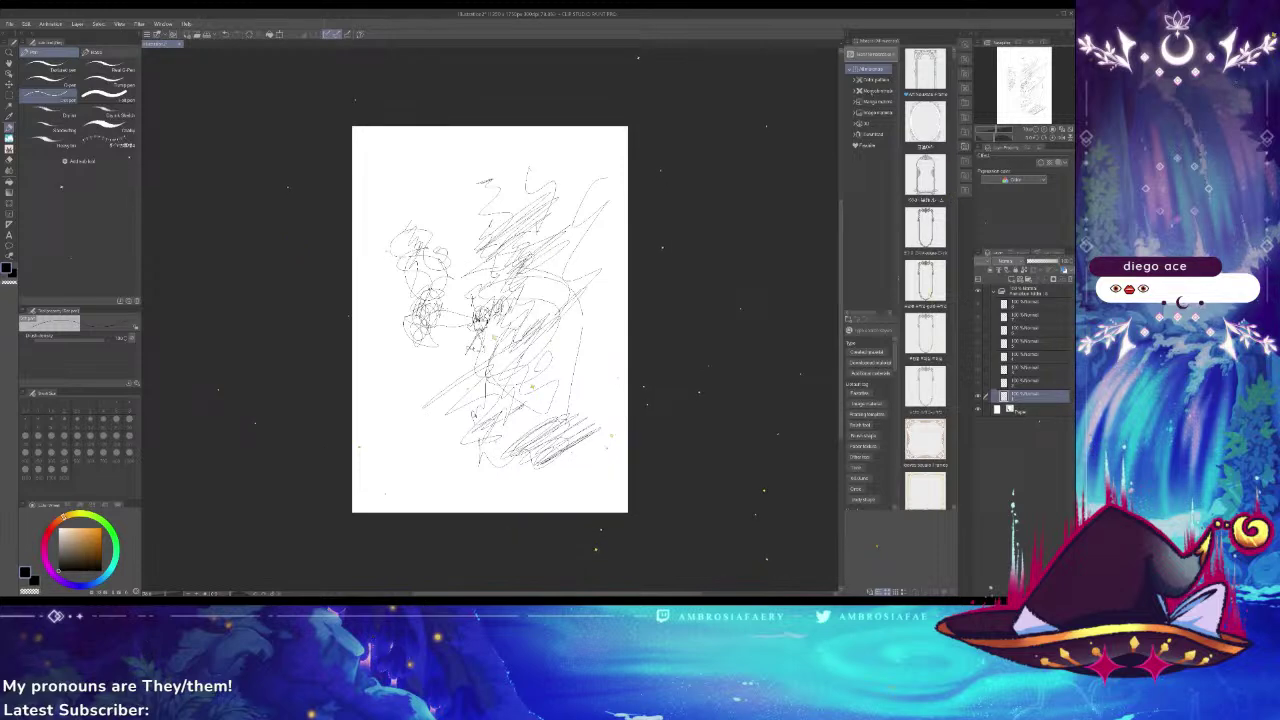
left_click_drag(446, 193, 451, 206)
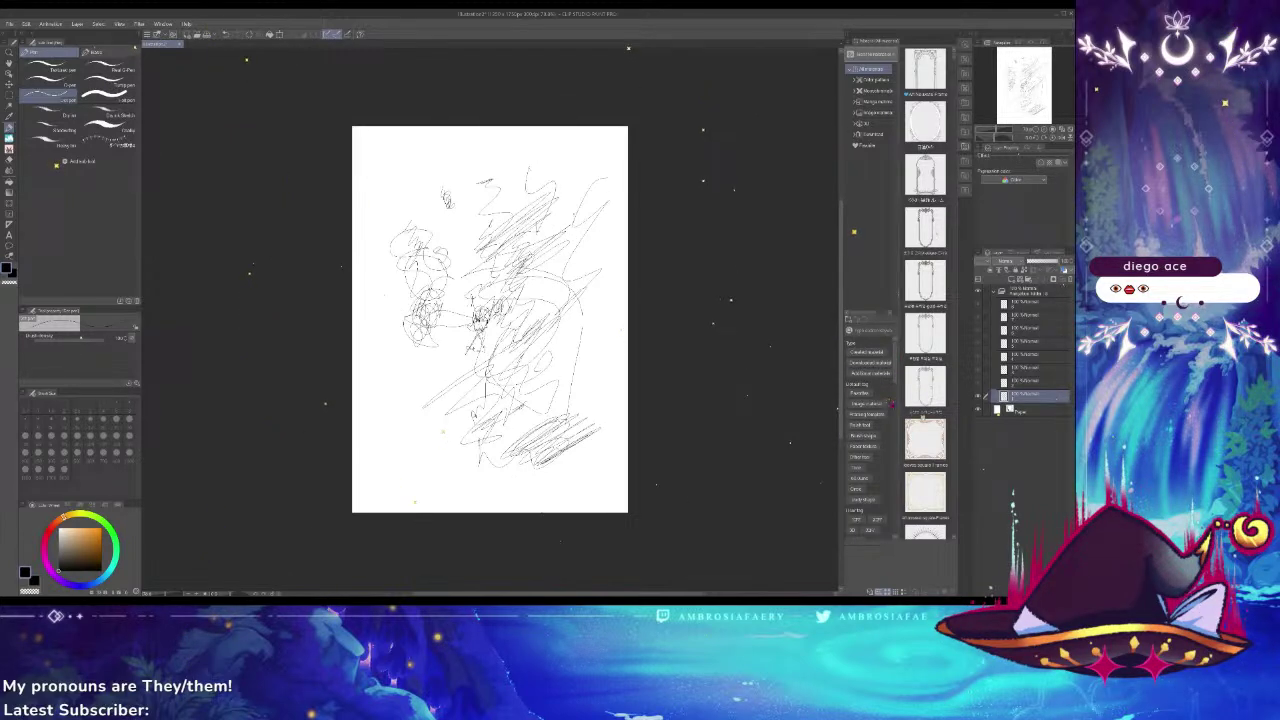
Filter the material list by the Image material tag
left_click(856, 404)
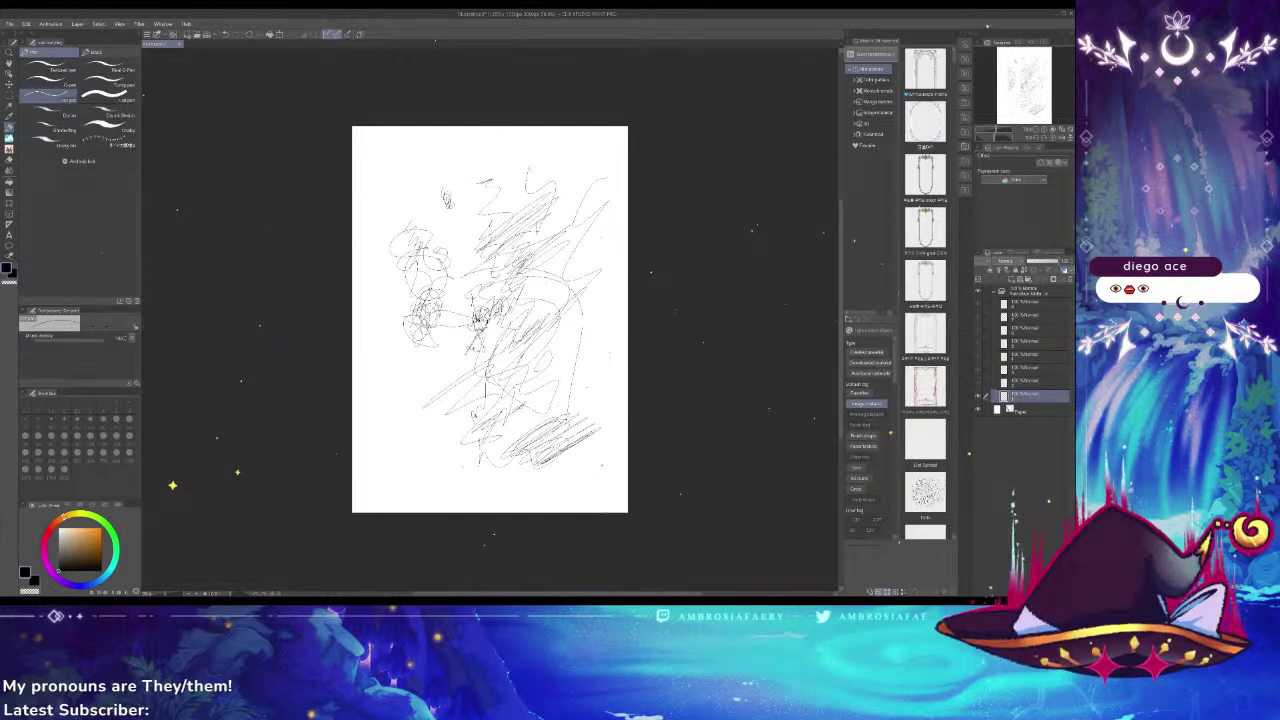
Scribble further loose Dot pen strokes across the lower part and right side of the page
left_click_drag(465, 370, 405, 470)
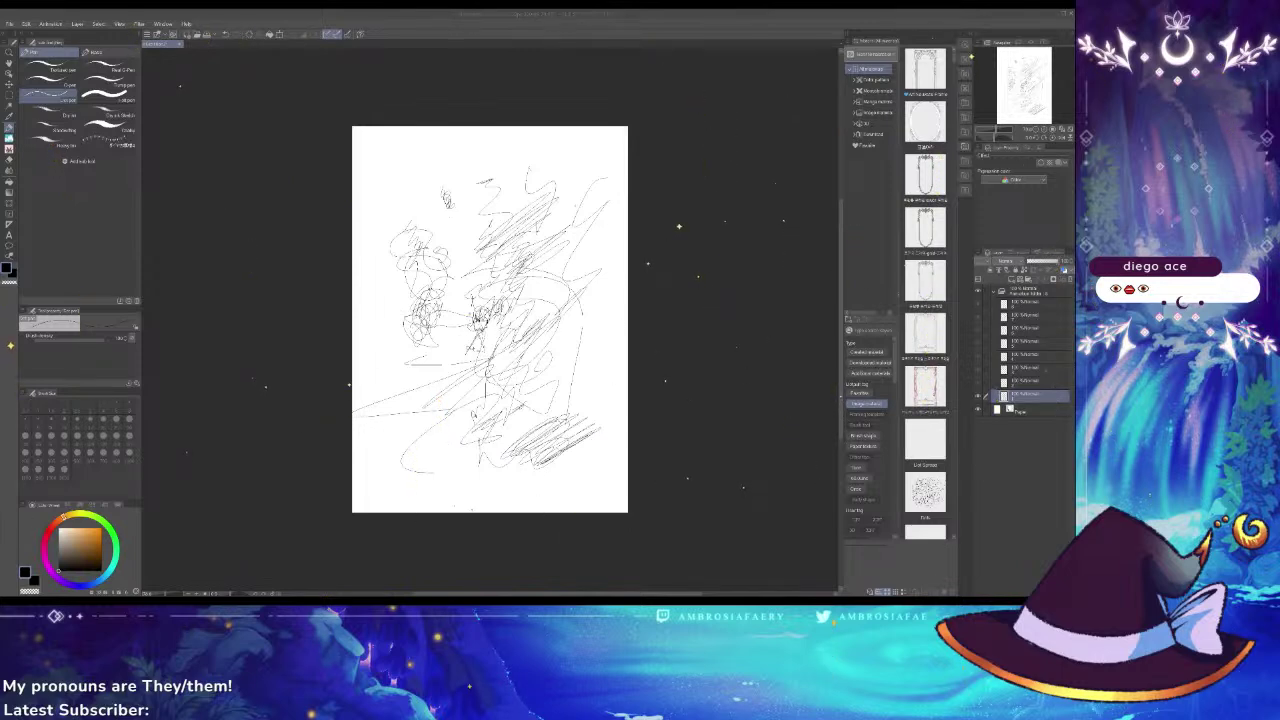
key("alt+Tab")
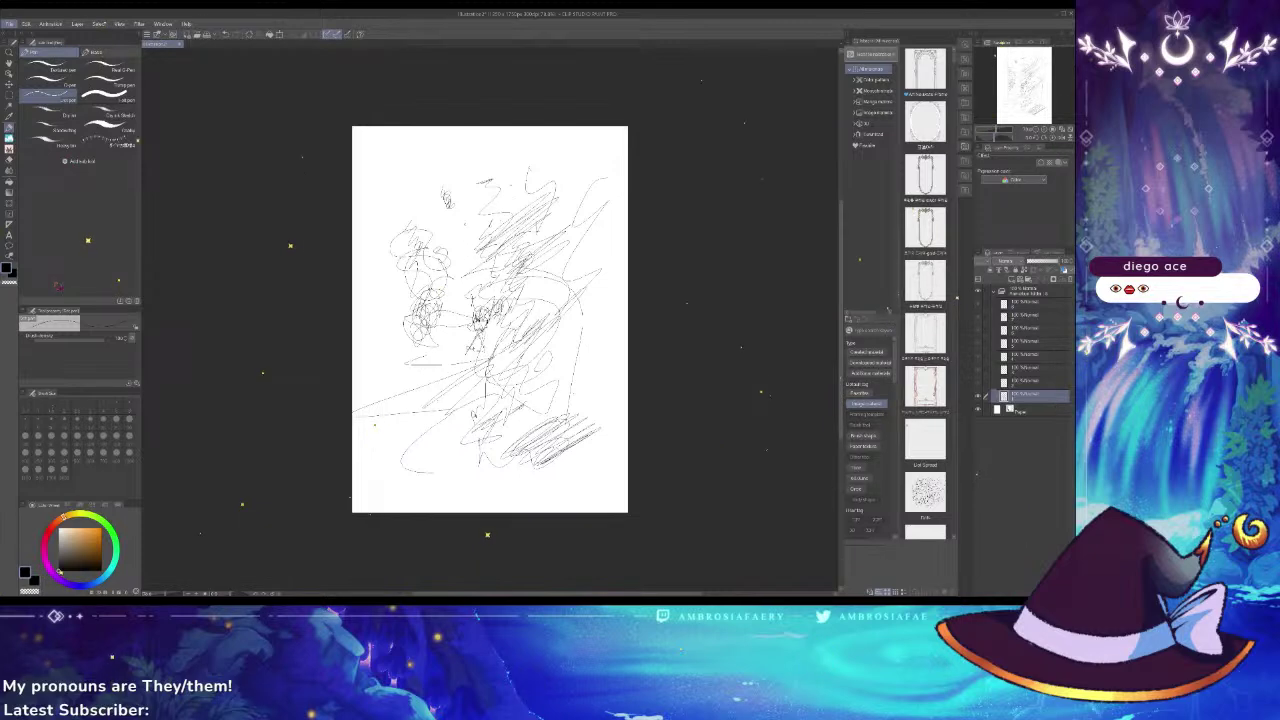
key("alt+Tab")
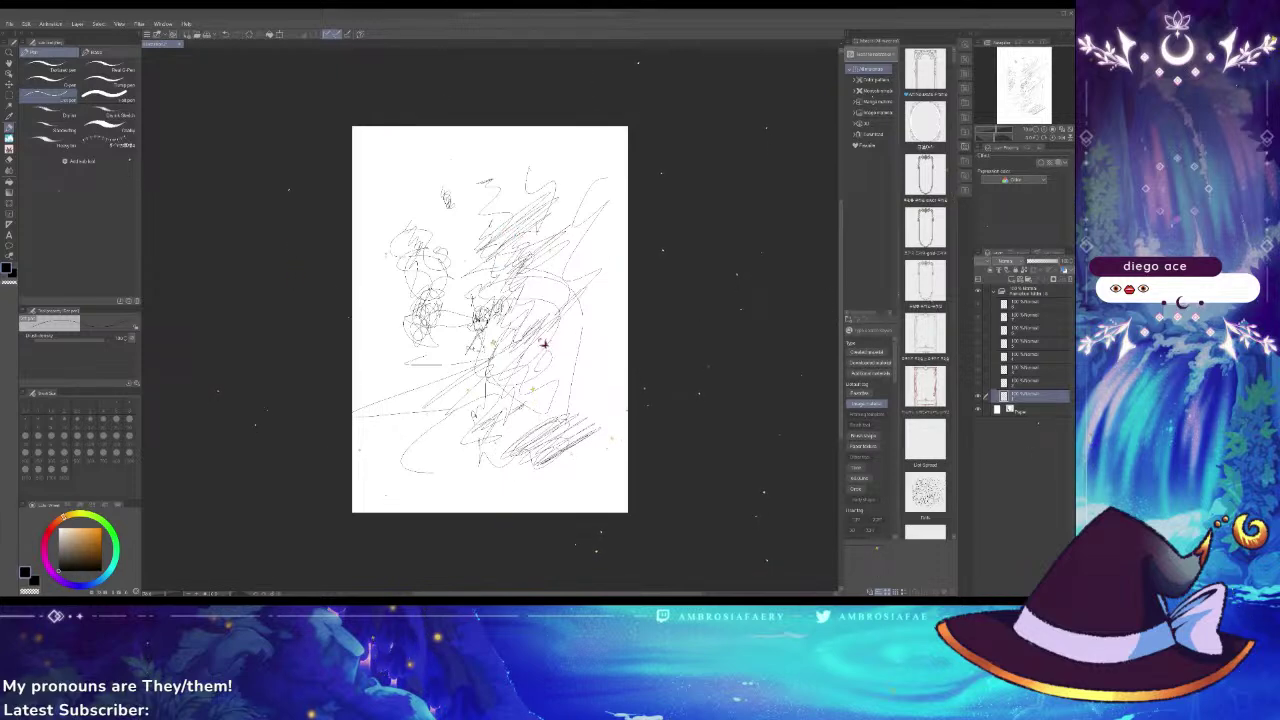
left_click(677, 217)
mouse_move(551, 481)
left_mouse_down()
mouse_move(566, 473)
mouse_move(578, 494)
left_mouse_up()
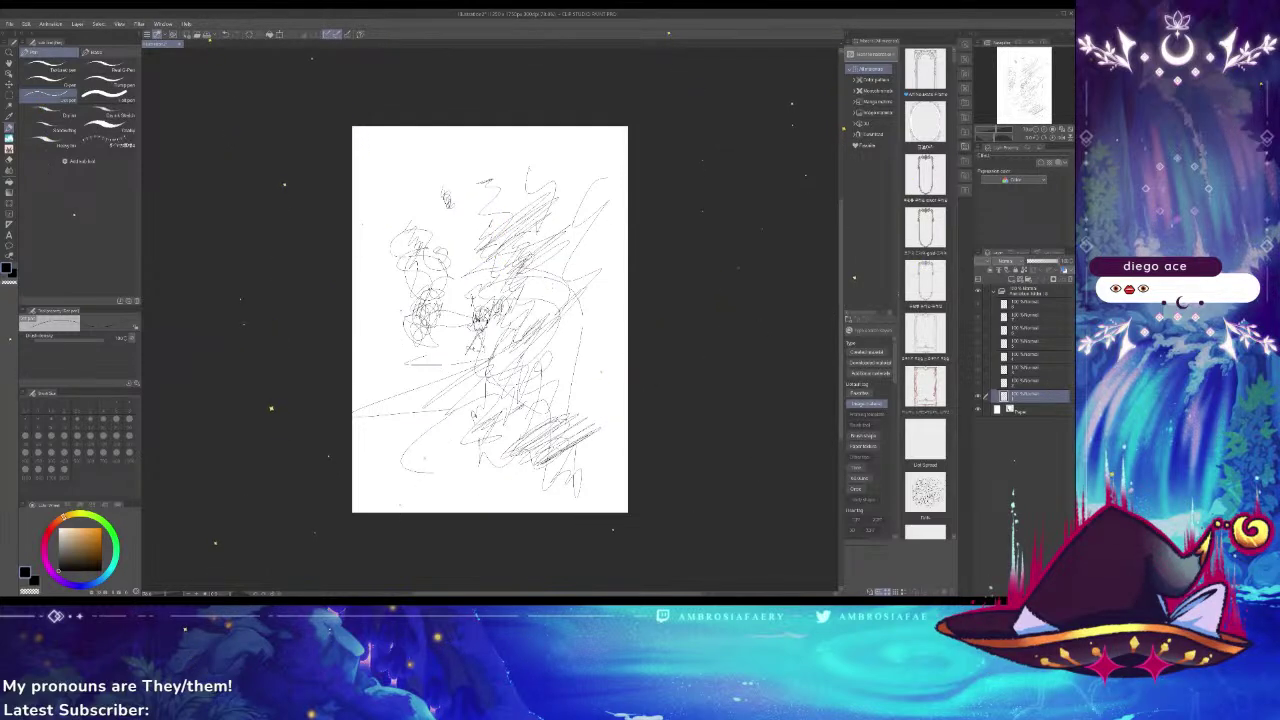
left_click_drag(586, 363, 560, 404)
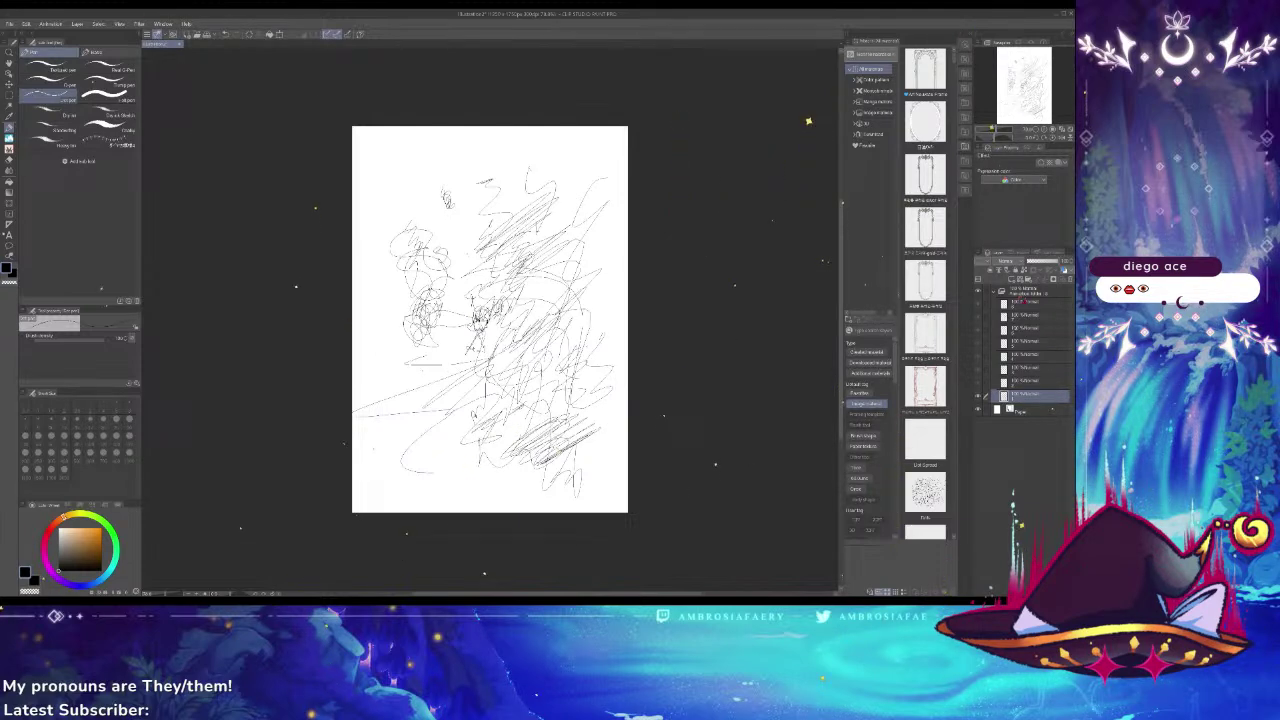
Delete the animation folder with all its scribbled layers and add a new raster layer above the paper
left_click(1022, 295)
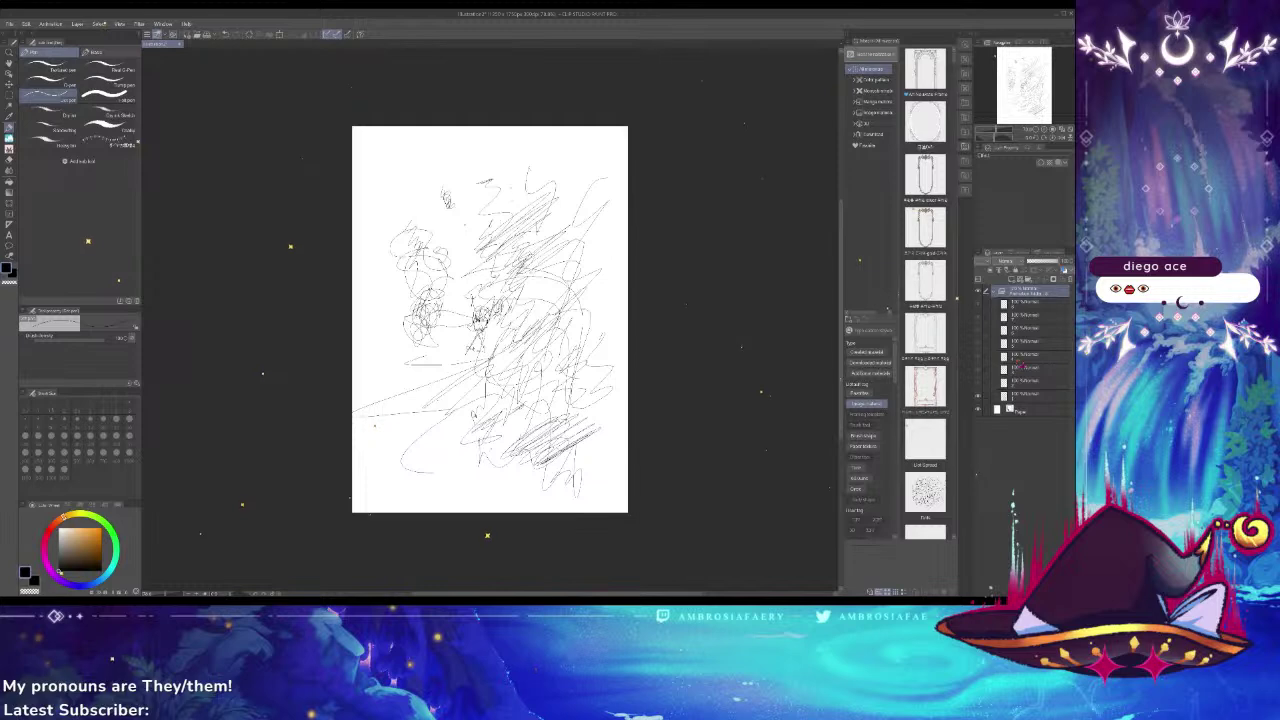
key("Delete")
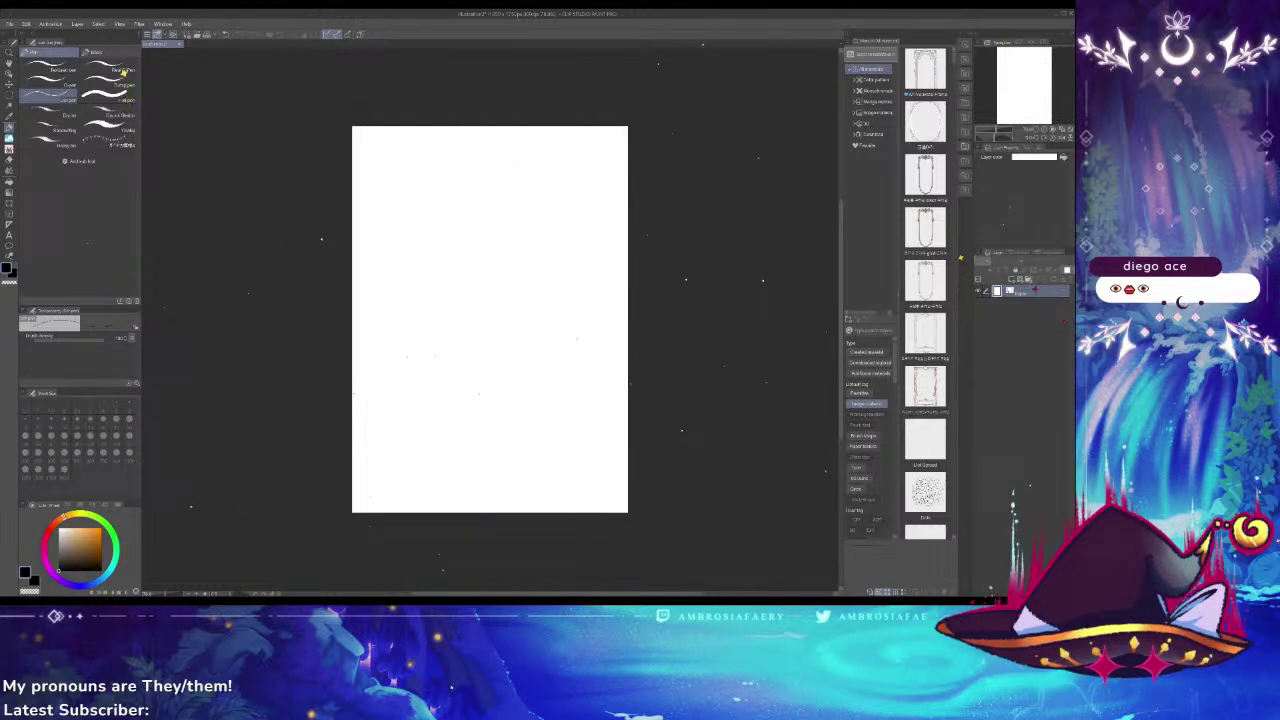
left_click(1013, 279)
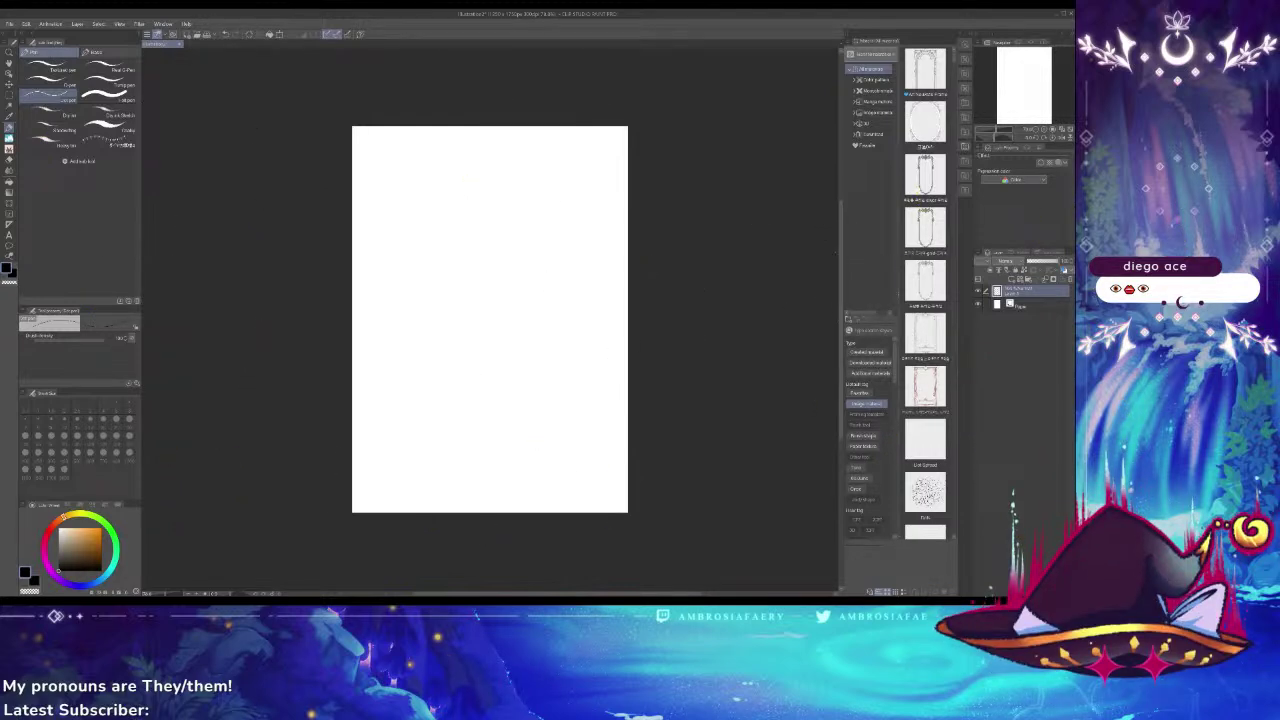
Try out the G-pen with looping strokes in the upper middle of the enlarged page and undo them
scroll(479, 300, "up", 4)
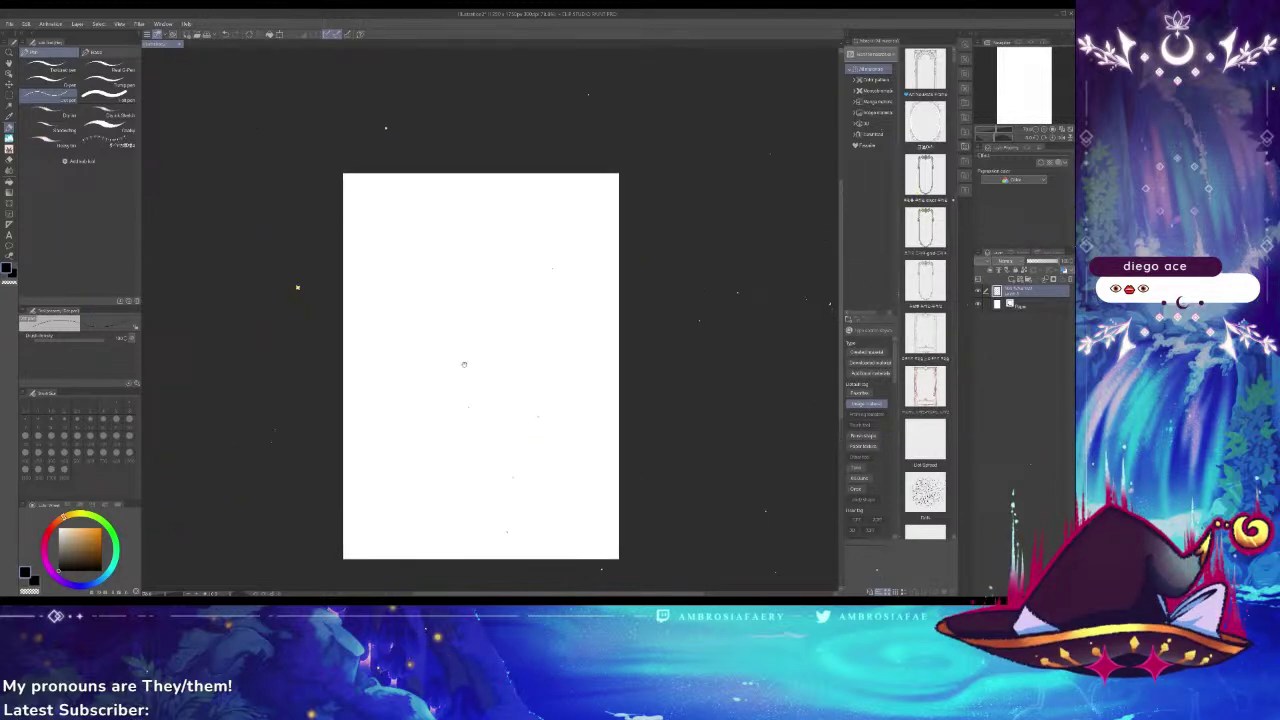
left_click_drag(480, 330, 519, 300)
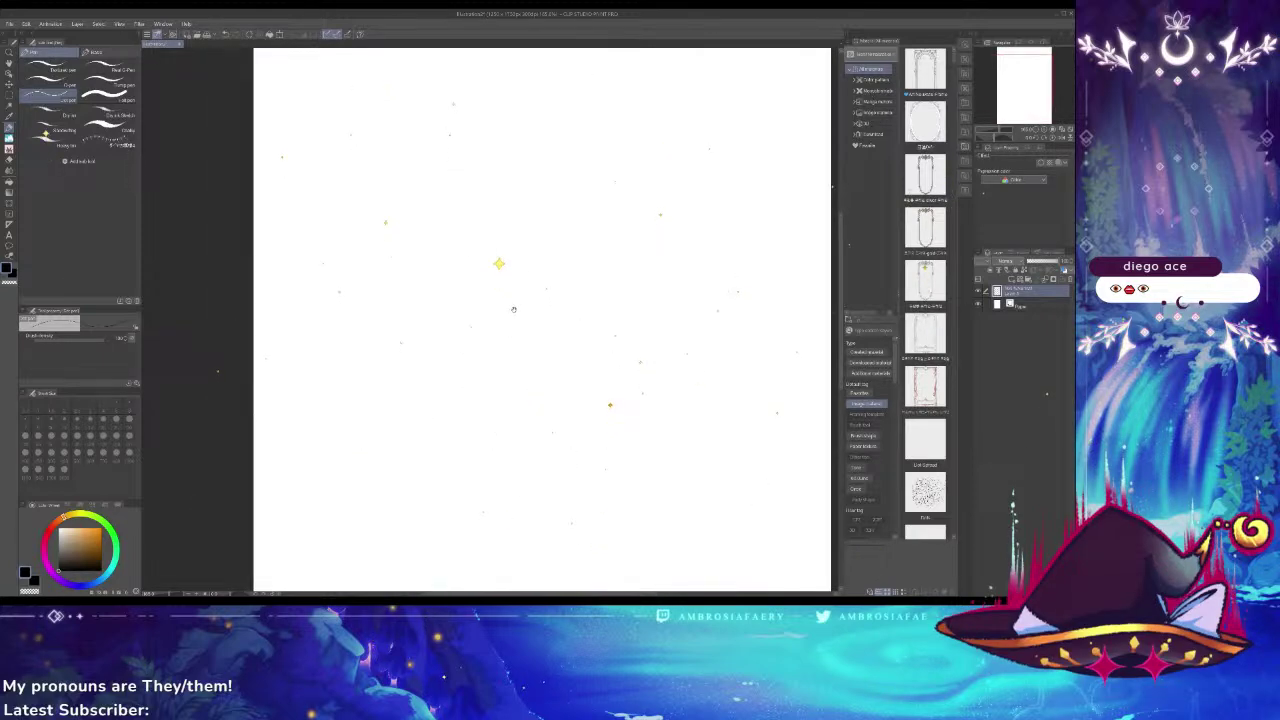
scroll(540, 320, "right", 2)
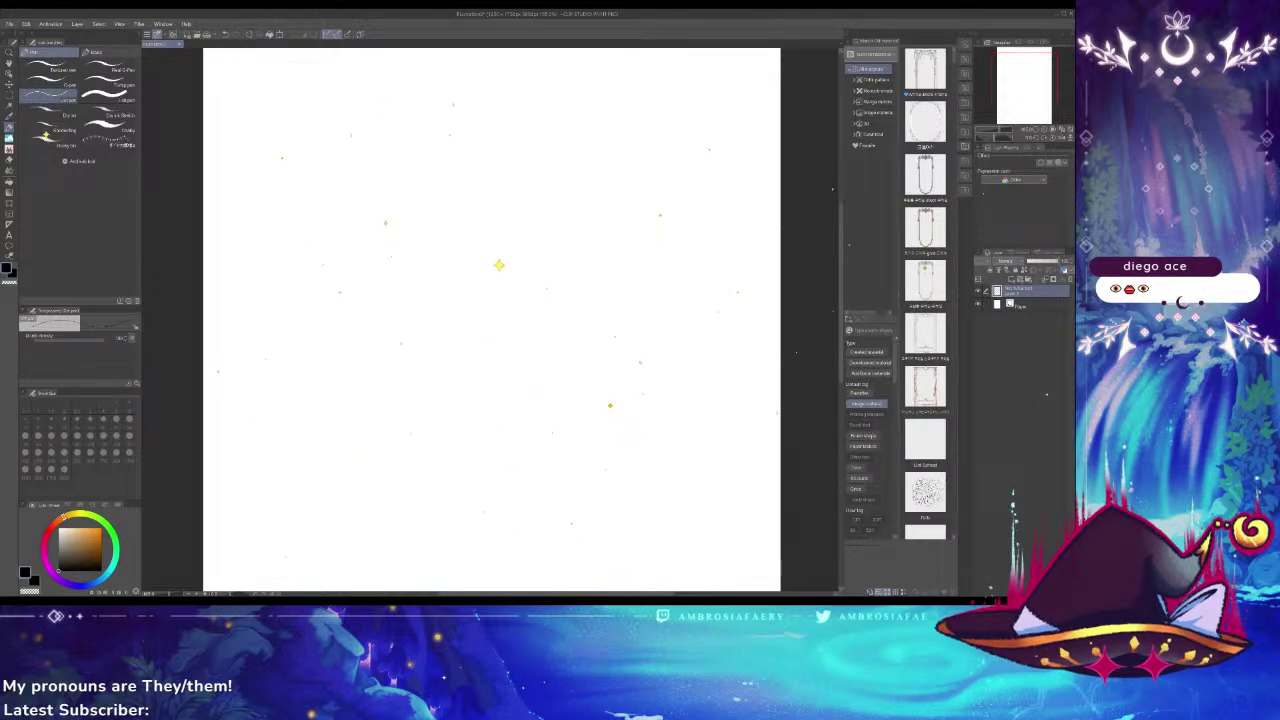
left_click(45, 75)
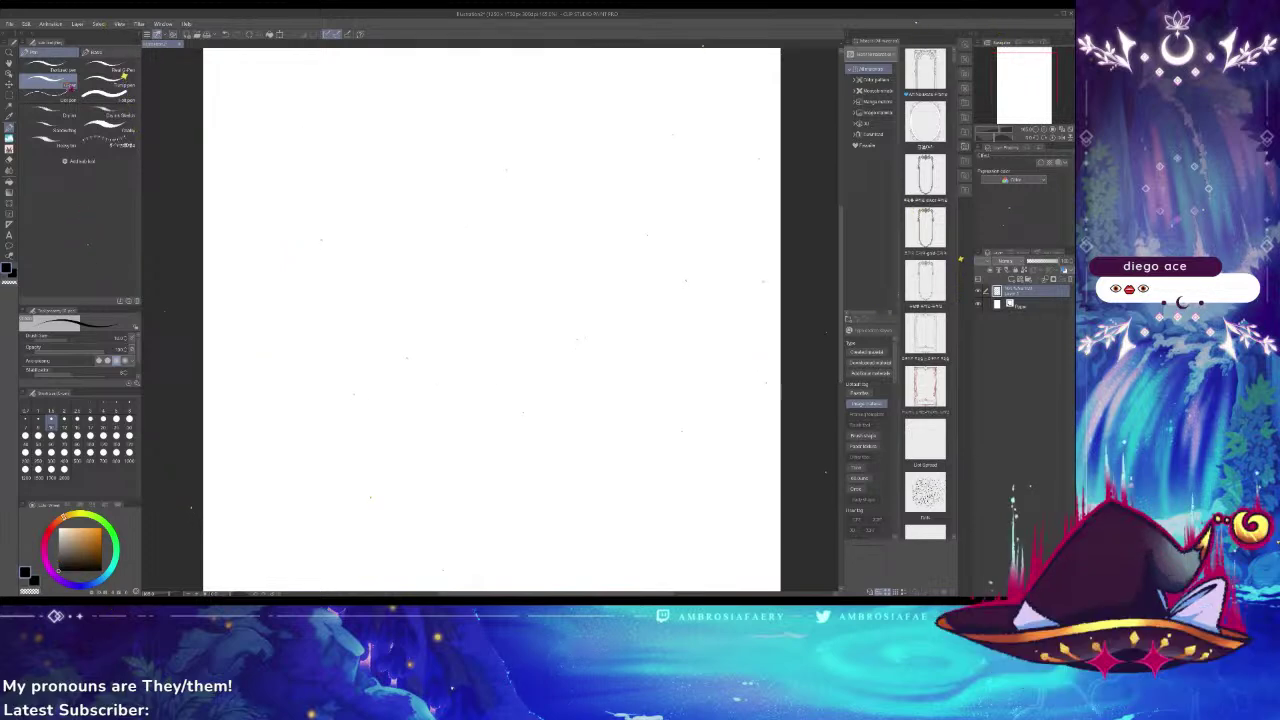
mouse_move(441, 258)
left_mouse_down()
mouse_move(424, 292)
mouse_move(537, 262)
mouse_move(432, 400)
mouse_move(505, 378)
left_mouse_up()
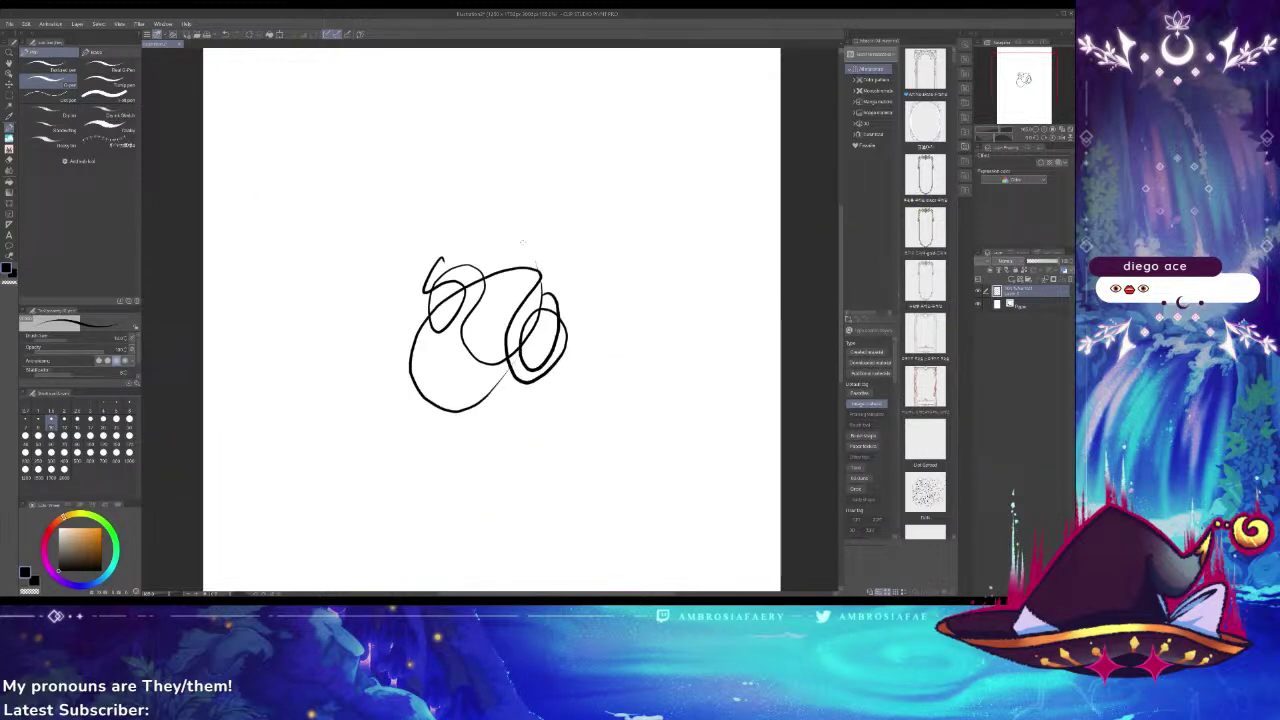
key("ctrl+z")
key("ctrl+z")
key("ctrl+z")
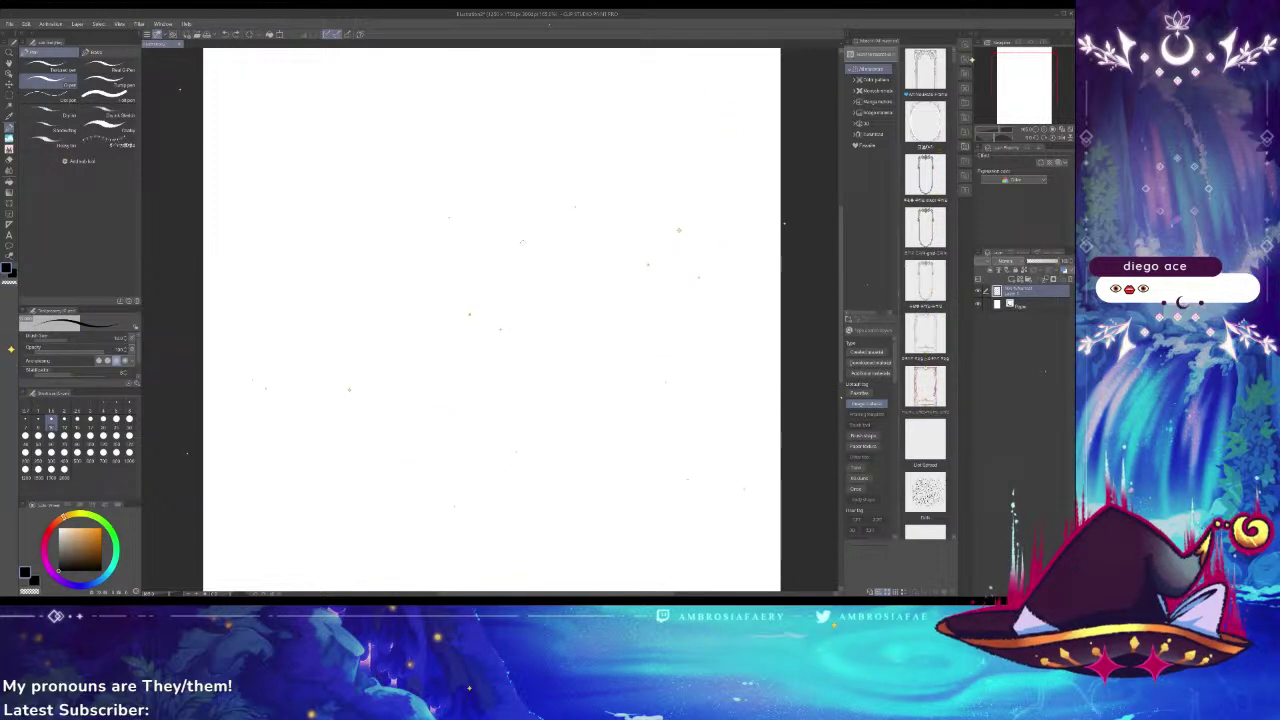
Try out the Dry ink pen with a few strokes on the new layer and clear them
left_click(48, 112)
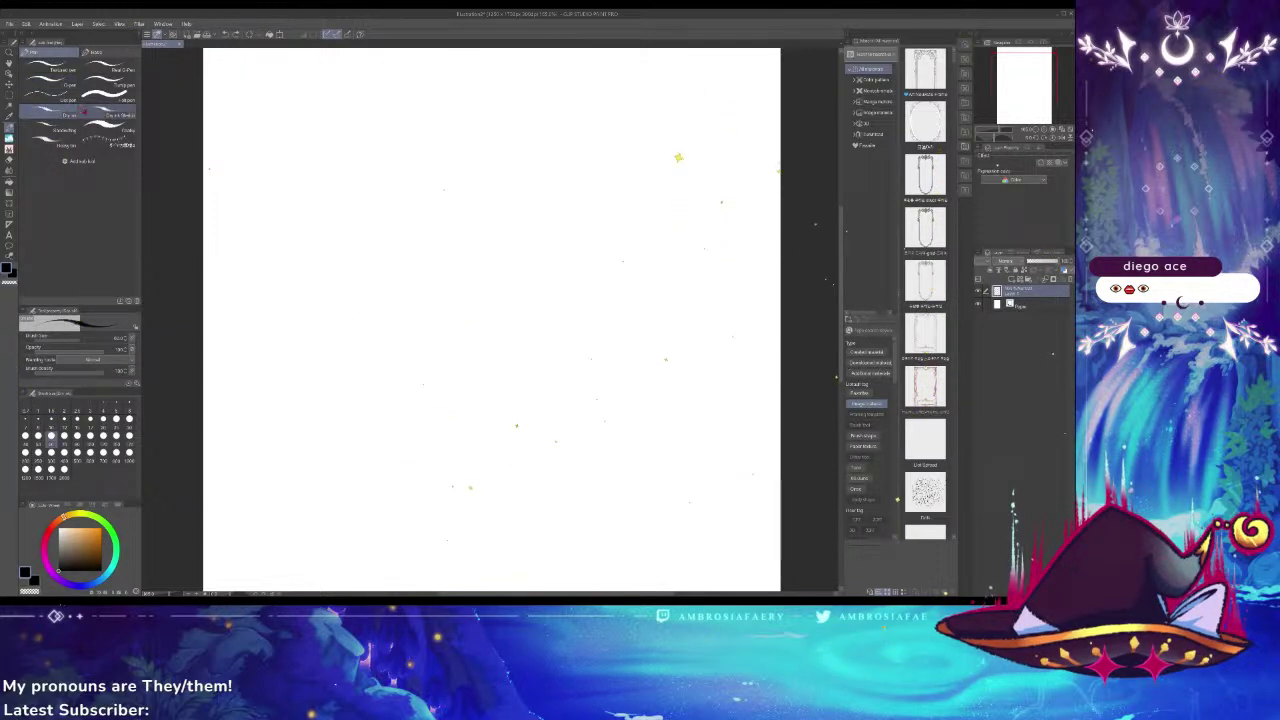
mouse_move(423, 200)
left_mouse_down()
mouse_move(446, 263)
mouse_move(399, 252)
mouse_move(446, 210)
mouse_move(442, 228)
mouse_move(477, 255)
mouse_move(432, 274)
left_mouse_up()
mouse_move(414, 276)
left_mouse_down()
mouse_move(463, 320)
mouse_move(398, 340)
left_mouse_up()
key("Delete")
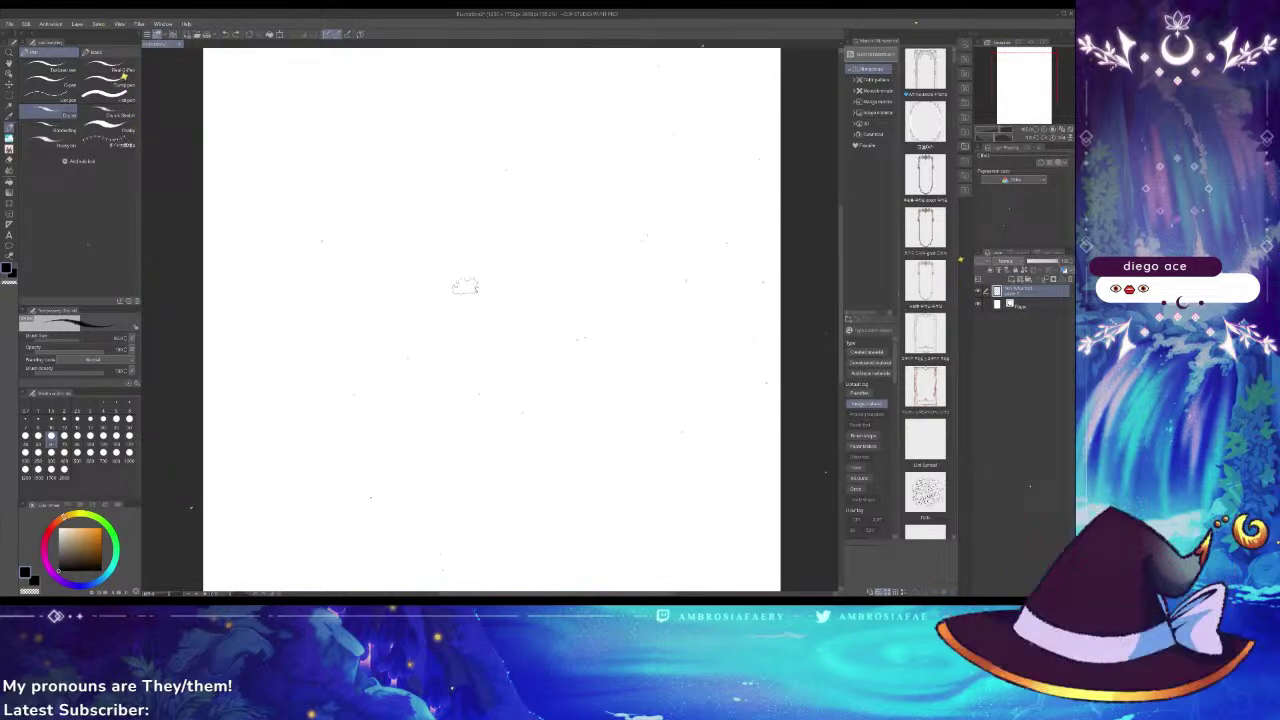
Try out the Dry ink sketch pen with a stroke on the layer and clear it
left_click(105, 115)
mouse_move(420, 212)
left_mouse_down()
mouse_move(388, 258)
mouse_move(440, 255)
mouse_move(410, 320)
left_mouse_up()
key("Delete")
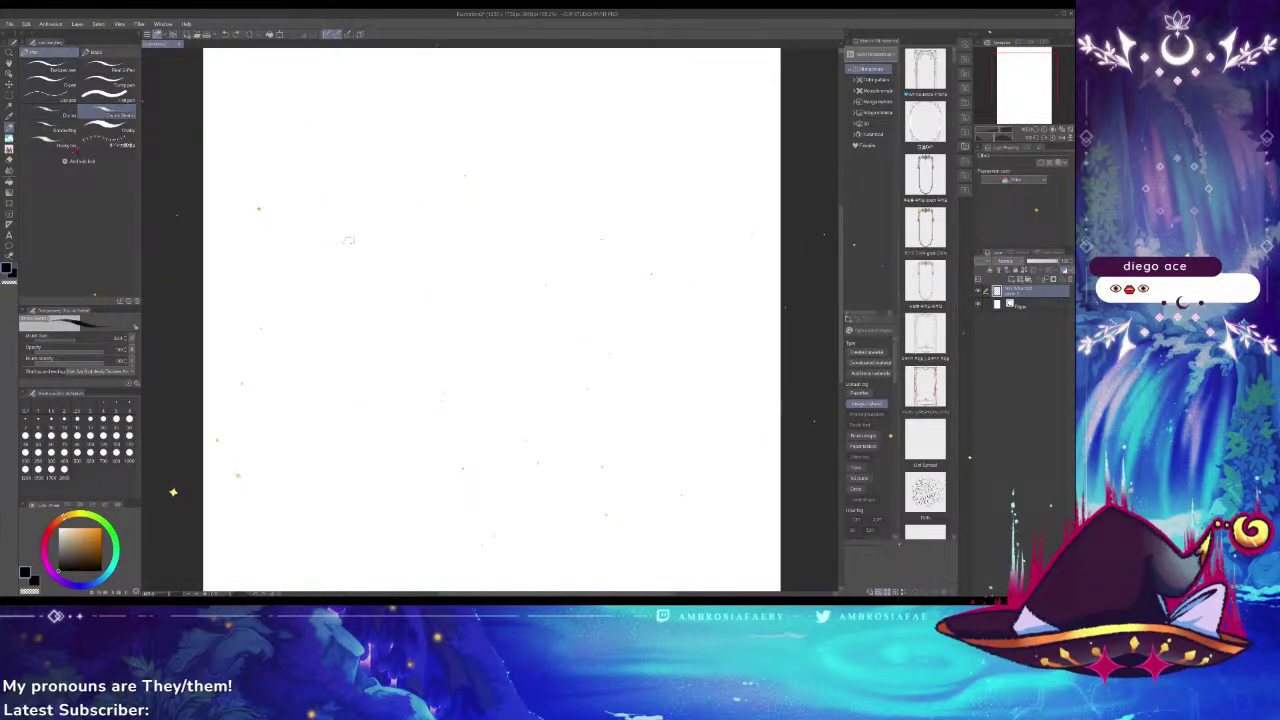
Try out the textured pen at the end of the pen list with looping and zigzag strokes and remove them
left_click(55, 145)
mouse_move(429, 182)
left_mouse_down()
mouse_move(406, 198)
mouse_move(412, 330)
mouse_move(380, 345)
left_mouse_up()
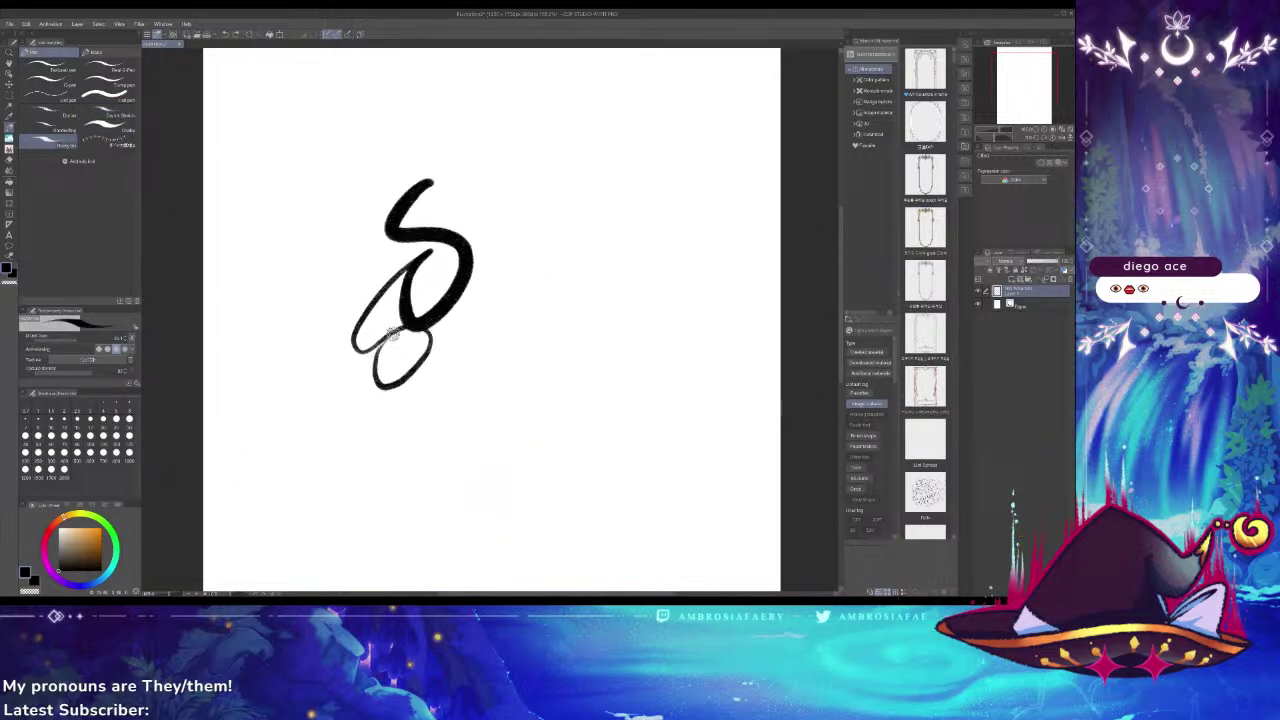
key("Delete")
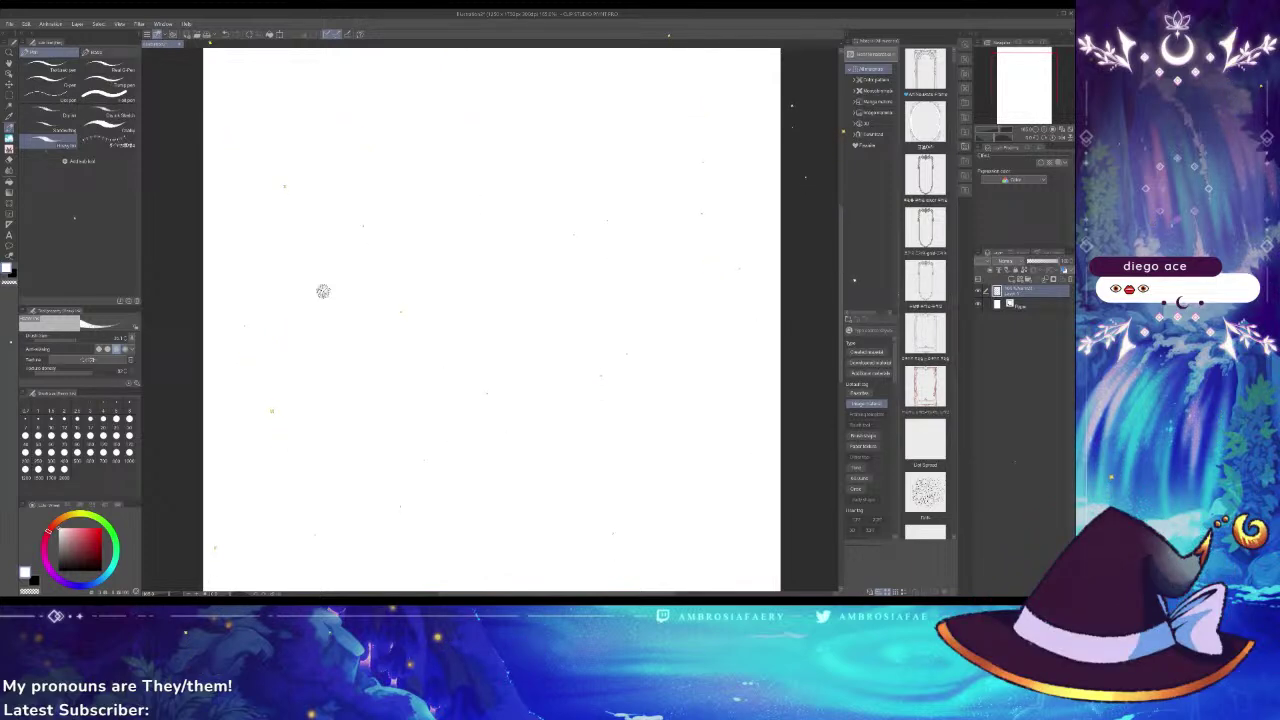
key("x")
mouse_move(419, 243)
left_mouse_down()
mouse_move(477, 262)
mouse_move(571, 200)
mouse_move(632, 182)
left_mouse_up()
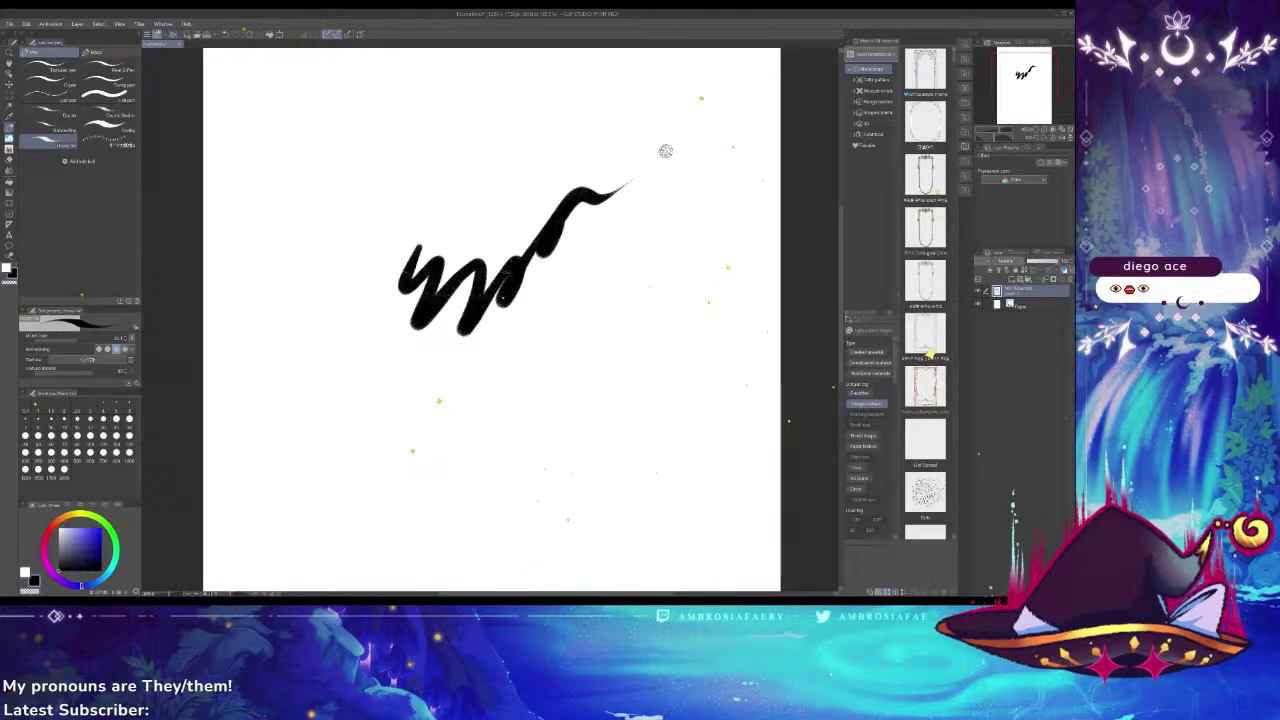
key("ctrl+z")
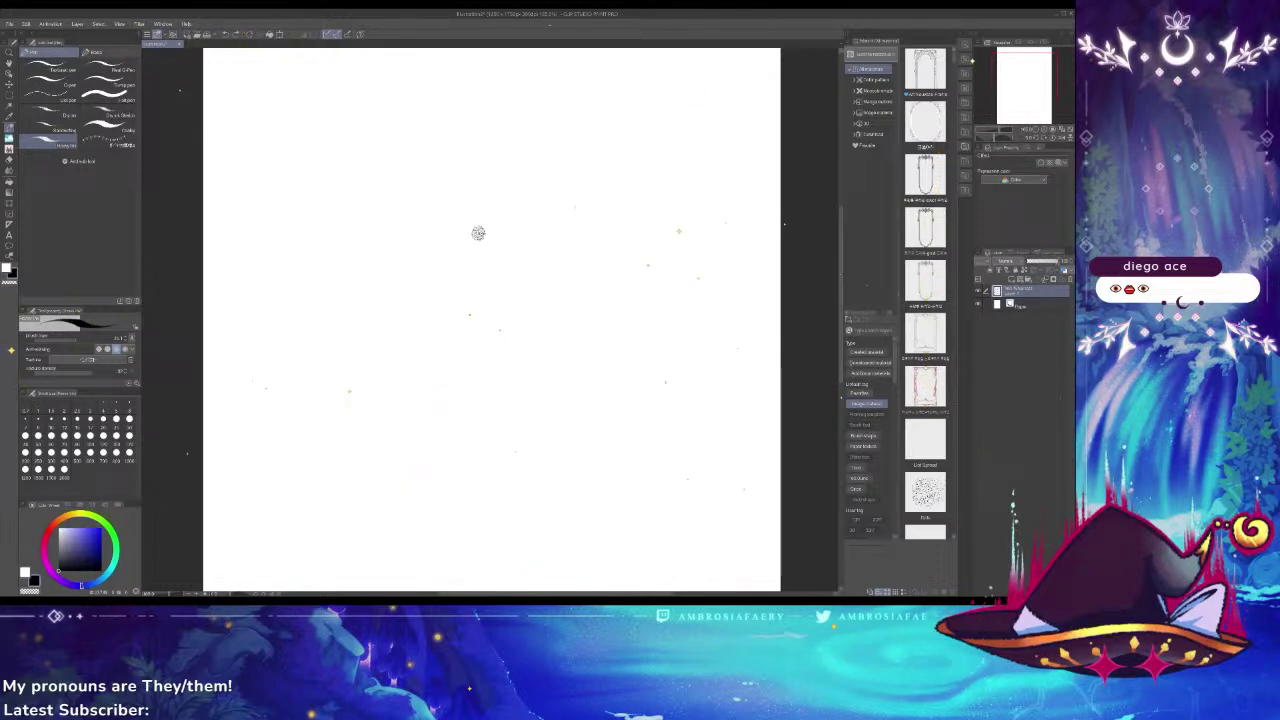
mouse_move(450, 222)
left_mouse_down()
mouse_move(440, 272)
mouse_move(428, 240)
mouse_move(452, 224)
mouse_move(461, 285)
left_mouse_up()
key("ctrl+z")
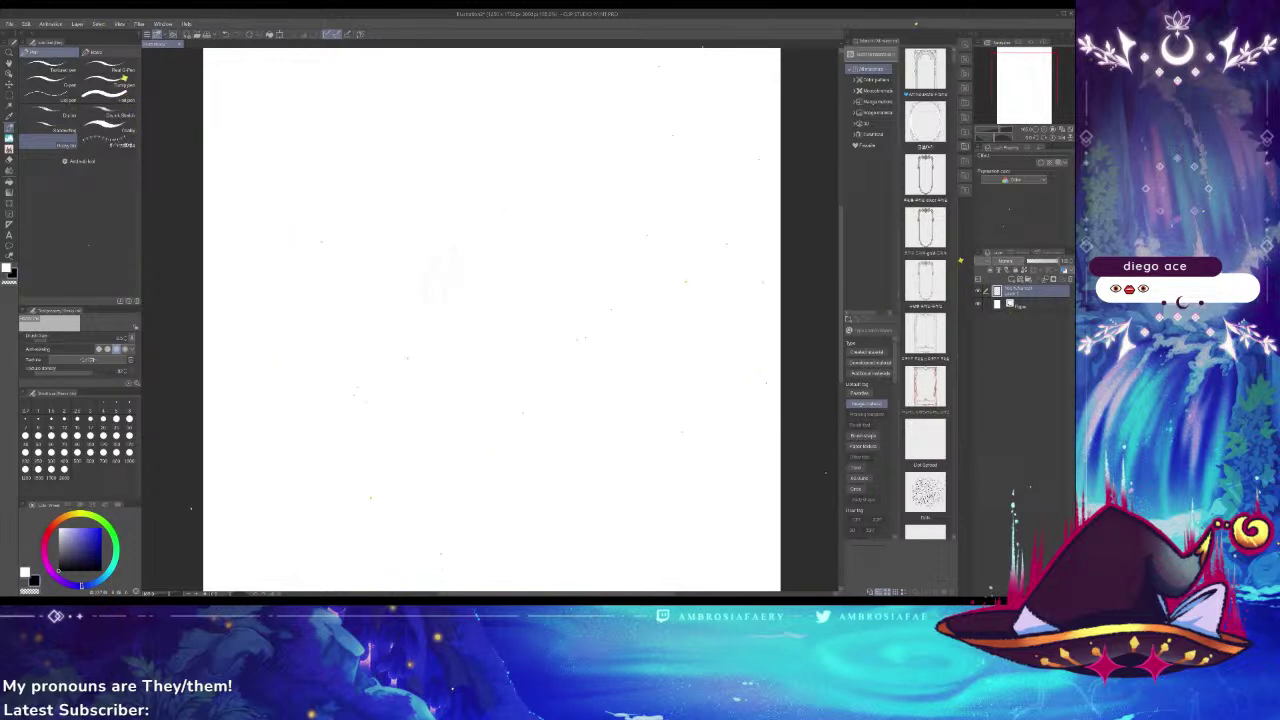
Reduce the pen's brush size, try out thin hatching strokes across the middle of the page and undo them
left_click_drag(49, 340, 56, 340)
mouse_move(411, 262)
left_mouse_down()
mouse_move(488, 308)
mouse_move(429, 328)
mouse_move(450, 314)
mouse_move(404, 350)
mouse_move(423, 387)
mouse_move(540, 428)
left_mouse_up()
mouse_move(498, 345)
left_mouse_down()
mouse_move(416, 408)
mouse_move(584, 264)
mouse_move(466, 464)
mouse_move(597, 438)
left_mouse_up()
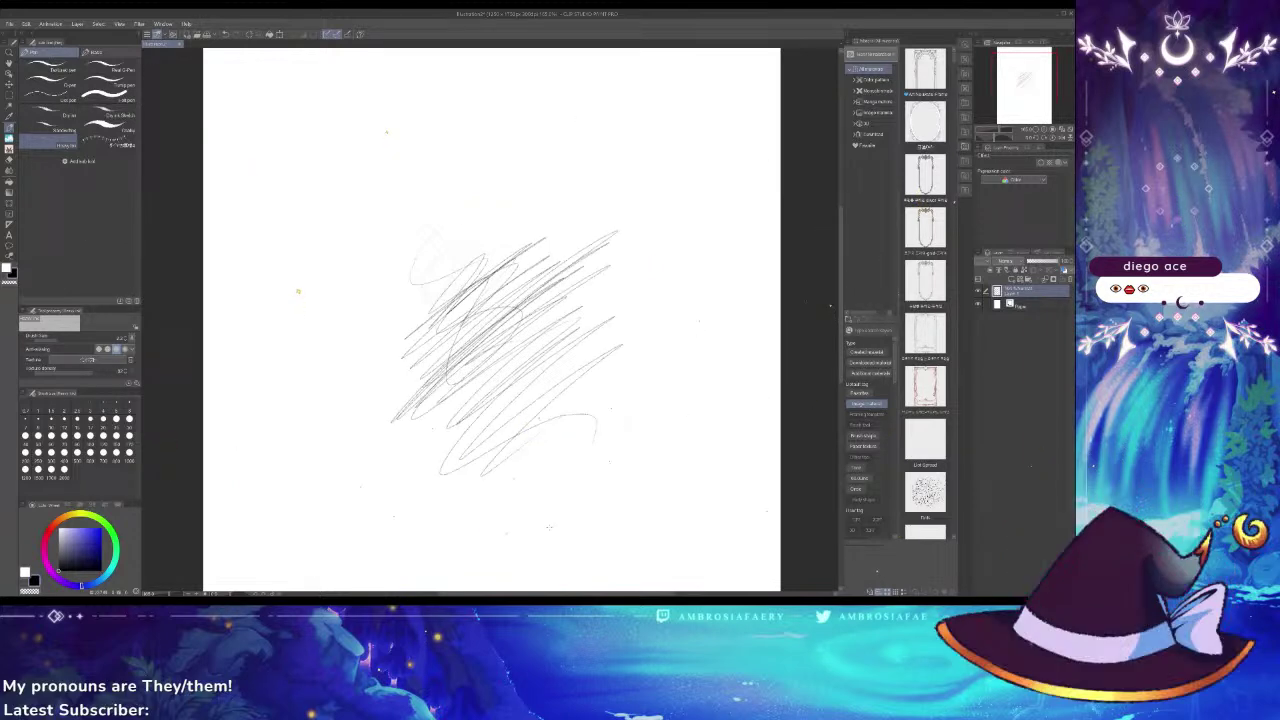
key("ctrl+z")
key("ctrl+z")
key("ctrl+z")
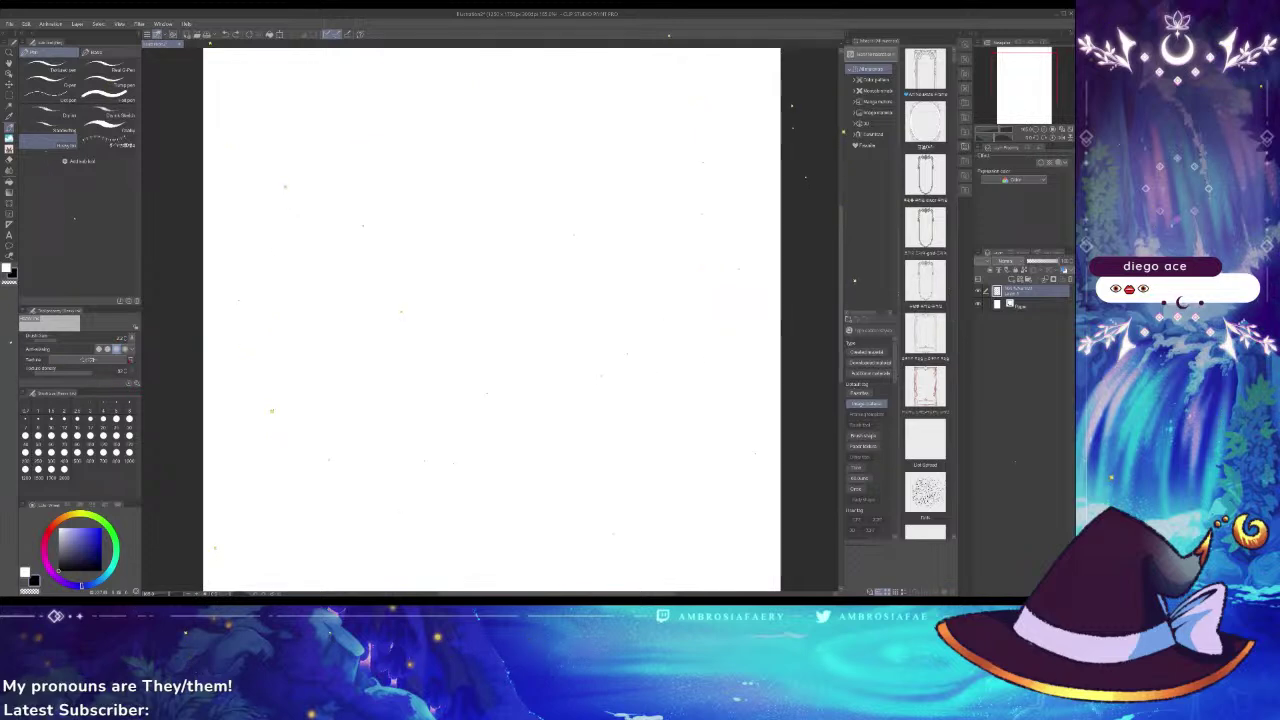
Try a fine zigzag, enlarge the brush for a broad blot and a looping ribbon stroke, and undo all of them
mouse_move(80, 387)
left_mouse_down()
mouse_move(80, 408)
mouse_move(80, 384)
left_mouse_up()
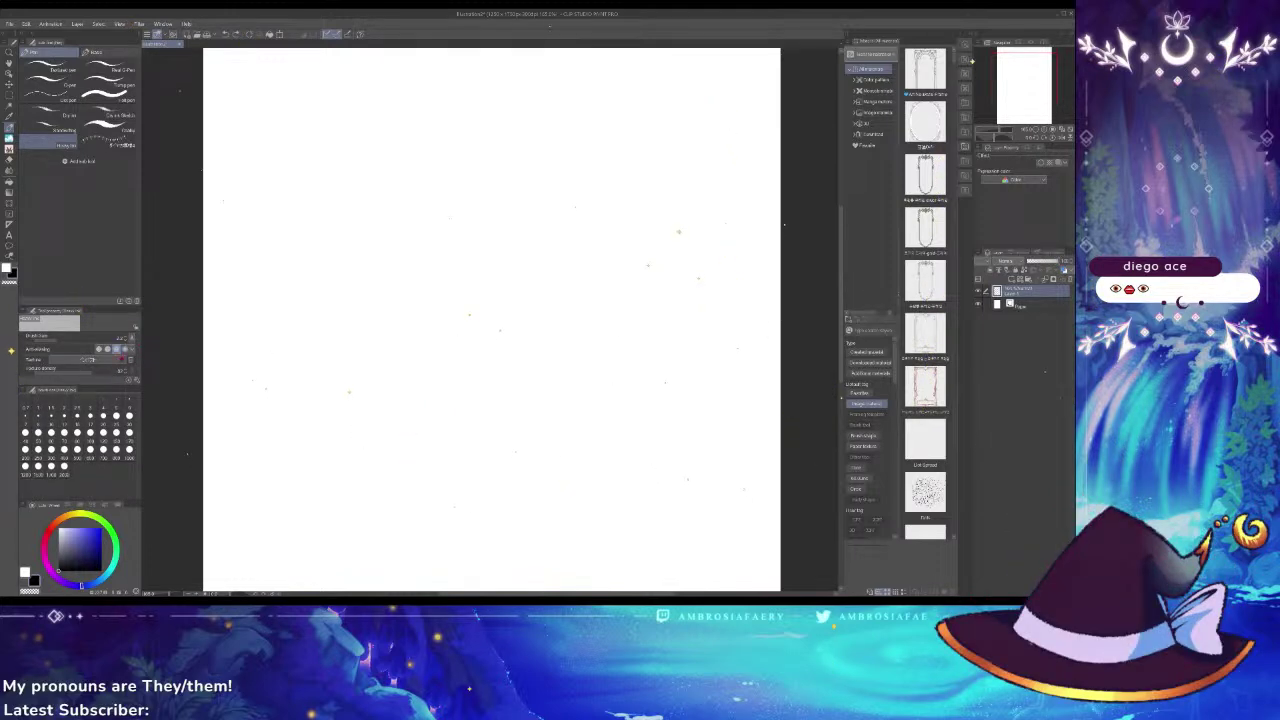
mouse_move(371, 217)
left_mouse_down()
mouse_move(359, 300)
mouse_move(488, 310)
left_mouse_up()
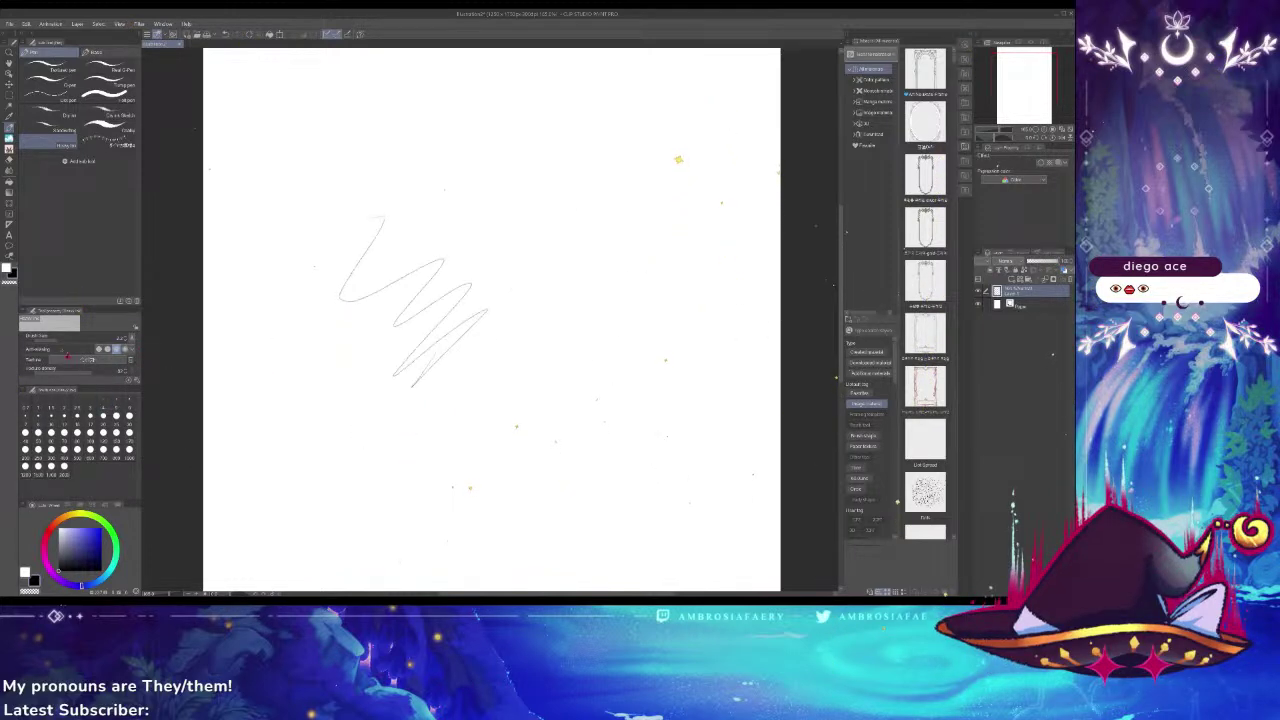
left_click(86, 338)
left_click_drag(462, 365, 572, 405)
mouse_move(585, 293)
left_mouse_down()
mouse_move(587, 398)
mouse_move(610, 458)
mouse_move(646, 474)
mouse_move(654, 278)
mouse_move(679, 236)
mouse_move(682, 308)
mouse_move(592, 439)
mouse_move(567, 522)
left_mouse_up()
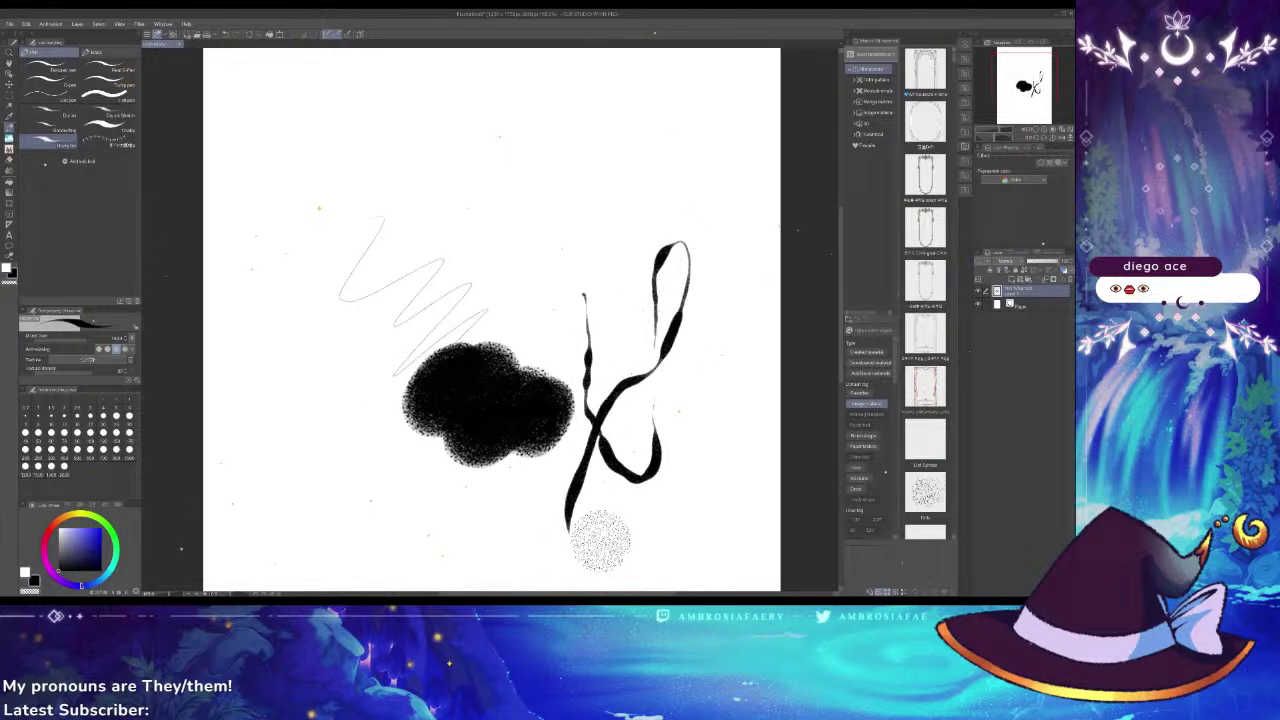
key("ctrl+z")
key("ctrl+z")
key("ctrl+z")
key("ctrl+z")
key("ctrl+z")
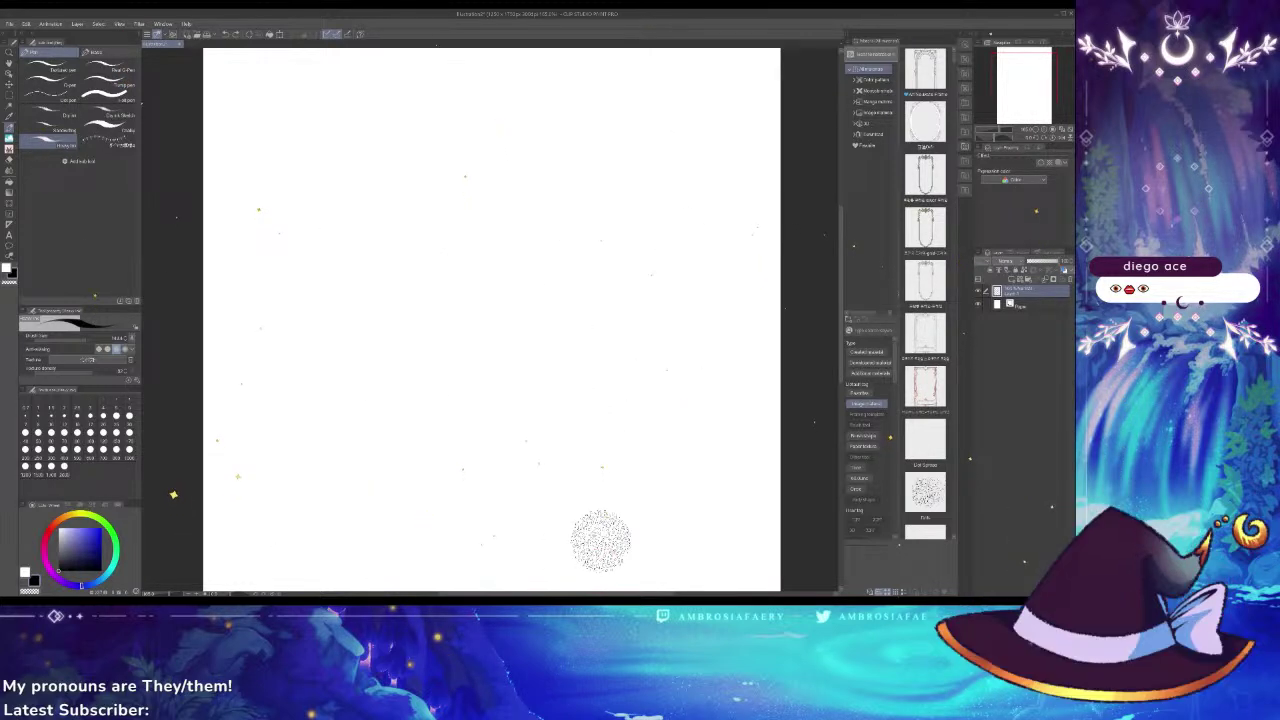
key("ctrl+z")
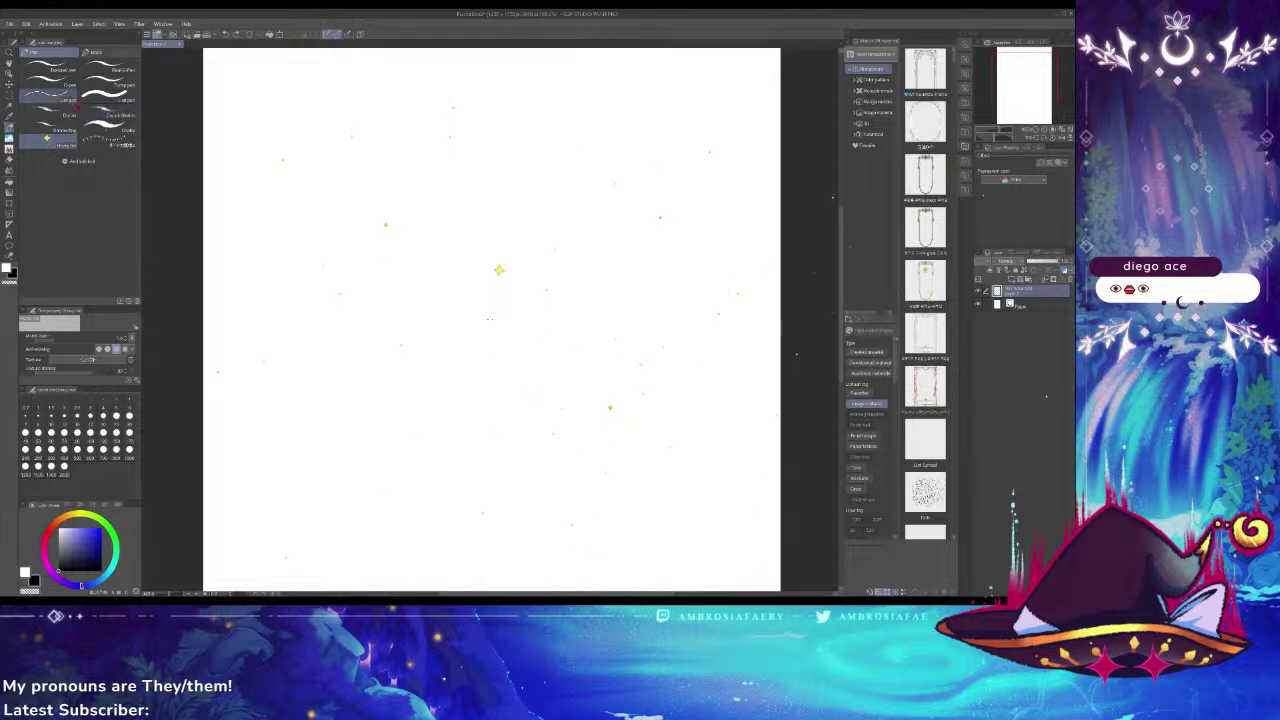
Draw wavy, looping and long vertical test strokes on the page's left half with the pen listed below Dry ink
left_click(40, 128)
mouse_move(373, 208)
left_mouse_down()
mouse_move(452, 246)
mouse_move(472, 341)
mouse_move(422, 376)
left_mouse_up()
mouse_move(470, 256)
left_mouse_down()
mouse_move(498, 325)
mouse_move(493, 262)
mouse_move(516, 210)
left_mouse_up()
mouse_move(346, 318)
left_mouse_down()
mouse_move(357, 366)
mouse_move(340, 376)
mouse_move(352, 362)
mouse_move(386, 388)
mouse_move(394, 424)
mouse_move(410, 430)
mouse_move(455, 405)
mouse_move(448, 418)
left_mouse_up()
left_click_drag(307, 153, 288, 445)
left_click_drag(255, 167, 255, 495)
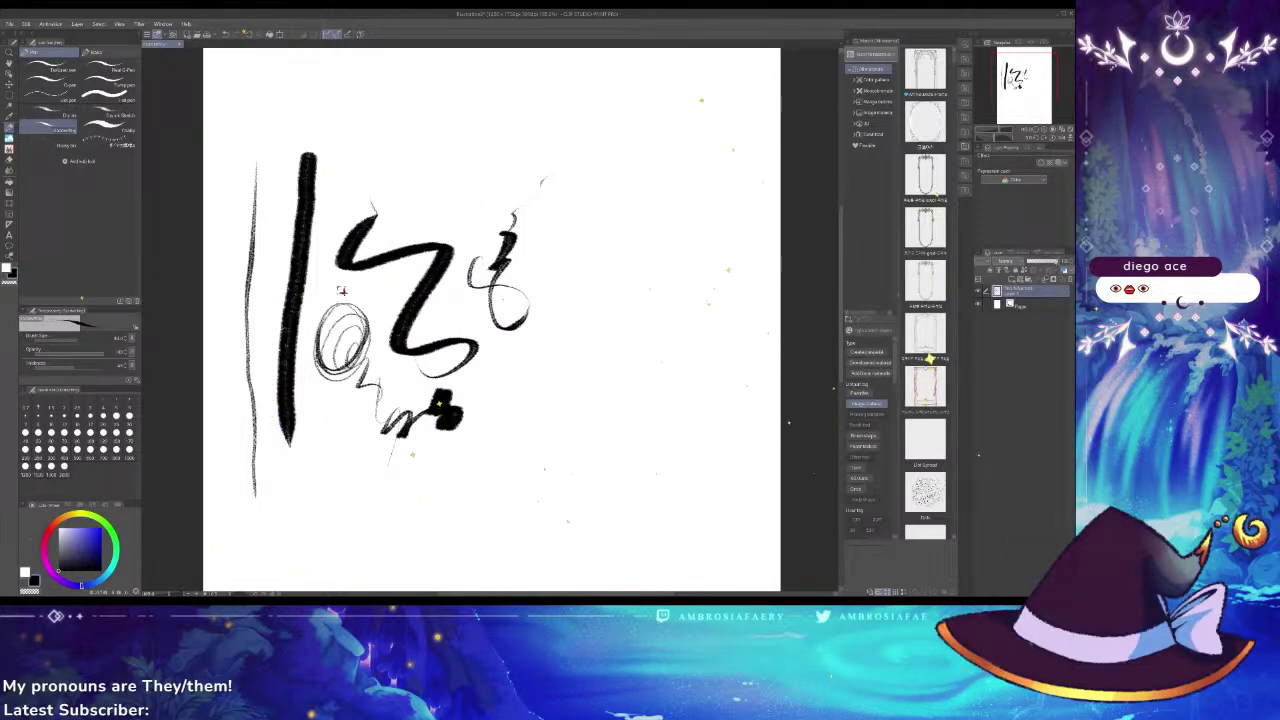
Add thick and thin test strokes on the page's right half and centre, and undo the curl drawn above them
mouse_move(557, 305)
left_mouse_down()
mouse_move(589, 422)
mouse_move(613, 416)
mouse_move(623, 290)
mouse_move(681, 146)
mouse_move(629, 413)
mouse_move(606, 343)
mouse_move(633, 185)
mouse_move(654, 155)
mouse_move(706, 406)
left_mouse_up()
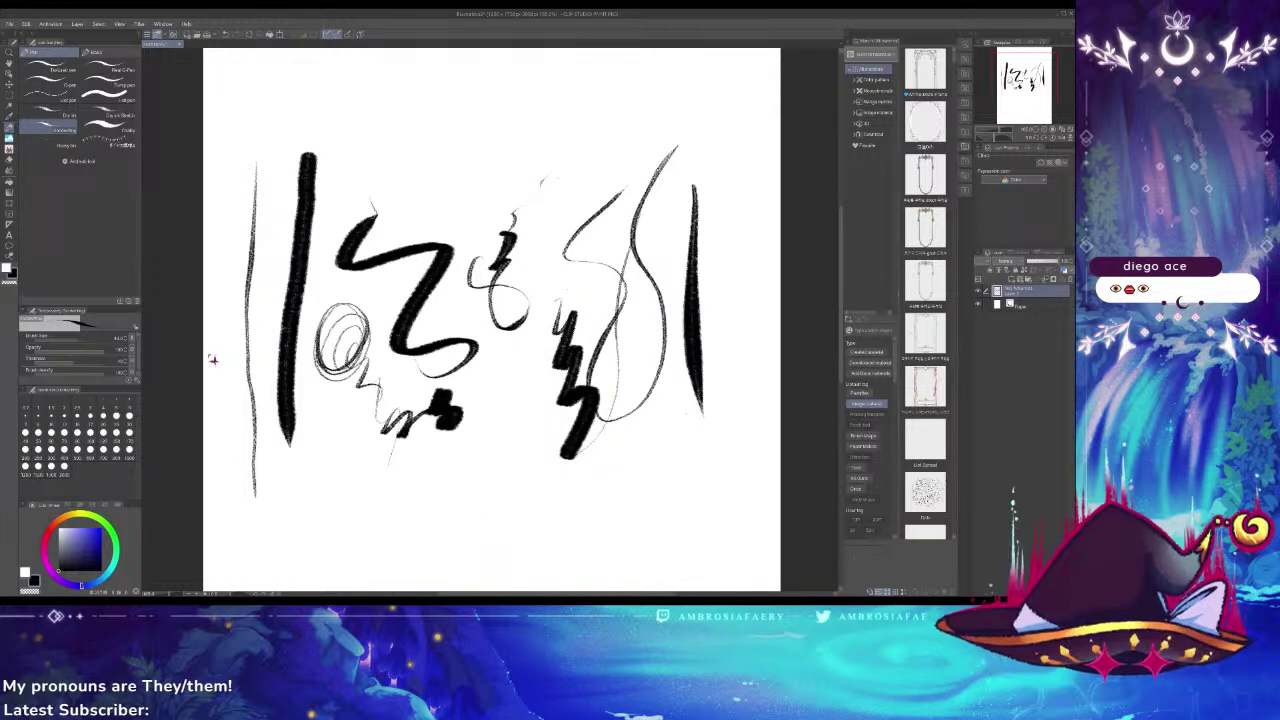
mouse_move(492, 254)
left_mouse_down()
mouse_move(460, 334)
mouse_move(520, 382)
left_mouse_up()
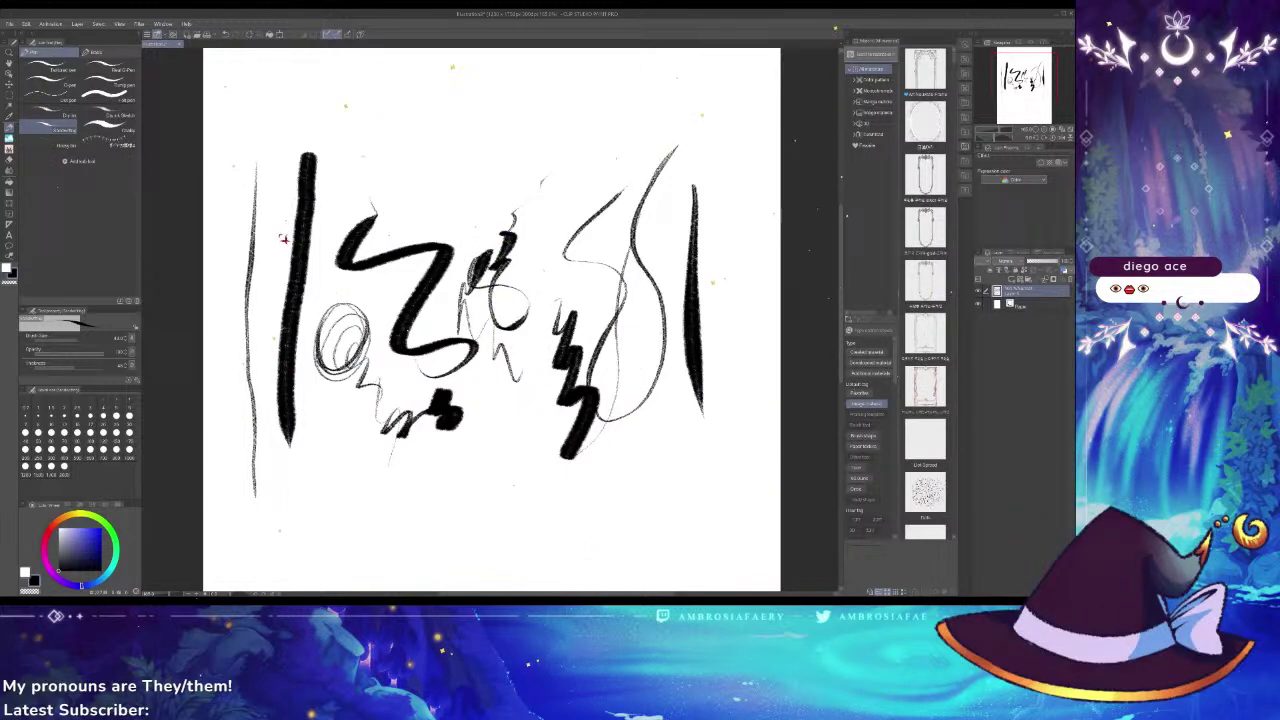
mouse_move(455, 178)
left_mouse_down()
mouse_move(482, 212)
mouse_move(497, 160)
mouse_move(550, 149)
left_mouse_up()
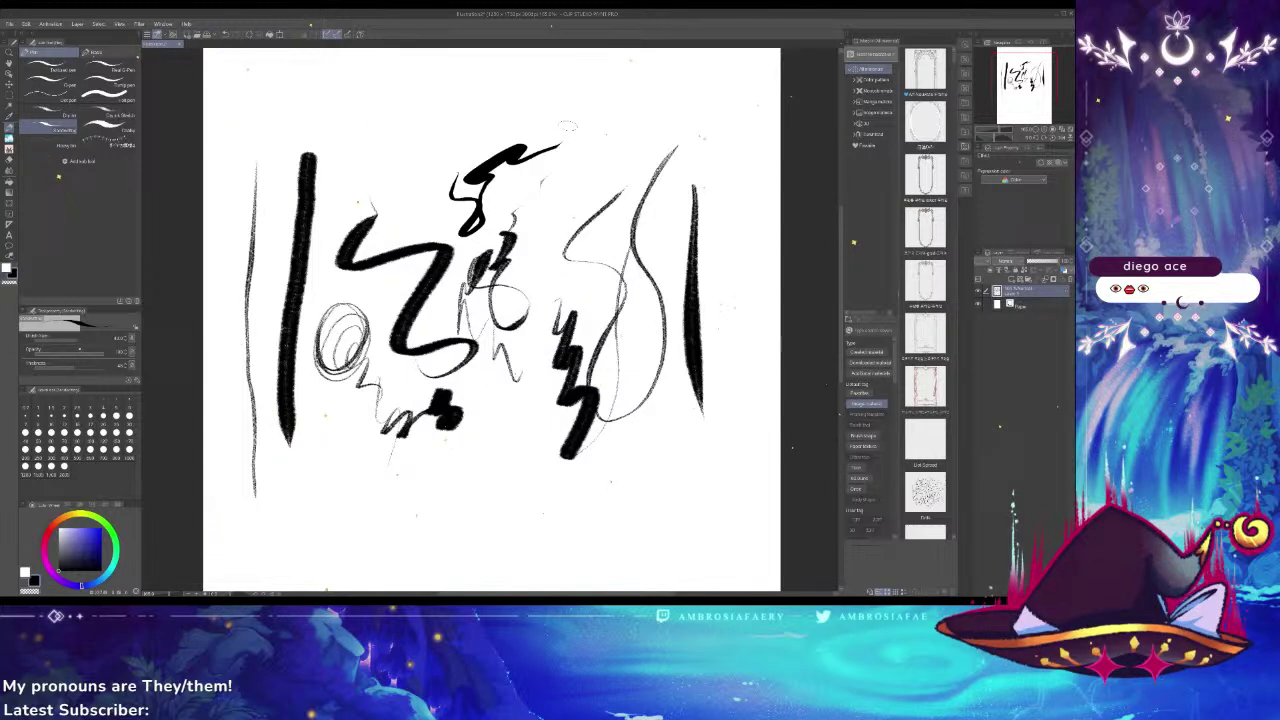
key("ctrl+z")
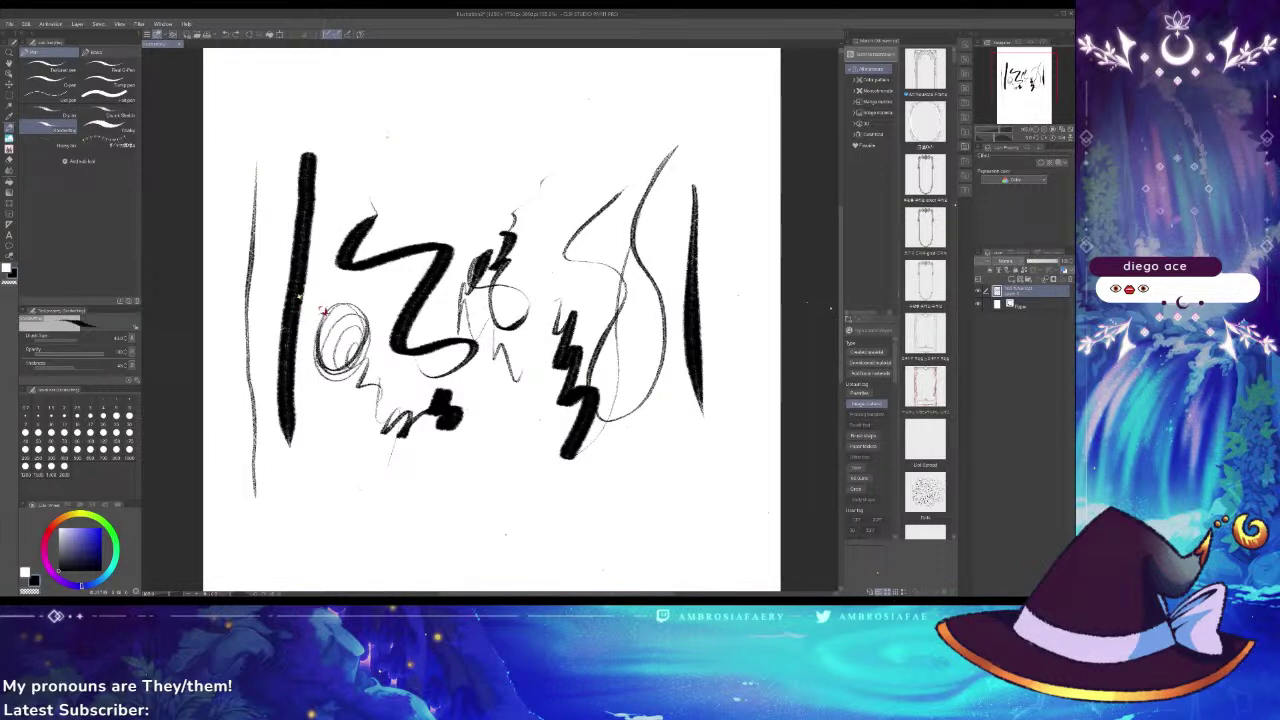
Draw a tapered vertical curve, a thick scribble and small wavy lines in the upper middle of the page
mouse_move(494, 146)
left_mouse_down()
mouse_move(456, 296)
mouse_move(455, 380)
left_mouse_up()
left_click_drag(491, 170, 544, 149)
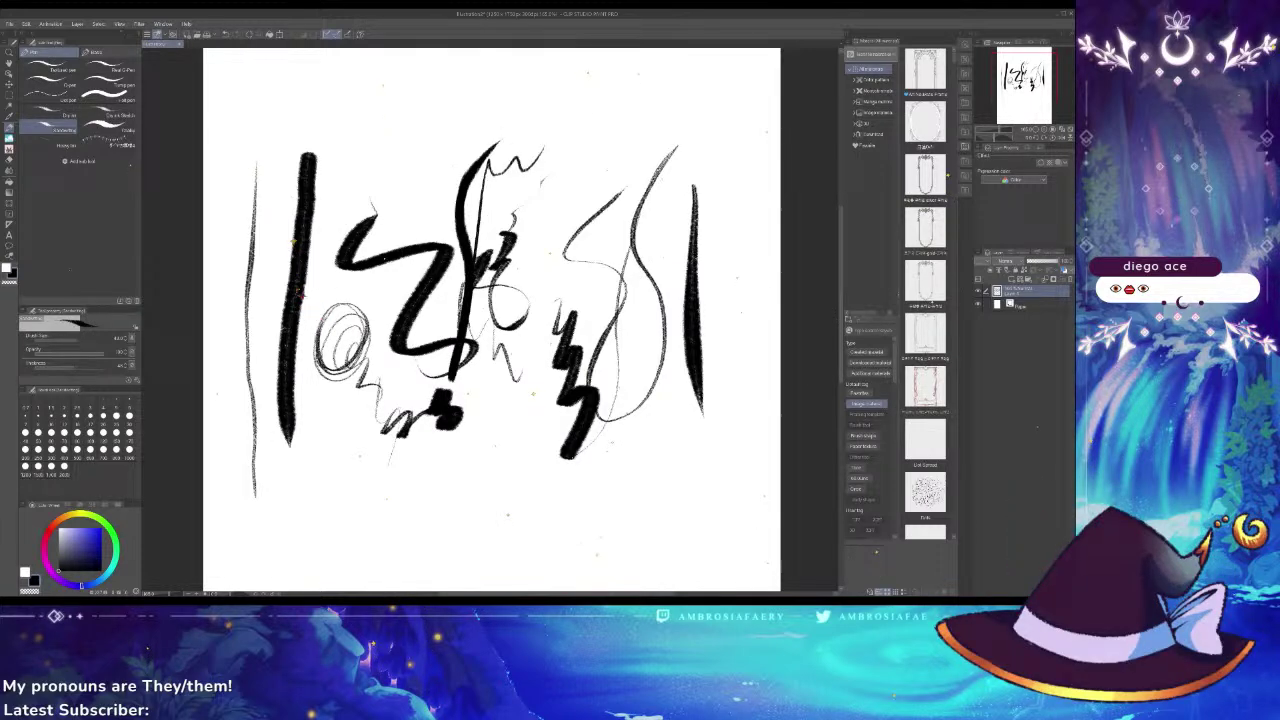
left_click_drag(420, 150, 442, 238)
mouse_move(444, 130)
left_mouse_down()
mouse_move(460, 118)
mouse_move(565, 138)
left_mouse_up()
Swap the drawing colour and add small loops, zigzags and short tapered straight strokes along the lower part of the page
key("x")
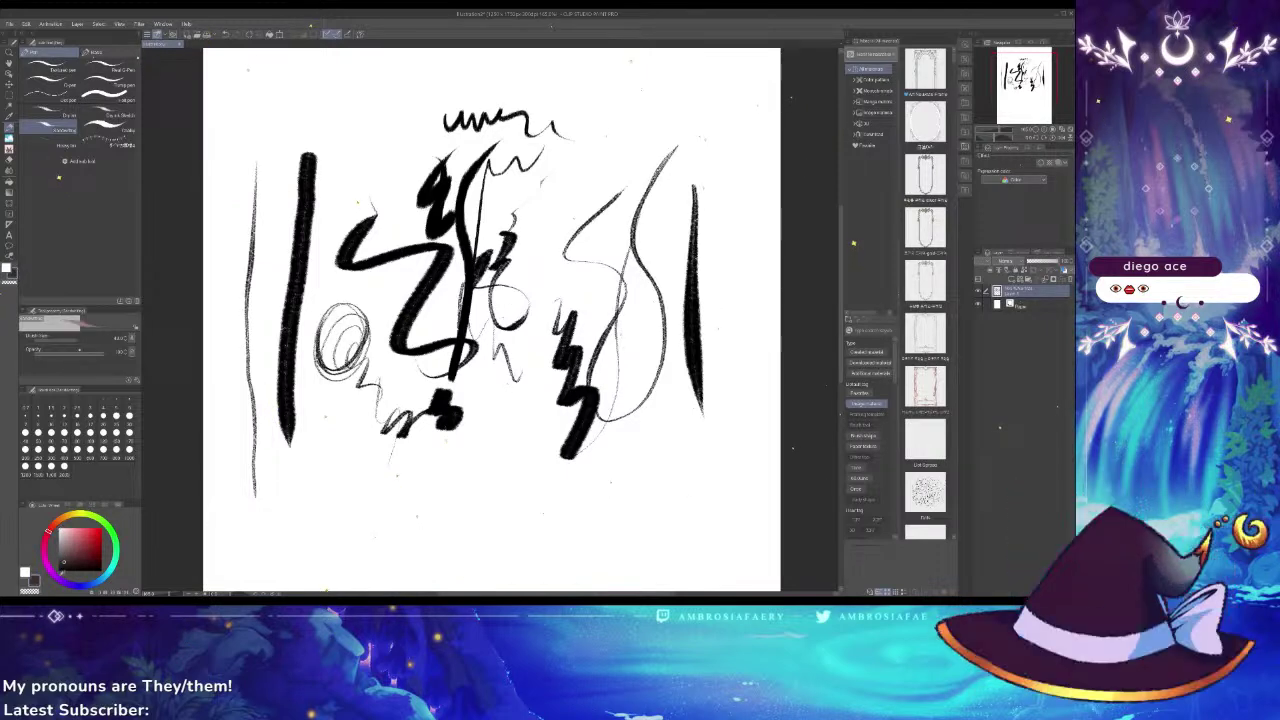
mouse_move(450, 463)
left_mouse_down()
mouse_move(448, 488)
mouse_move(437, 463)
mouse_move(495, 442)
mouse_move(536, 446)
mouse_move(558, 484)
left_mouse_up()
left_click_drag(619, 434, 620, 562)
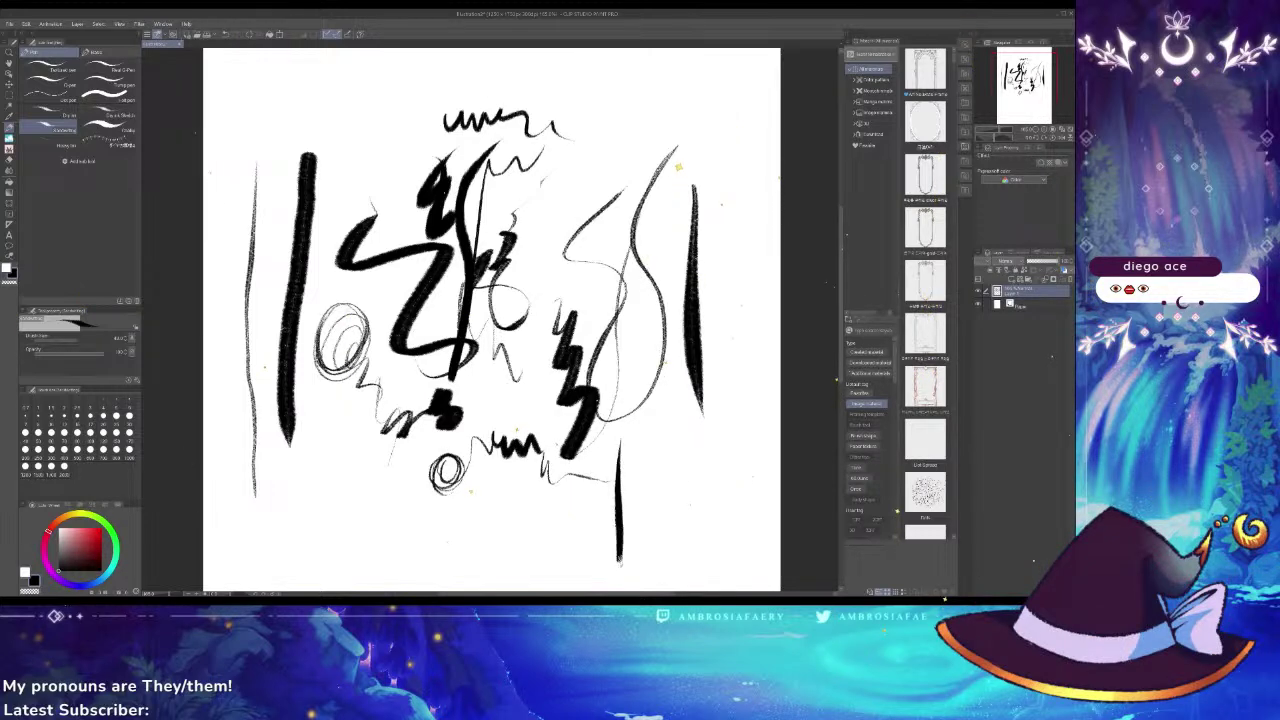
mouse_move(642, 489)
left_mouse_down()
mouse_move(692, 484)
mouse_move(735, 483)
left_mouse_up()
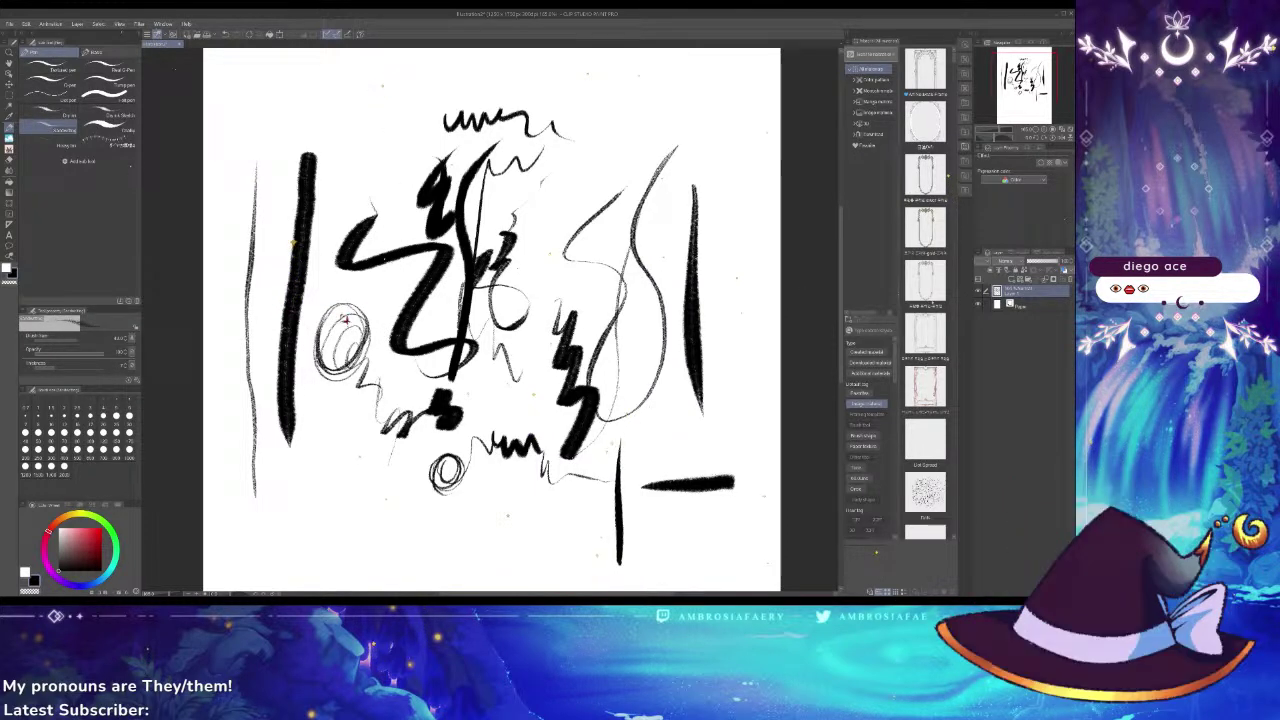
mouse_move(411, 530)
left_mouse_down()
mouse_move(438, 500)
mouse_move(514, 496)
left_mouse_up()
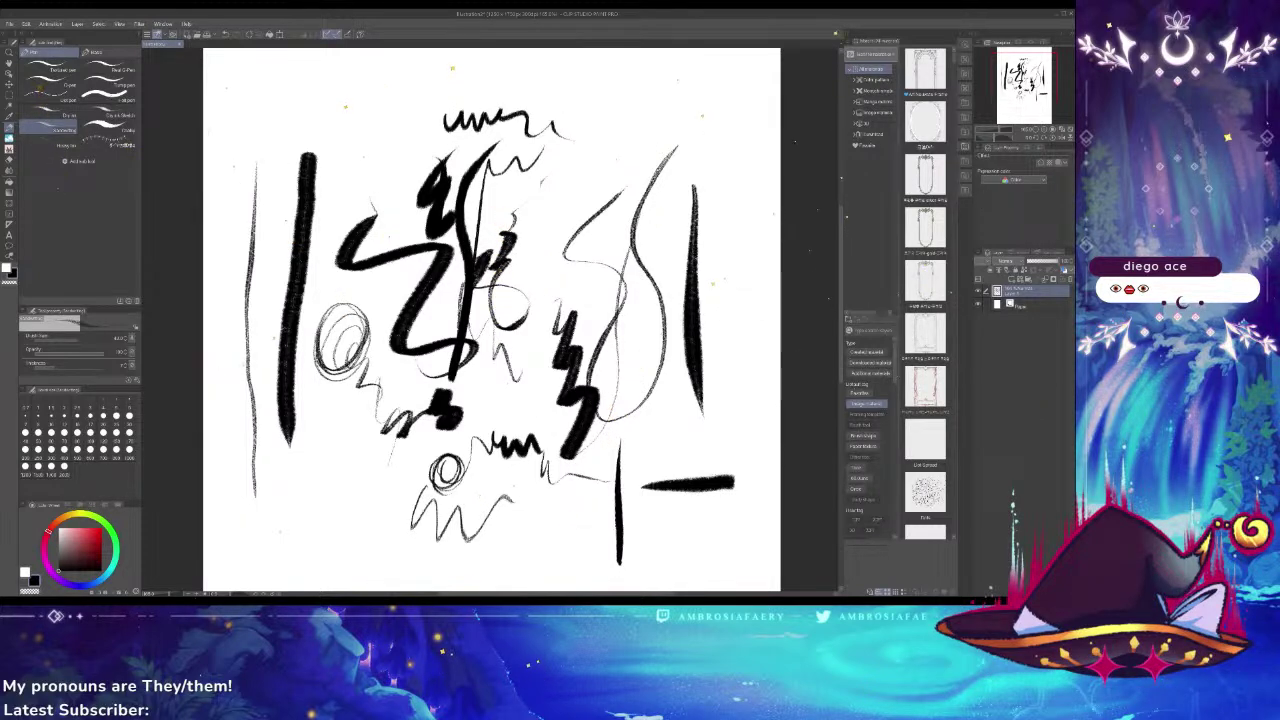
Test two sub tools from the second brush group with soft, translucent strokes over the upper left of the page
left_click(120, 52)
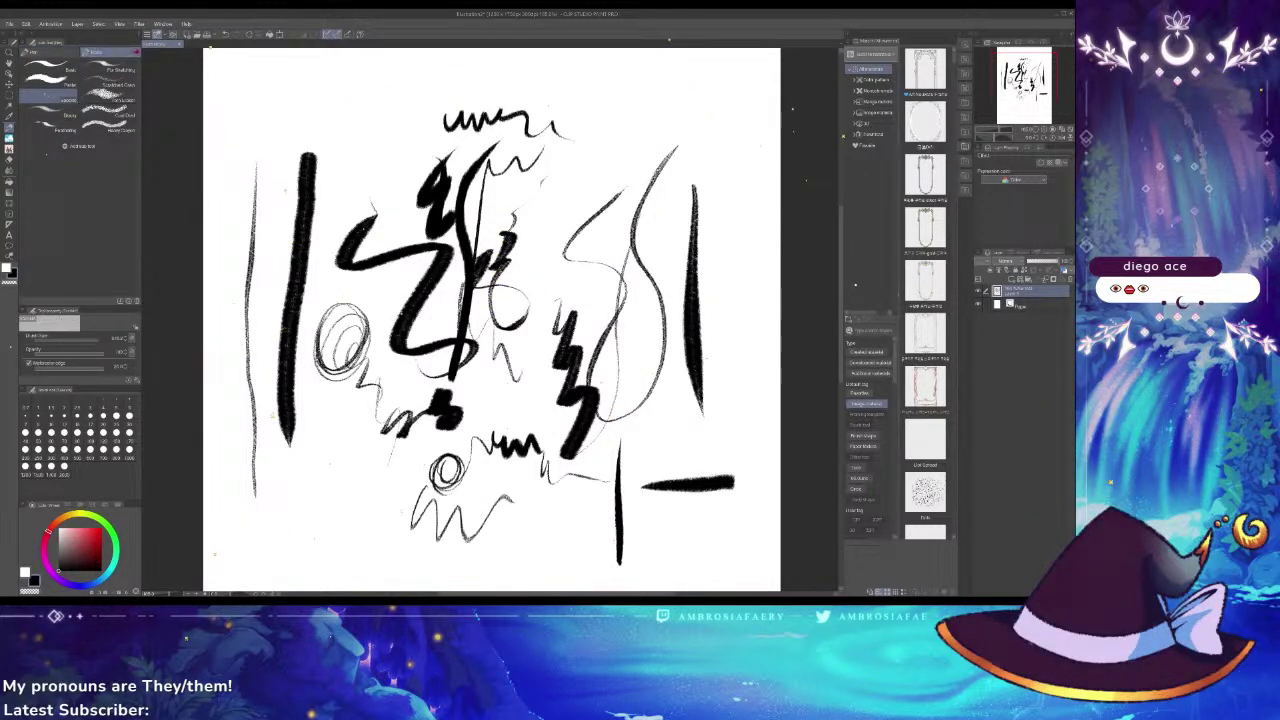
left_click(124, 67)
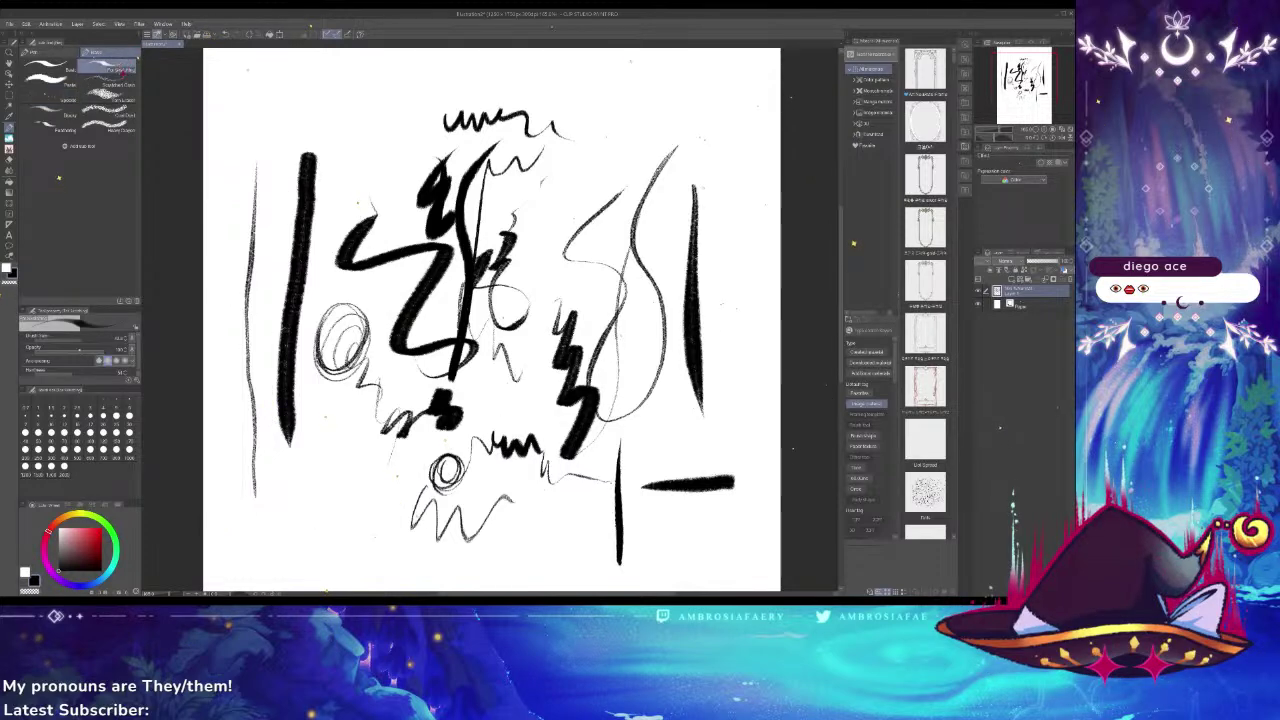
mouse_move(298, 82)
left_mouse_down()
mouse_move(303, 108)
mouse_move(343, 145)
mouse_move(395, 145)
left_mouse_up()
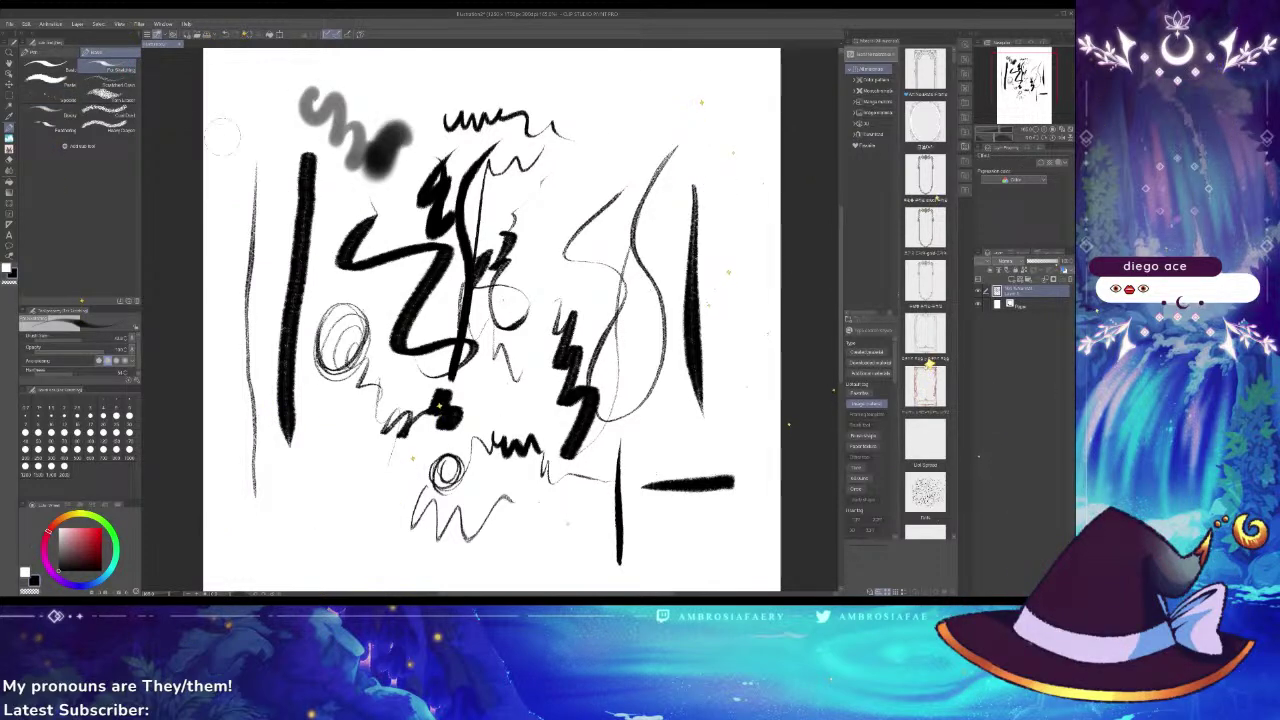
left_click(48, 124)
mouse_move(280, 115)
left_mouse_down()
mouse_move(245, 205)
mouse_move(285, 255)
mouse_move(265, 255)
mouse_move(410, 280)
mouse_move(515, 240)
left_mouse_up()
Cover most of the scribbles with broad grainy black strokes using the Heavy Crayon brush
left_click(108, 127)
mouse_move(262, 110)
left_mouse_down()
mouse_move(302, 140)
mouse_move(402, 140)
mouse_move(512, 110)
mouse_move(702, 130)
mouse_move(732, 200)
mouse_move(602, 230)
mouse_move(502, 290)
mouse_move(512, 350)
mouse_move(482, 430)
left_mouse_up()
mouse_move(385, 410)
left_mouse_down()
mouse_move(400, 450)
mouse_move(600, 365)
left_mouse_up()
left_click_drag(640, 320, 300, 250)
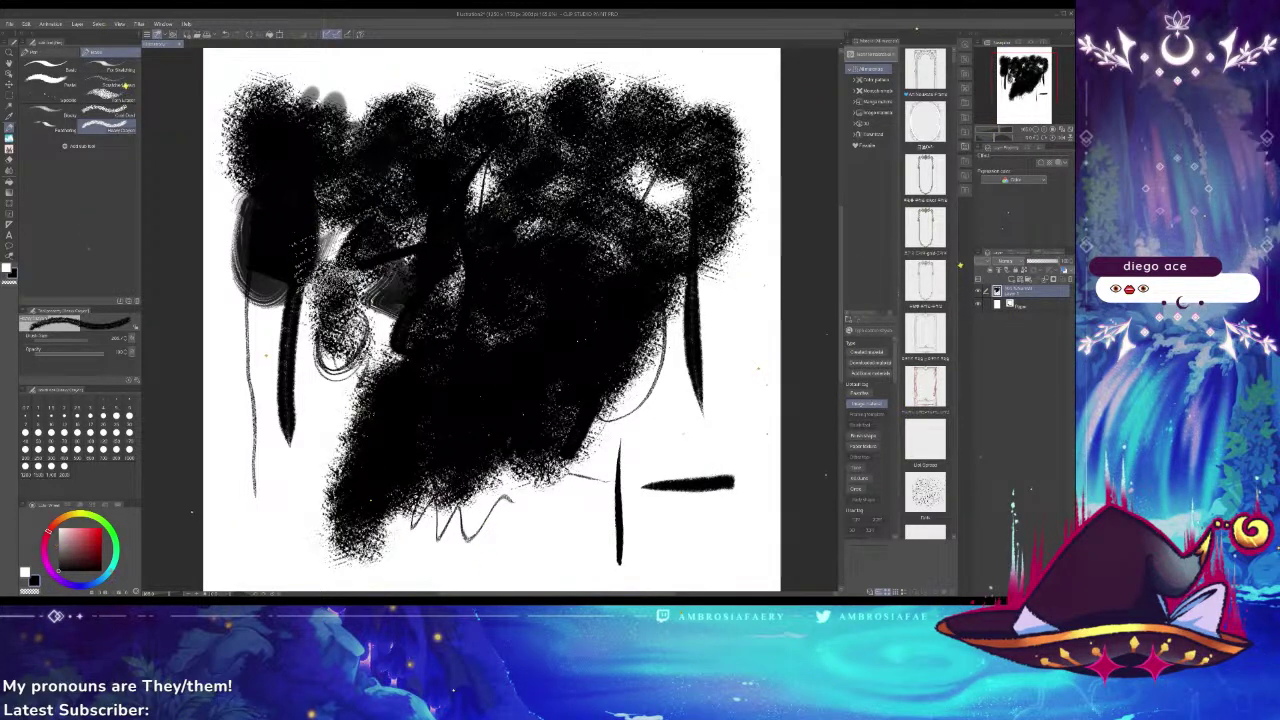
Browse the colour pattern, monochromatic pattern and manga material folders
left_click(875, 80)
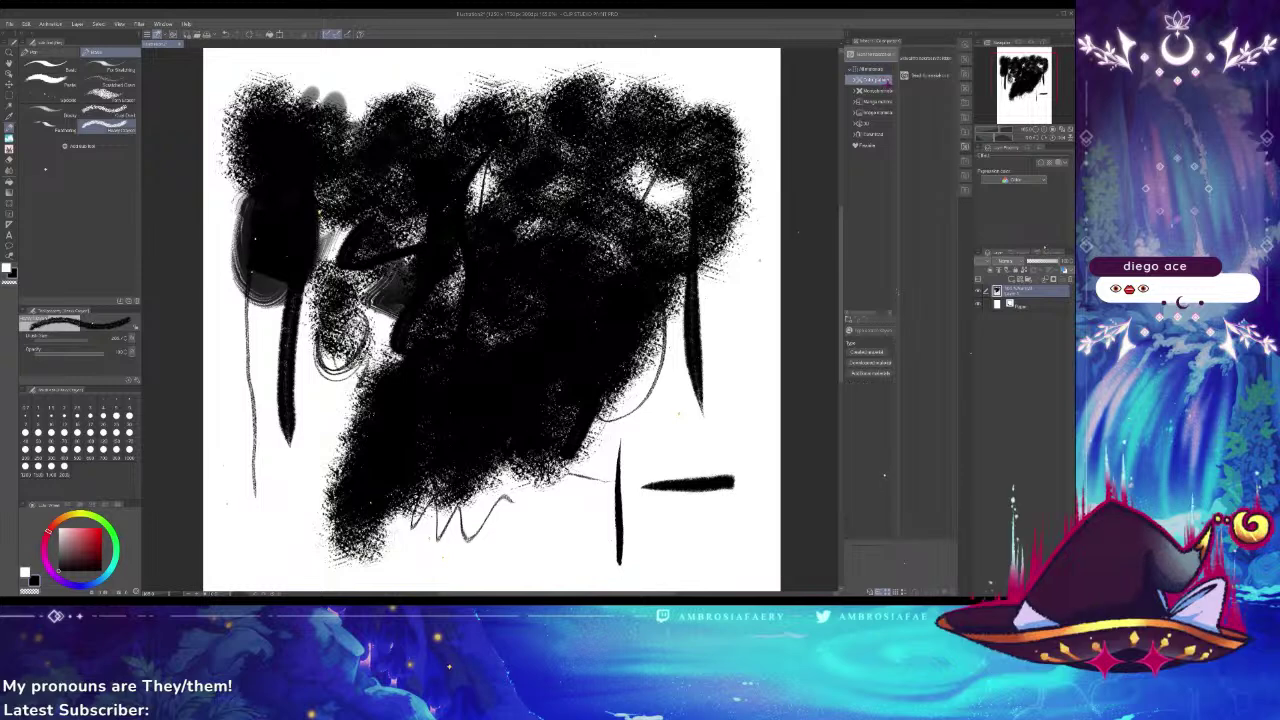
left_click(877, 91)
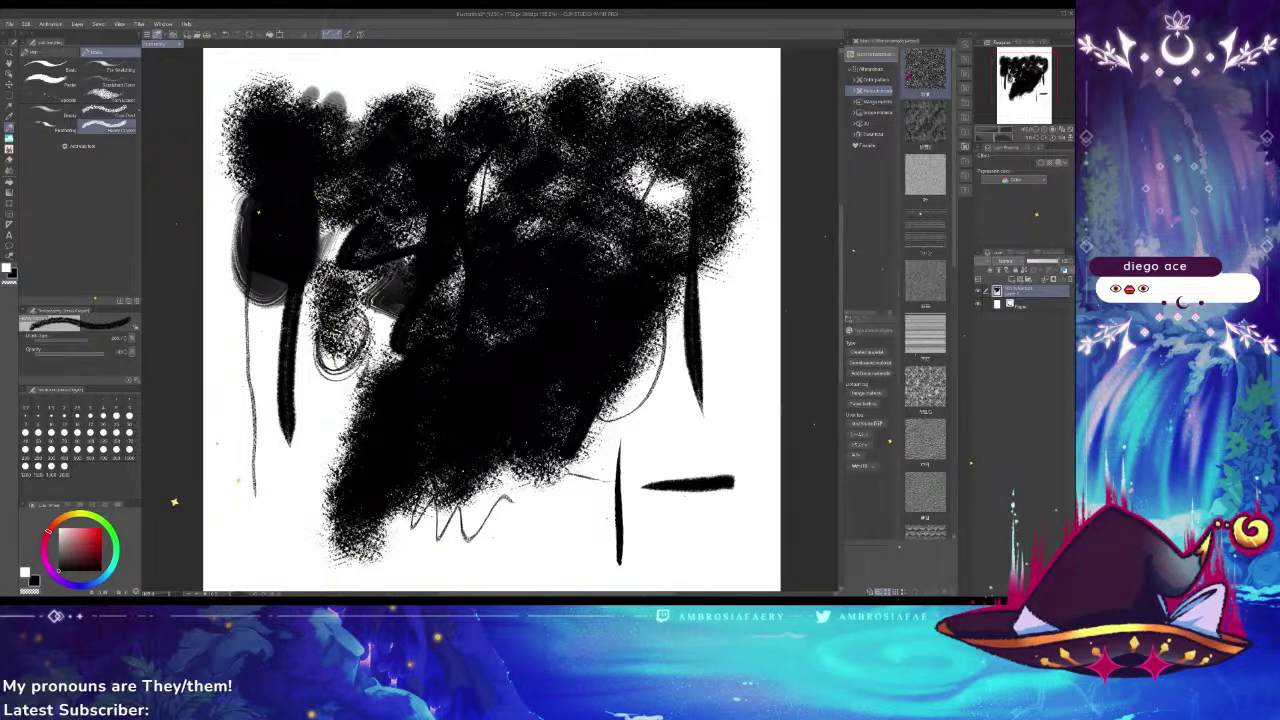
left_click(875, 101)
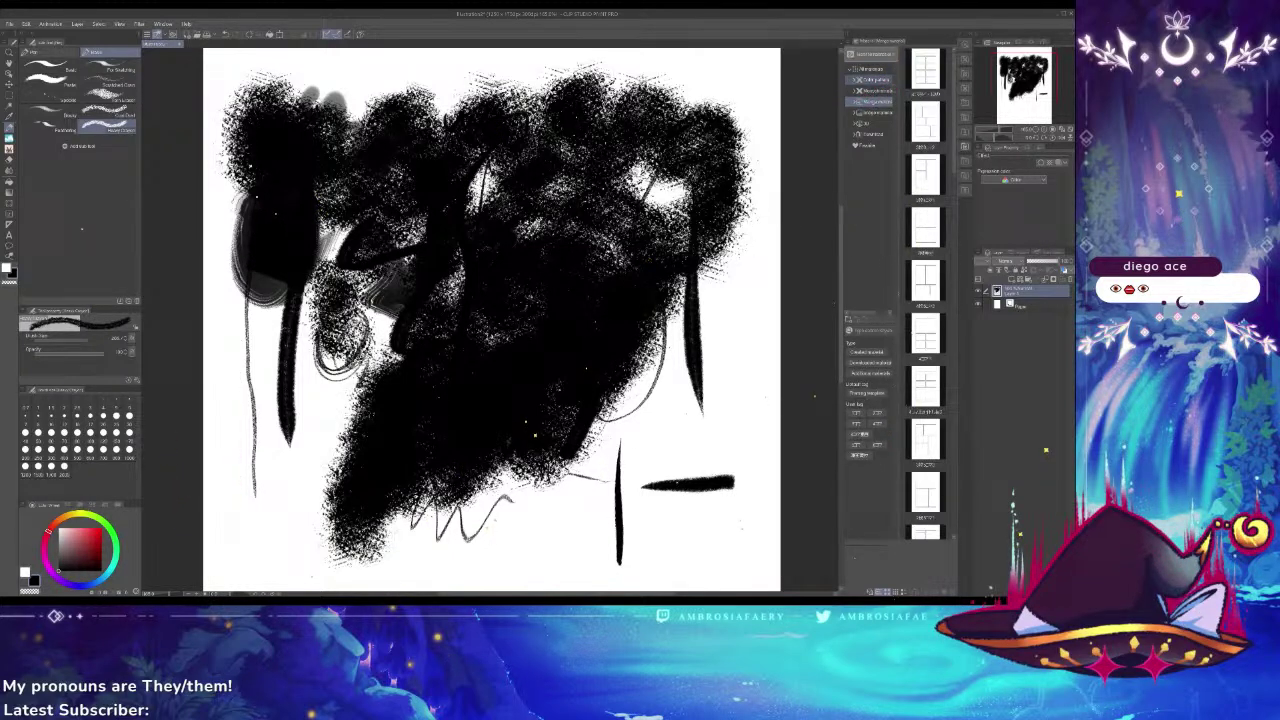
Extend the grainy black area with more Heavy Crayon strokes over the lower left of the scribbles
mouse_move(300, 300)
left_mouse_down()
mouse_move(290, 400)
mouse_move(340, 450)
left_mouse_up()
mouse_move(330, 360)
left_mouse_down()
mouse_move(370, 420)
mouse_move(360, 440)
mouse_move(410, 280)
mouse_move(465, 445)
left_mouse_up()
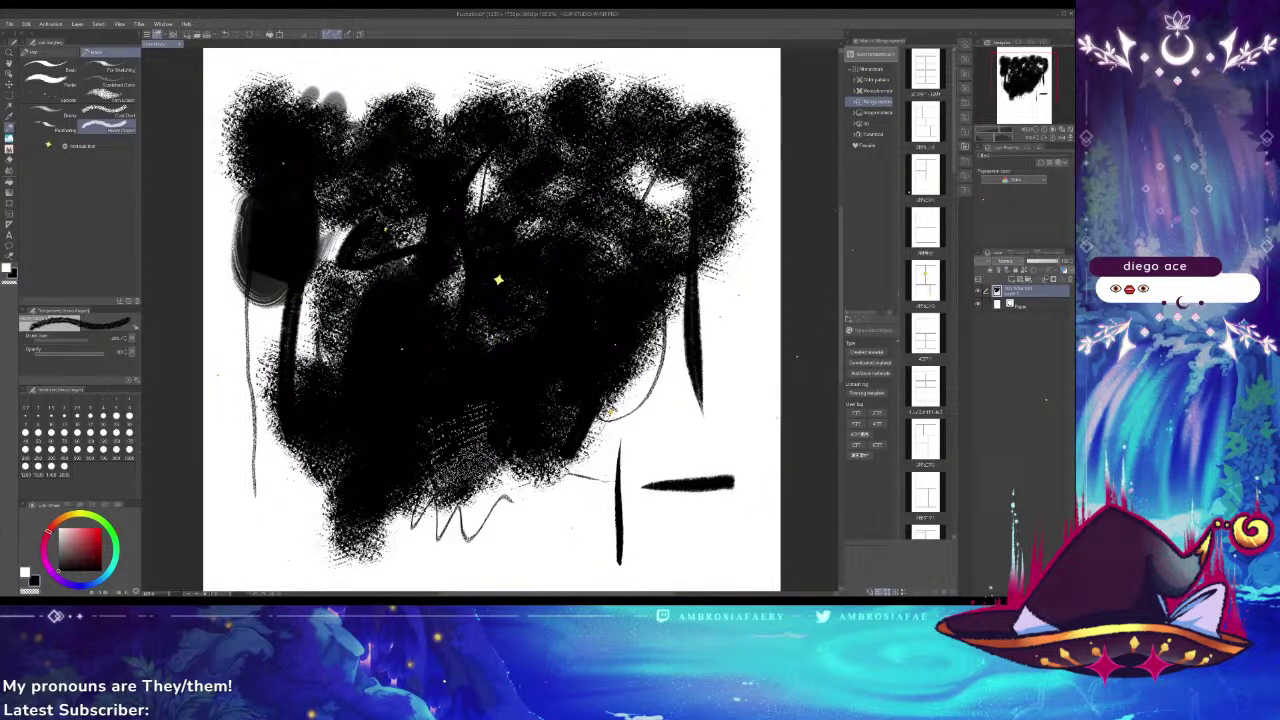
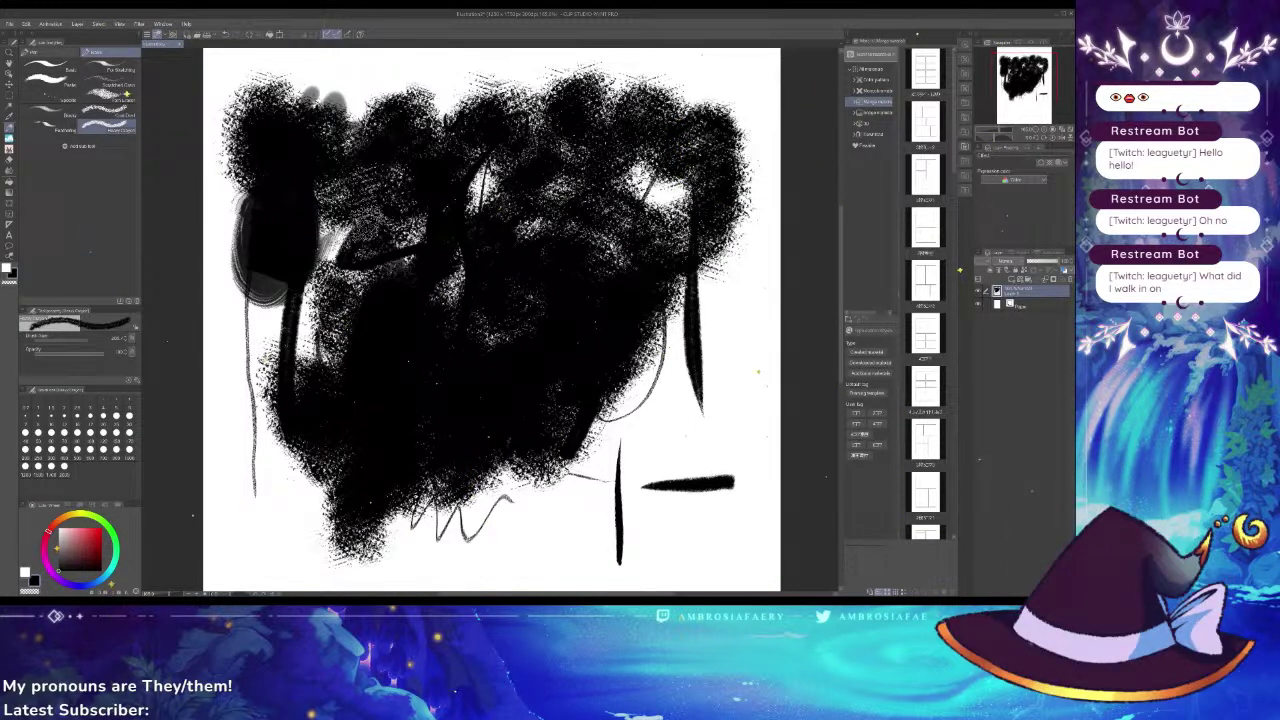
key("ctrl+z")
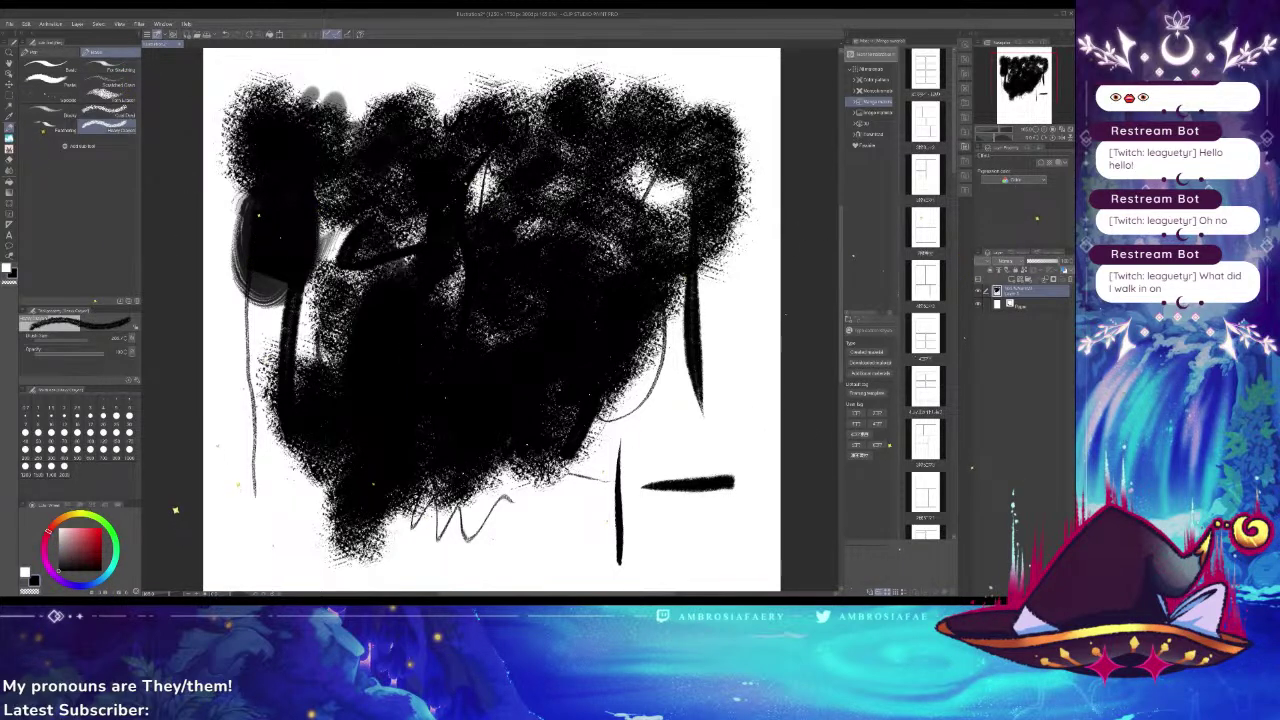
Create a copy of the first sub tool in the second brush group
left_click(48, 66)
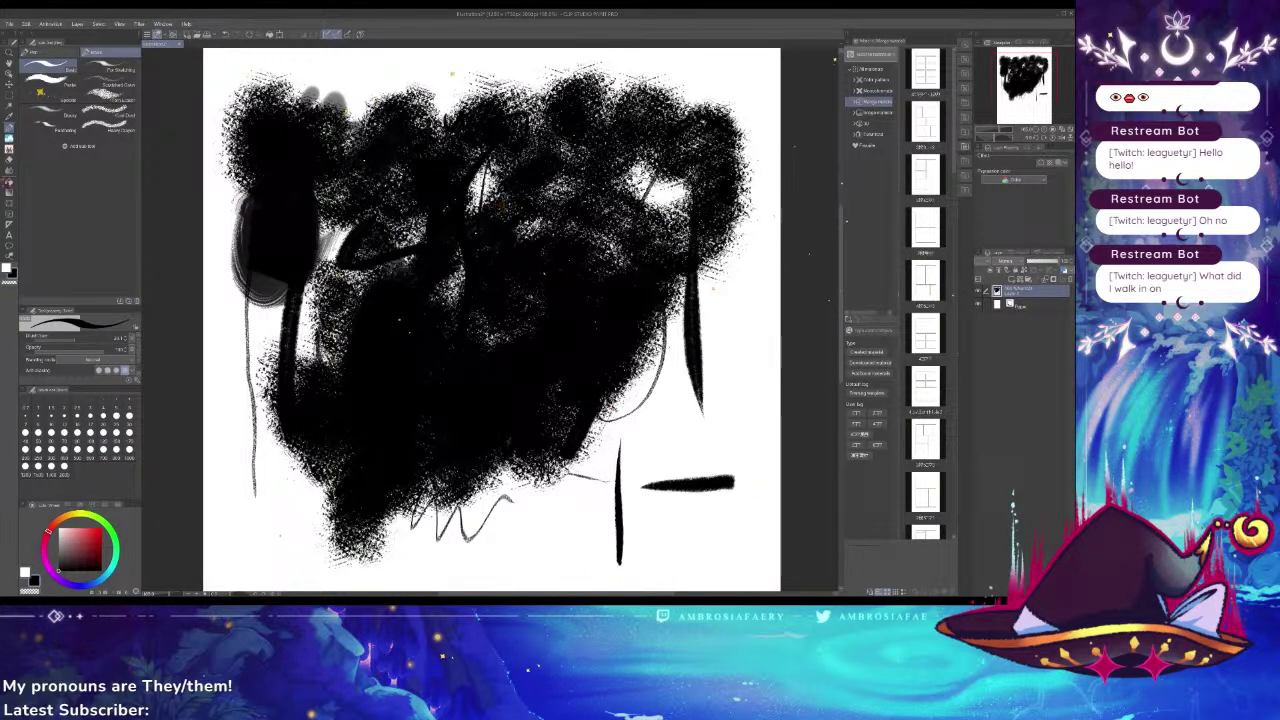
left_click(45, 112)
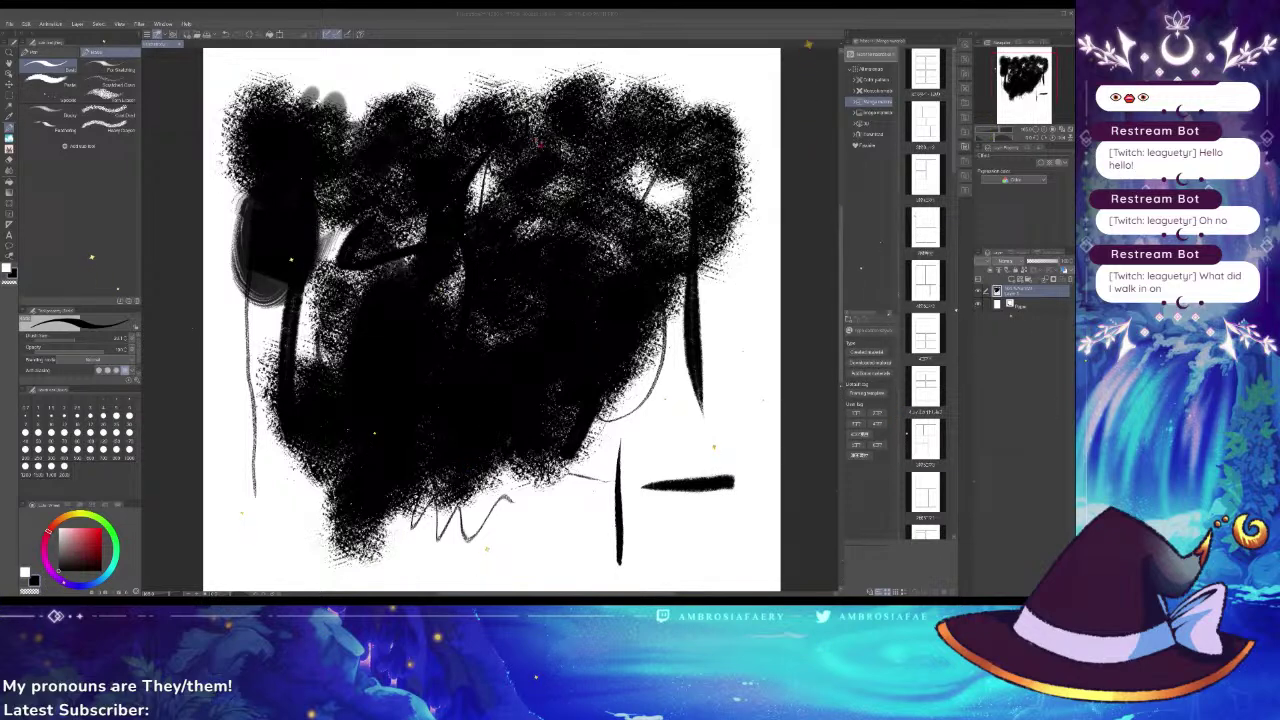
left_click(617, 284)
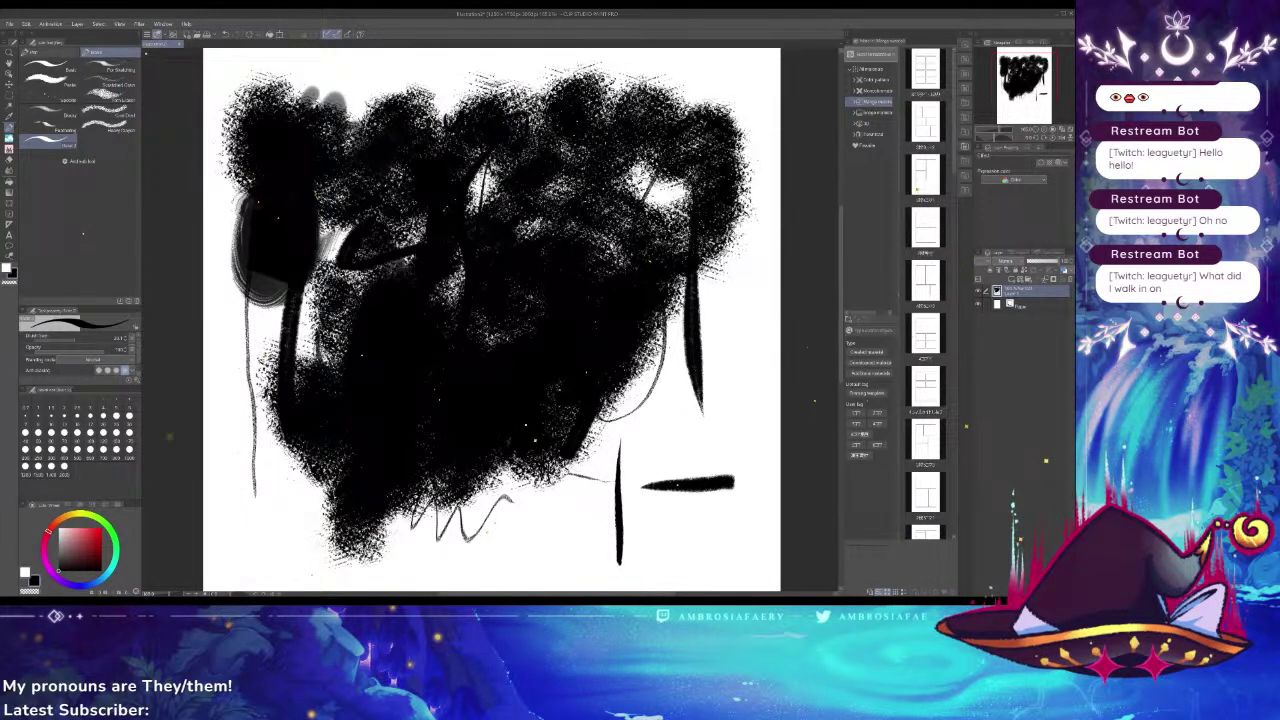
Switch to the document with the teal texture and paint thick teal squiggles above and beside it with the custom brush copy
key("ctrl+Tab")
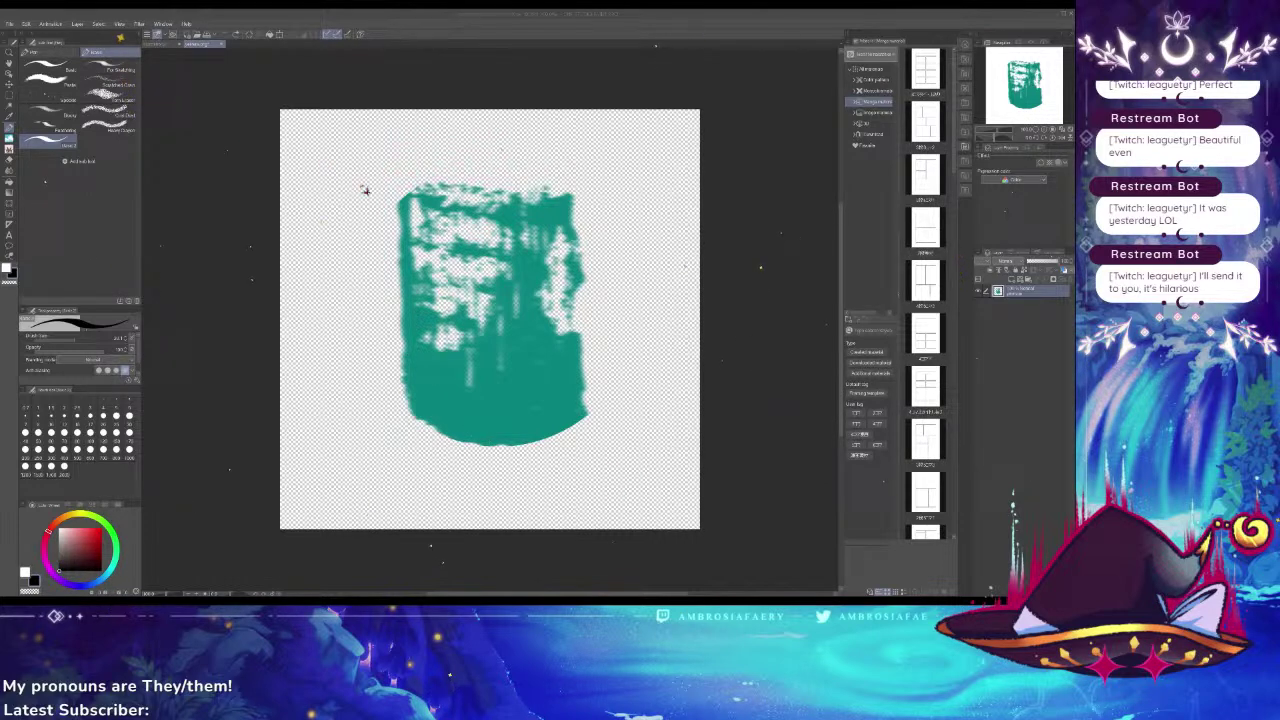
left_click(318, 202)
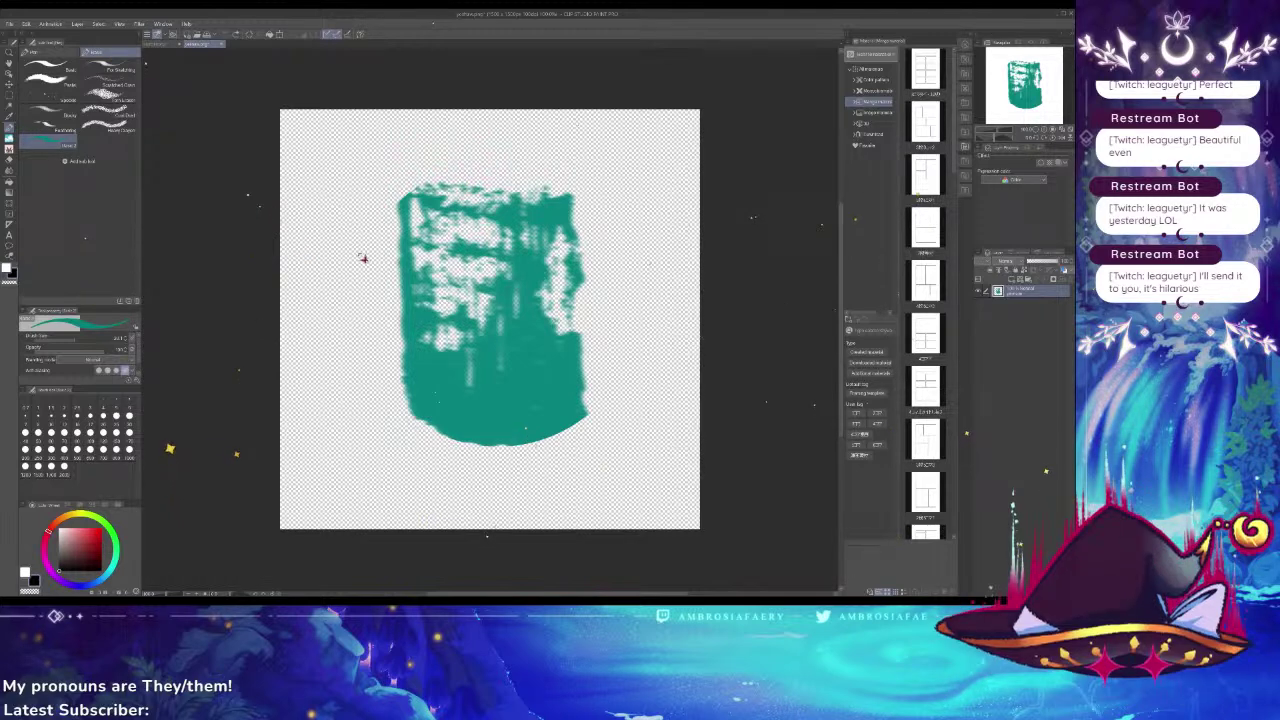
left_click_drag(678, 262, 600, 460)
mouse_move(636, 184)
left_mouse_down()
mouse_move(588, 208)
mouse_move(400, 137)
left_mouse_up()
mouse_move(478, 172)
left_mouse_down()
mouse_move(648, 135)
mouse_move(415, 164)
left_mouse_up()
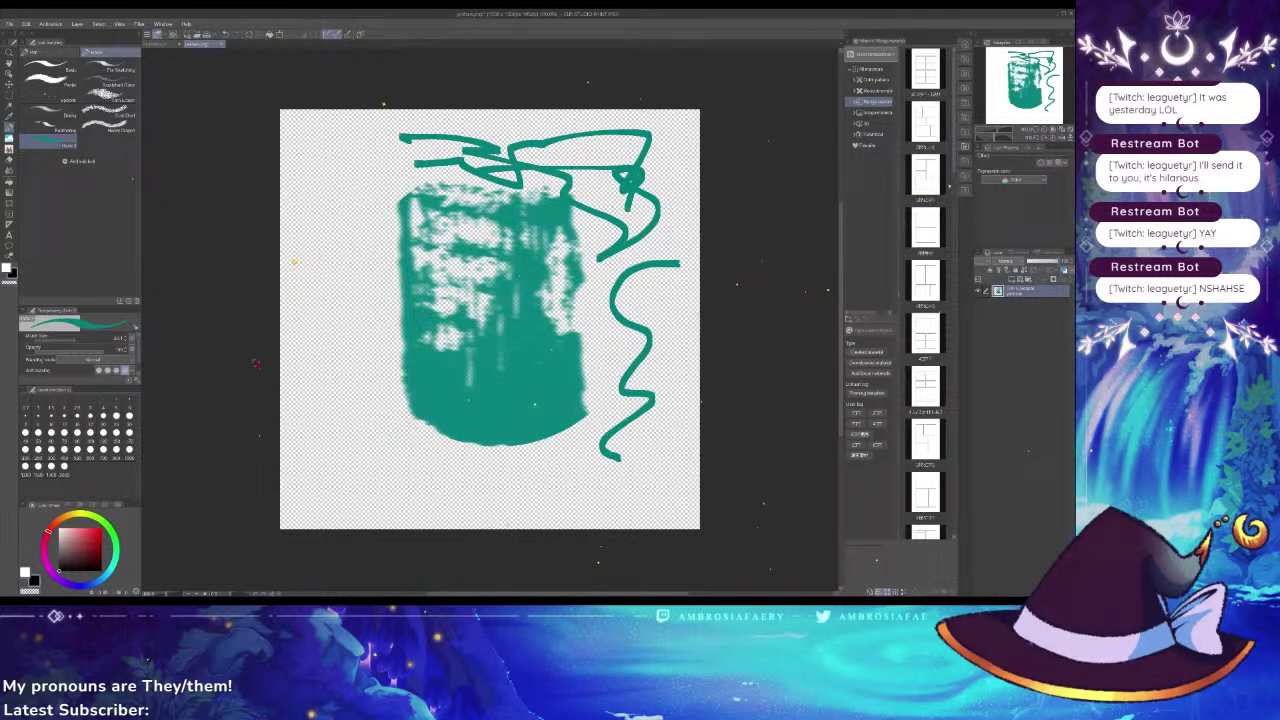
Sample the texture's teal colour and add thin scribbles beneath the texture and along the canvas's right edge
mouse_move(448, 497)
left_mouse_down()
mouse_move(503, 495)
mouse_move(590, 440)
mouse_move(610, 400)
mouse_move(672, 440)
mouse_move(694, 328)
left_mouse_up()
mouse_move(656, 274)
left_mouse_down()
mouse_move(662, 298)
mouse_move(650, 150)
left_mouse_up()
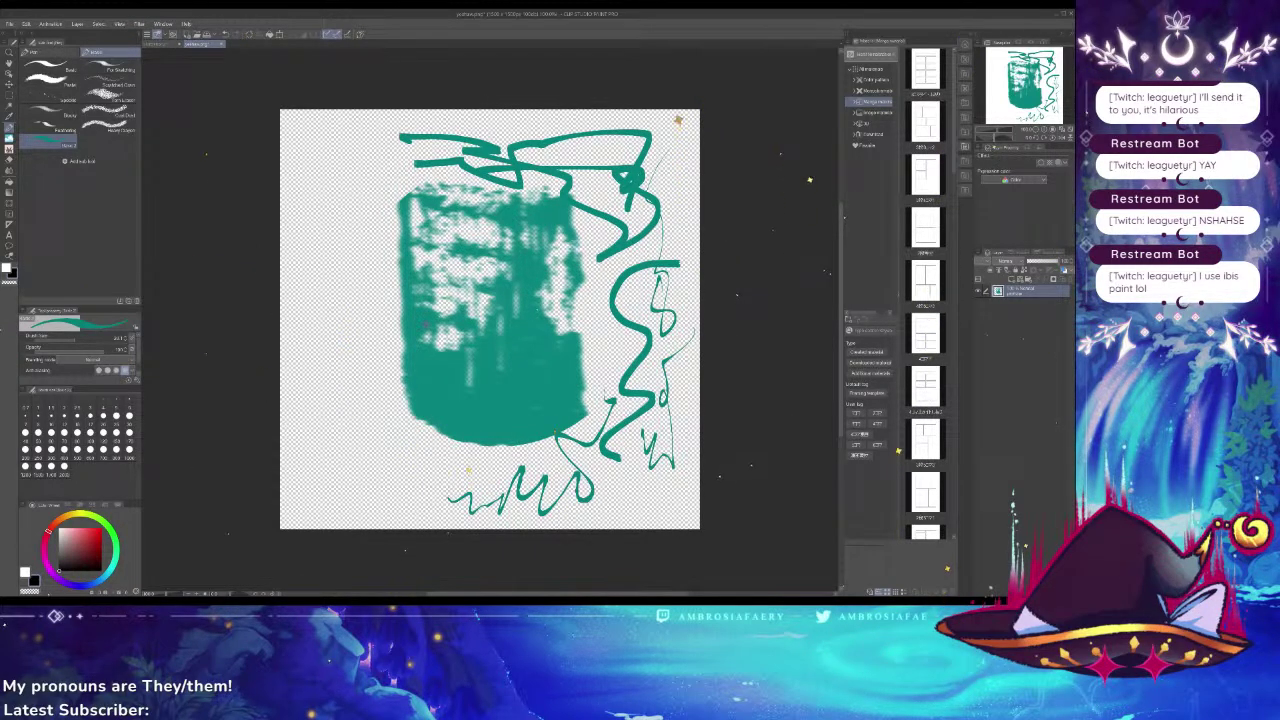
left_click(530, 430, "alt")
mouse_move(541, 441)
left_mouse_down()
mouse_move(522, 476)
mouse_move(537, 466)
mouse_move(454, 492)
left_mouse_up()
mouse_move(432, 448)
left_mouse_down()
mouse_move(431, 474)
mouse_move(450, 485)
mouse_move(428, 506)
left_mouse_up()
mouse_move(613, 468)
left_mouse_down()
mouse_move(645, 491)
mouse_move(637, 437)
left_mouse_up()
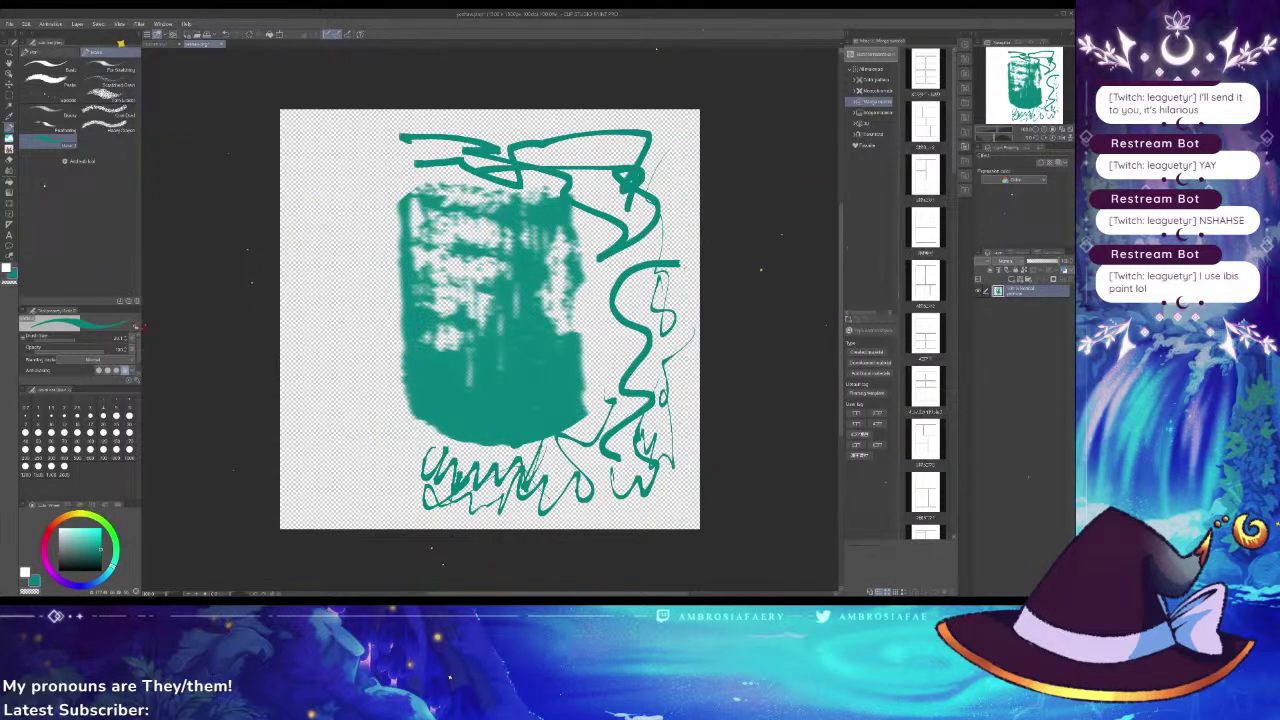
Enlarge the Tool Property area to show more brush settings, keeping the custom brush copy as the active sub tool
mouse_move(80, 384)
left_mouse_down()
mouse_move(80, 432)
mouse_move(80, 410)
left_mouse_up()
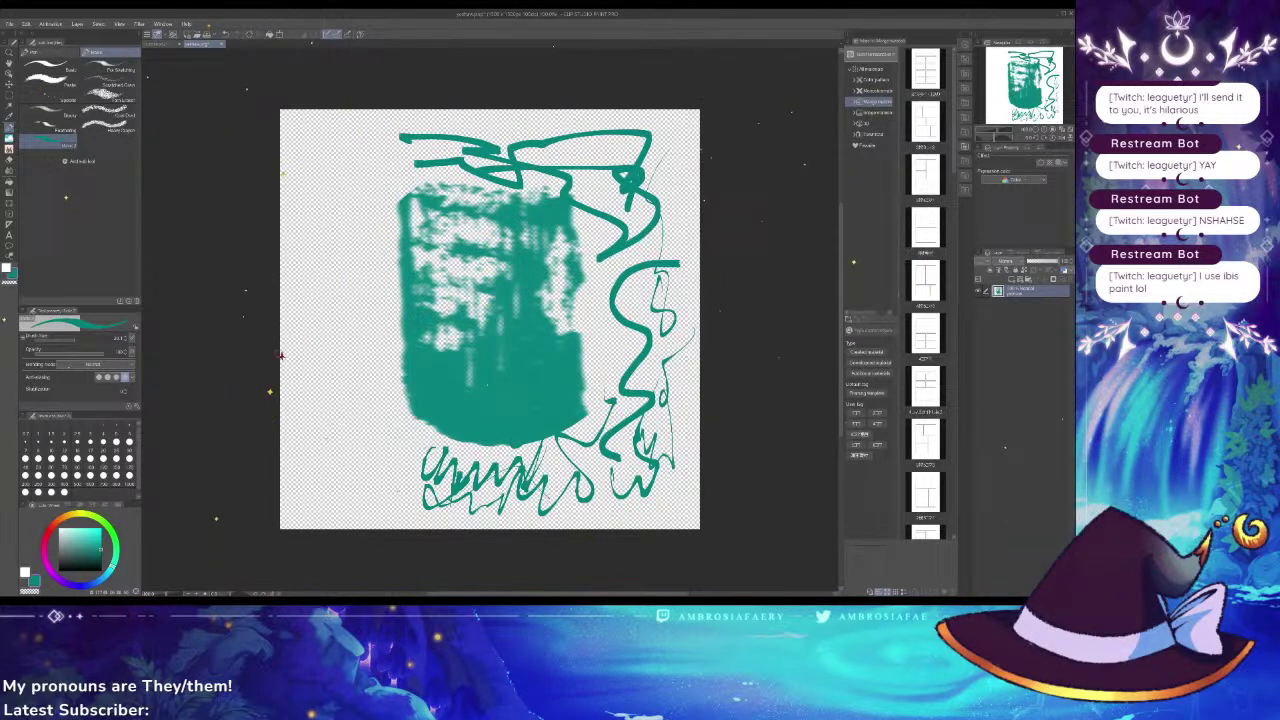
left_click(52, 97)
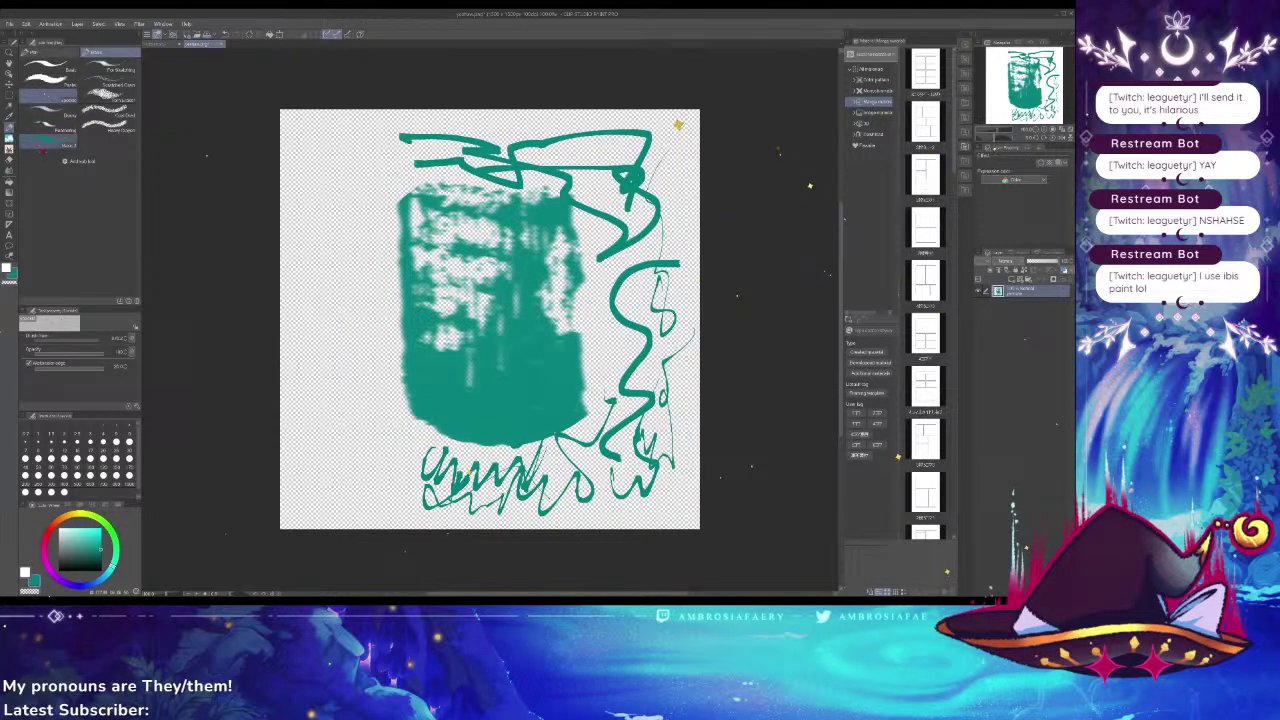
left_click(52, 142)
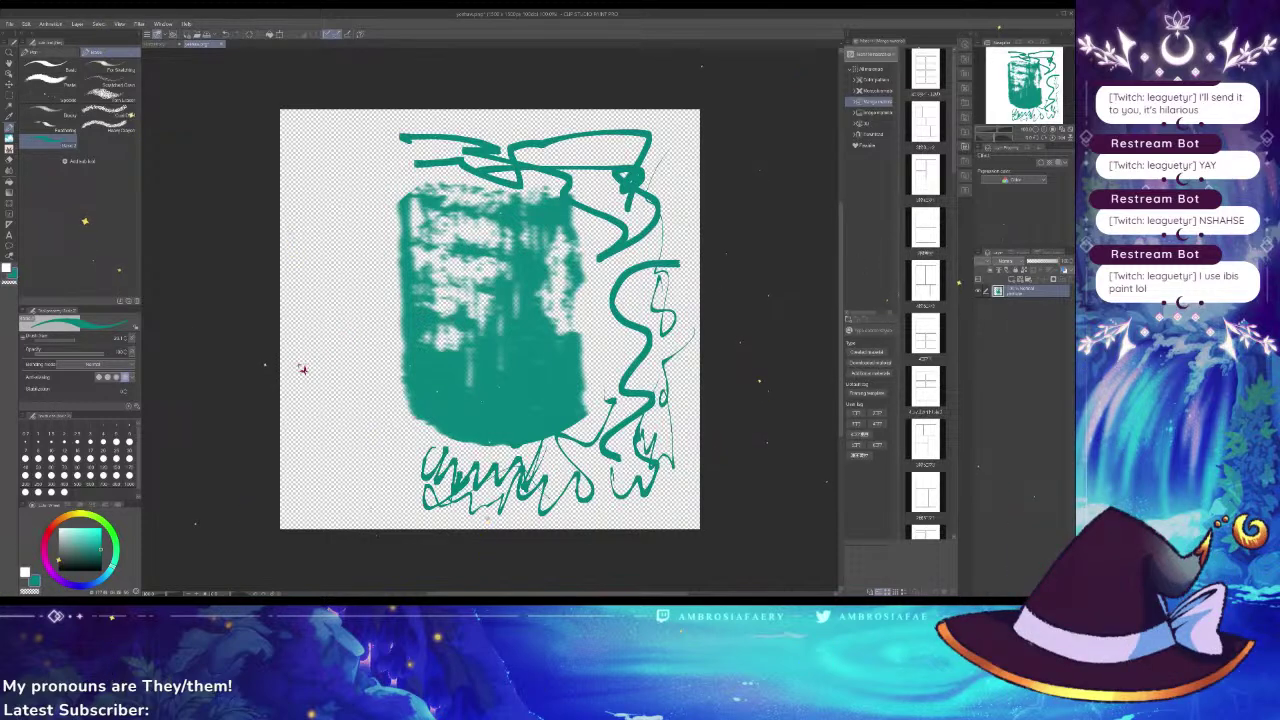
Test the custom brush with loops and zigzags over the wavy line right of the teal texture
mouse_move(636, 347)
left_mouse_down()
mouse_move(598, 372)
mouse_move(612, 398)
left_mouse_up()
mouse_move(600, 318)
left_mouse_down()
mouse_move(617, 346)
mouse_move(606, 275)
mouse_move(662, 187)
mouse_move(575, 312)
mouse_move(606, 272)
mouse_move(662, 300)
left_mouse_up()
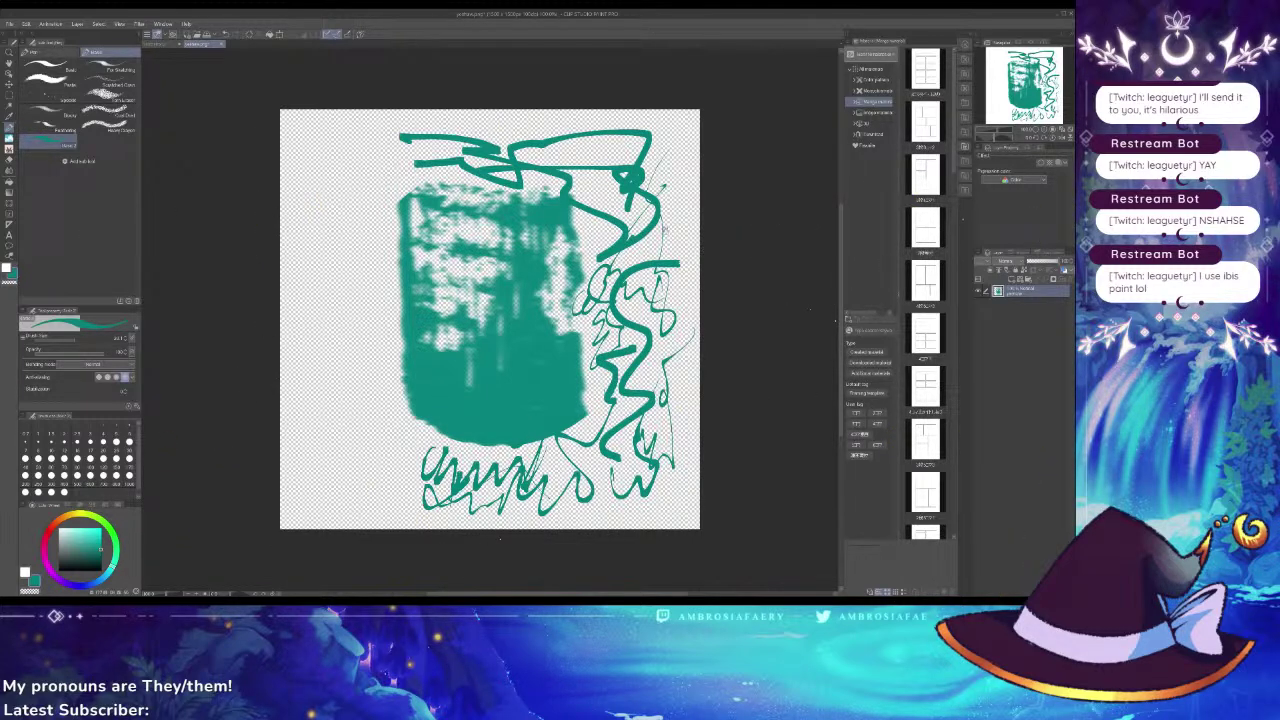
mouse_move(656, 228)
left_mouse_down()
mouse_move(661, 280)
mouse_move(682, 322)
left_mouse_up()
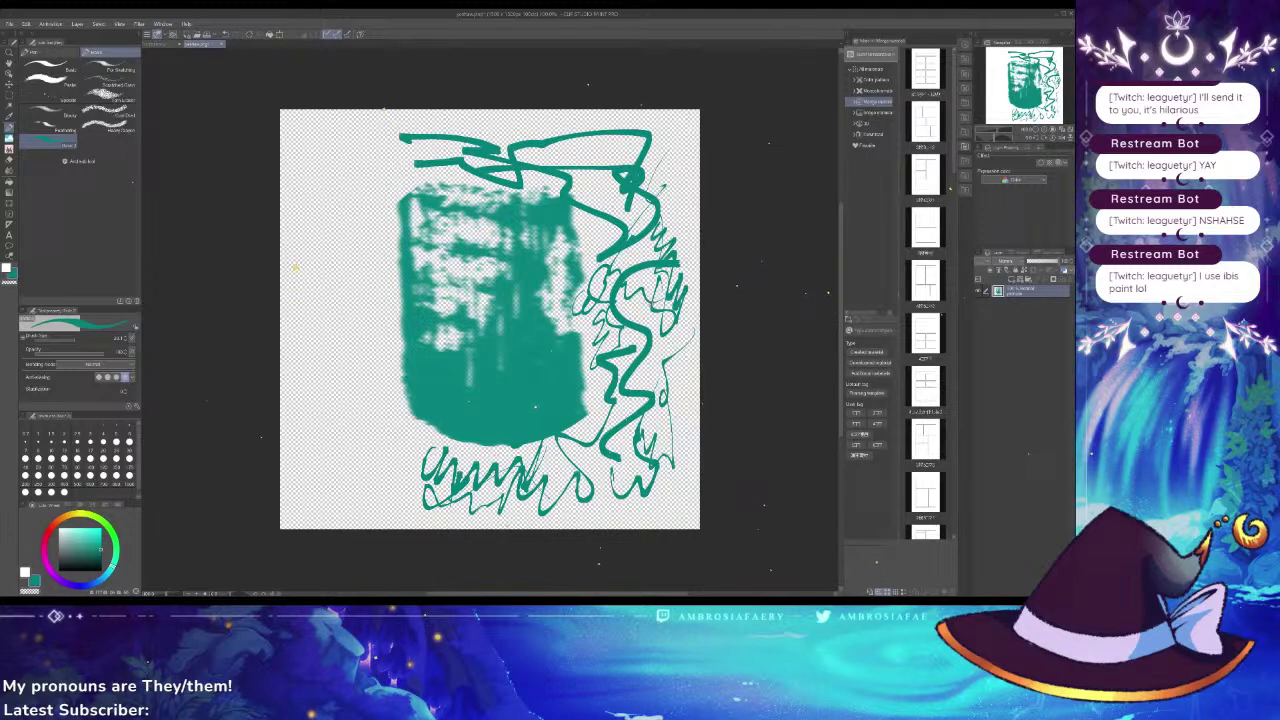
Draw a short vertical stroke beside the texture's upper right edge and a small squiggle above it
left_click_drag(490, 319, 495, 338)
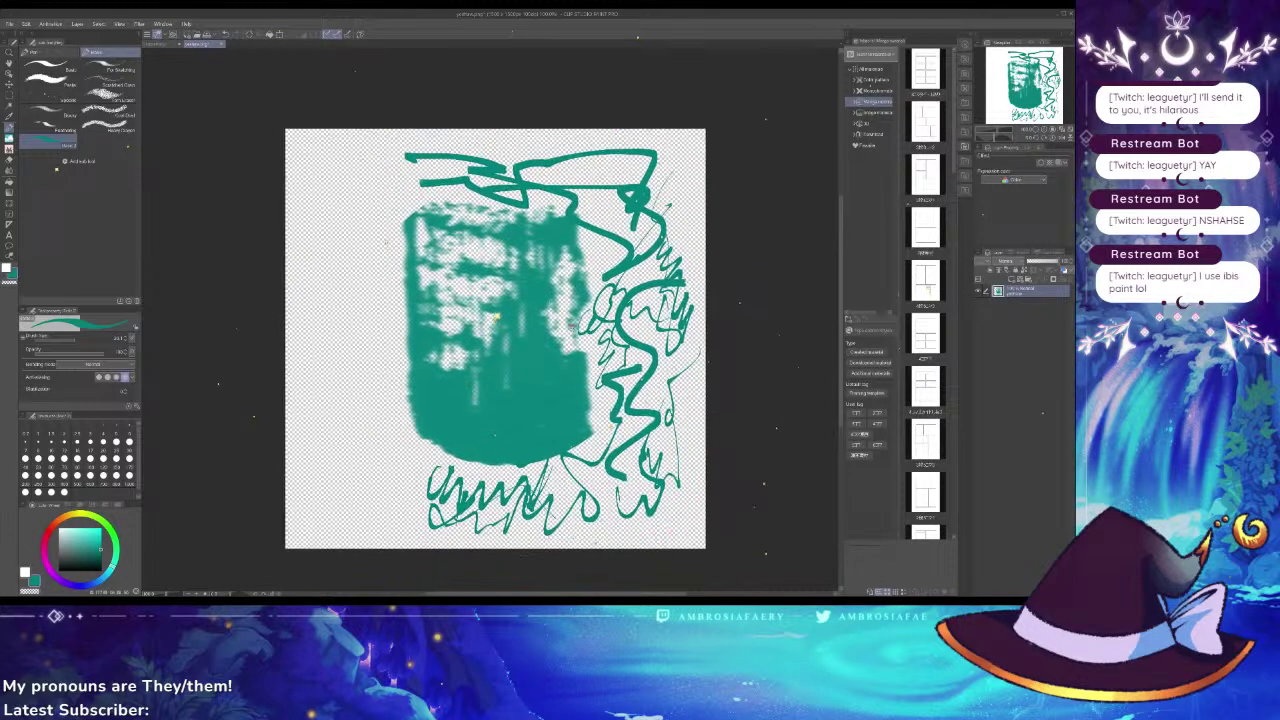
scroll(498, 297, "up", 5)
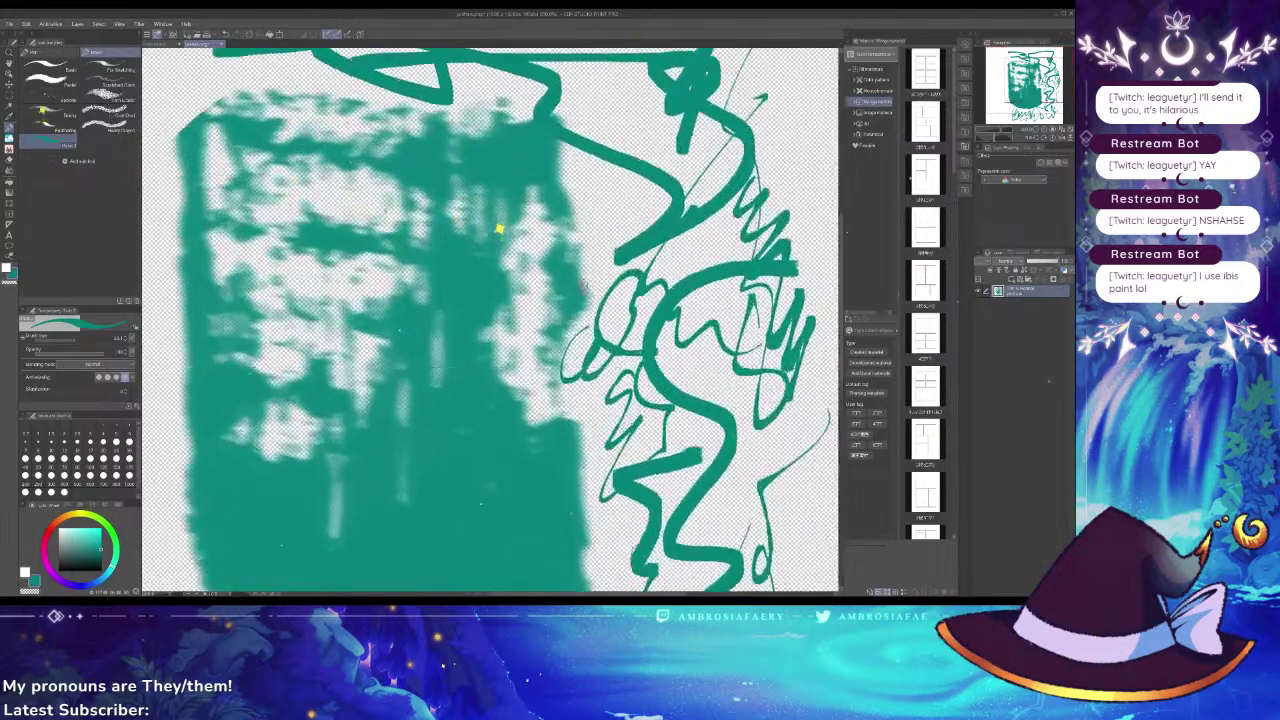
scroll(578, 267, "down", 1)
left_click_drag(593, 174, 584, 282)
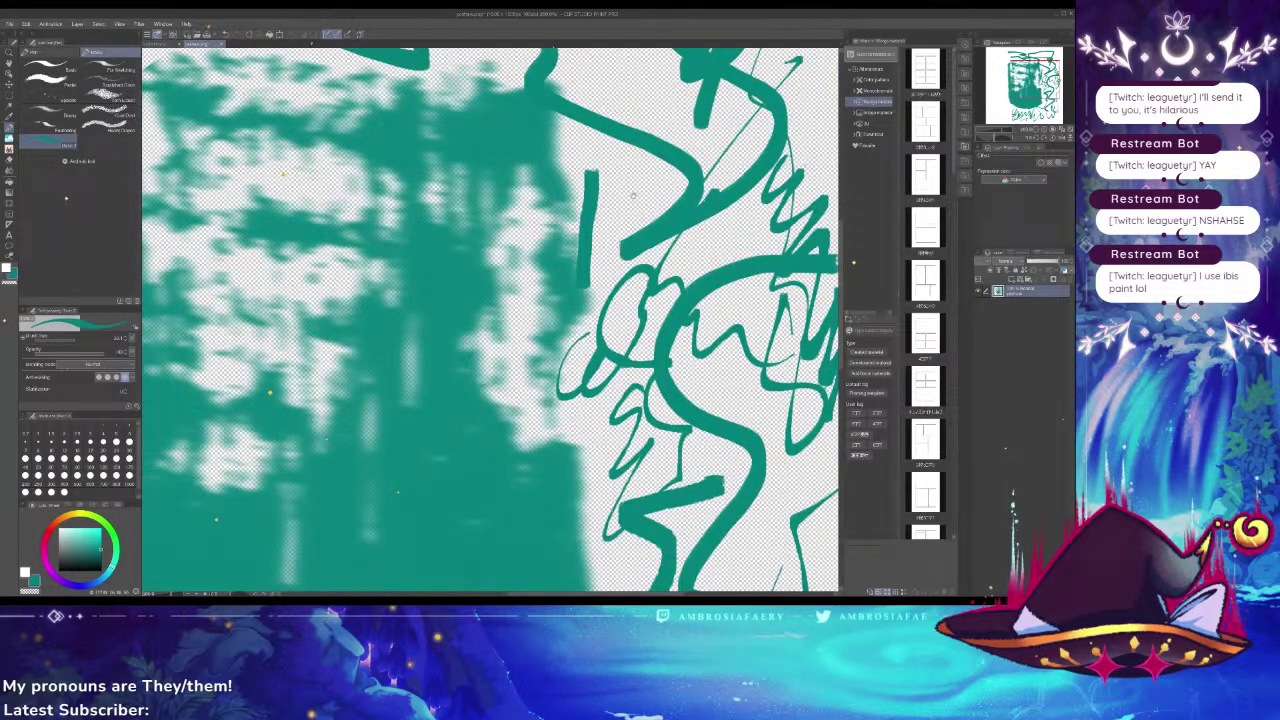
scroll(639, 171, "down", 4)
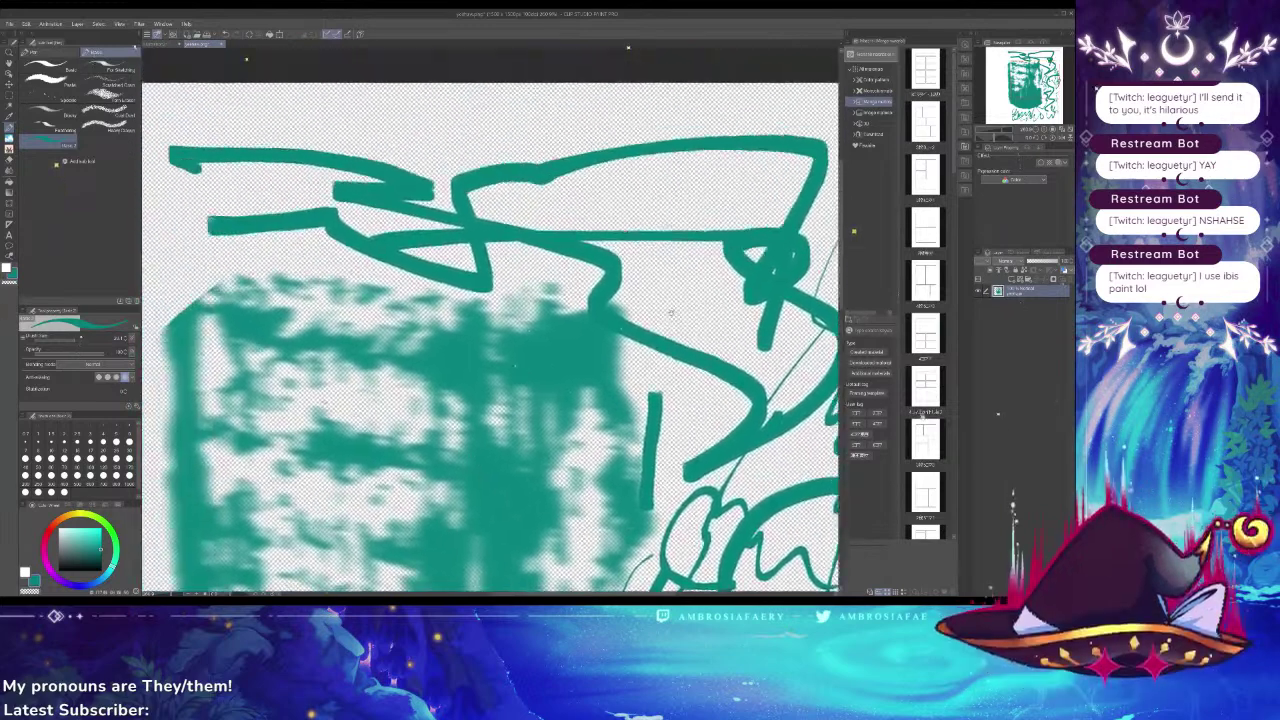
left_click_drag(671, 313, 687, 321)
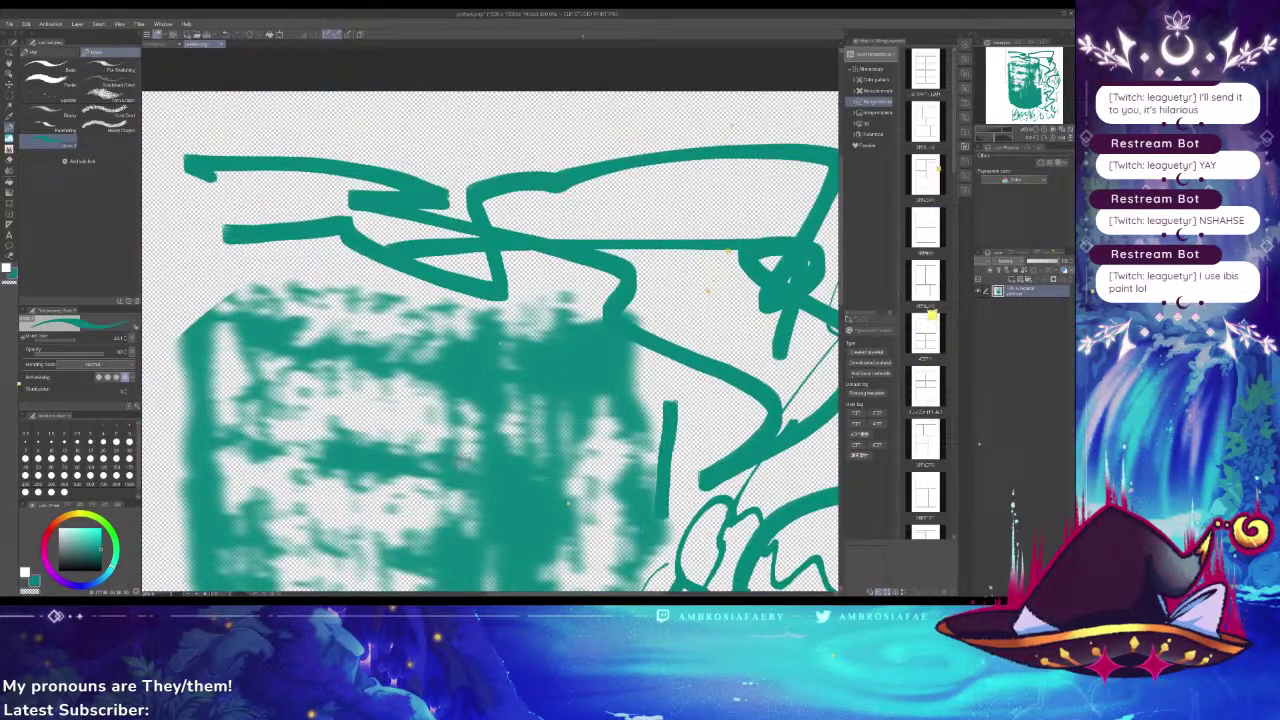
mouse_move(662, 268)
left_mouse_down()
mouse_move(668, 282)
mouse_move(790, 258)
left_mouse_up()
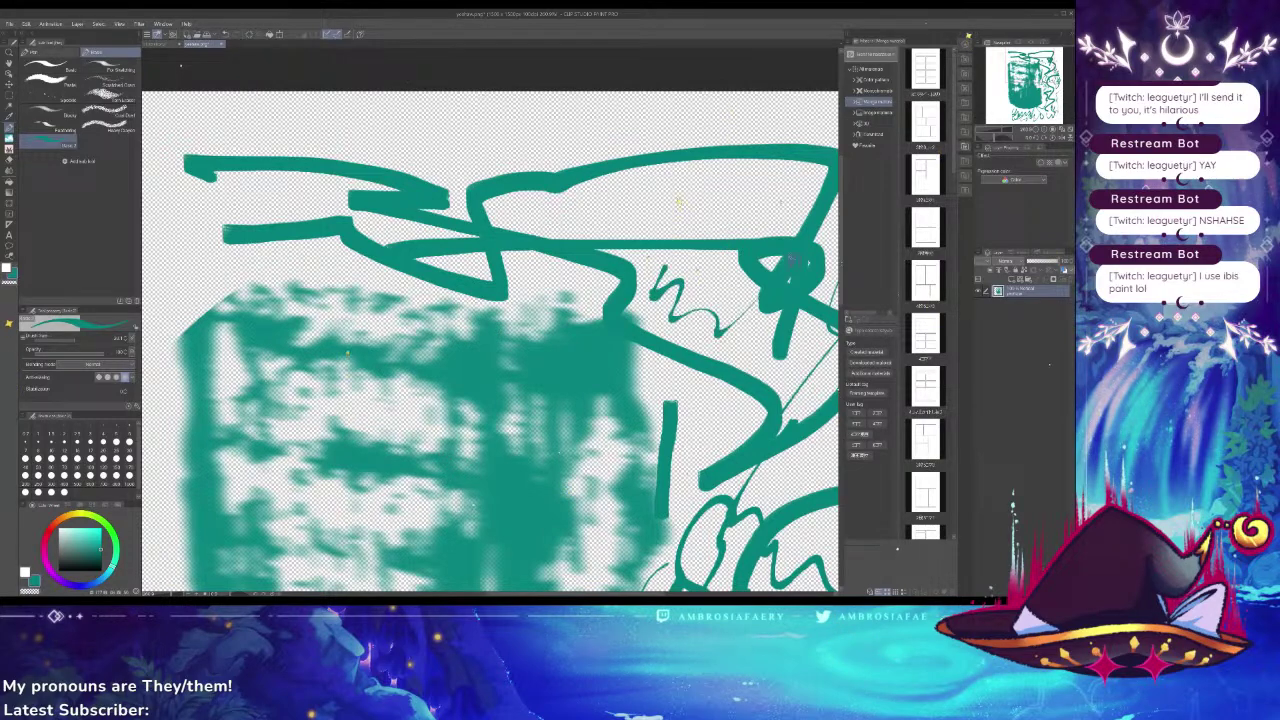
Add small squiggles and a circle with varying line thickness between and above the thick lines over the texture
mouse_move(604, 182)
left_mouse_down()
mouse_move(610, 195)
mouse_move(704, 203)
left_mouse_up()
mouse_move(480, 108)
left_mouse_down()
mouse_move(464, 150)
mouse_move(505, 165)
mouse_move(466, 176)
mouse_move(490, 200)
left_mouse_up()
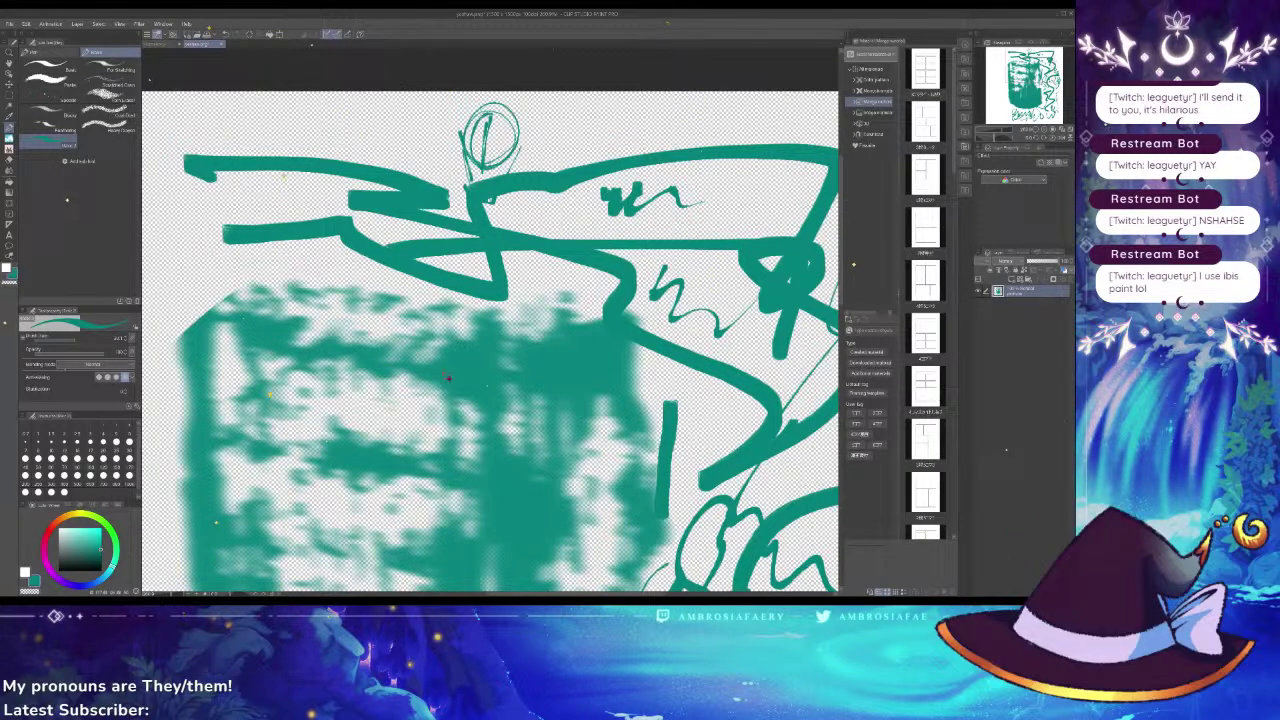
mouse_move(714, 198)
left_mouse_down()
mouse_move(748, 166)
mouse_move(770, 168)
mouse_move(784, 212)
left_mouse_up()
mouse_move(730, 134)
left_mouse_down()
mouse_move(606, 120)
mouse_move(578, 158)
mouse_move(548, 128)
left_mouse_up()
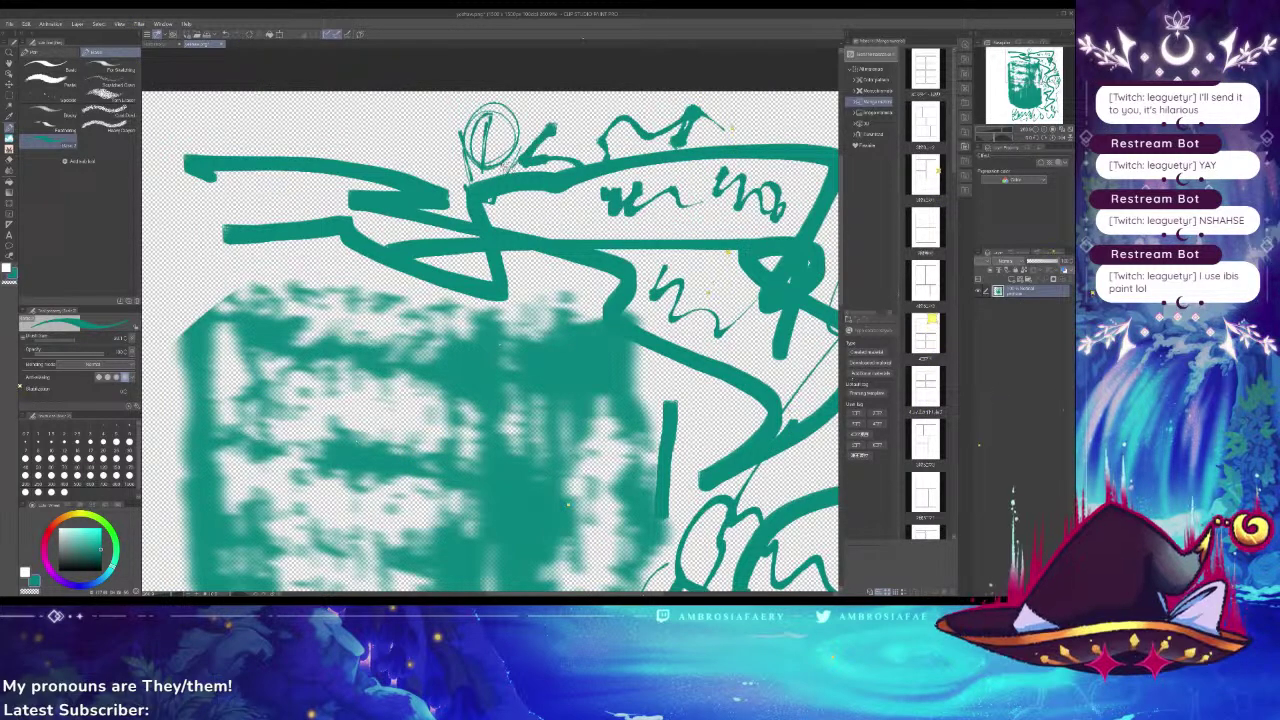
Extend the brush test with ovals, long waves and loops around the thick lines above and beside the texture
mouse_move(550, 208)
left_mouse_down()
mouse_move(728, 220)
mouse_move(786, 208)
mouse_move(792, 174)
mouse_move(700, 196)
left_mouse_up()
mouse_move(668, 270)
left_mouse_down()
mouse_move(740, 310)
mouse_move(712, 386)
mouse_move(712, 343)
mouse_move(680, 525)
left_mouse_up()
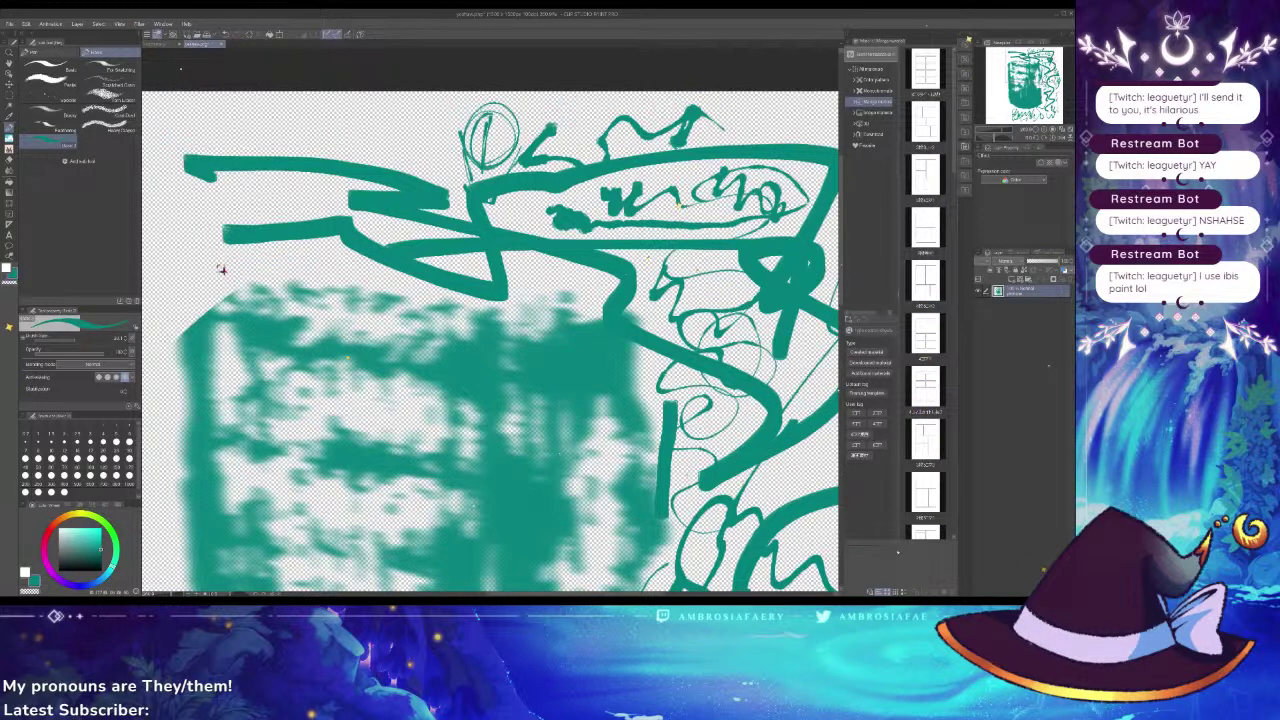
mouse_move(412, 120)
left_mouse_down()
mouse_move(445, 167)
mouse_move(400, 108)
mouse_move(428, 100)
left_mouse_up()
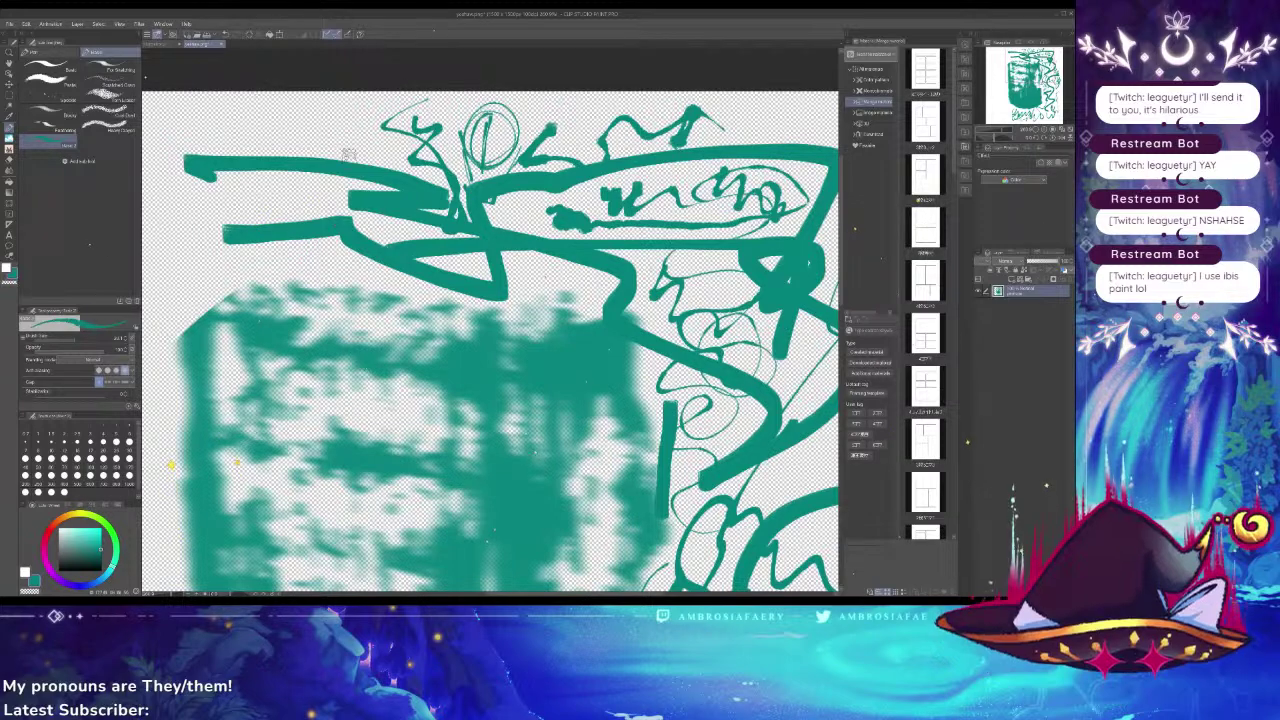
mouse_move(328, 132)
left_mouse_down()
mouse_move(436, 150)
mouse_move(566, 113)
mouse_move(728, 102)
mouse_move(764, 118)
left_mouse_up()
mouse_move(530, 256)
left_mouse_down()
mouse_move(551, 300)
mouse_move(529, 292)
mouse_move(572, 300)
left_mouse_up()
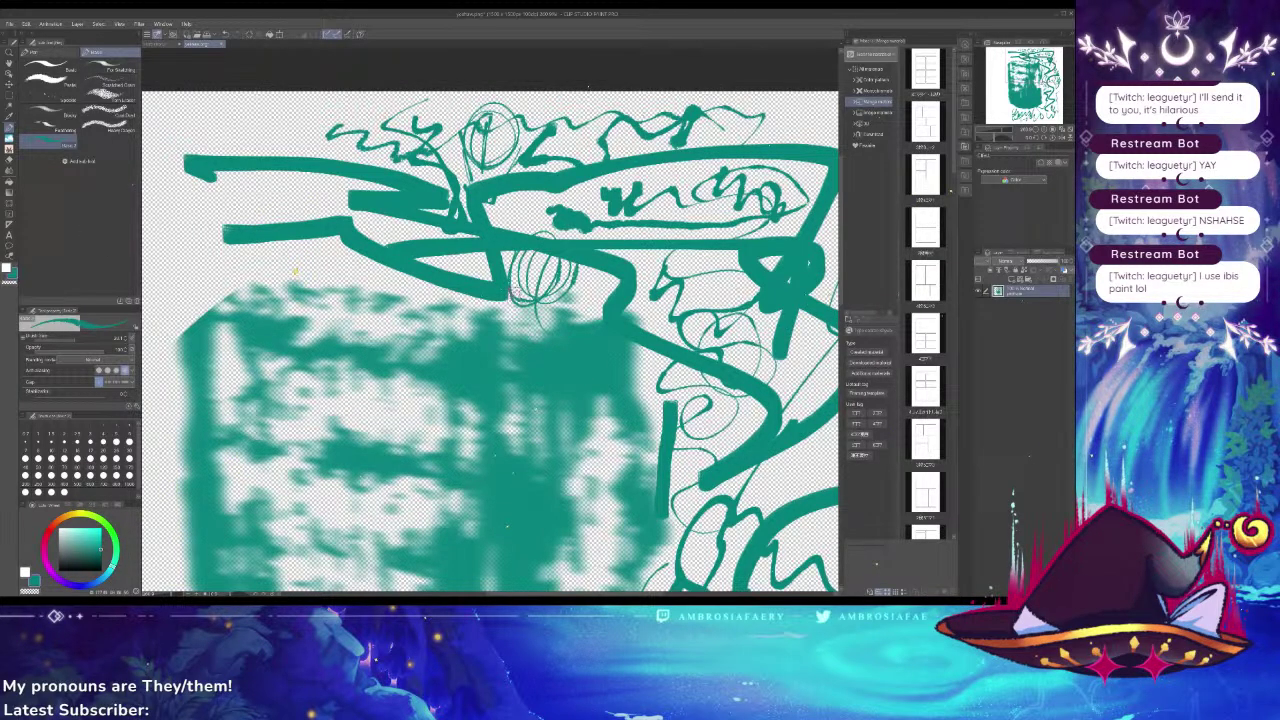
Return to the illustration document, delete the layer with the black strokes, and add a new raster layer
left_click(162, 43)
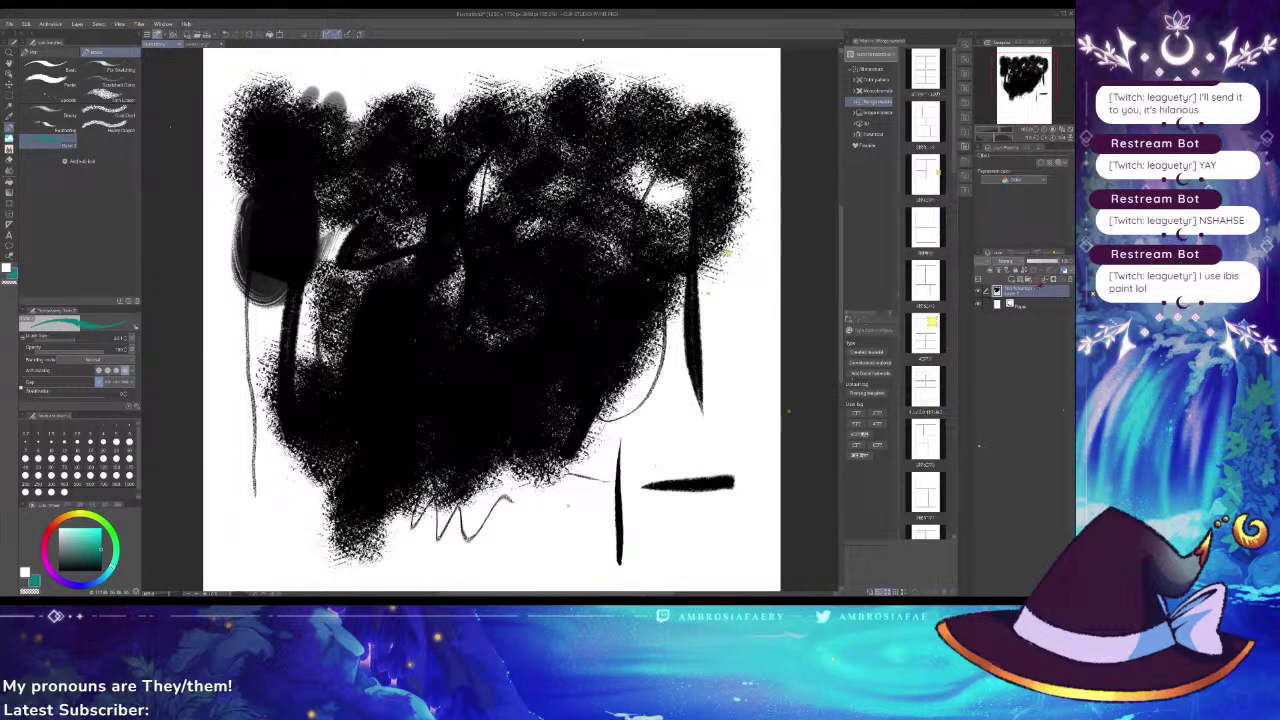
key("Delete")
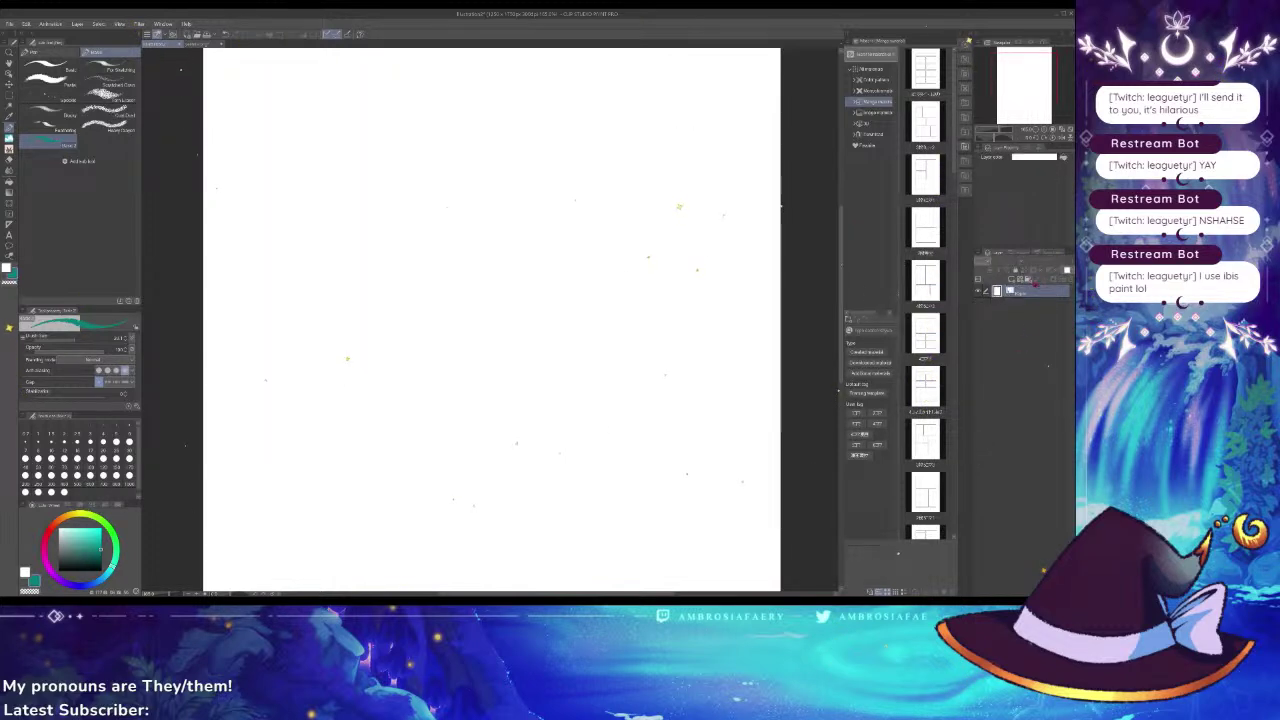
left_click(1013, 279)
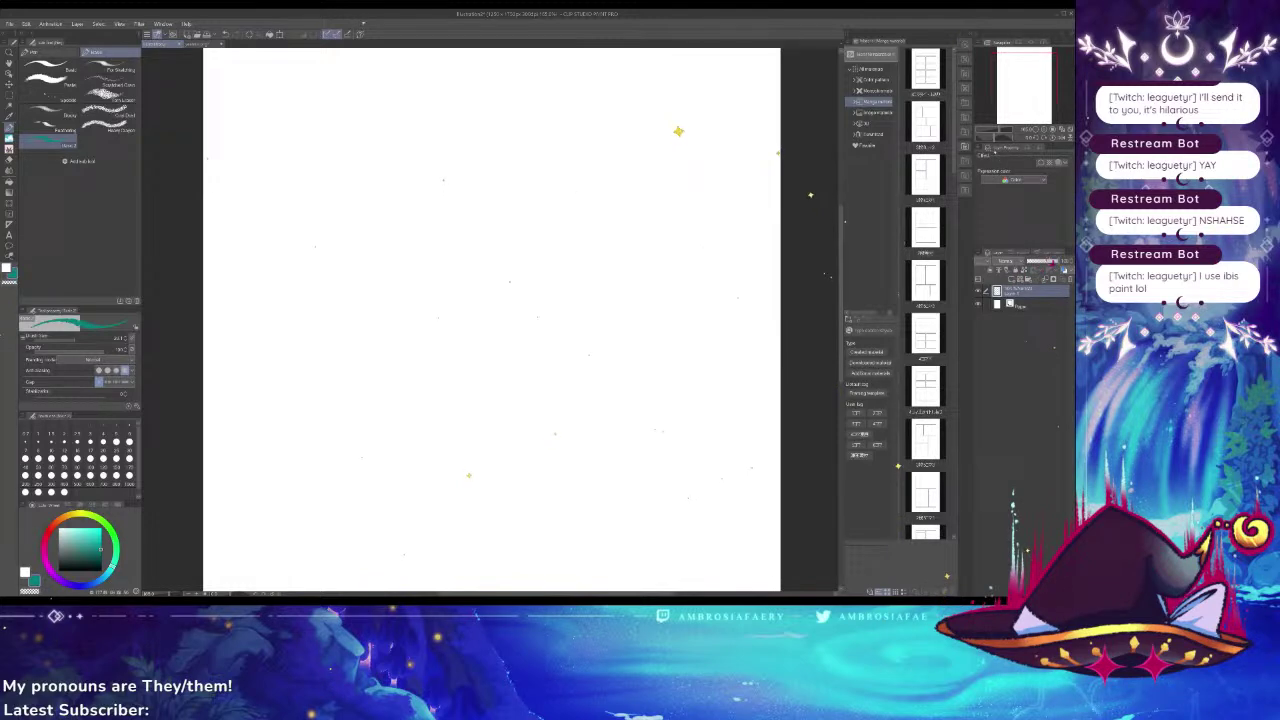
Test the custom brush on the new layer with teal zigzags, an oval and short strokes near the canvas centre
mouse_move(520, 191)
left_mouse_down()
mouse_move(548, 236)
mouse_move(556, 374)
mouse_move(556, 286)
mouse_move(584, 303)
mouse_move(631, 268)
mouse_move(657, 326)
mouse_move(619, 305)
mouse_move(597, 402)
mouse_move(577, 380)
mouse_move(587, 432)
mouse_move(630, 414)
mouse_move(652, 370)
left_mouse_up()
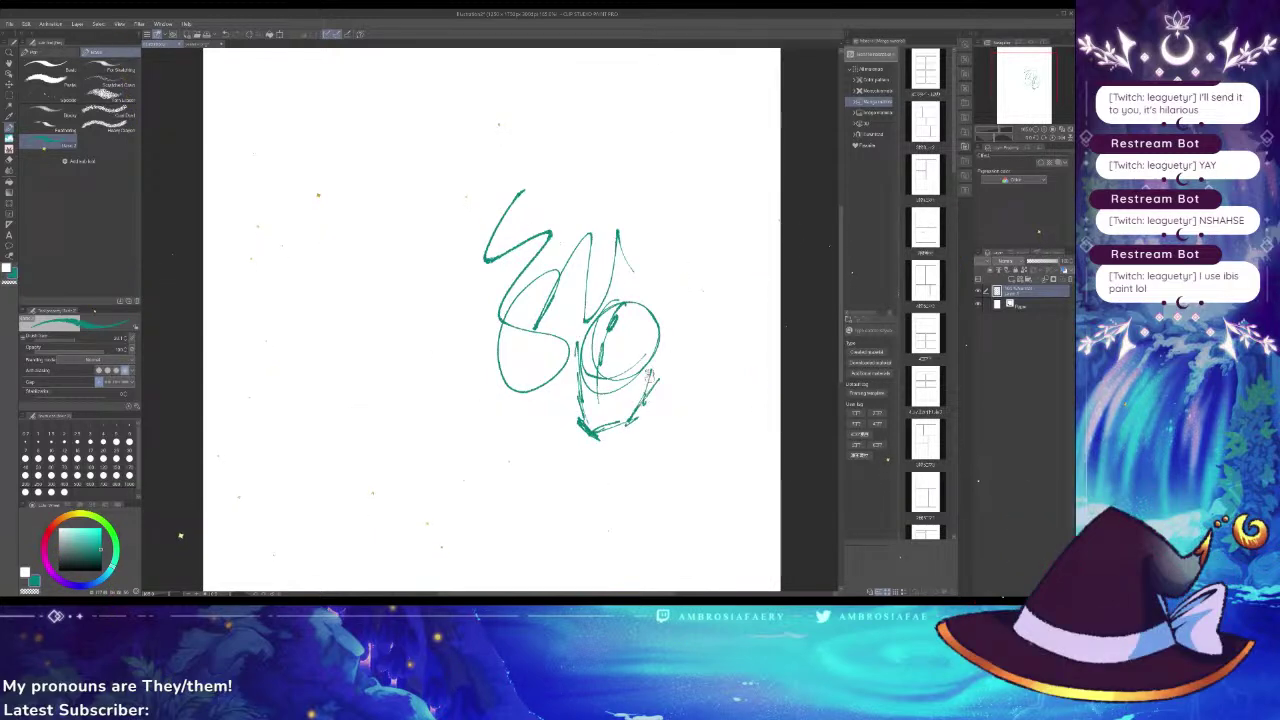
left_click_drag(570, 356, 578, 386)
left_click_drag(572, 362, 597, 305)
left_click_drag(576, 380, 583, 417)
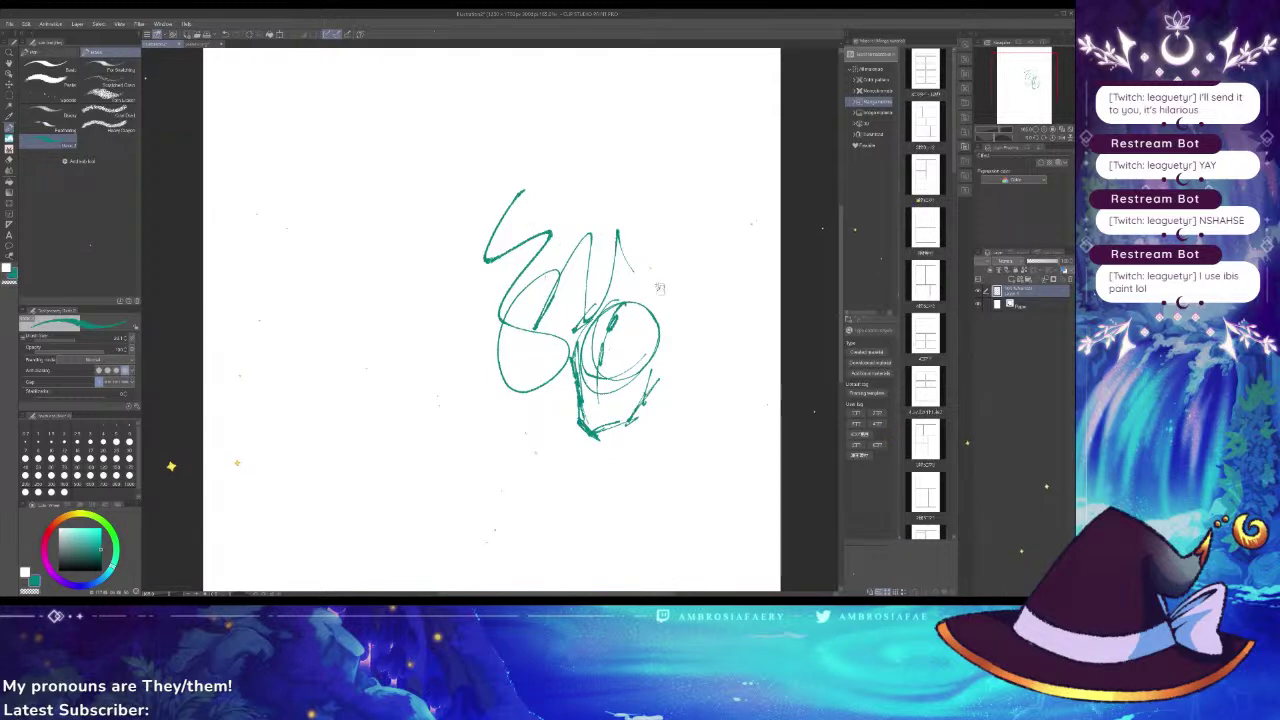
Draw long wavy teal lines and loops around the central scribbles
mouse_move(534, 132)
left_mouse_down()
mouse_move(610, 190)
mouse_move(758, 368)
left_mouse_up()
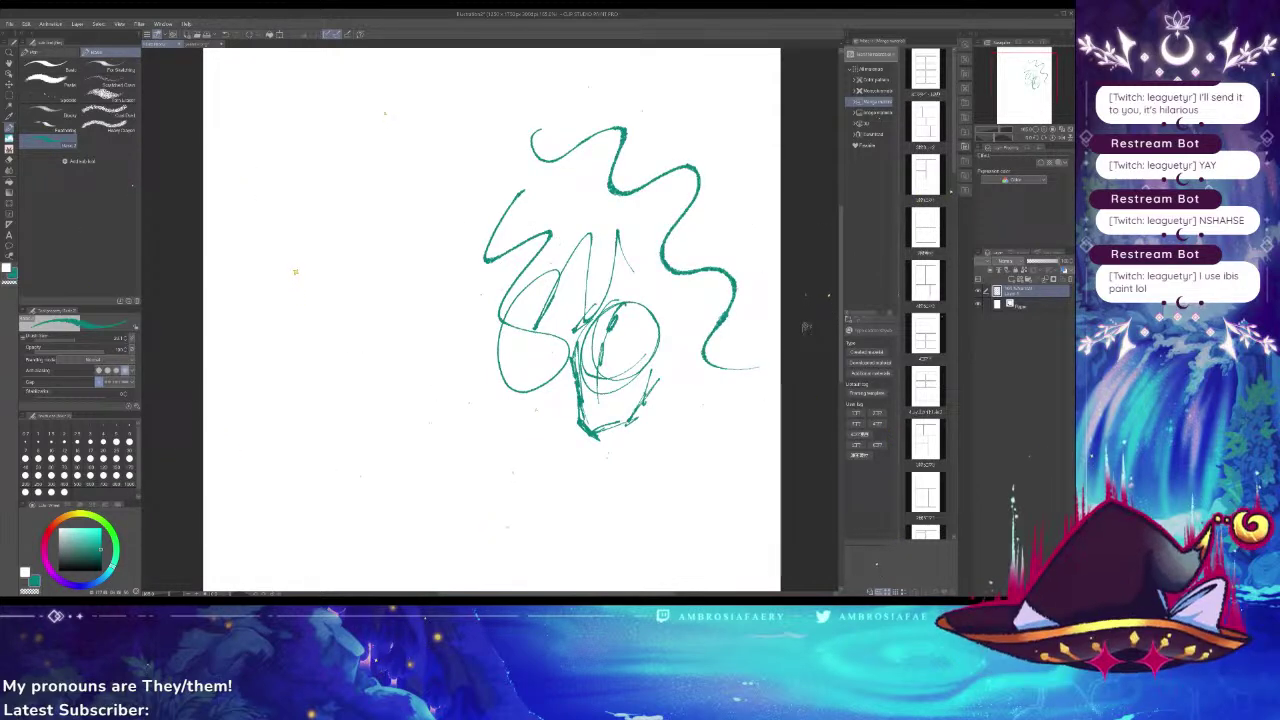
mouse_move(444, 158)
left_mouse_down()
mouse_move(452, 140)
mouse_move(528, 100)
mouse_move(738, 115)
left_mouse_up()
mouse_move(443, 250)
left_mouse_down()
mouse_move(478, 209)
mouse_move(531, 192)
mouse_move(474, 187)
mouse_move(503, 228)
mouse_move(478, 298)
left_mouse_up()
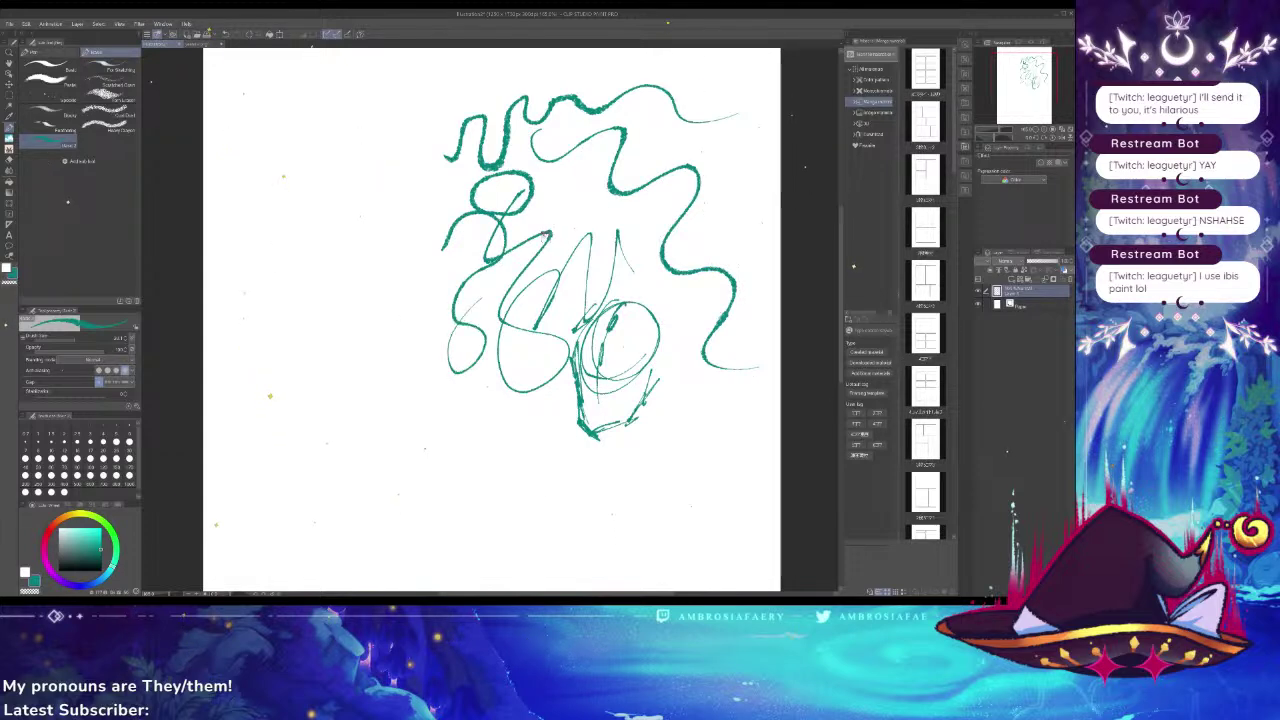
mouse_move(450, 244)
left_mouse_down()
mouse_move(432, 380)
mouse_move(450, 475)
mouse_move(432, 405)
left_mouse_up()
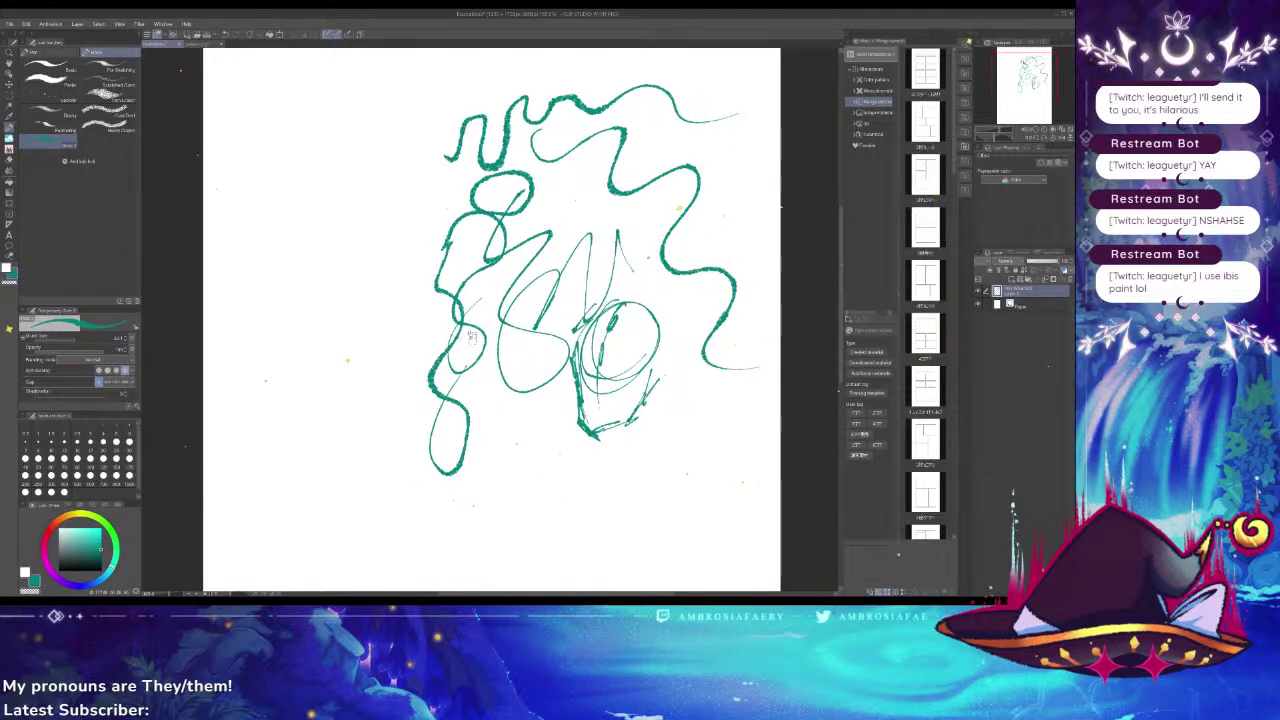
Undo all the teal test strokes on the new layer
key("ctrl+z")
key("ctrl+z")
key("ctrl+z")
key("ctrl+z")
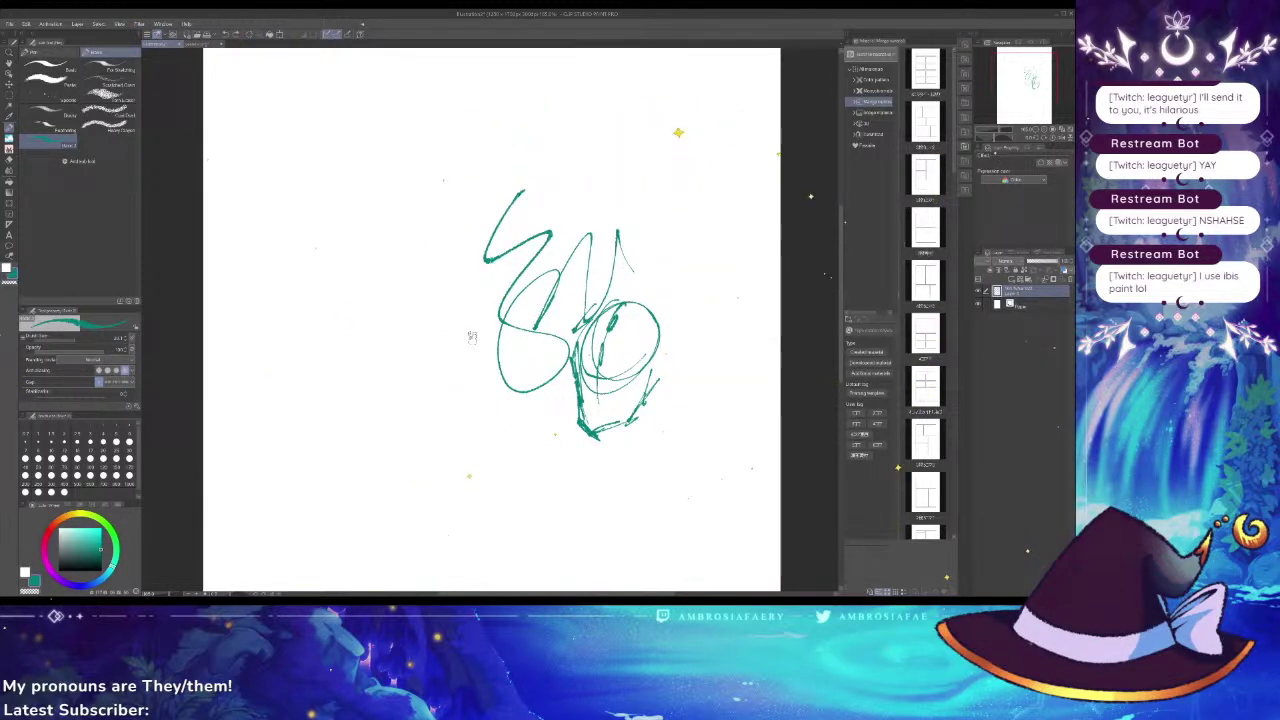
key("ctrl+z")
key("ctrl+z")
key("ctrl+z")
key("ctrl+z")
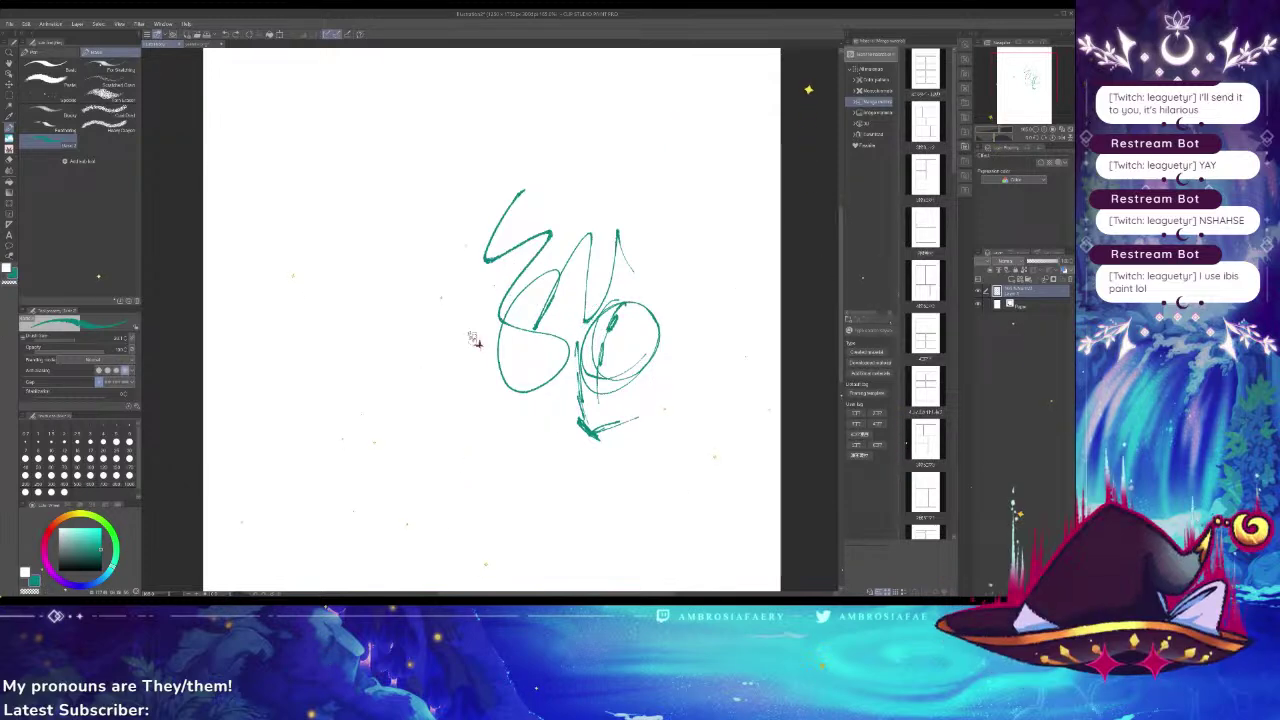
key("ctrl+z")
key("ctrl+z")
key("ctrl+z")
key("ctrl+z")
key("ctrl+z")
key("ctrl+z")
key("ctrl+z")
key("ctrl+z")
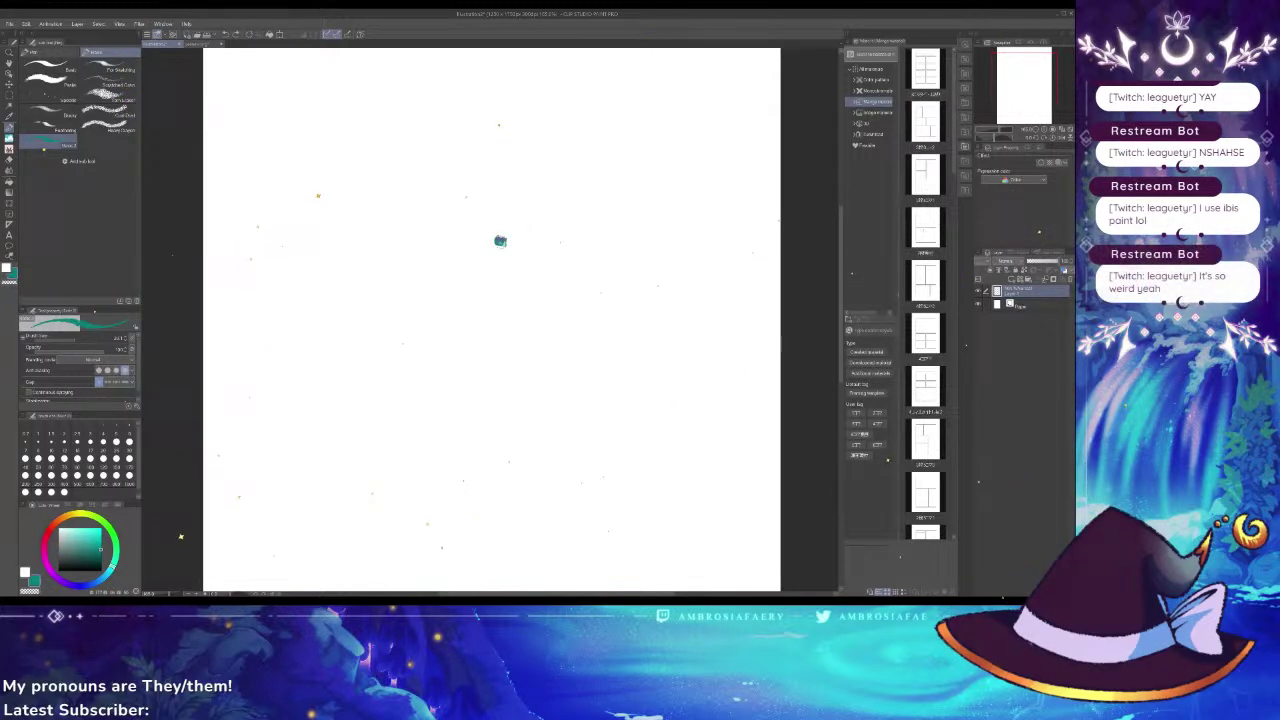
Try a thick grainy teal squiggle near the canvas centre, undo it, and draw a thinner looping stroke there
mouse_move(500, 241)
left_mouse_down()
mouse_move(546, 267)
mouse_move(546, 285)
mouse_move(571, 287)
mouse_move(545, 311)
left_mouse_up()
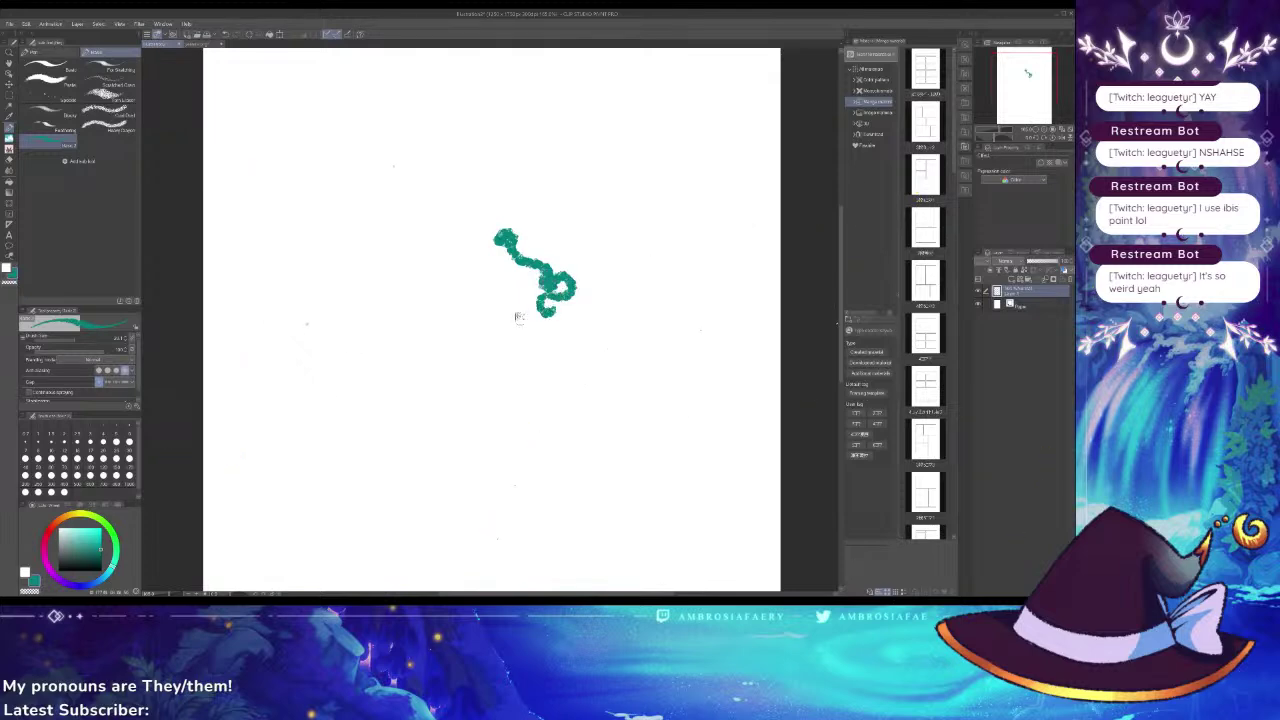
key("ctrl+z")
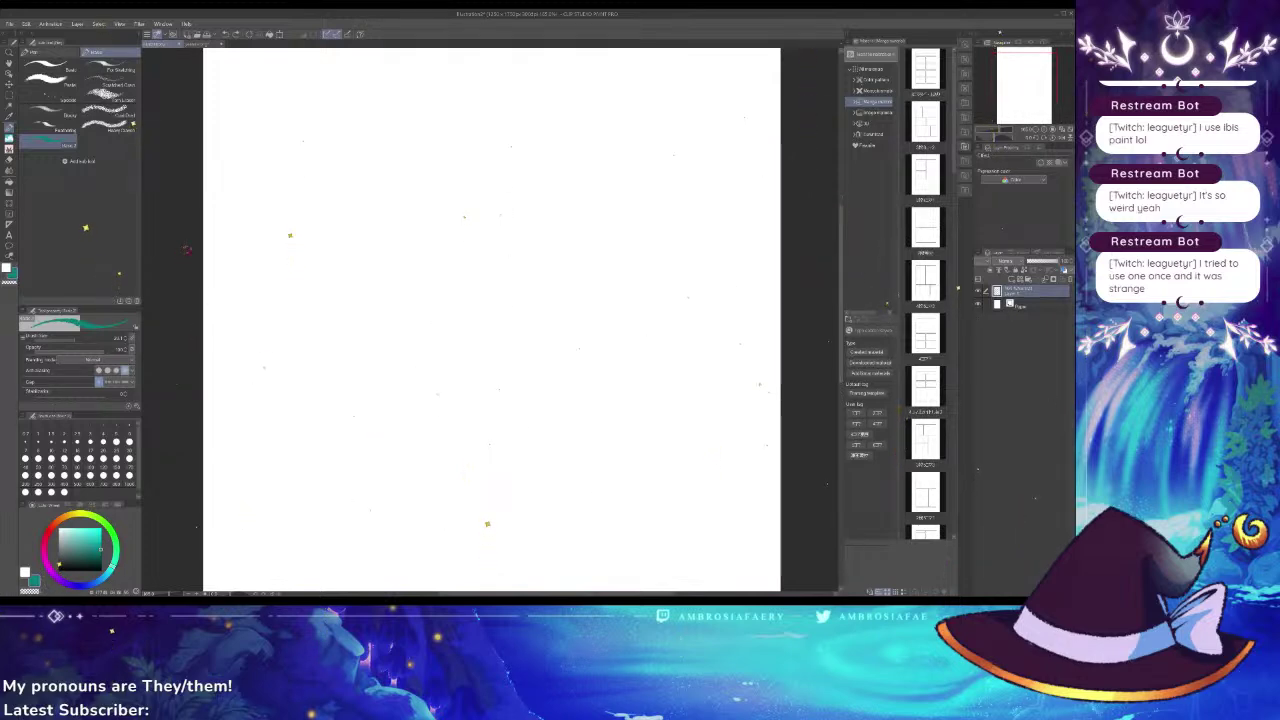
mouse_move(507, 232)
left_mouse_down()
mouse_move(488, 291)
mouse_move(528, 302)
mouse_move(476, 337)
mouse_move(519, 326)
left_mouse_up()
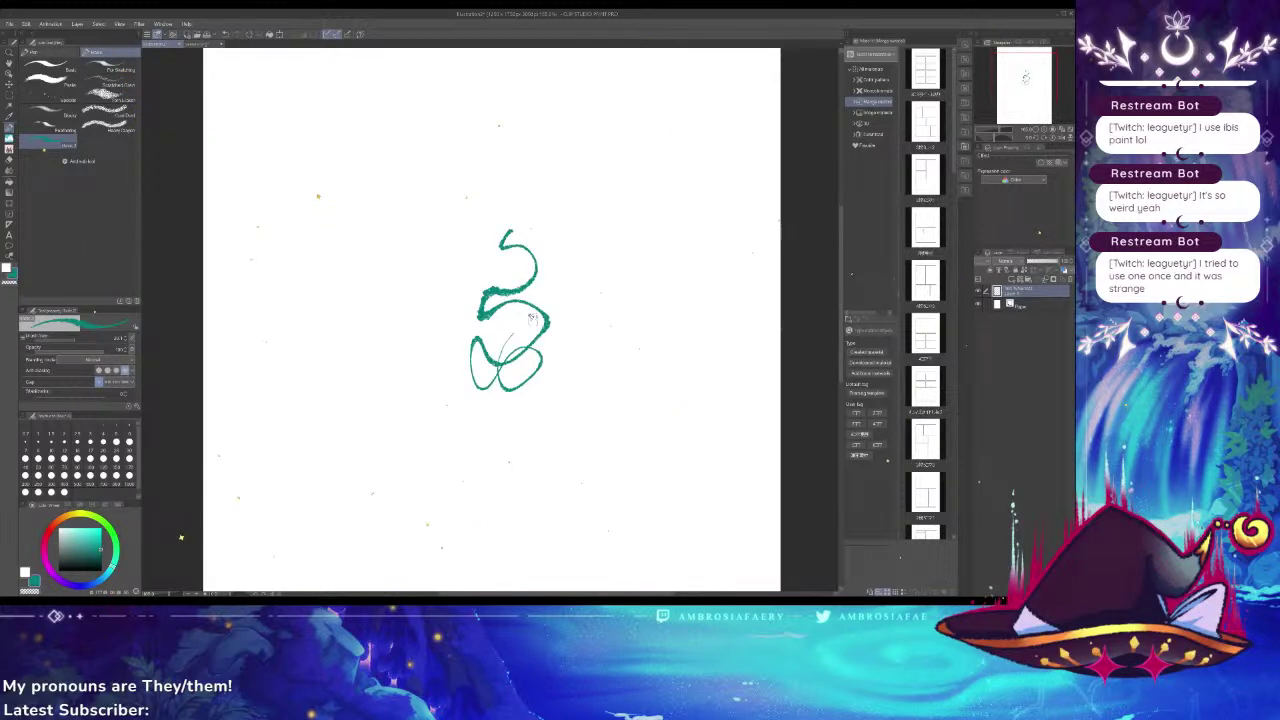
Replace the teal scribble with a rough circle-and-jaw head sketch, and undo the wavy line drawn around it
key("ctrl+z")
mouse_move(546, 199)
left_mouse_down()
mouse_move(501, 251)
mouse_move(511, 203)
mouse_move(501, 229)
mouse_move(519, 218)
mouse_move(516, 240)
mouse_move(490, 248)
mouse_move(487, 274)
mouse_move(516, 348)
mouse_move(584, 313)
mouse_move(563, 316)
mouse_move(590, 258)
left_mouse_up()
mouse_move(448, 285)
left_mouse_down()
mouse_move(490, 402)
mouse_move(540, 420)
mouse_move(588, 334)
mouse_move(601, 244)
mouse_move(627, 198)
left_mouse_up()
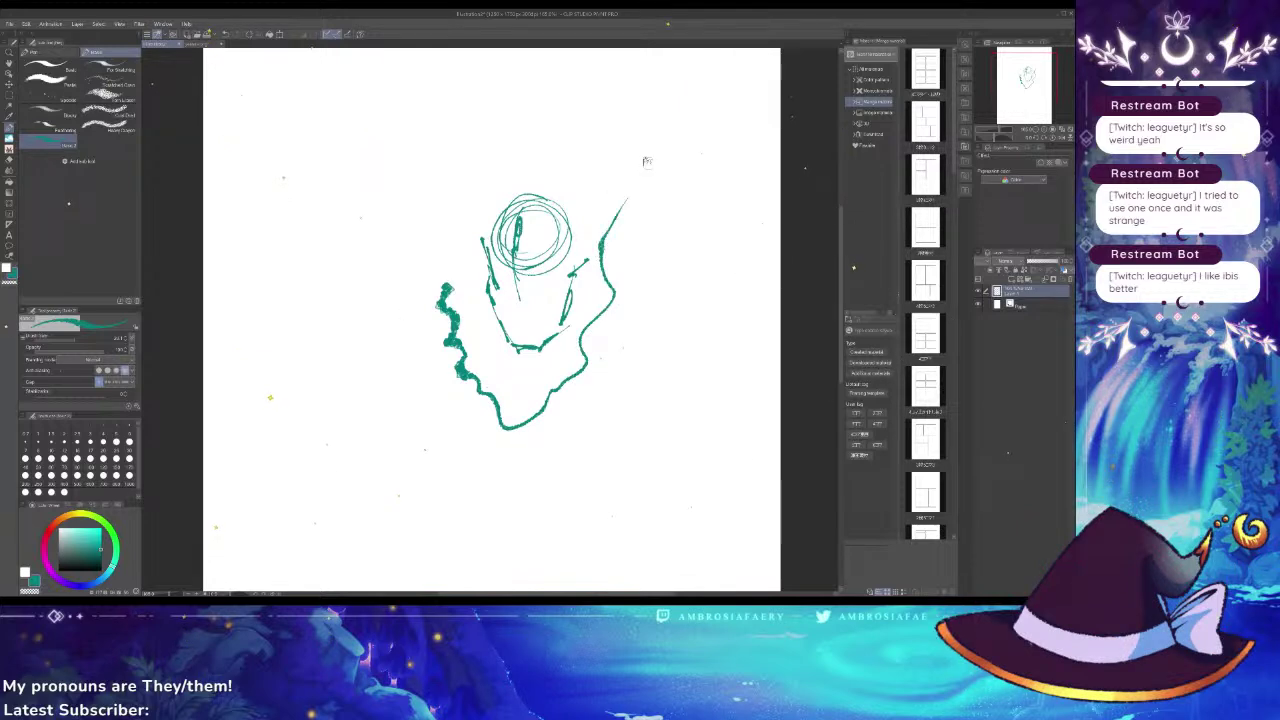
key("ctrl+z")
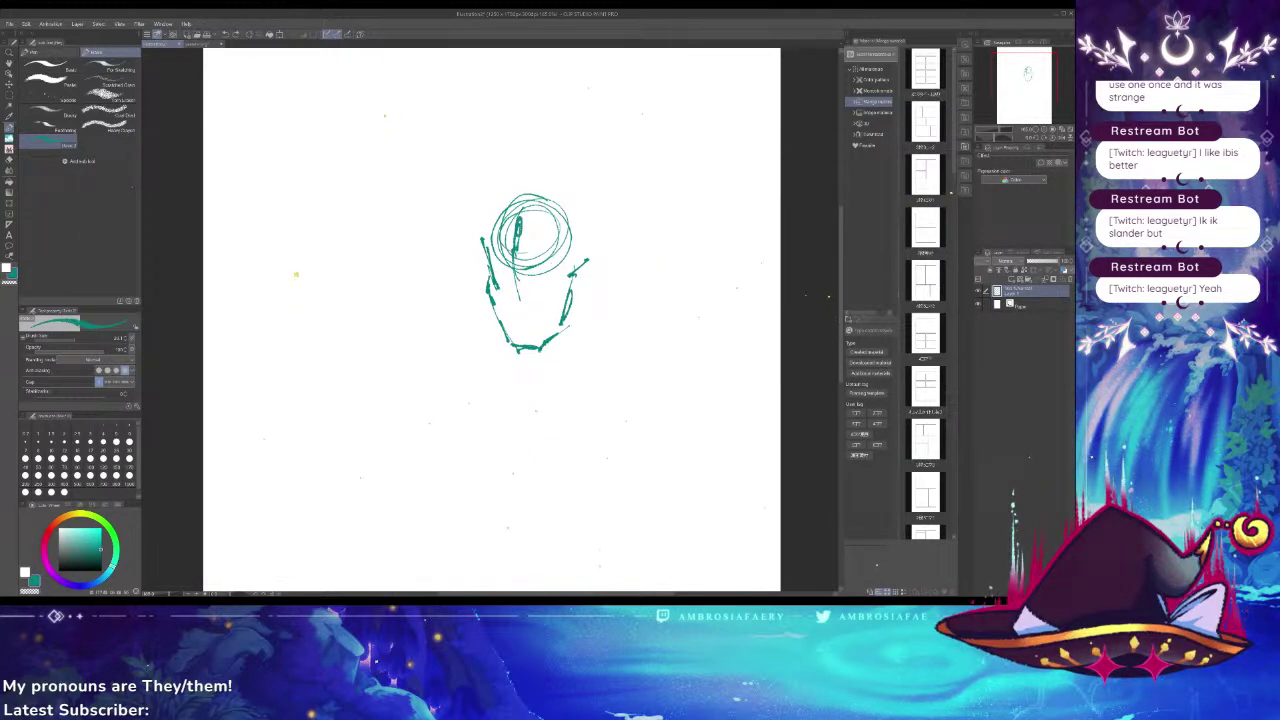
Switch to SketchBook and scribble thin teal zigzags, loops and a small oval near the canvas centre
key("alt+Tab")
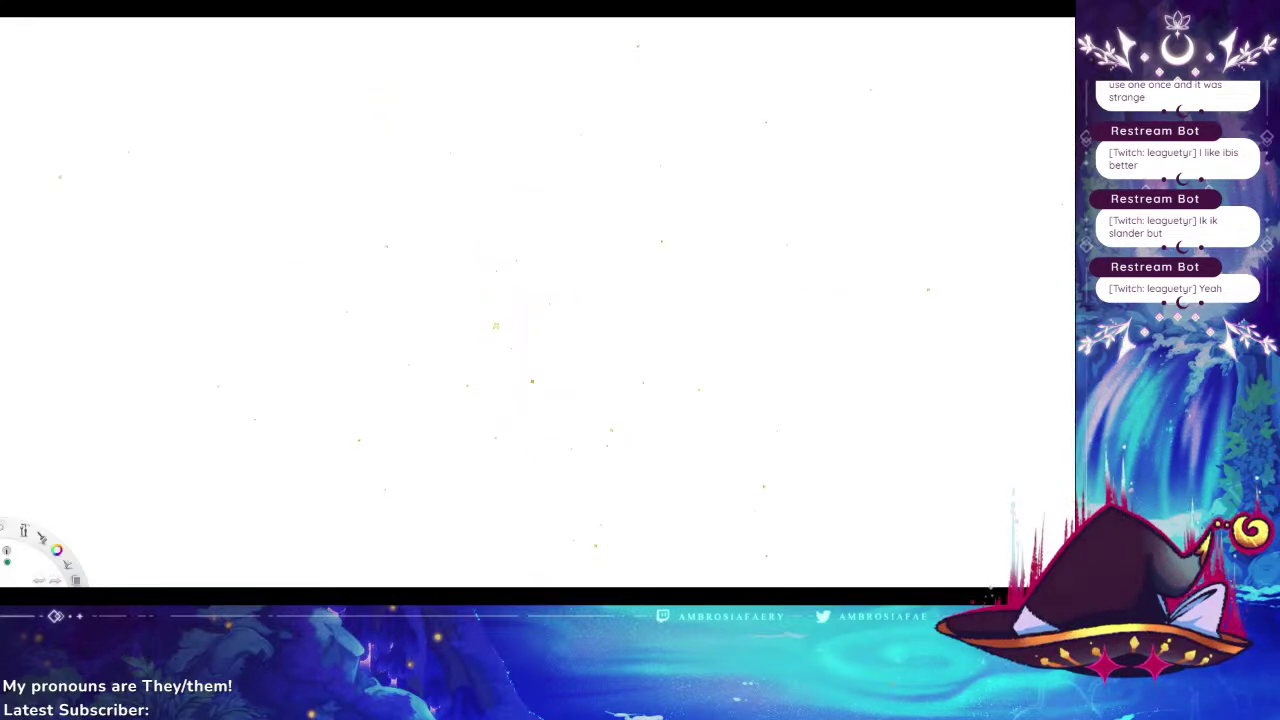
mouse_move(455, 364)
left_mouse_down()
mouse_move(412, 343)
mouse_move(436, 372)
mouse_move(672, 290)
left_mouse_up()
mouse_move(528, 193)
left_mouse_down()
mouse_move(491, 246)
mouse_move(500, 462)
mouse_move(432, 236)
mouse_move(481, 157)
left_mouse_up()
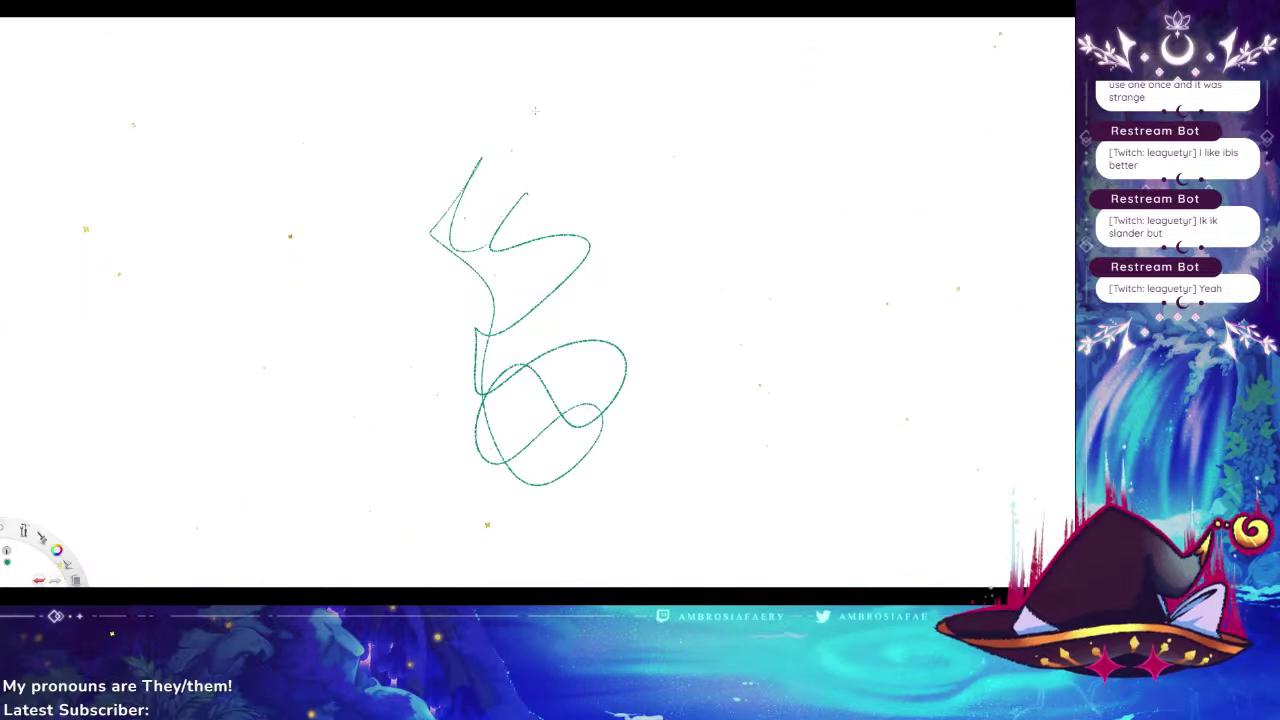
mouse_move(614, 342)
left_mouse_down()
mouse_move(640, 292)
mouse_move(606, 318)
mouse_move(650, 300)
left_mouse_up()
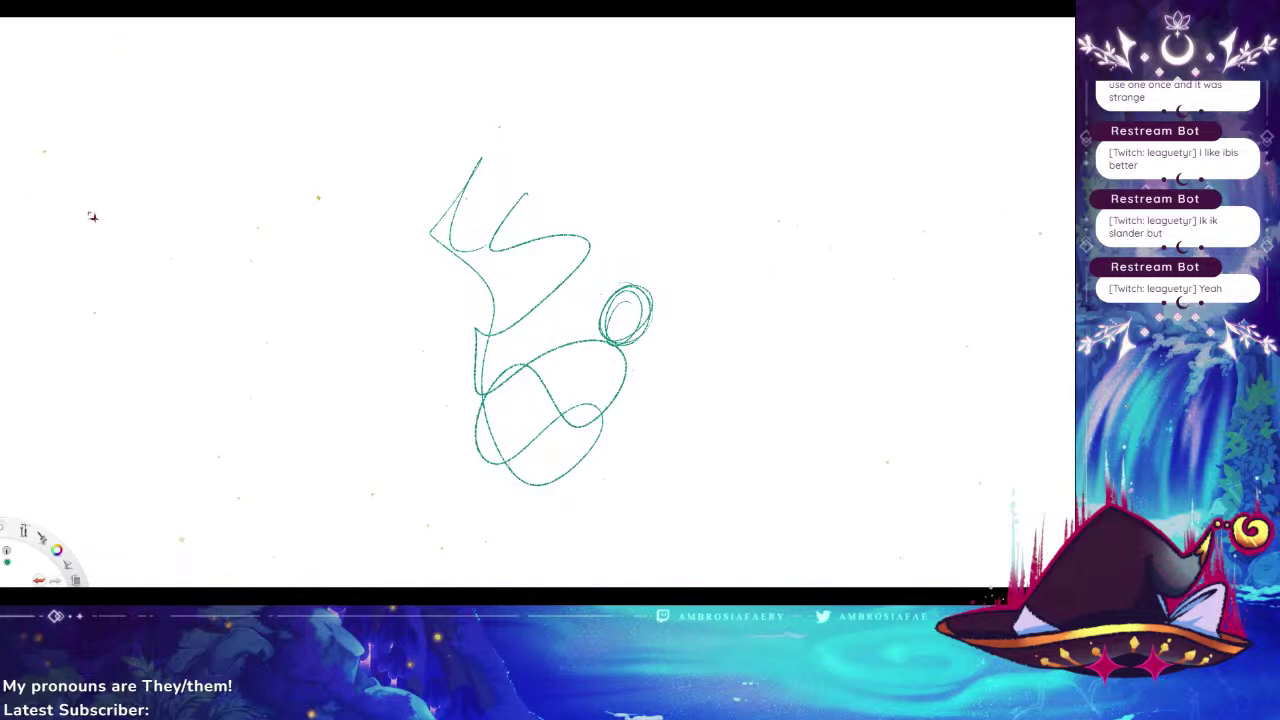
mouse_move(555, 193)
left_mouse_down()
mouse_move(606, 170)
mouse_move(582, 298)
mouse_move(488, 476)
left_mouse_up()
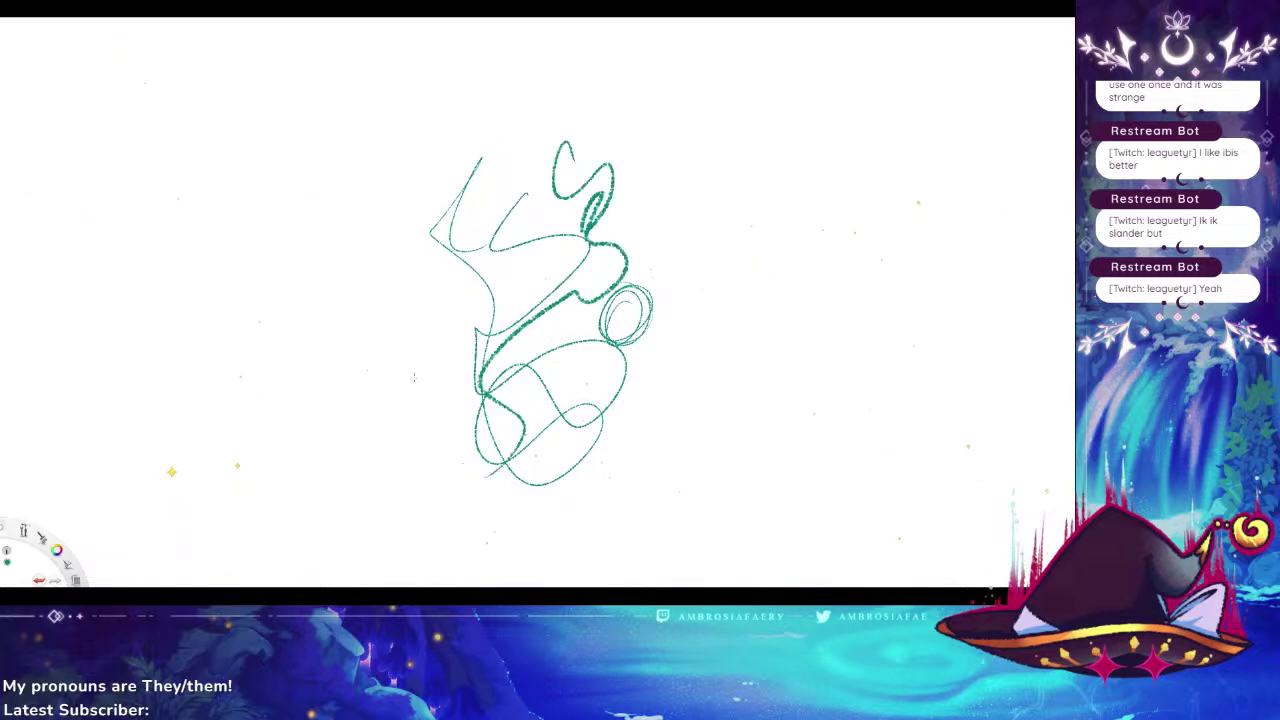
Test thick grainy teal wavy lines and squiggles over and around the thin scribbles, and clear the canvas
mouse_move(490, 75)
left_mouse_down()
mouse_move(440, 143)
mouse_move(412, 262)
mouse_move(410, 575)
left_mouse_up()
mouse_move(514, 162)
left_mouse_down()
mouse_move(525, 122)
mouse_move(625, 72)
mouse_move(645, 155)
mouse_move(735, 360)
mouse_move(750, 438)
left_mouse_up()
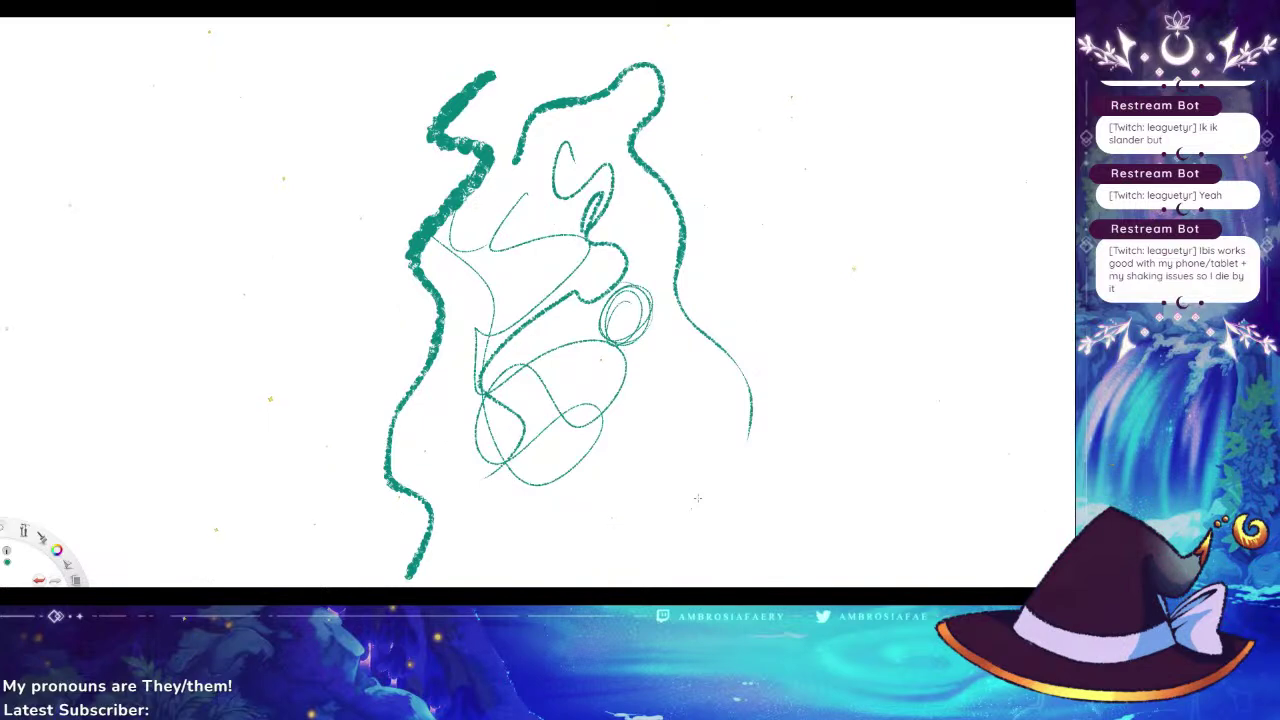
mouse_move(354, 134)
left_mouse_down()
mouse_move(368, 200)
mouse_move(386, 324)
left_mouse_up()
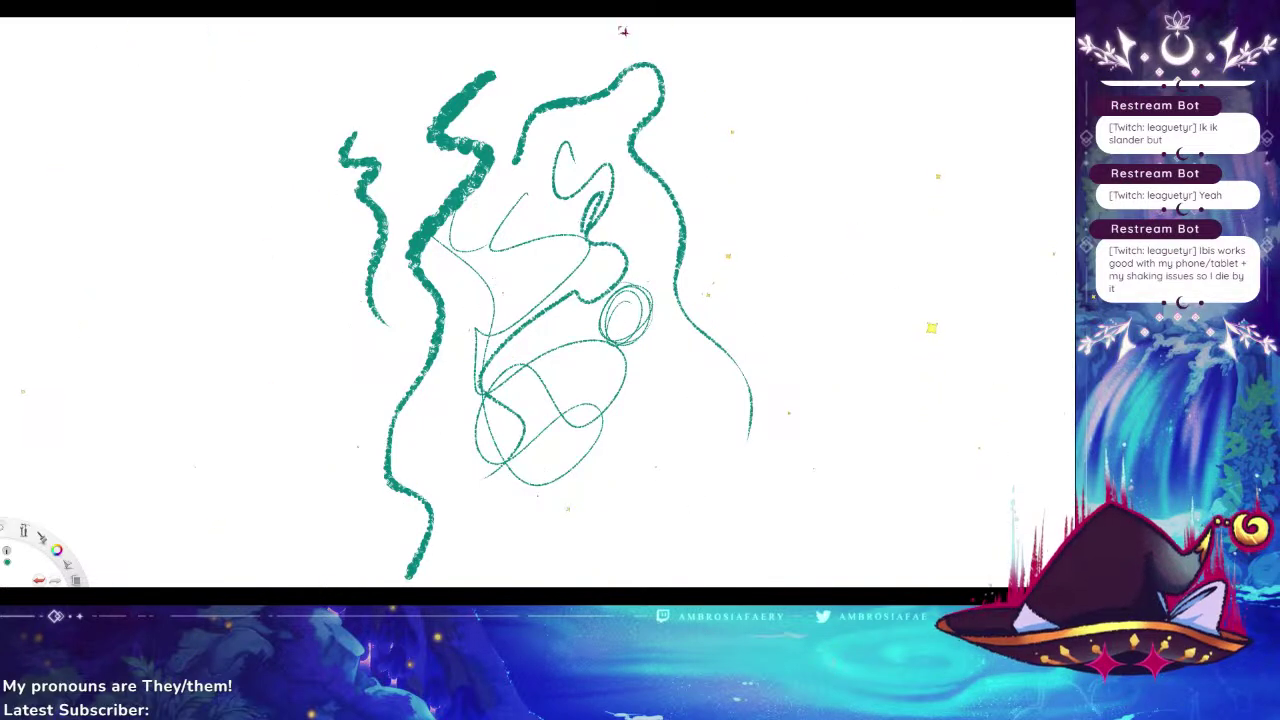
mouse_move(407, 146)
left_mouse_down()
mouse_move(420, 170)
mouse_move(364, 456)
left_mouse_up()
mouse_move(310, 208)
left_mouse_down()
mouse_move(430, 200)
mouse_move(600, 252)
left_mouse_up()
mouse_move(502, 92)
left_mouse_down()
mouse_move(560, 72)
mouse_move(530, 285)
left_mouse_up()
mouse_move(575, 68)
left_mouse_down()
mouse_move(636, 84)
mouse_move(567, 318)
left_mouse_up()
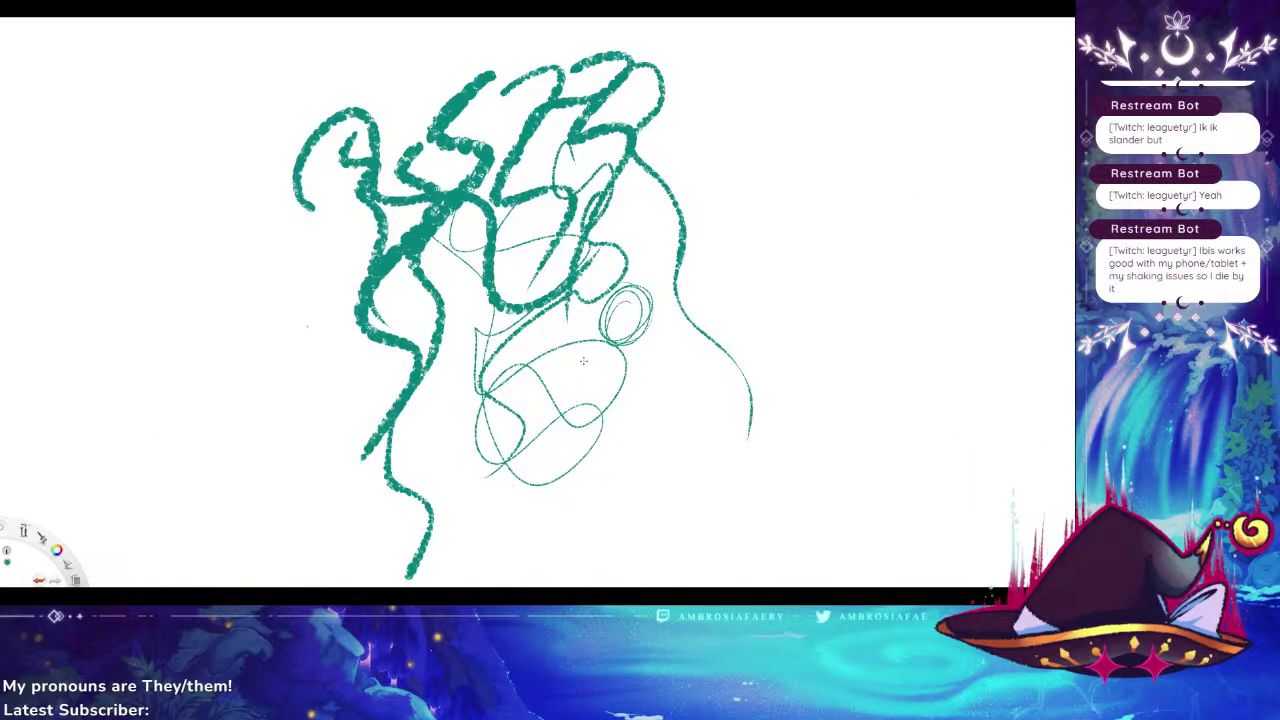
left_click_drag(296, 70, 229, 210)
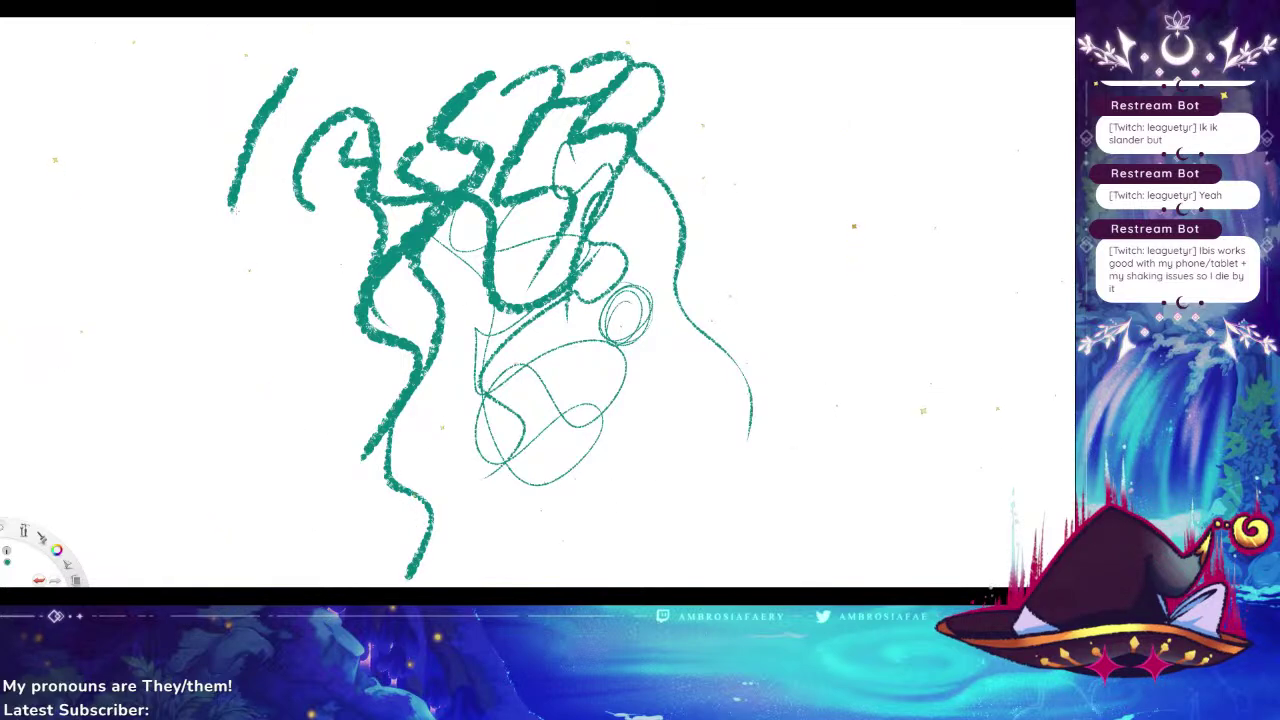
key("Delete")
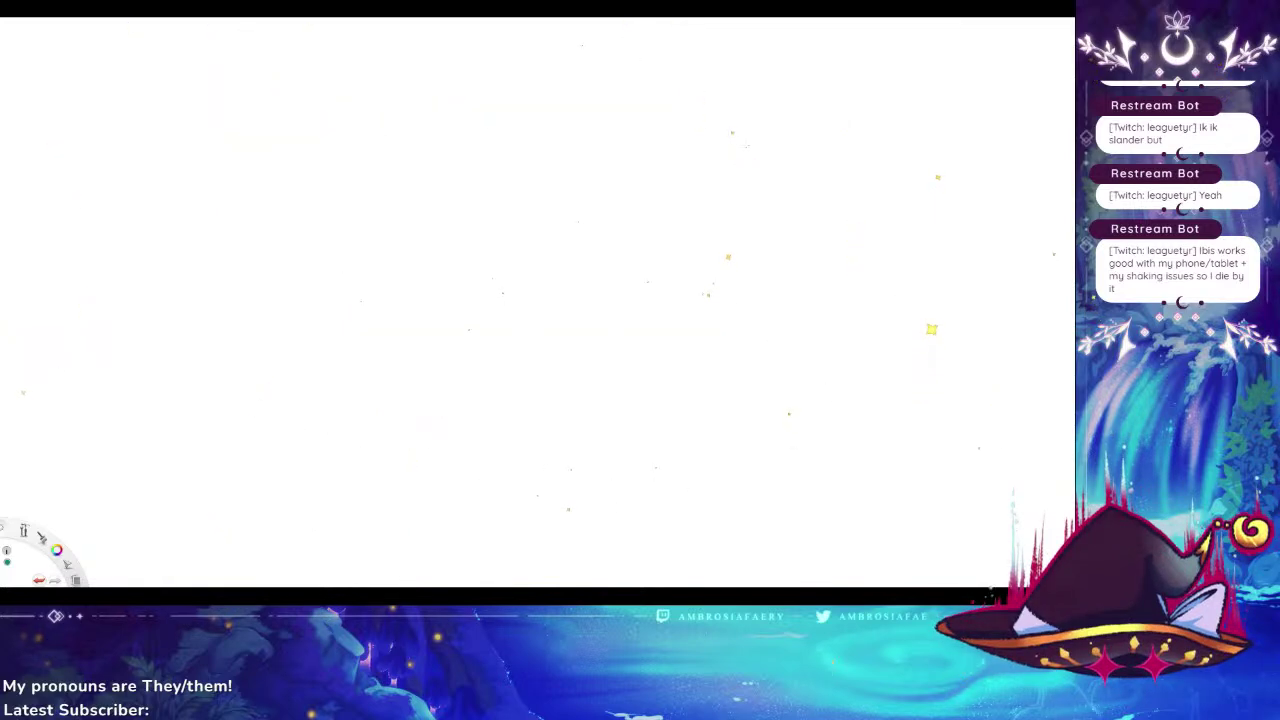
Try a broad, soft semi-transparent teal brush with zigzags and filled patches, and clear the canvas
mouse_move(424, 282)
left_mouse_down()
mouse_move(448, 242)
mouse_move(476, 264)
mouse_move(532, 386)
left_mouse_up()
mouse_move(503, 203)
left_mouse_down()
mouse_move(436, 308)
mouse_move(482, 322)
mouse_move(545, 248)
mouse_move(563, 330)
left_mouse_up()
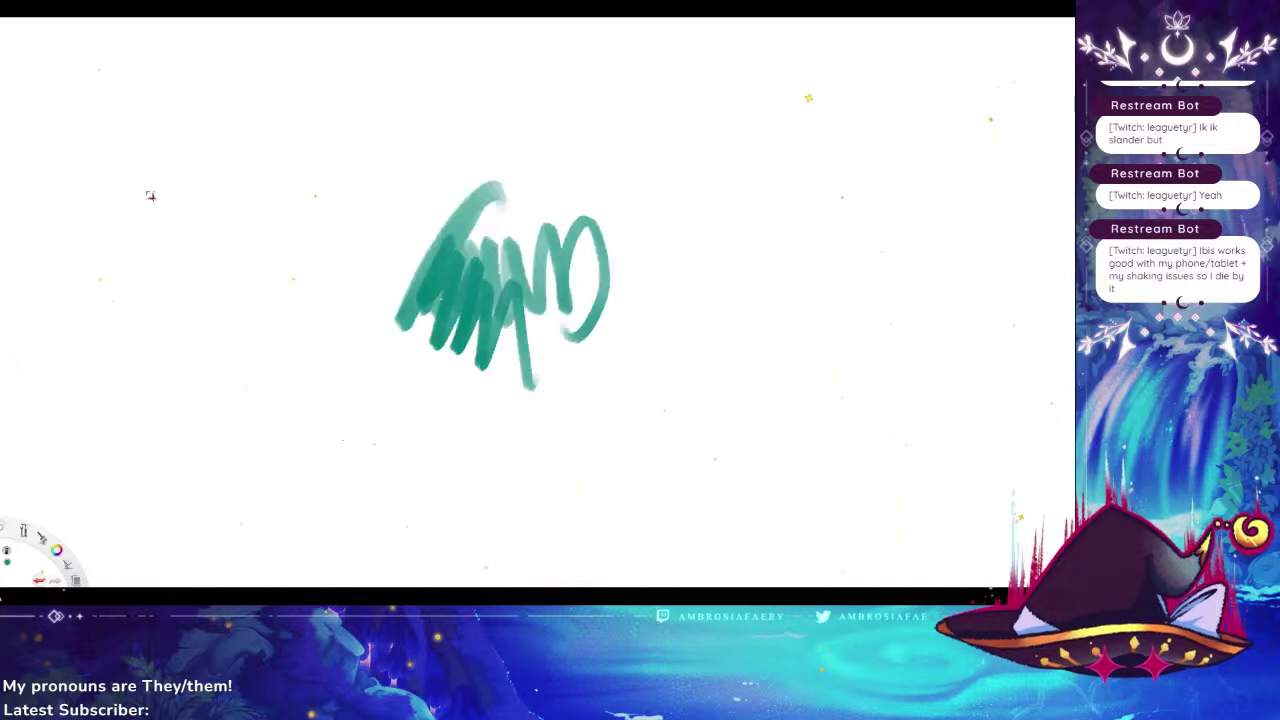
left_click_drag(328, 157, 378, 116)
mouse_move(395, 180)
left_mouse_down()
mouse_move(420, 255)
mouse_move(440, 145)
mouse_move(465, 235)
left_mouse_up()
left_click(555, 198)
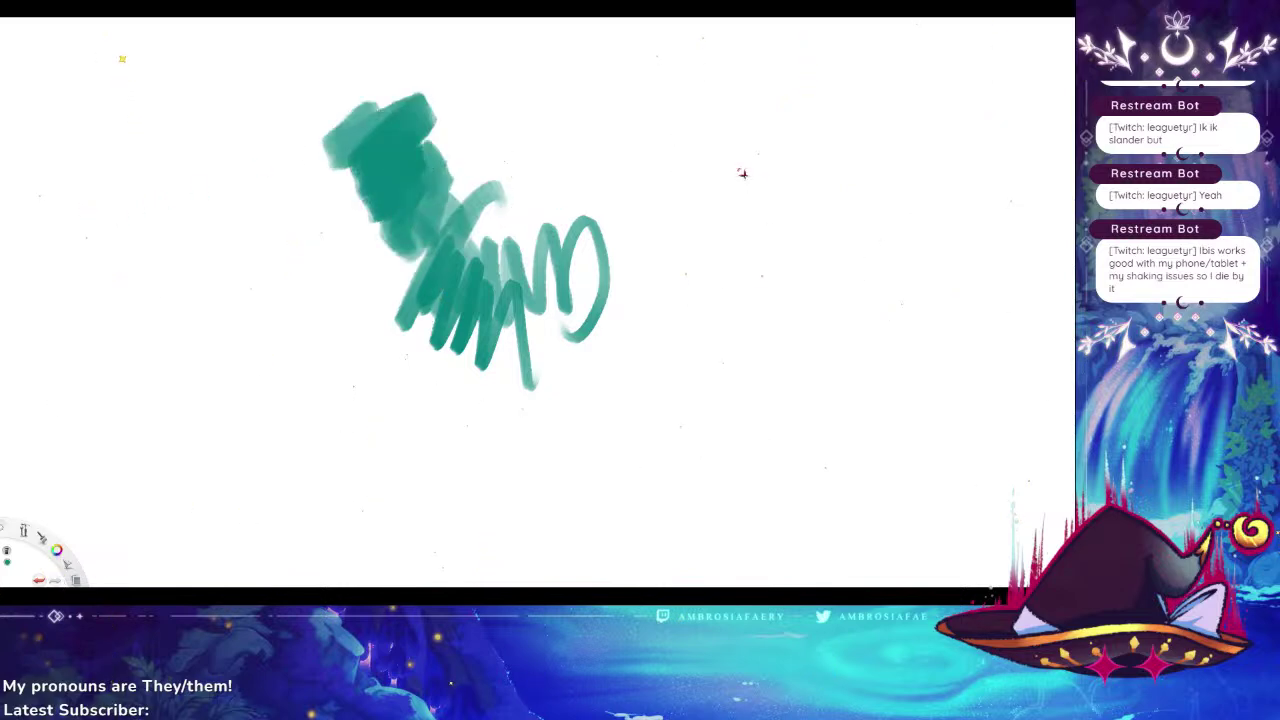
key("Delete")
left_click(306, 186)
key("ctrl+z")
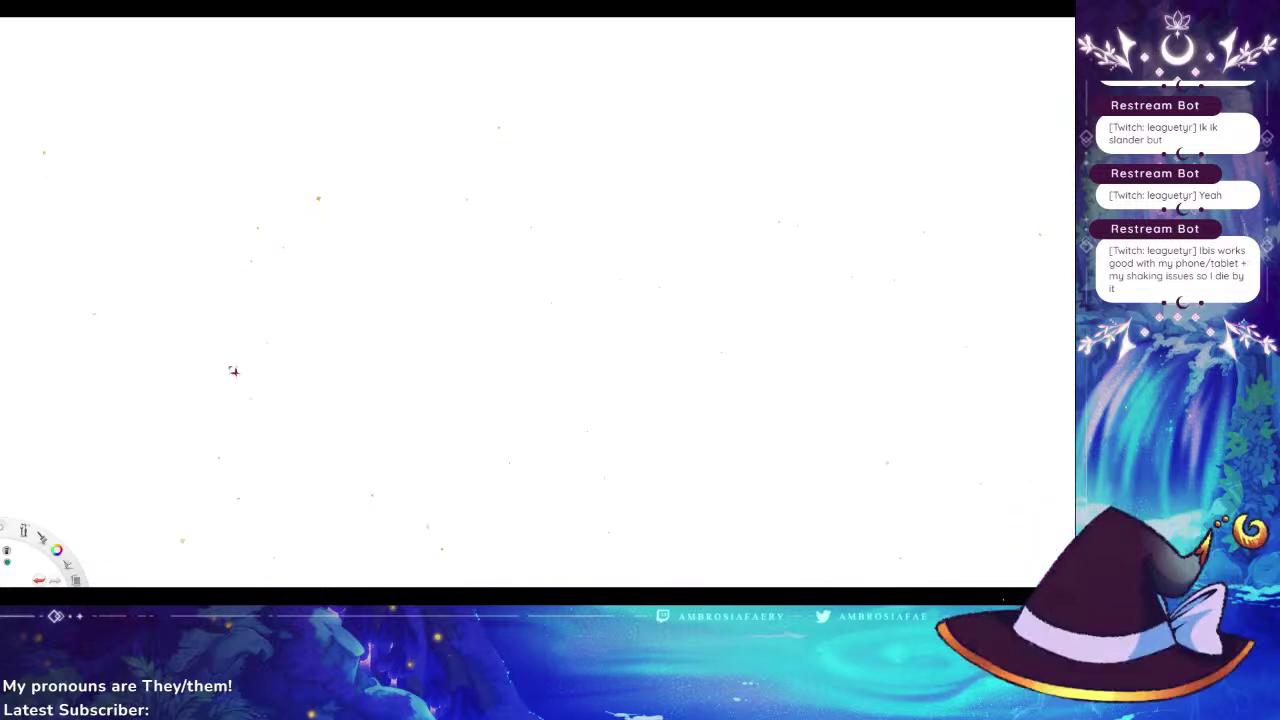
Try a thick grainy teal brush with a squiggle and an oval, and undo all of these strokes
left_click_drag(448, 150, 458, 140)
mouse_move(418, 187)
left_mouse_down()
mouse_move(470, 250)
mouse_move(465, 335)
left_mouse_up()
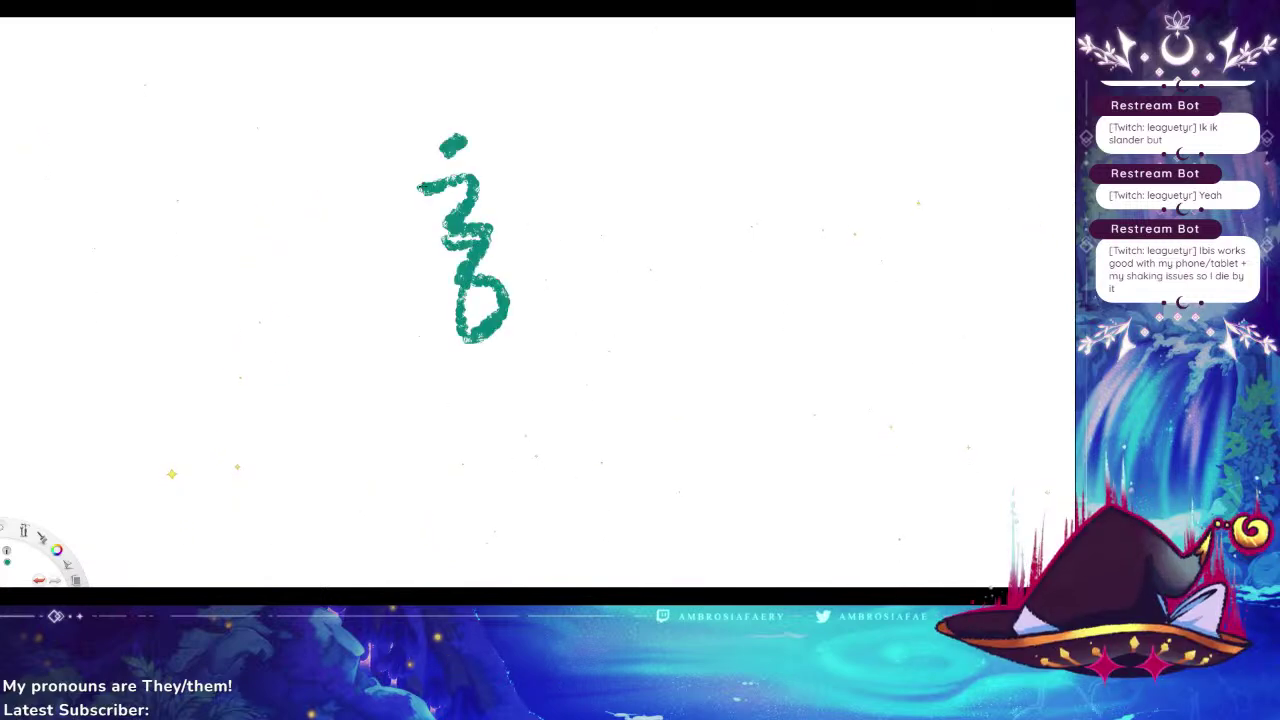
left_click_drag(468, 200, 525, 260)
mouse_move(612, 222)
left_mouse_down()
mouse_move(585, 305)
mouse_move(628, 228)
left_mouse_up()
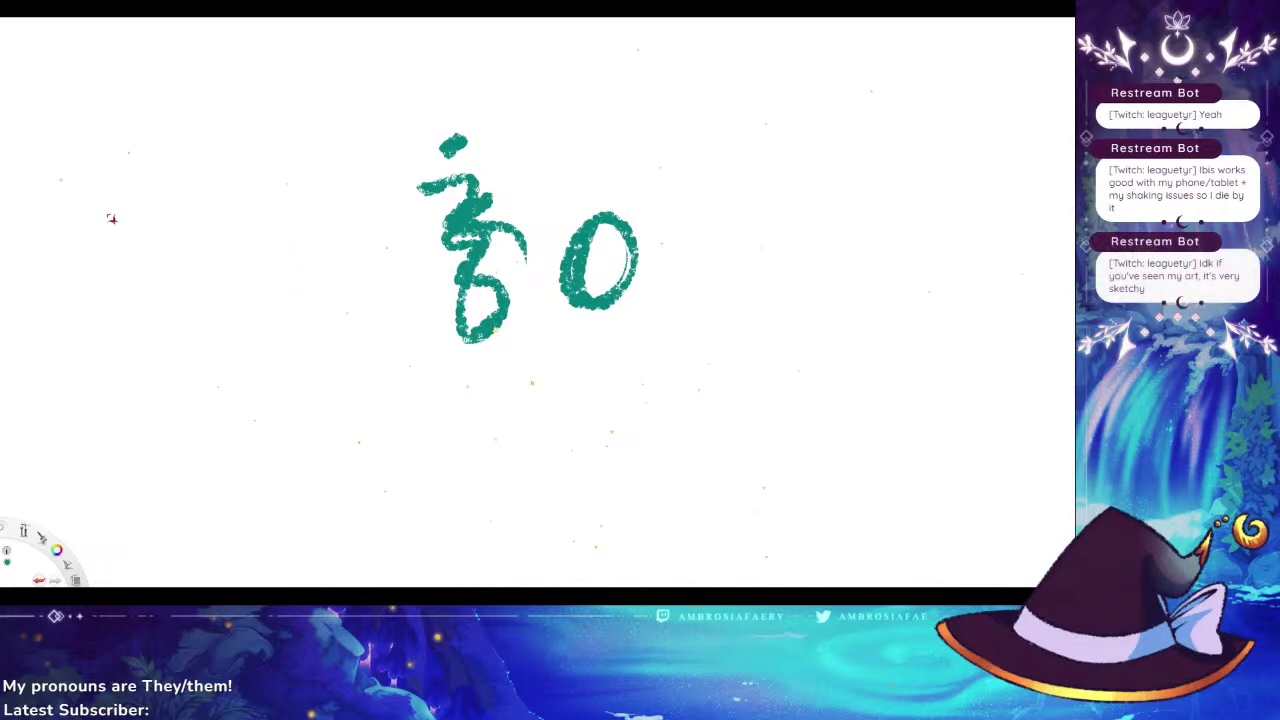
key("ctrl+z")
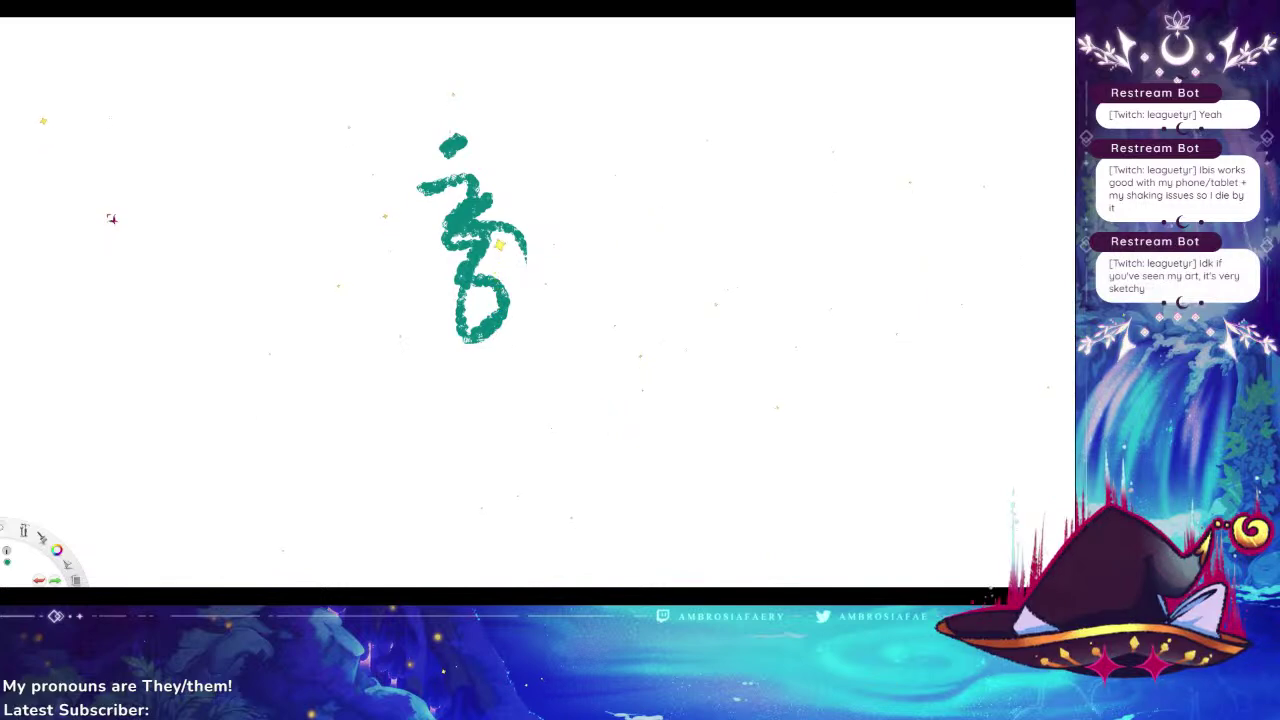
key("ctrl+z")
key("ctrl+z")
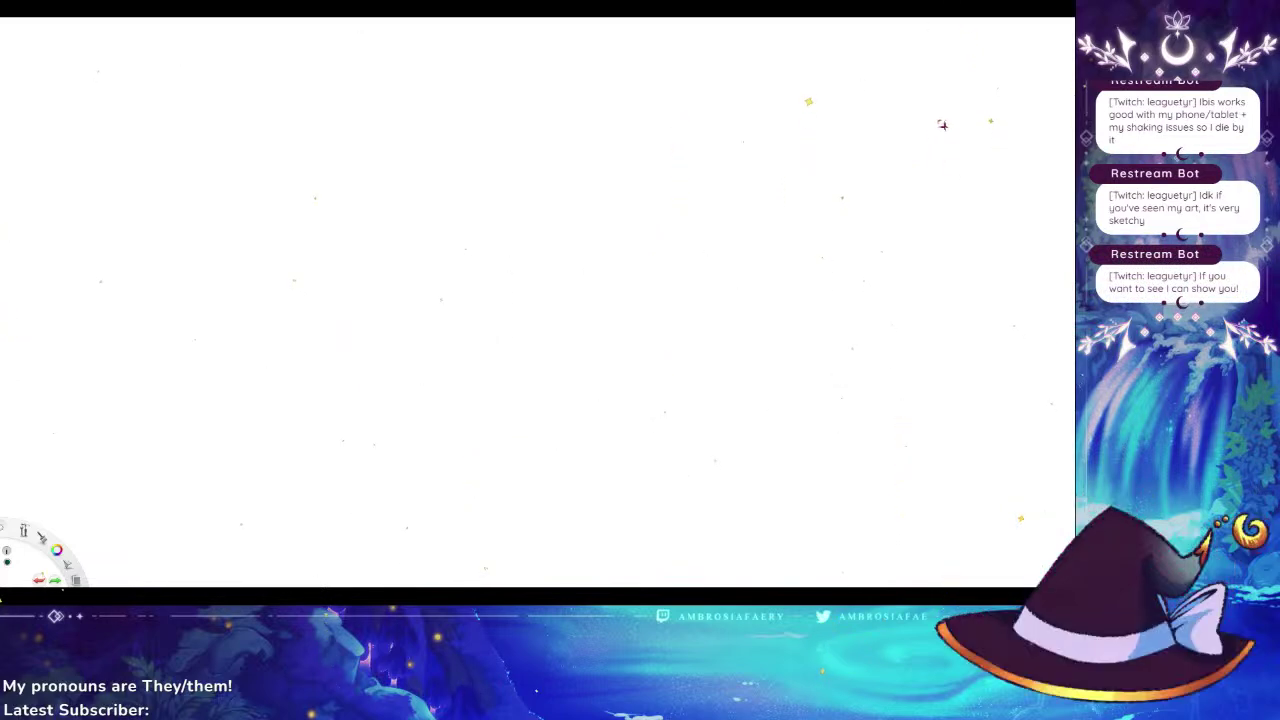
left_click_drag(502, 216, 512, 266)
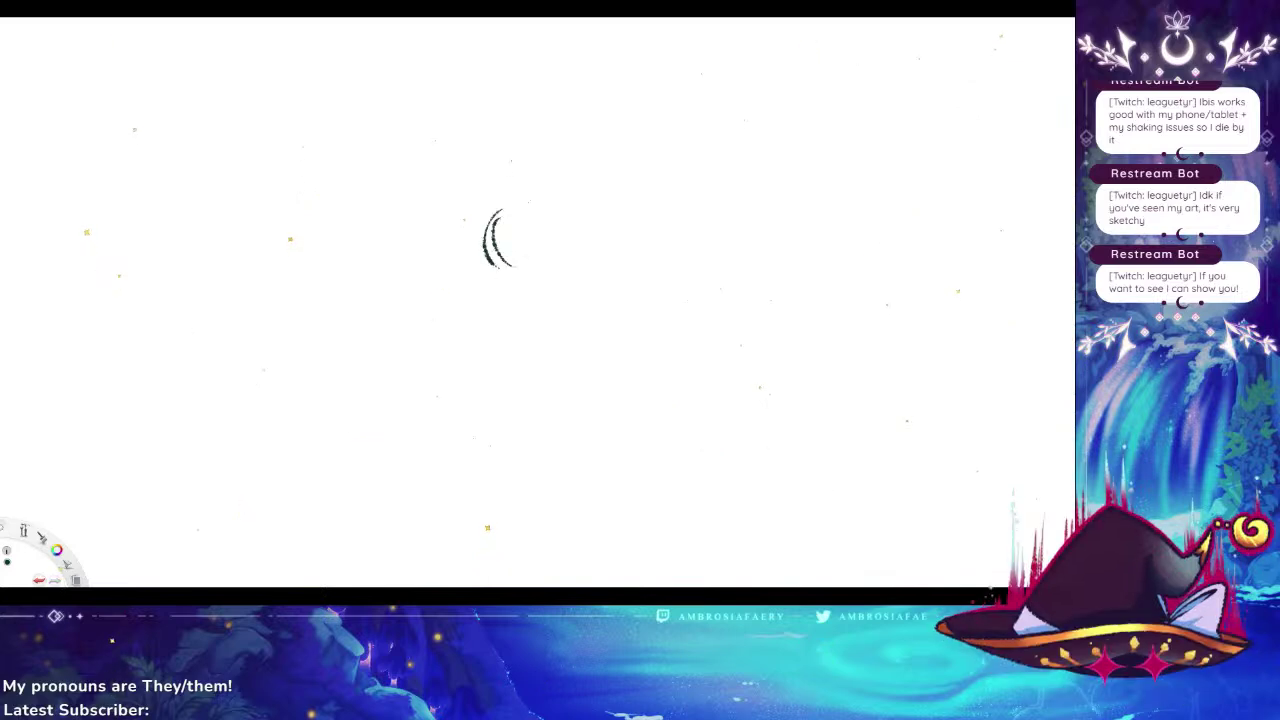
key("ctrl+z")
key("ctrl+z")
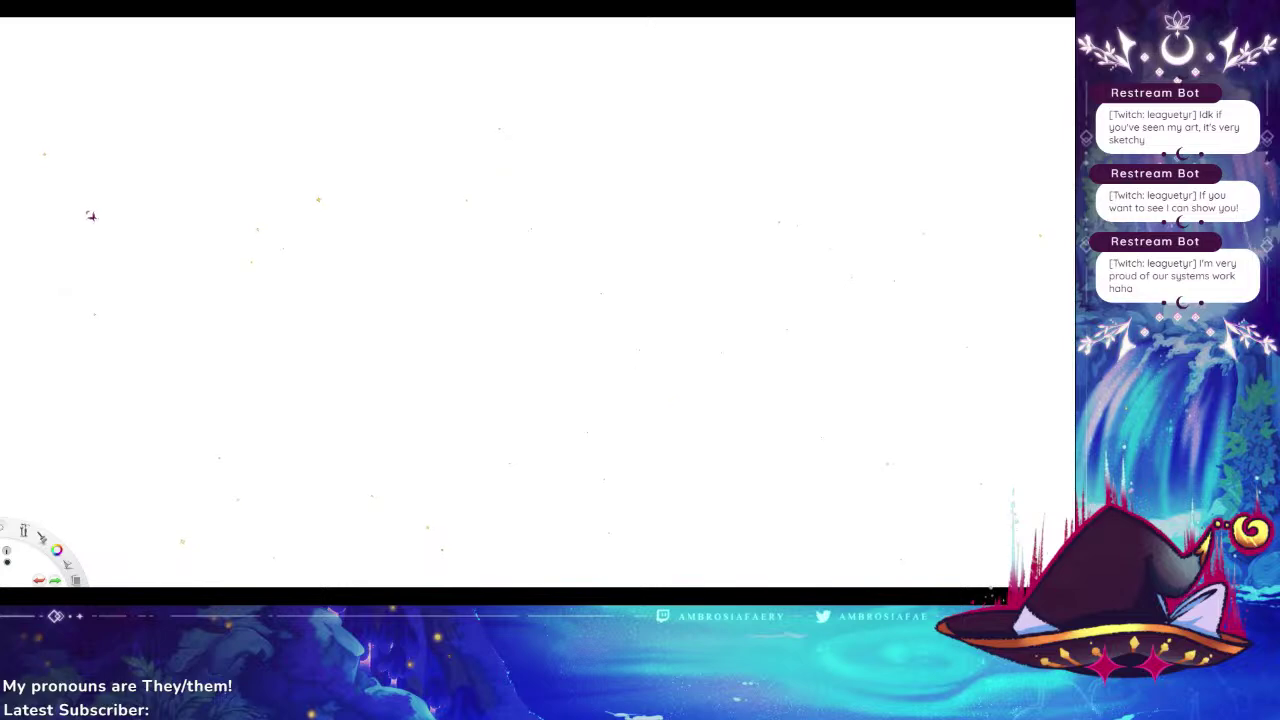
Sketch a head near the canvas centre in near-black, with a circular skull, curved guide lines and a tapered jaw
mouse_move(515, 182)
left_mouse_down()
mouse_move(540, 198)
mouse_move(456, 236)
mouse_move(500, 256)
left_mouse_up()
left_click_drag(495, 180, 481, 258)
left_click_drag(488, 178, 457, 281)
mouse_move(458, 234)
left_mouse_down()
mouse_move(455, 298)
mouse_move(446, 275)
mouse_move(472, 326)
mouse_move(516, 312)
mouse_move(545, 258)
left_mouse_up()
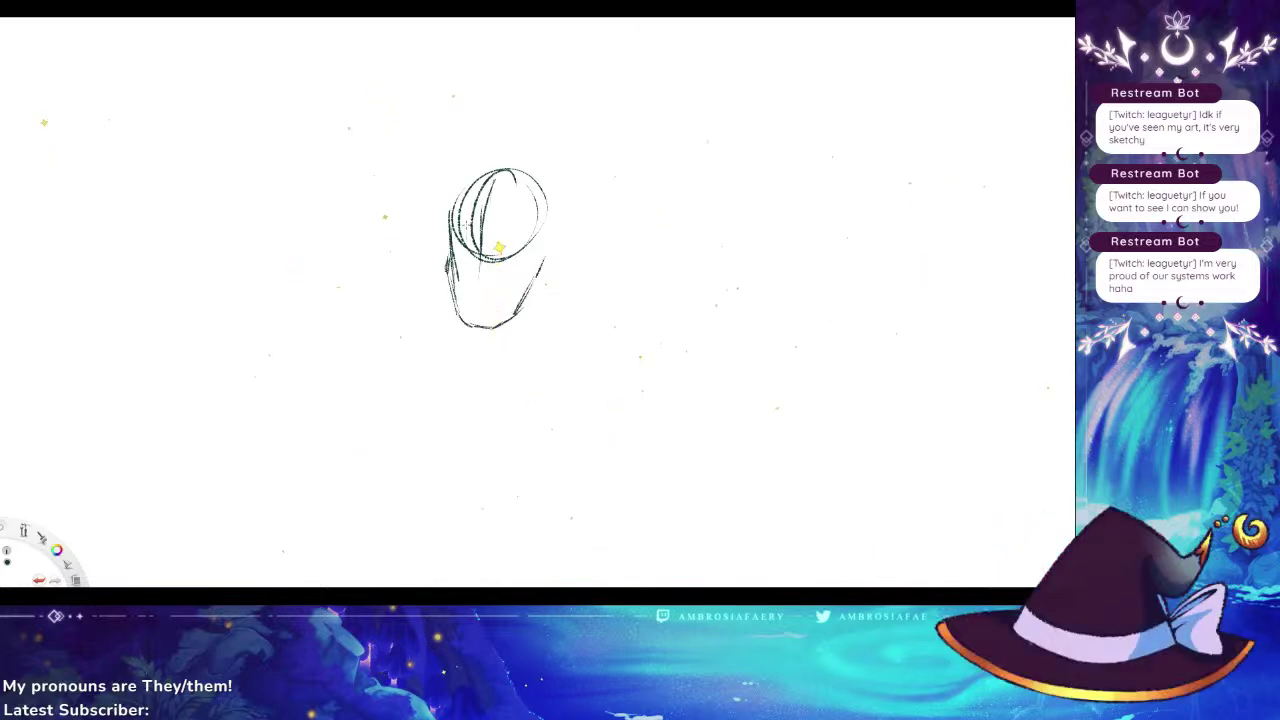
Draw the eyes, nose and mouth on the face, and sketch the neck with a V-shaped neckline and shoulder line
left_click_drag(458, 274, 472, 284)
left_click_drag(488, 352, 478, 382)
mouse_move(564, 222)
left_mouse_down()
mouse_move(546, 328)
mouse_move(440, 378)
mouse_move(584, 346)
left_mouse_up()
mouse_move(496, 328)
left_mouse_down()
mouse_move(480, 382)
mouse_move(494, 336)
left_mouse_up()
mouse_move(446, 370)
left_mouse_down()
mouse_move(474, 405)
mouse_move(541, 363)
mouse_move(606, 352)
left_mouse_up()
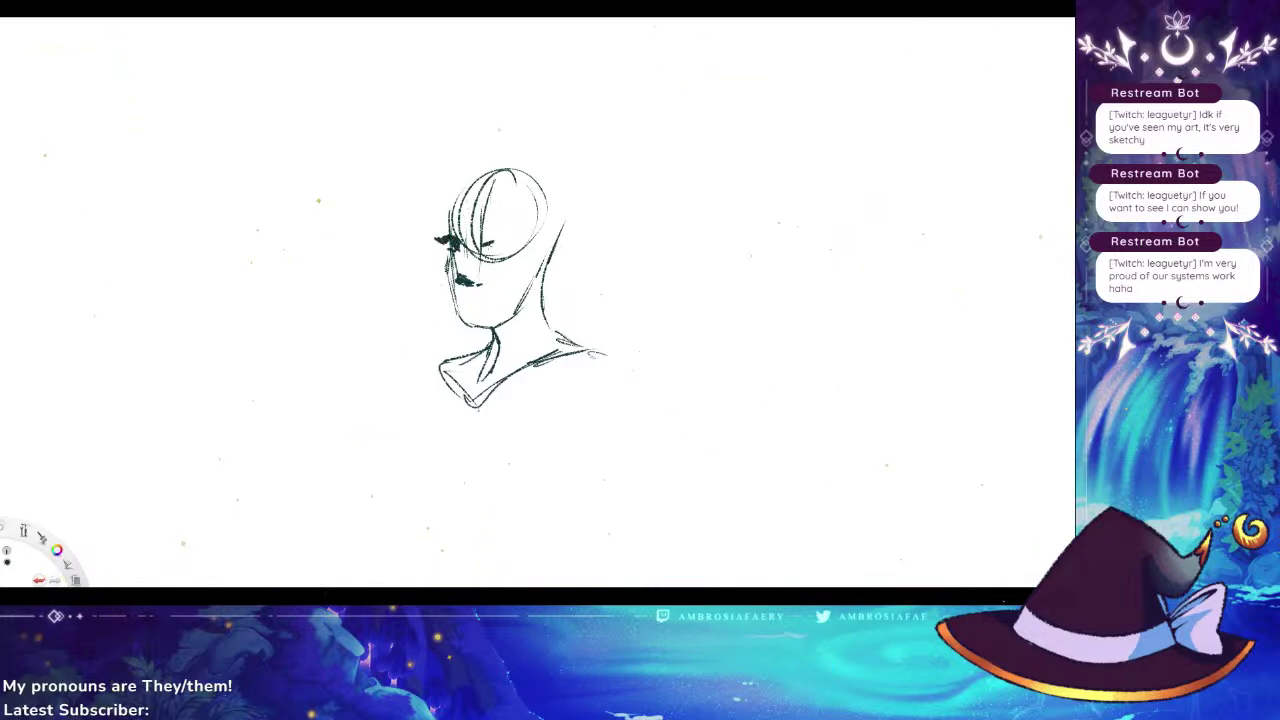
mouse_move(499, 245)
left_mouse_down()
mouse_move(521, 246)
mouse_move(489, 252)
left_mouse_up()
left_click_drag(467, 299, 497, 298)
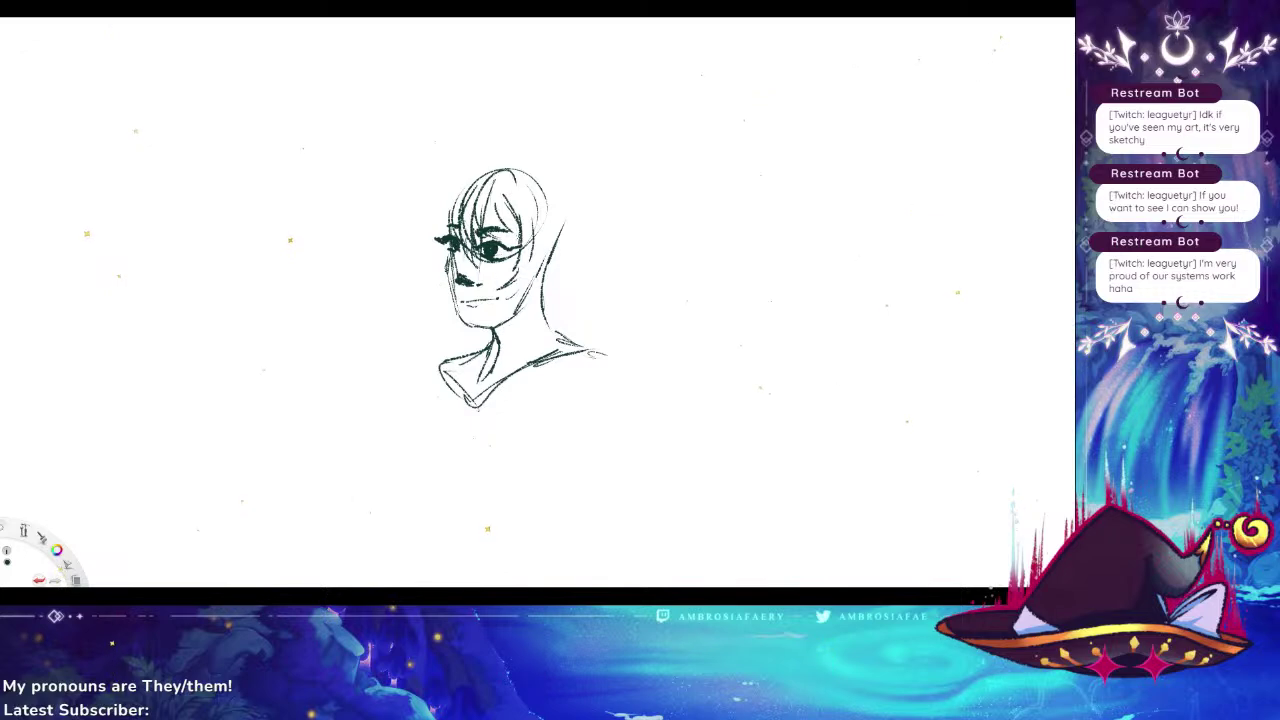
Sketch the character's hair with bangs, strands framing the face, a rounded crown and flicked ends on both sides
left_click_drag(462, 186, 437, 256)
left_click_drag(444, 222, 430, 266)
mouse_move(523, 230)
left_mouse_down()
mouse_move(492, 286)
mouse_move(505, 306)
mouse_move(495, 314)
left_mouse_up()
left_click_drag(532, 286, 515, 306)
mouse_move(538, 198)
left_mouse_down()
mouse_move(526, 254)
mouse_move(520, 230)
left_mouse_up()
left_click_drag(556, 228, 545, 274)
left_click_drag(543, 174, 566, 270)
left_click_drag(560, 222, 568, 302)
left_click_drag(434, 266, 364, 362)
mouse_move(564, 254)
left_mouse_down()
mouse_move(586, 306)
mouse_move(610, 310)
mouse_move(612, 362)
left_mouse_up()
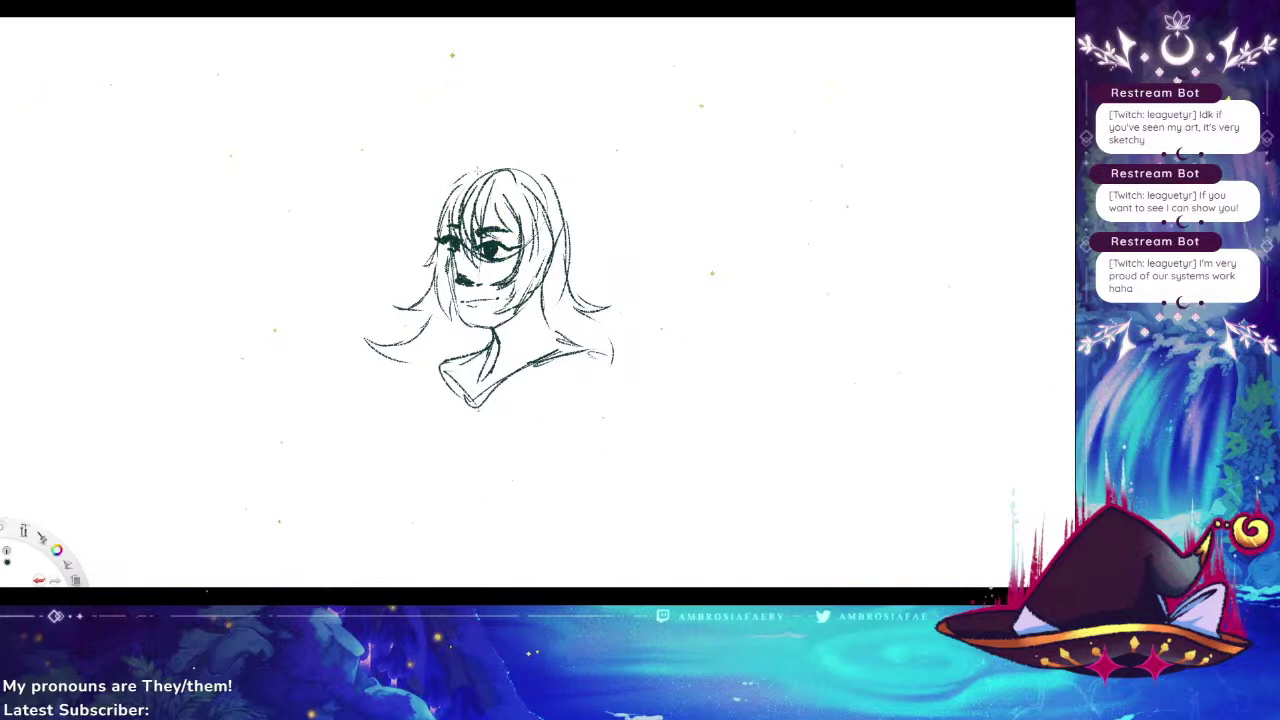
mouse_move(462, 182)
left_mouse_down()
mouse_move(544, 168)
mouse_move(576, 216)
mouse_move(586, 302)
left_mouse_up()
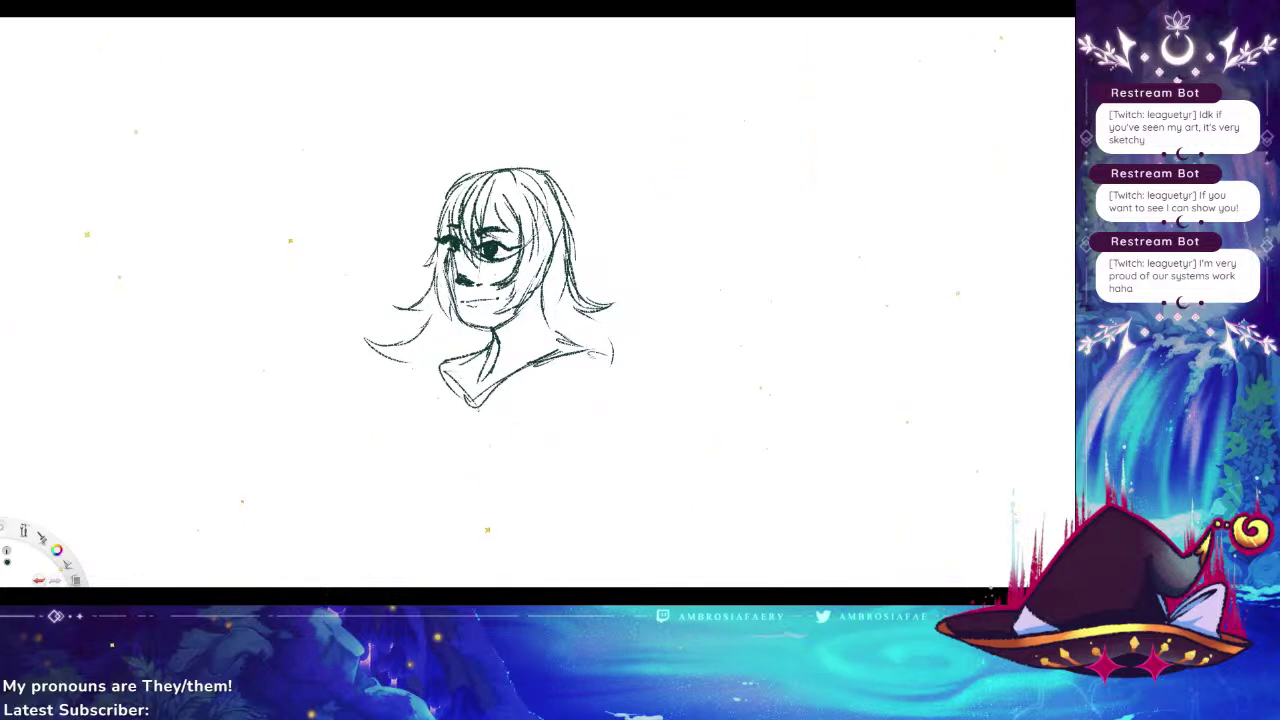
Rough in the torso below the neckline with side contours, a centre line and the rounded shoulder
mouse_move(450, 363)
left_mouse_down()
mouse_move(422, 376)
mouse_move(428, 474)
mouse_move(454, 520)
left_mouse_up()
left_click_drag(470, 412, 468, 462)
left_click_drag(601, 392, 566, 500)
mouse_move(590, 354)
left_mouse_down()
mouse_move(624, 372)
mouse_move(622, 444)
left_mouse_up()
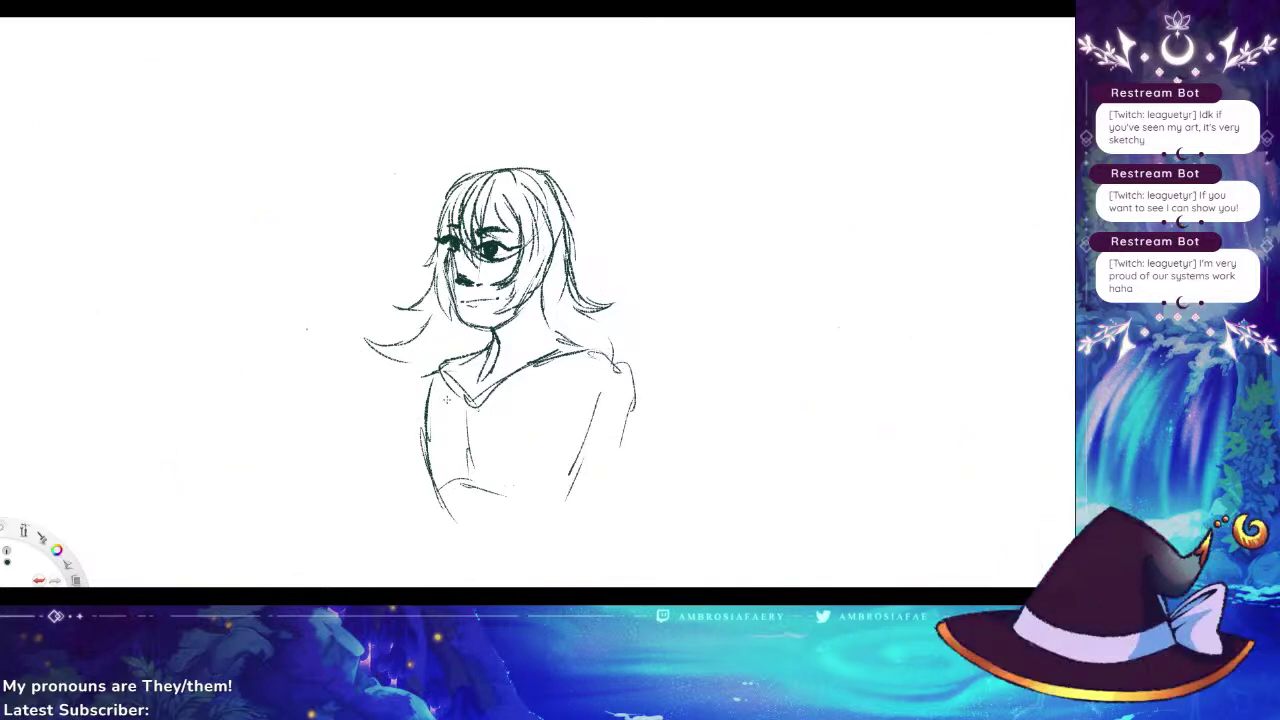
Draw a ruffled collar and a bow at the neck, and add pointed jacket lapels on the chest
left_click_drag(534, 316, 546, 334)
mouse_move(538, 290)
left_mouse_down()
mouse_move(542, 330)
mouse_move(510, 330)
mouse_move(536, 313)
left_mouse_up()
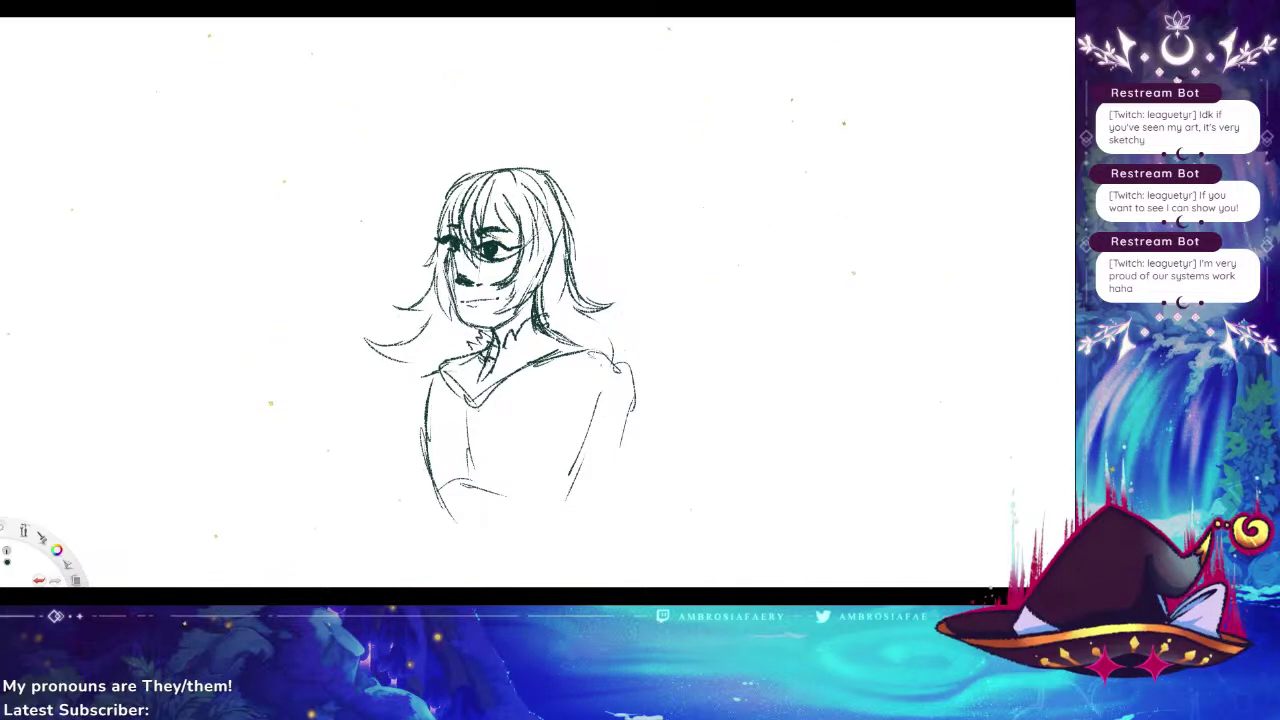
mouse_move(498, 358)
left_mouse_down()
mouse_move(524, 370)
mouse_move(510, 389)
mouse_move(521, 362)
mouse_move(466, 346)
mouse_move(460, 393)
left_mouse_up()
left_click_drag(514, 354, 554, 327)
mouse_move(428, 378)
left_mouse_down()
mouse_move(414, 460)
mouse_move(436, 468)
mouse_move(442, 450)
left_mouse_up()
mouse_move(534, 366)
left_mouse_down()
mouse_move(500, 452)
mouse_move(613, 357)
left_mouse_up()
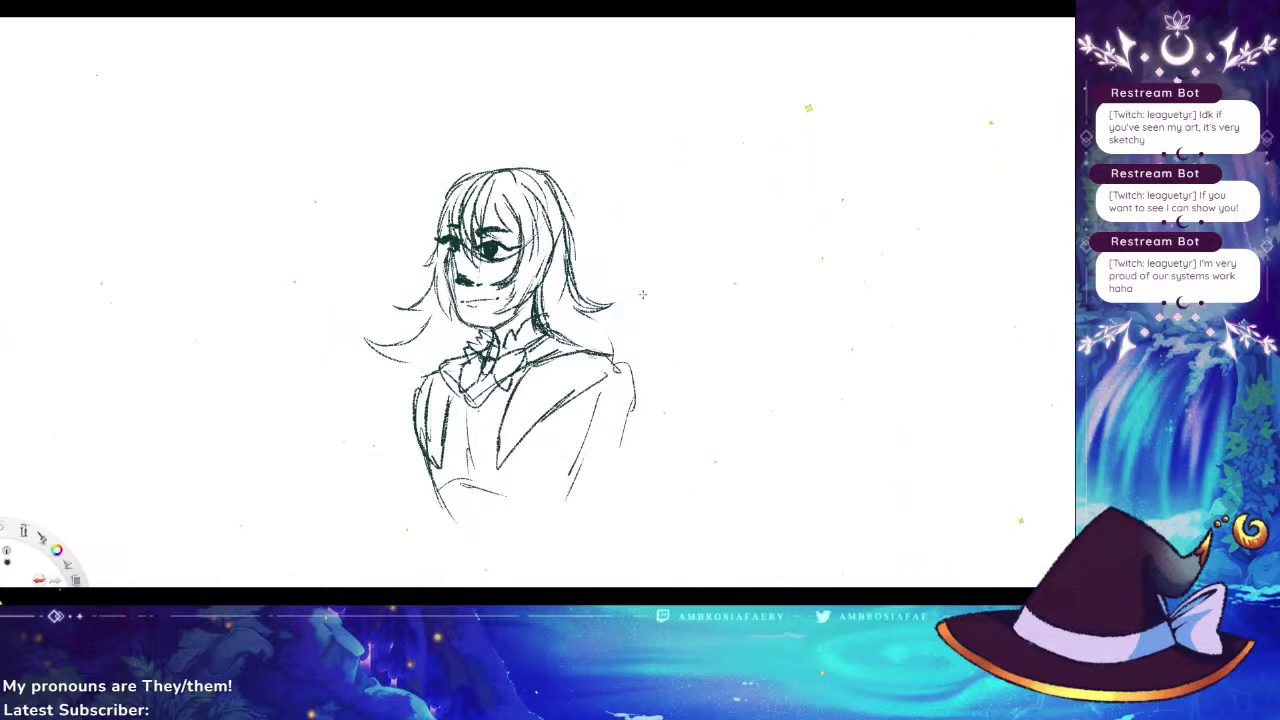
Define the jacket's sides and front edges on the torso, and outline both sleeves down from the shoulders
left_click_drag(590, 406, 568, 466)
left_click_drag(578, 434, 538, 512)
left_click_drag(422, 456, 438, 500)
left_click_drag(424, 460, 444, 528)
left_click_drag(457, 446, 466, 510)
mouse_move(450, 434)
left_mouse_down()
mouse_move(459, 495)
mouse_move(454, 472)
mouse_move(497, 508)
left_mouse_up()
left_click_drag(442, 362, 394, 486)
left_click_drag(616, 366, 624, 500)
mouse_move(572, 426)
left_mouse_down()
mouse_move(578, 484)
mouse_move(572, 470)
left_mouse_up()
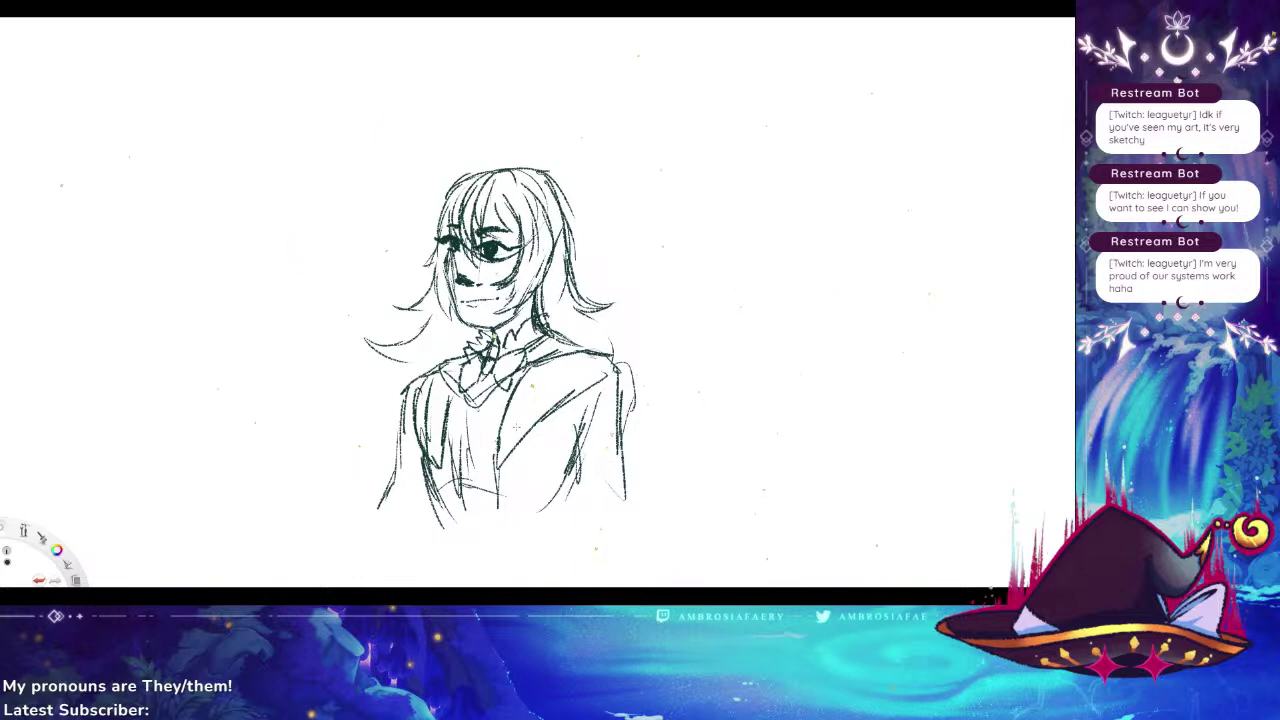
left_click_drag(571, 462, 563, 495)
left_click_drag(569, 468, 554, 504)
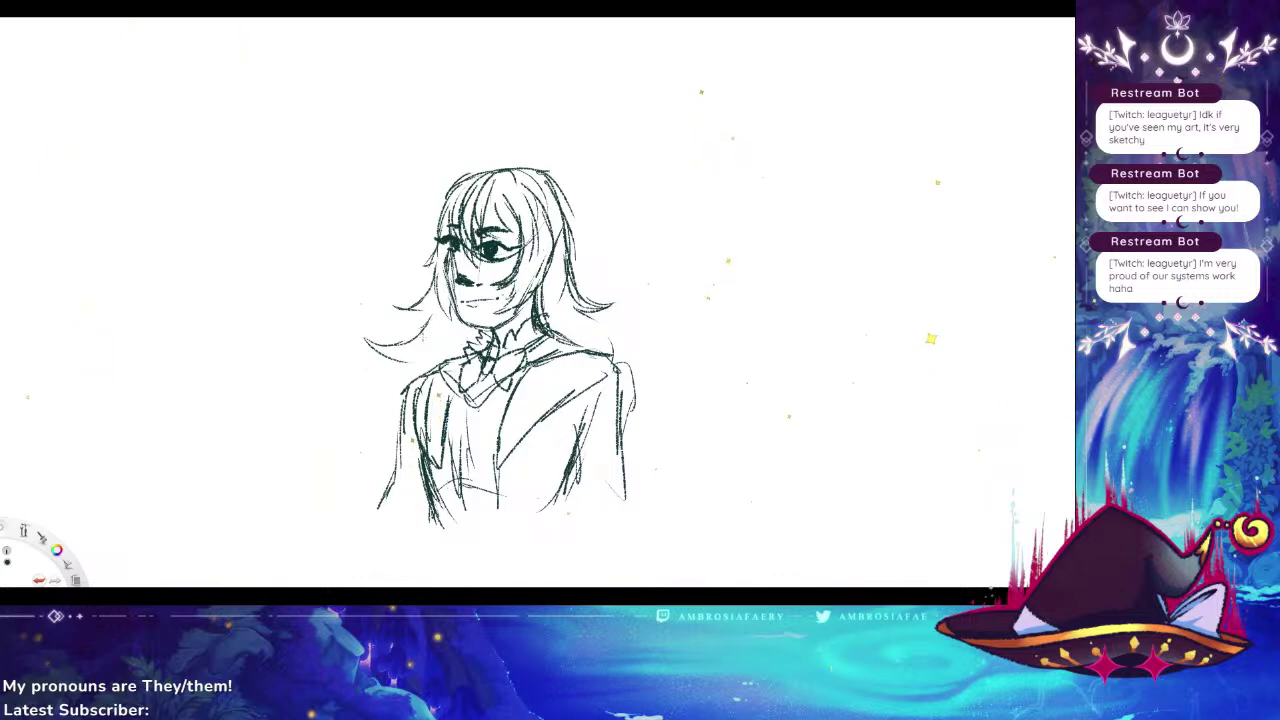
Extend the hair with long wavy locks falling over both shoulders
mouse_move(410, 365)
left_mouse_down()
mouse_move(361, 424)
mouse_move(381, 438)
mouse_move(344, 471)
left_mouse_up()
left_click_drag(596, 305, 626, 331)
left_click_drag(595, 330, 647, 422)
left_click_drag(584, 310, 619, 366)
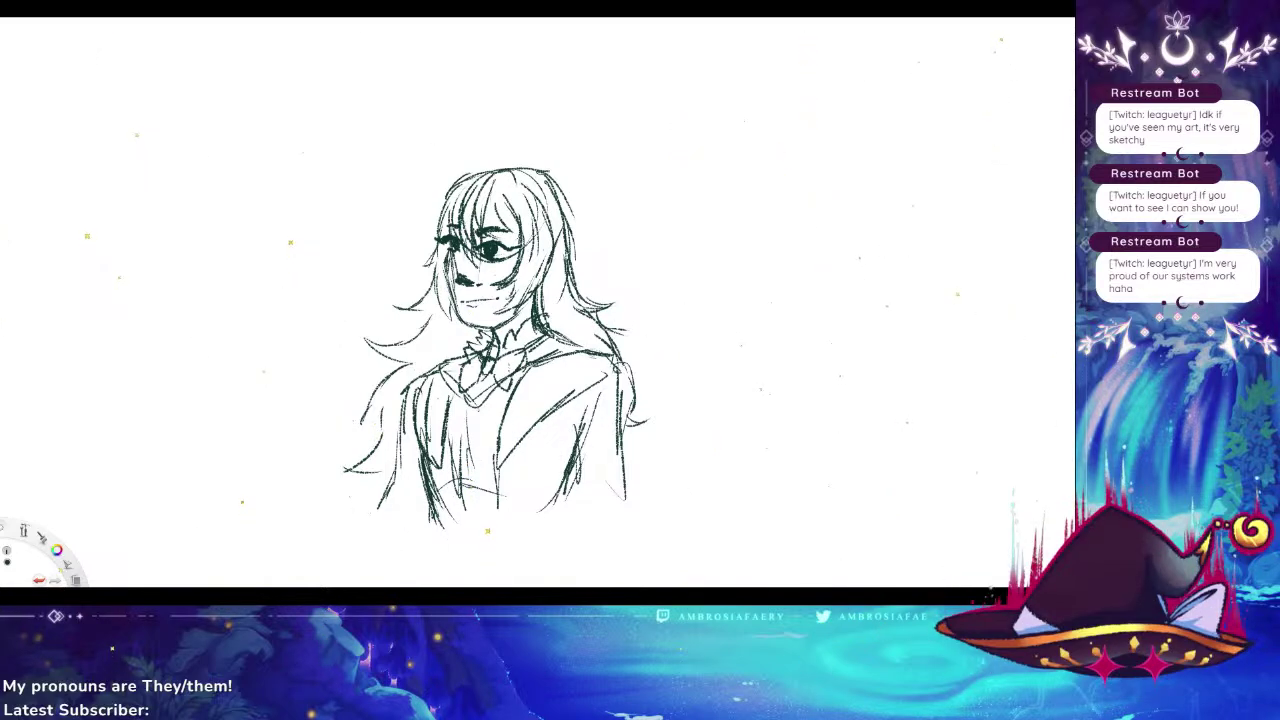
Sketch a pointed elf ear on each side of the head
mouse_move(540, 247)
left_mouse_down()
mouse_move(598, 244)
mouse_move(540, 282)
left_mouse_up()
left_click_drag(598, 245, 544, 284)
left_click_drag(404, 243, 434, 246)
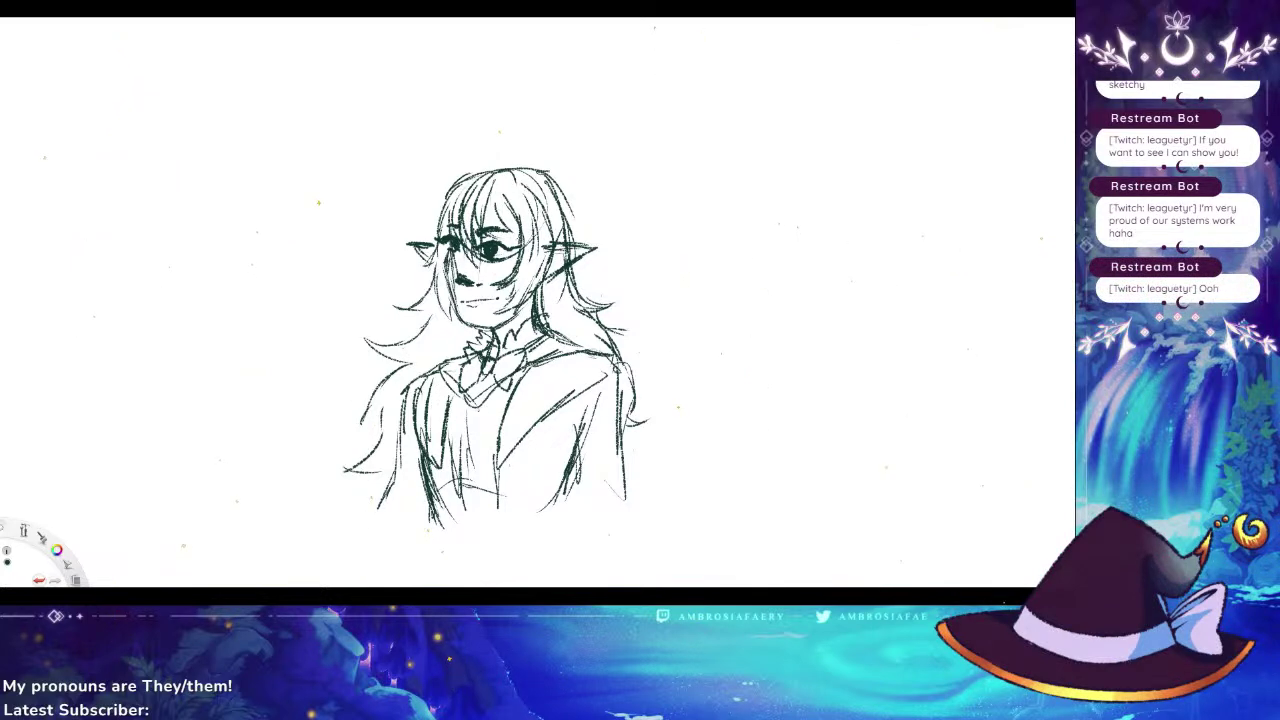
Thicken the hair outline and flicked locks on the left of the head, and erase both pointed ears
mouse_move(434, 254)
left_mouse_down()
mouse_move(436, 208)
mouse_move(462, 182)
left_mouse_up()
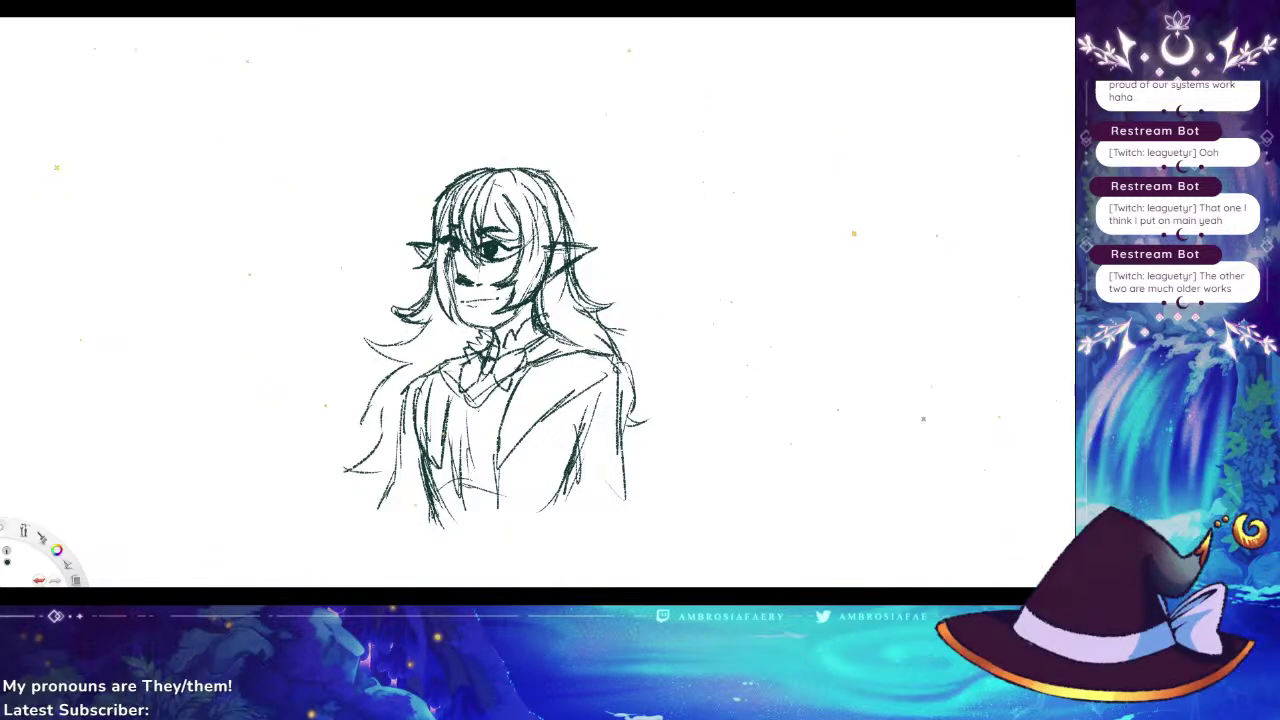
mouse_move(364, 339)
left_mouse_down()
mouse_move(384, 347)
mouse_move(431, 326)
left_mouse_up()
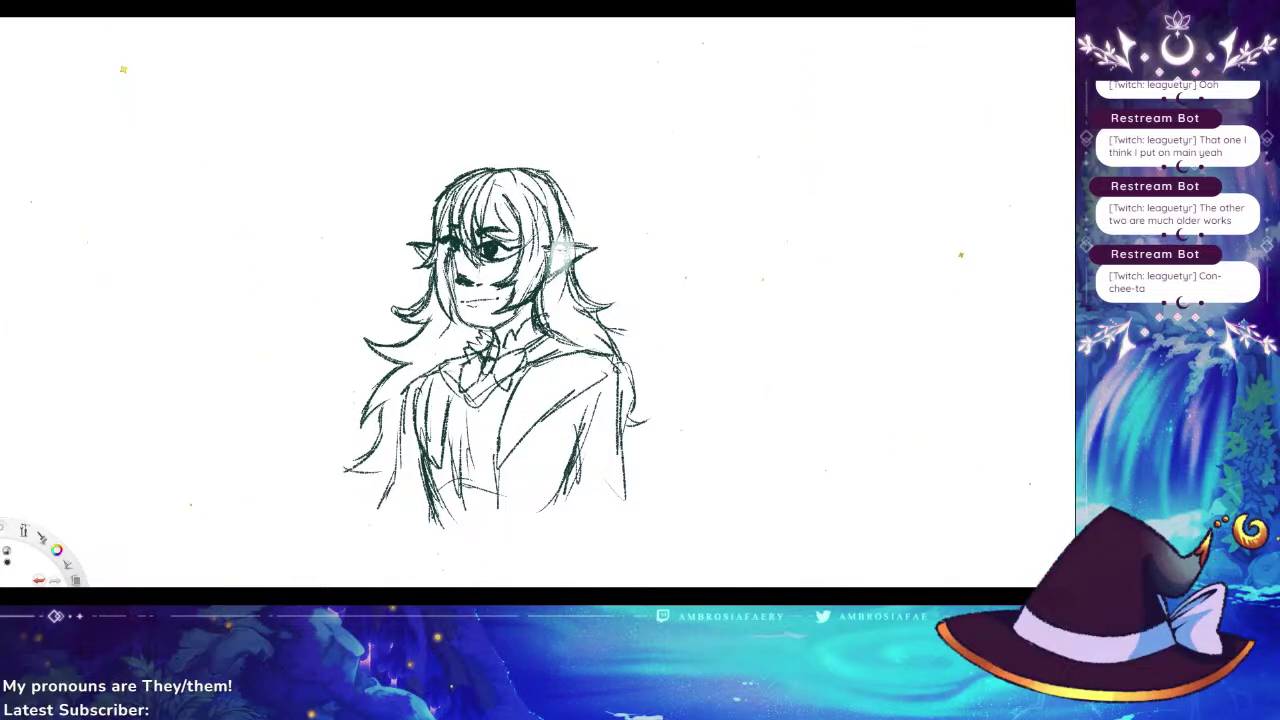
mouse_move(566, 254)
left_mouse_down()
mouse_move(581, 268)
mouse_move(549, 280)
mouse_move(568, 285)
left_mouse_up()
left_click_drag(423, 244, 411, 254)
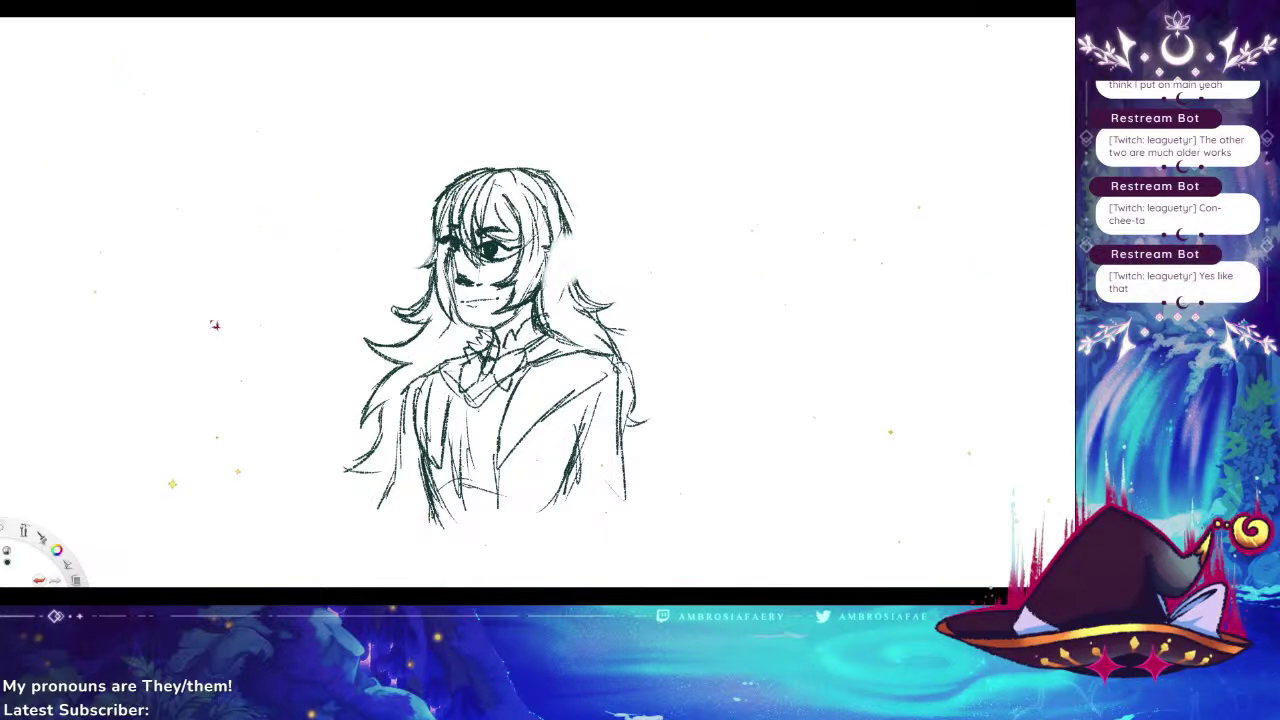
Redraw the hair outline on both sides of the head and darken the flicked locks beside the face
left_click_drag(431, 247, 417, 269)
mouse_move(553, 253)
left_mouse_down()
mouse_move(550, 281)
mouse_move(580, 286)
mouse_move(550, 286)
left_mouse_up()
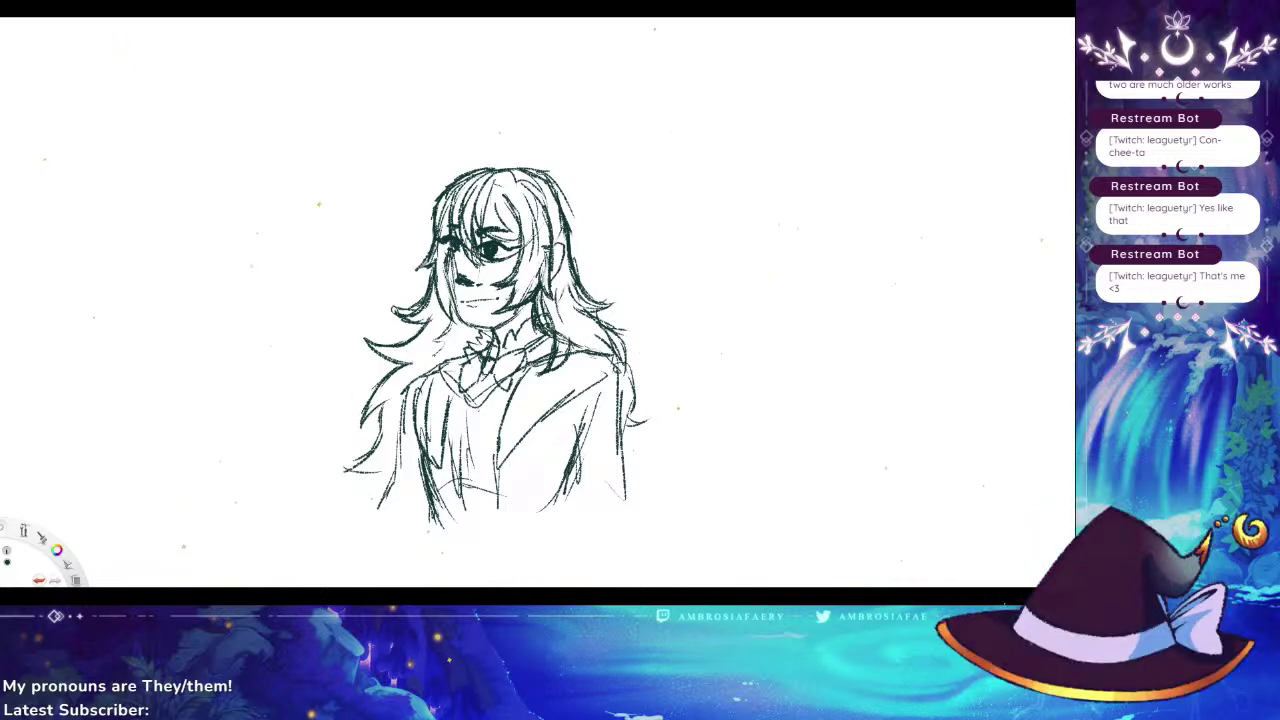
mouse_move(386, 304)
left_mouse_down()
mouse_move(414, 311)
mouse_move(386, 299)
left_mouse_up()
left_click_drag(432, 260, 412, 272)
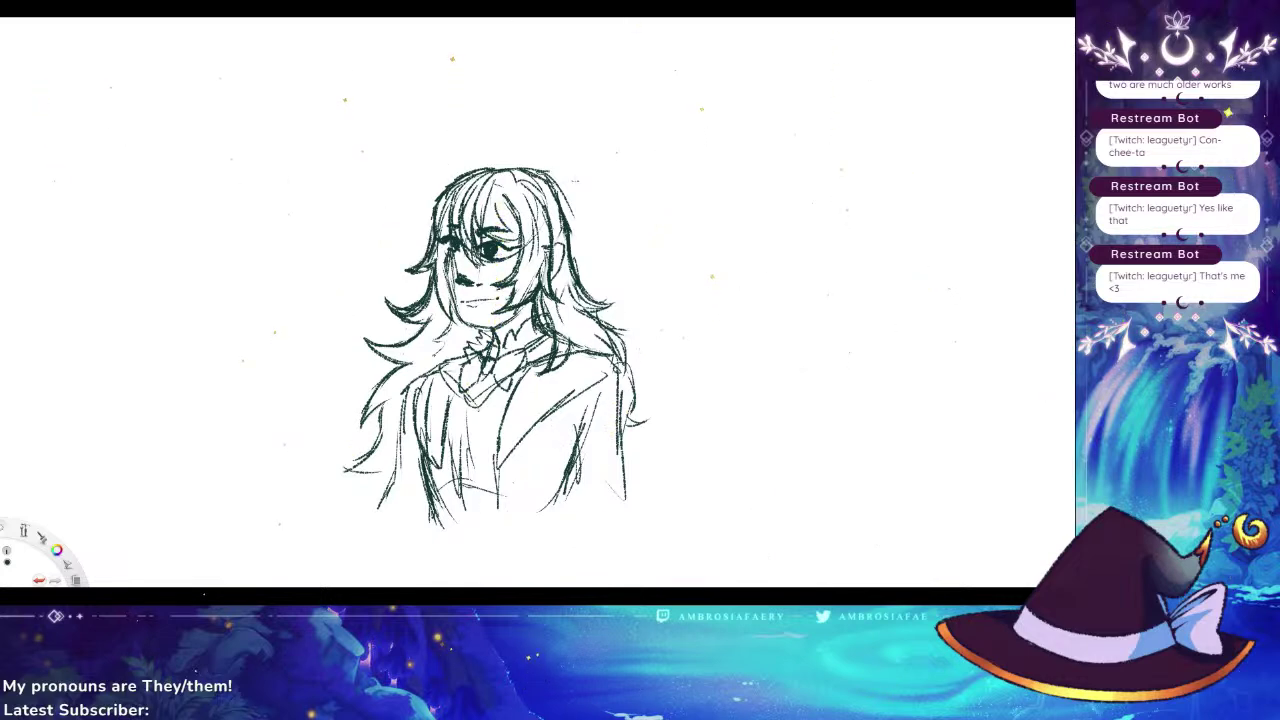
Thicken the jacket's front edges, the long lapel and both sleeve outlines on the torso
left_click_drag(419, 380, 440, 462)
left_click_drag(447, 390, 436, 496)
mouse_move(444, 422)
left_mouse_down()
mouse_move(452, 502)
mouse_move(416, 517)
mouse_move(430, 524)
left_mouse_up()
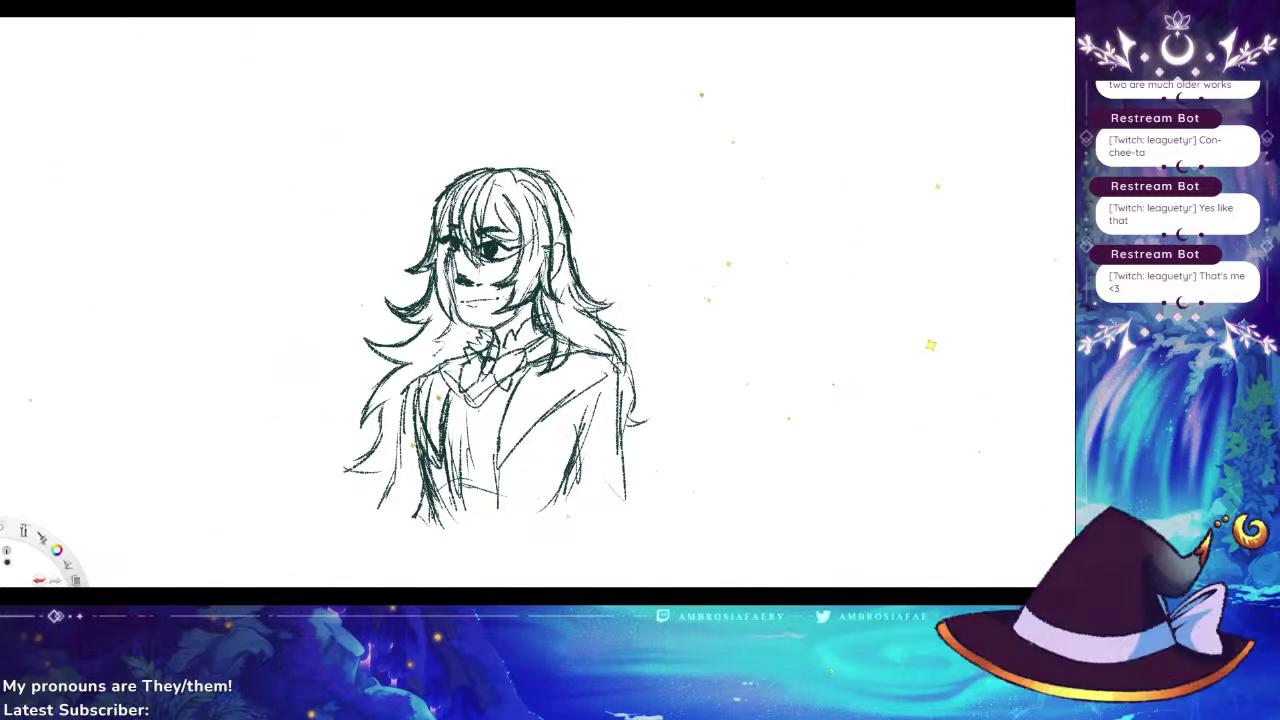
left_click_drag(498, 462, 498, 518)
left_click_drag(502, 420, 496, 508)
left_click_drag(508, 394, 496, 466)
left_click_drag(525, 367, 508, 398)
left_click_drag(499, 465, 608, 355)
left_click_drag(604, 374, 552, 412)
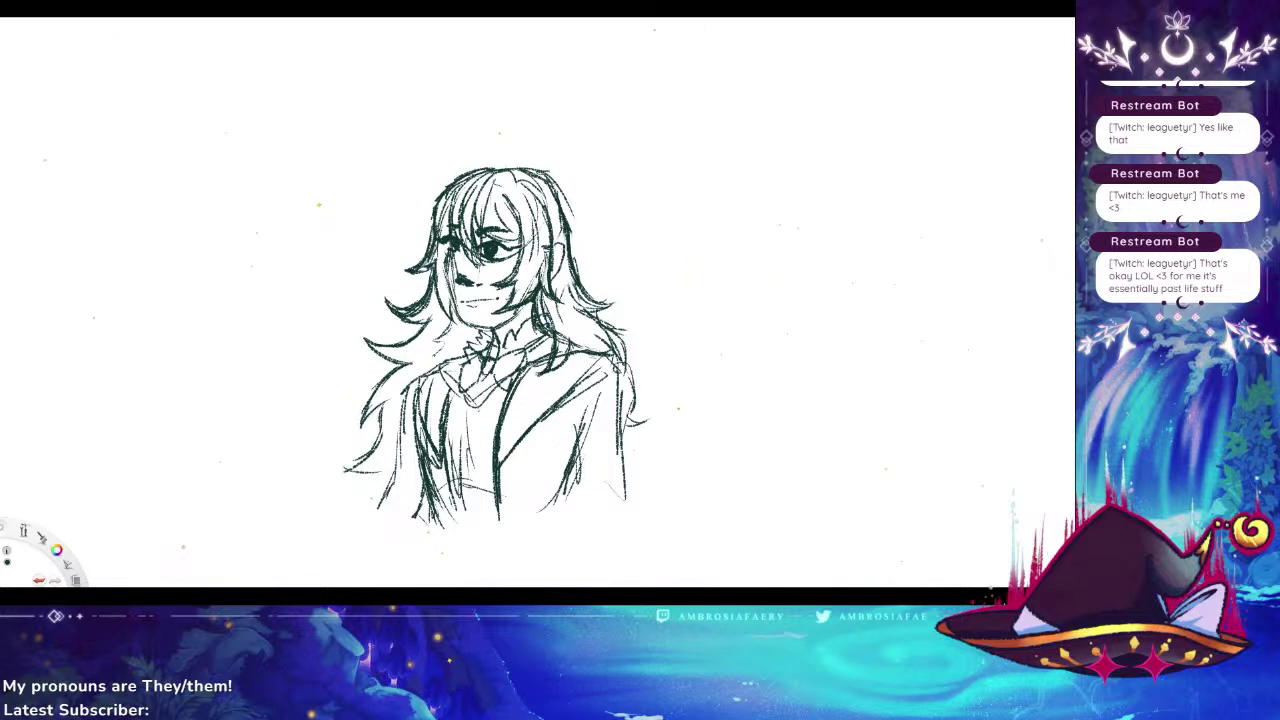
mouse_move(553, 516)
left_mouse_down()
mouse_move(563, 422)
mouse_move(608, 370)
mouse_move(612, 506)
left_mouse_up()
left_click_drag(407, 378, 388, 524)
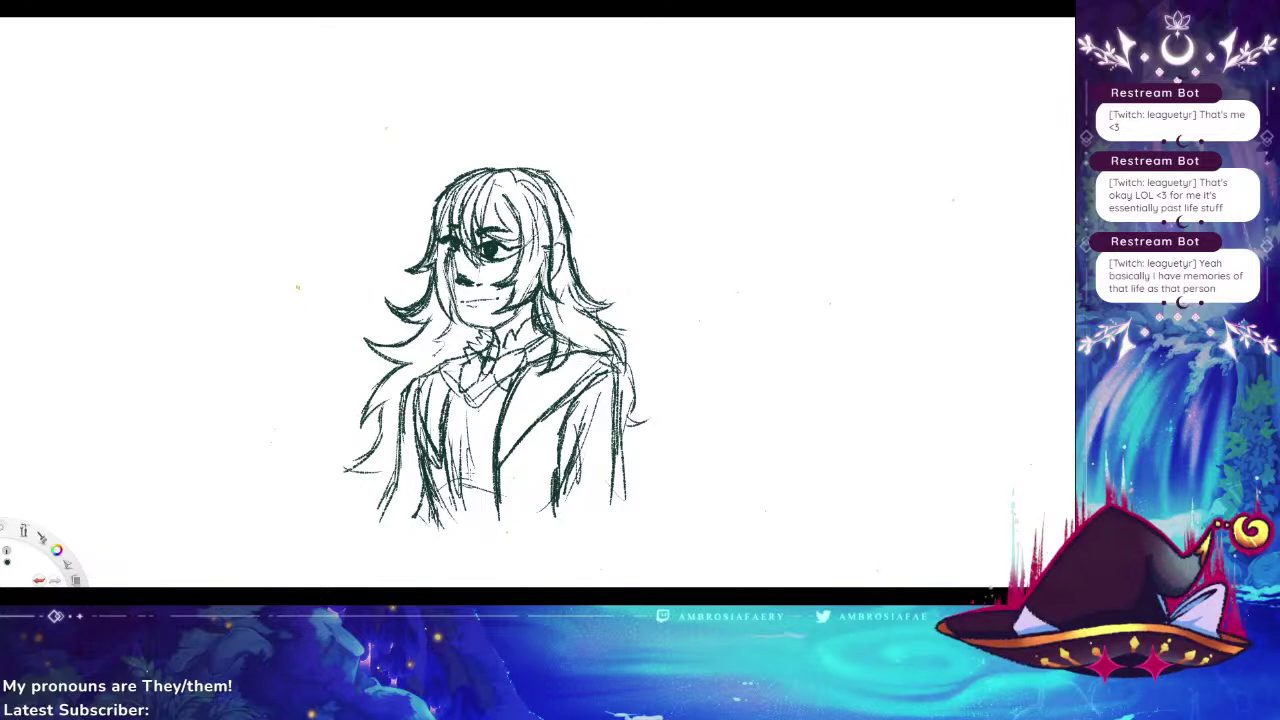
Paste the image of star-shaped colour swatches behind the sketch lines and move it to the canvas's upper right
key("space")
mouse_move(677, 289)
left_mouse_down()
mouse_move(616, 300)
mouse_move(742, 328)
left_mouse_up()
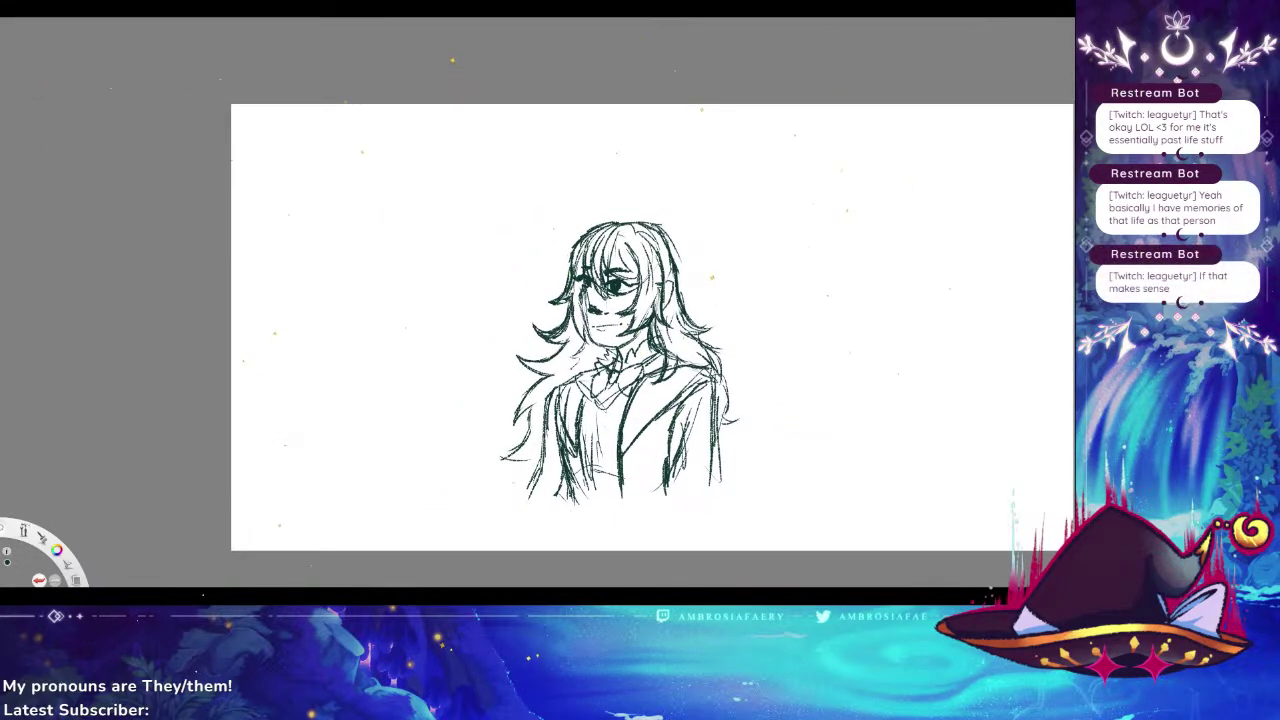
key("ctrl+v")
mouse_move(555, 321)
left_mouse_down()
mouse_move(441, 288)
mouse_move(514, 316)
left_mouse_up()
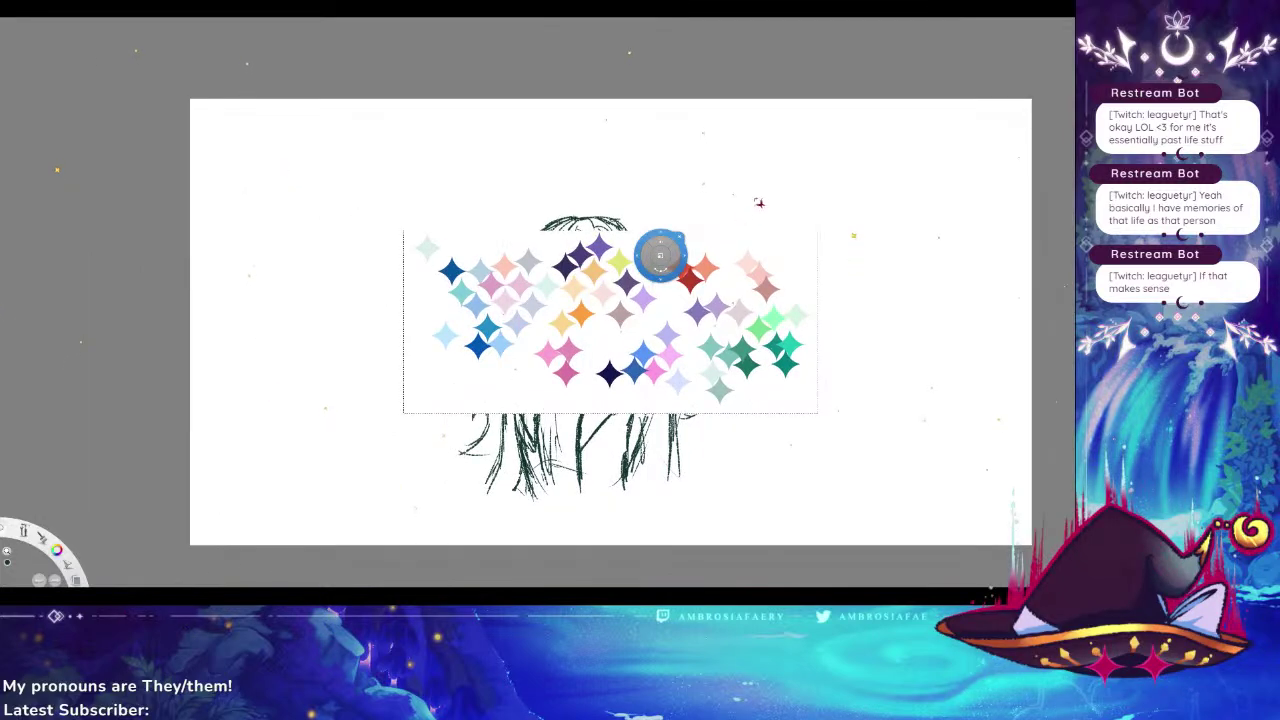
left_click_drag(757, 203, 726, 250)
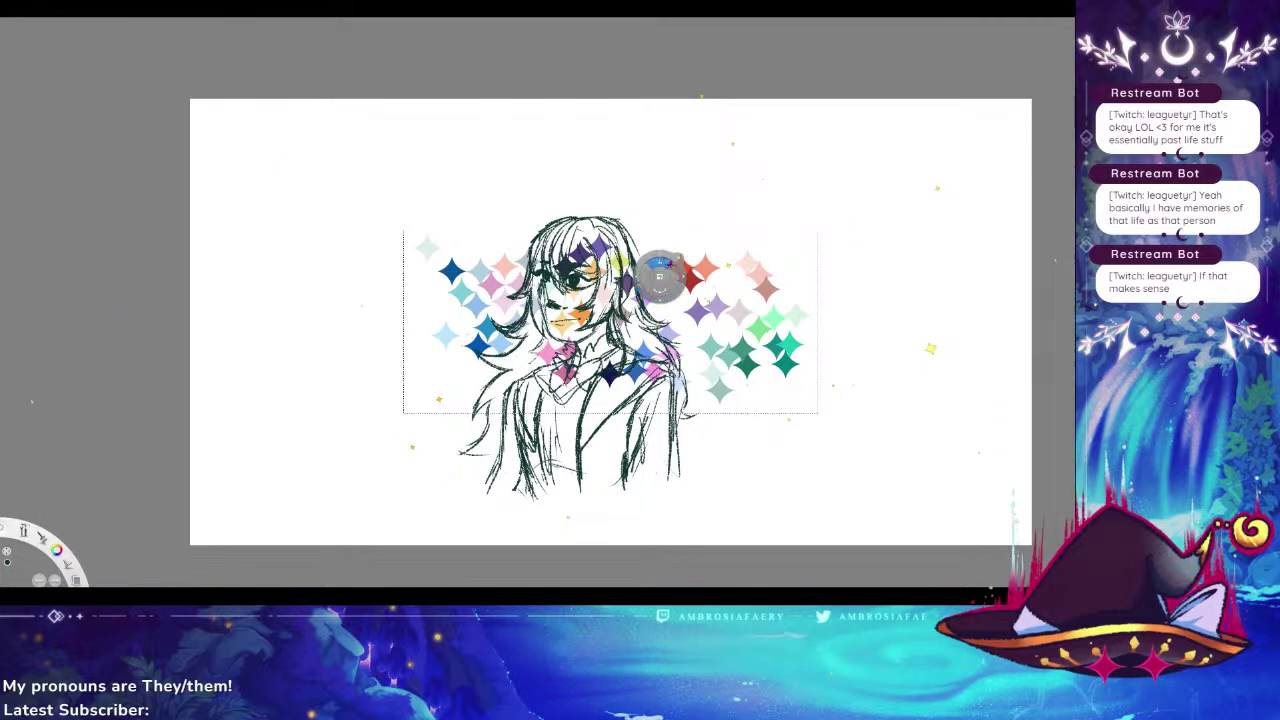
mouse_move(605, 308)
left_mouse_down()
mouse_move(845, 335)
mouse_move(788, 264)
mouse_move(818, 236)
left_mouse_up()
left_click(756, 160)
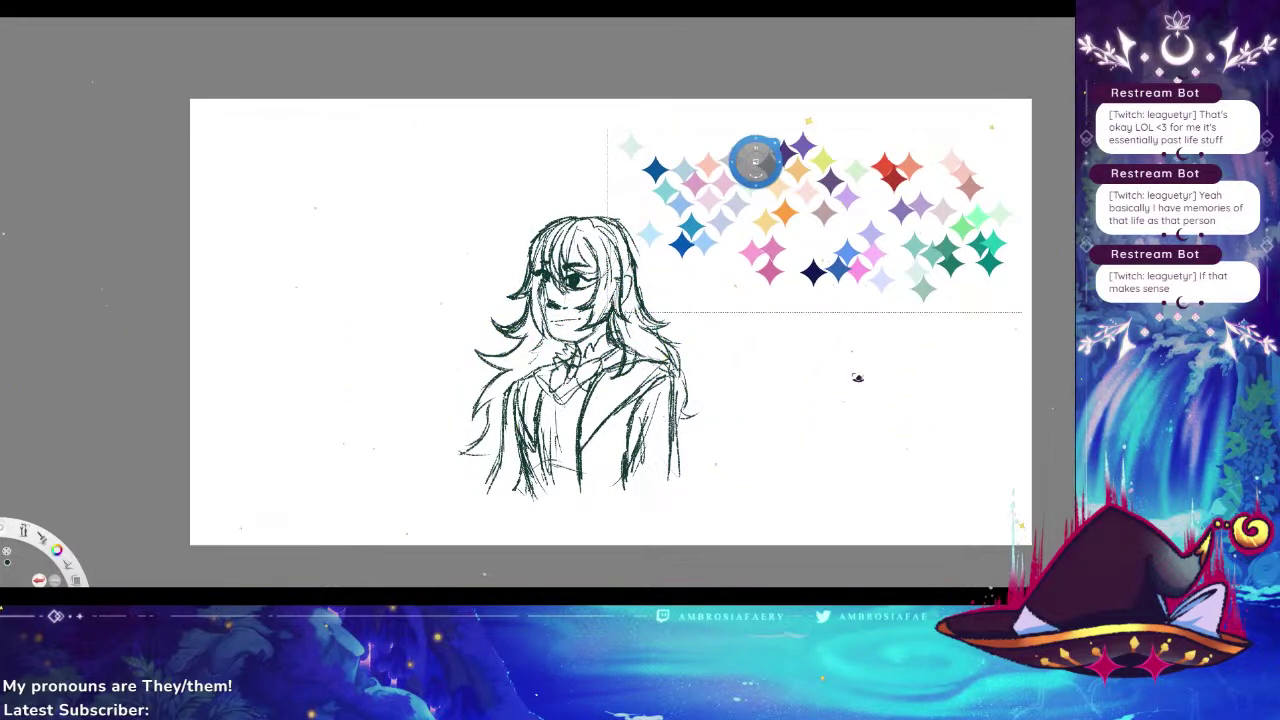
left_click_drag(741, 311, 736, 305)
left_click(748, 264)
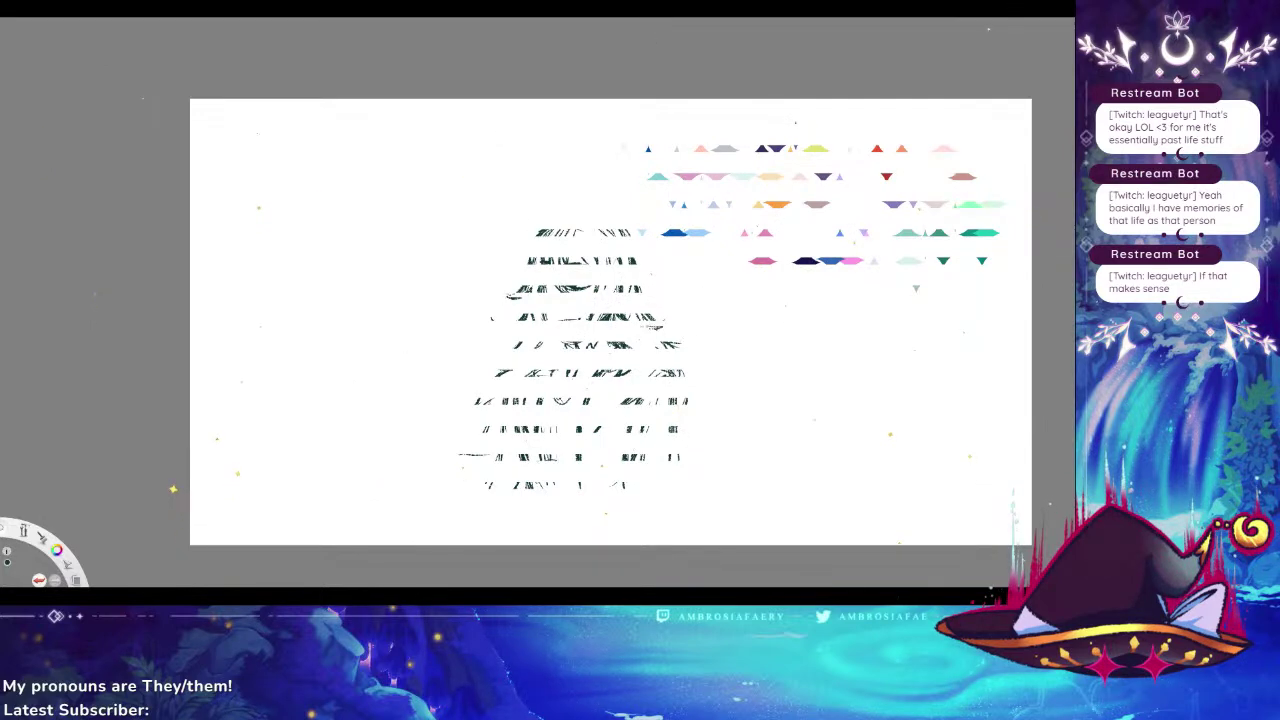
Clear the long-haired character sketch from the canvas
left_click_drag(640, 475, 605, 535)
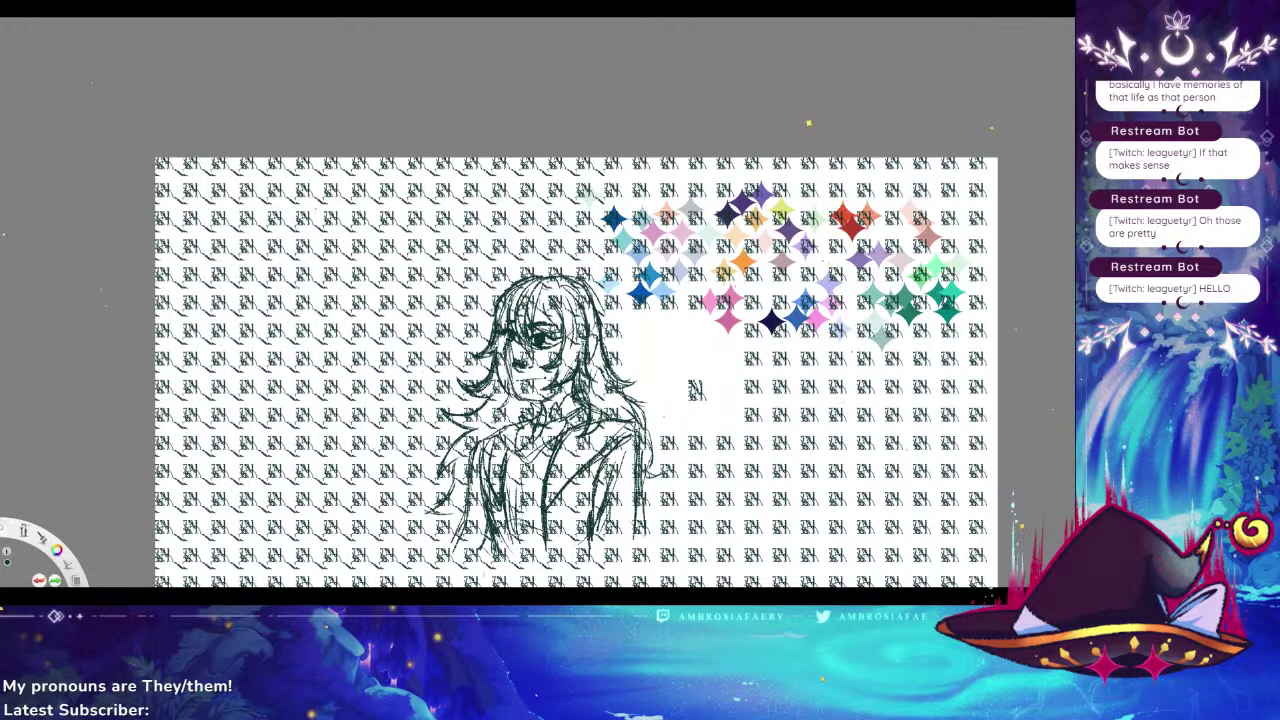
left_click_drag(447, 410, 380, 330)
scroll(470, 281, "up", 8)
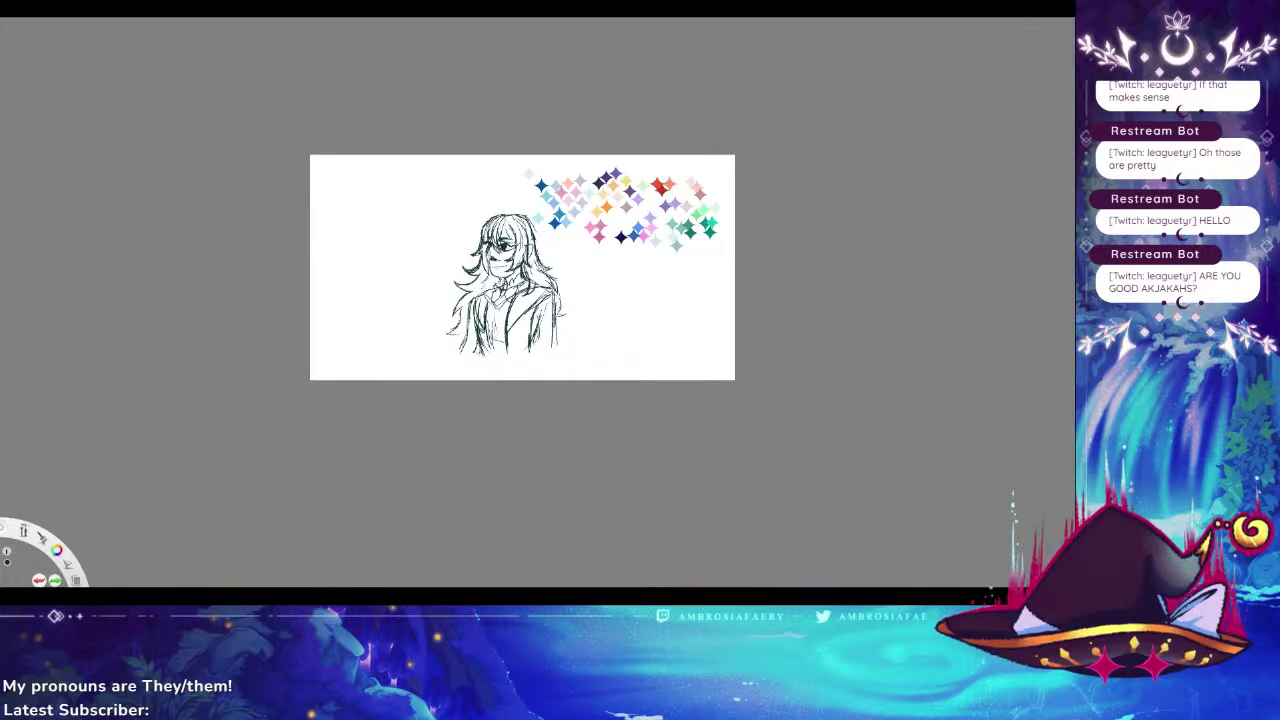
key("space")
left_click_drag(451, 320, 472, 378)
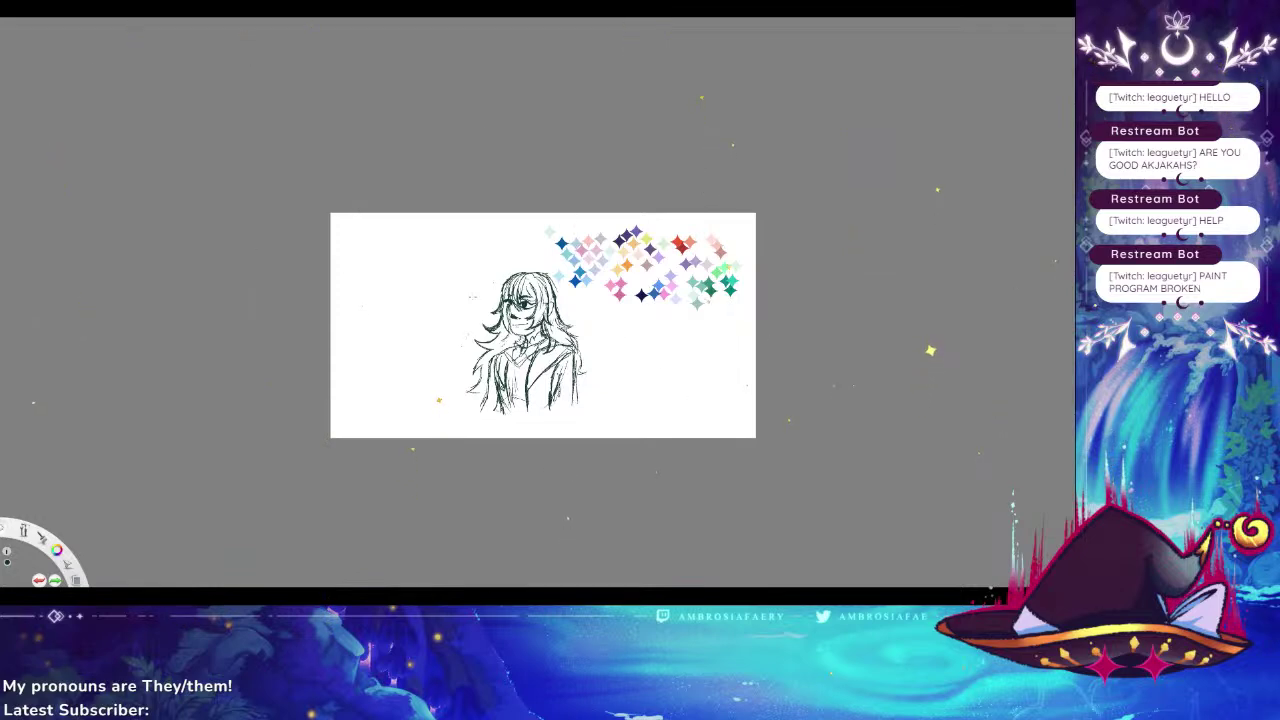
key("space")
mouse_move(569, 350)
left_mouse_down()
mouse_move(608, 283)
mouse_move(594, 336)
left_mouse_up()
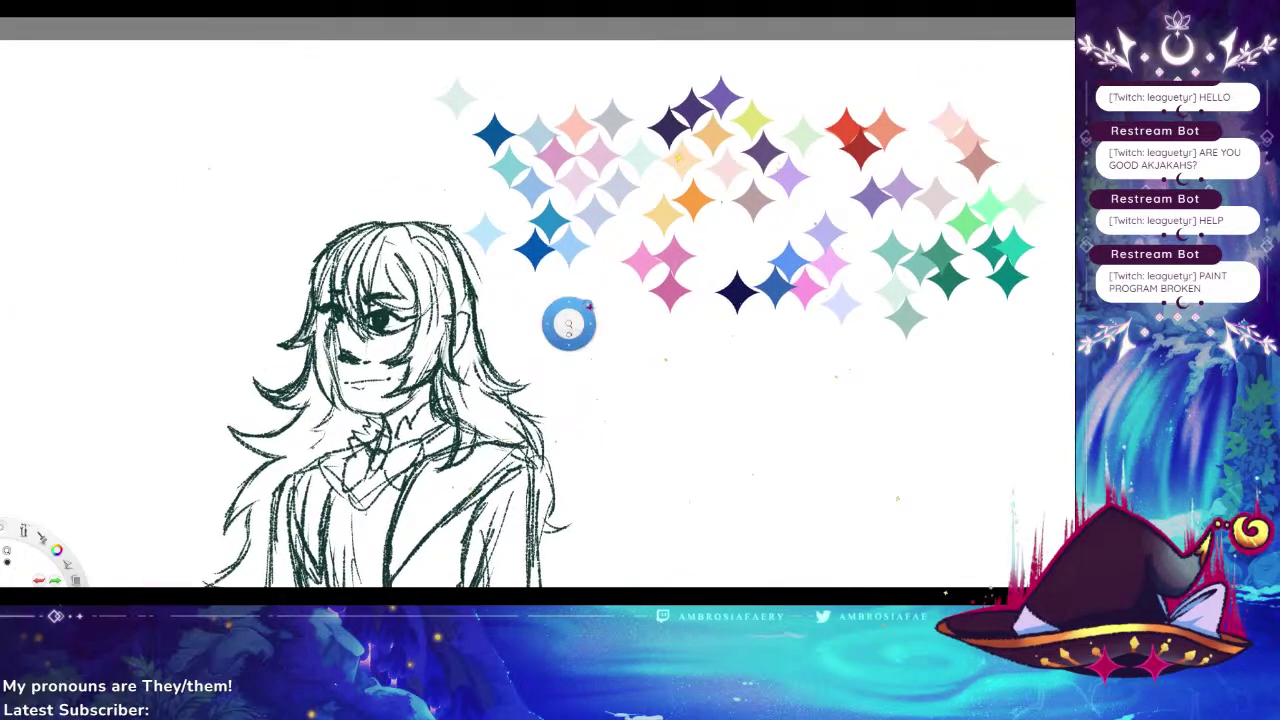
scroll(566, 320, "down", 3)
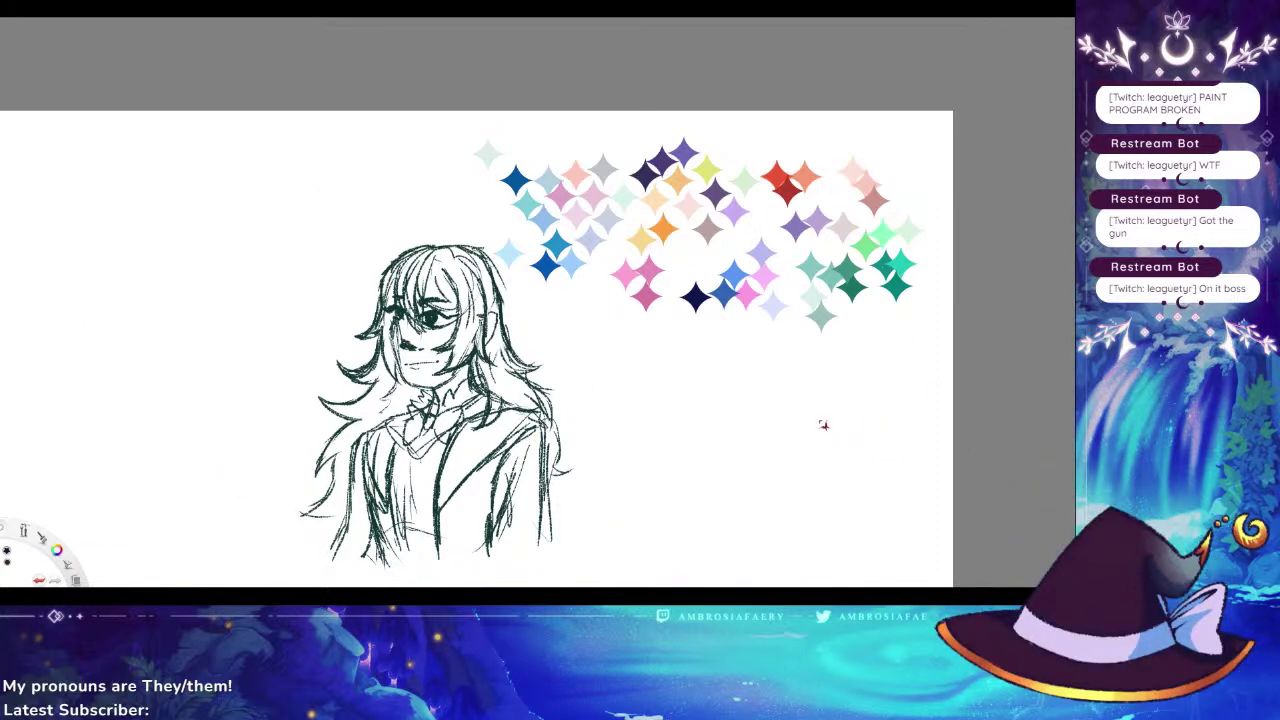
key("Delete")
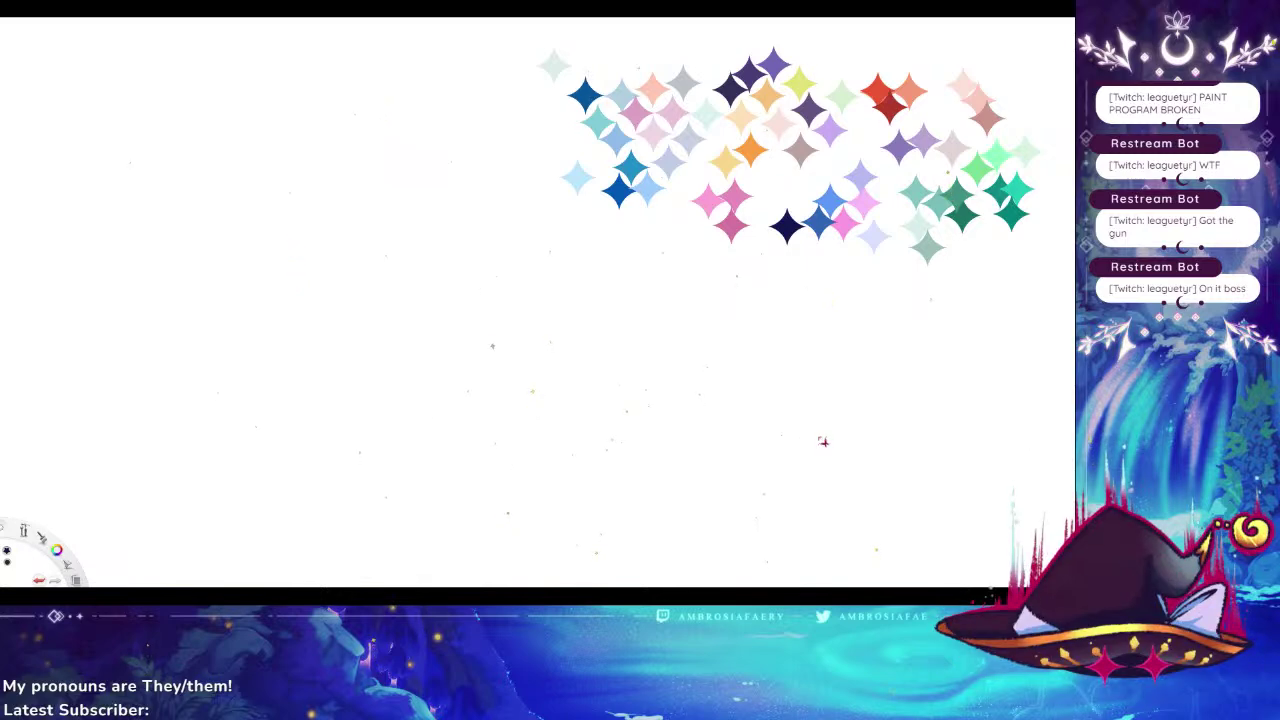
scroll(506, 321, "down", 1)
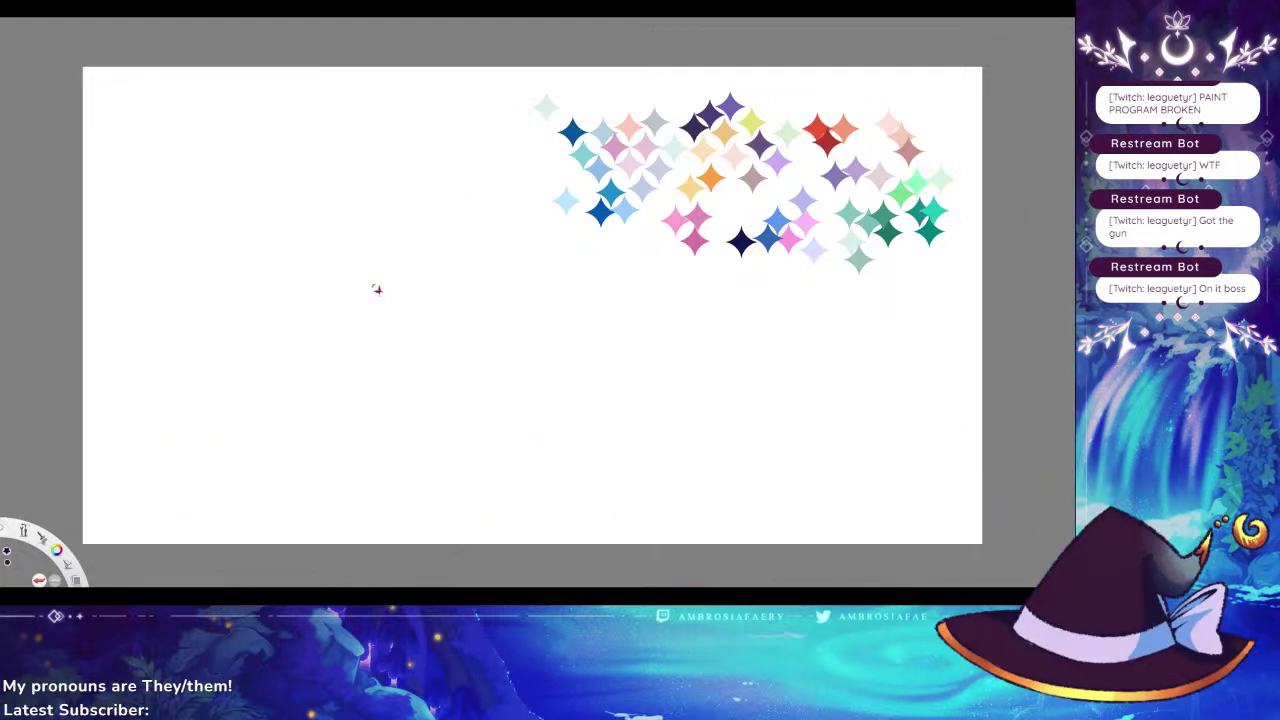
Try a winding stroke with the star stamp brush below the swatches and undo it
mouse_move(655, 190)
left_mouse_down()
mouse_move(593, 222)
mouse_move(598, 395)
mouse_move(618, 380)
left_mouse_up()
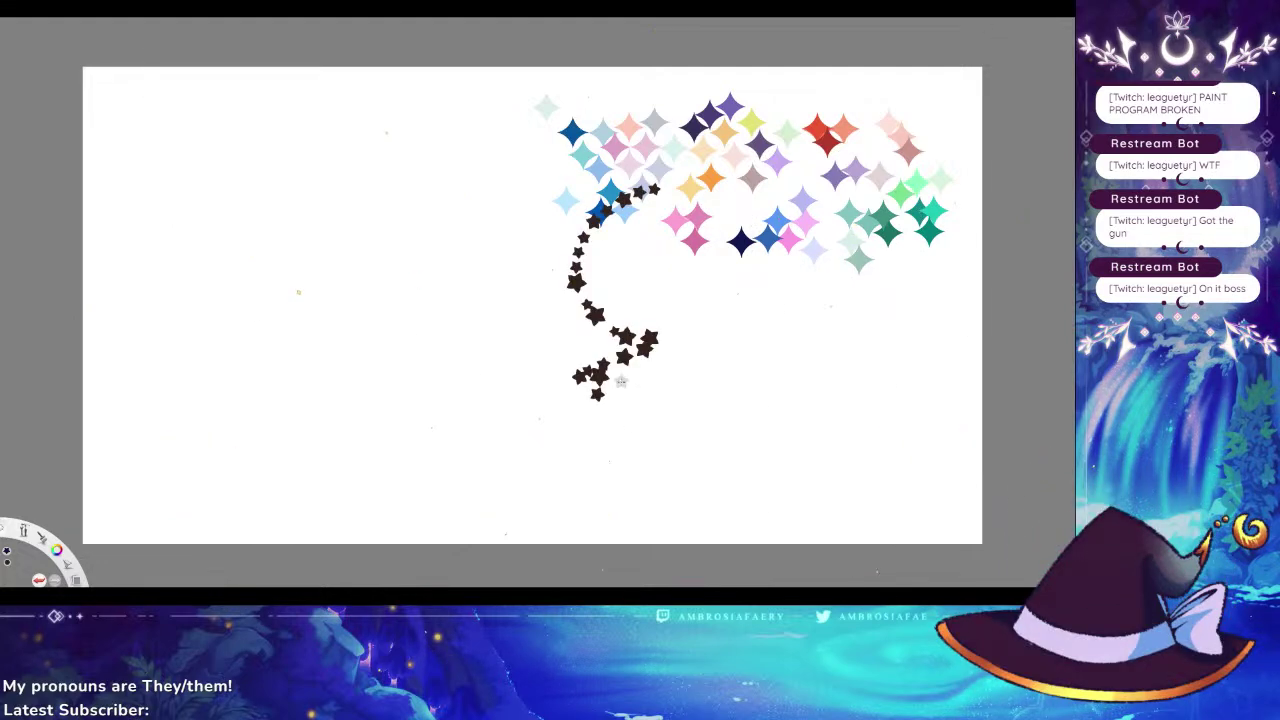
key("ctrl+z")
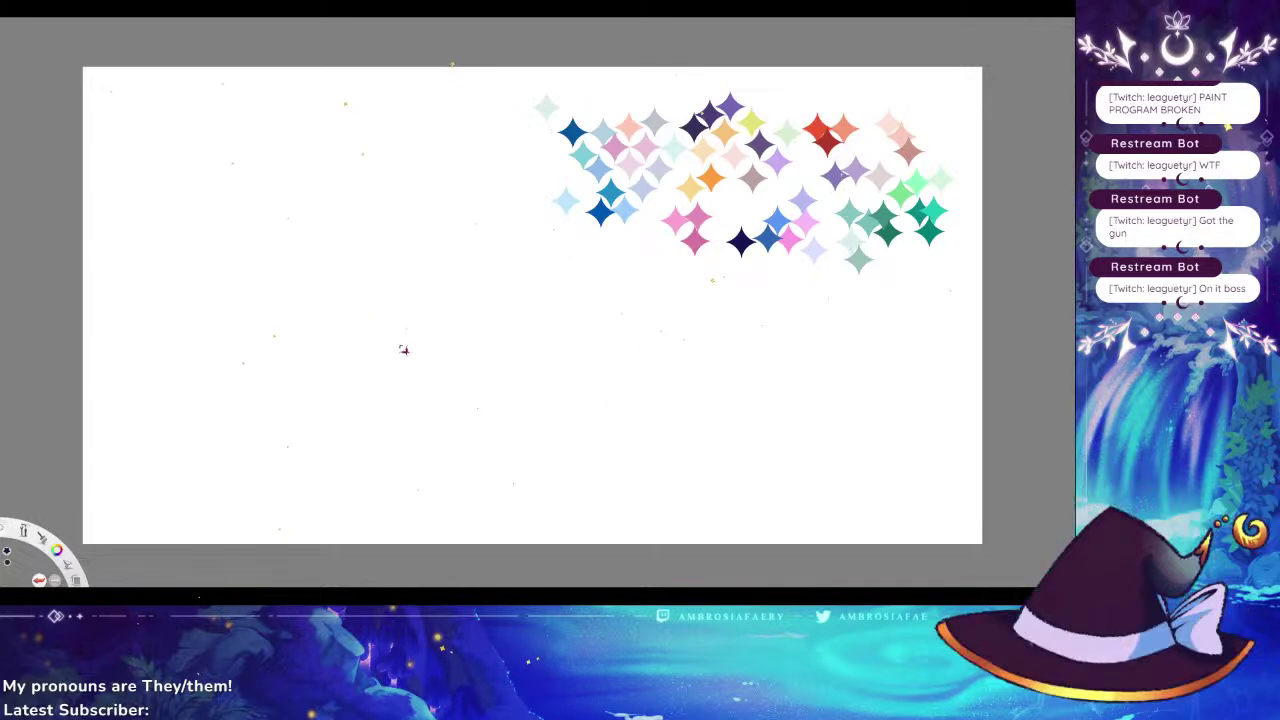
key("ctrl+z")
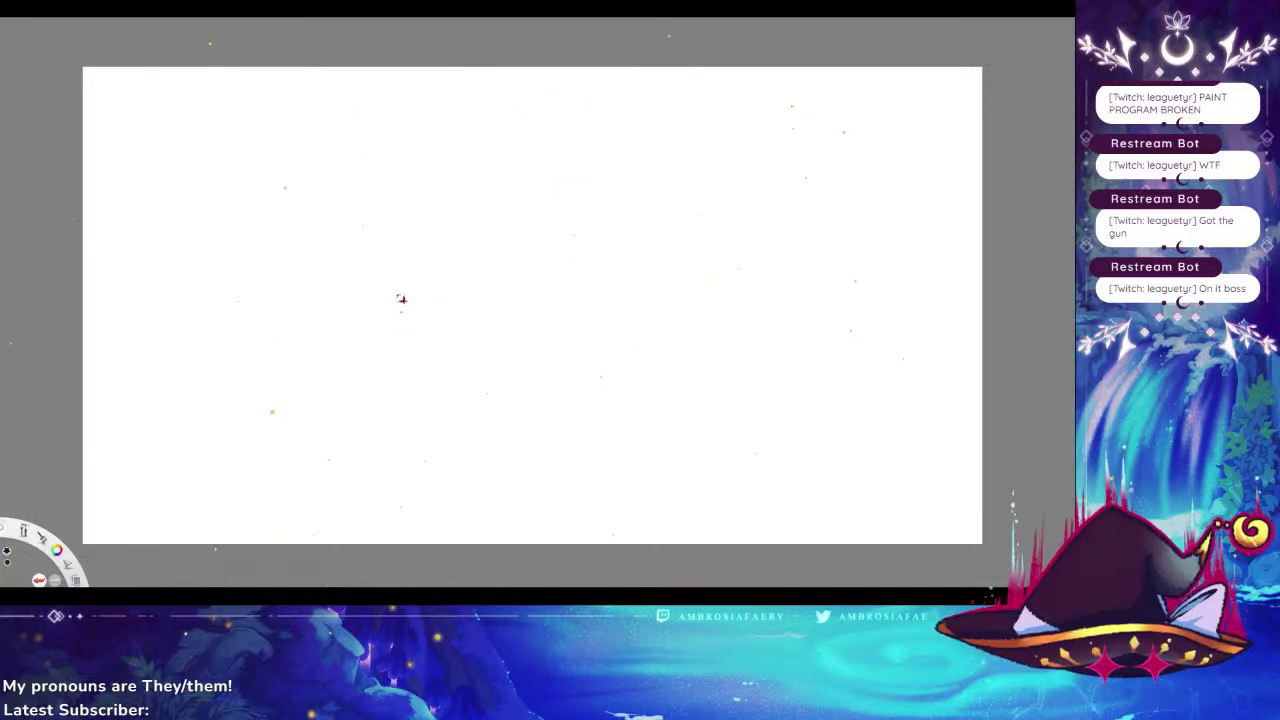
key("ctrl+z")
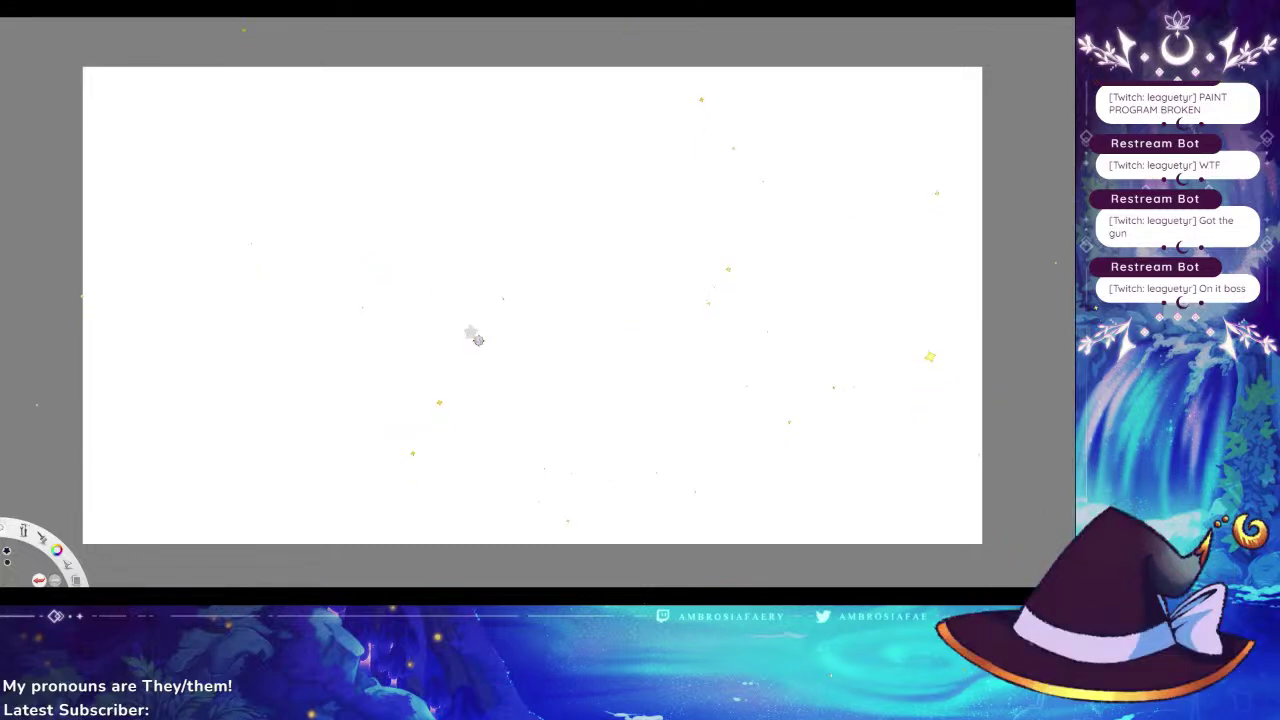
key("ctrl+y")
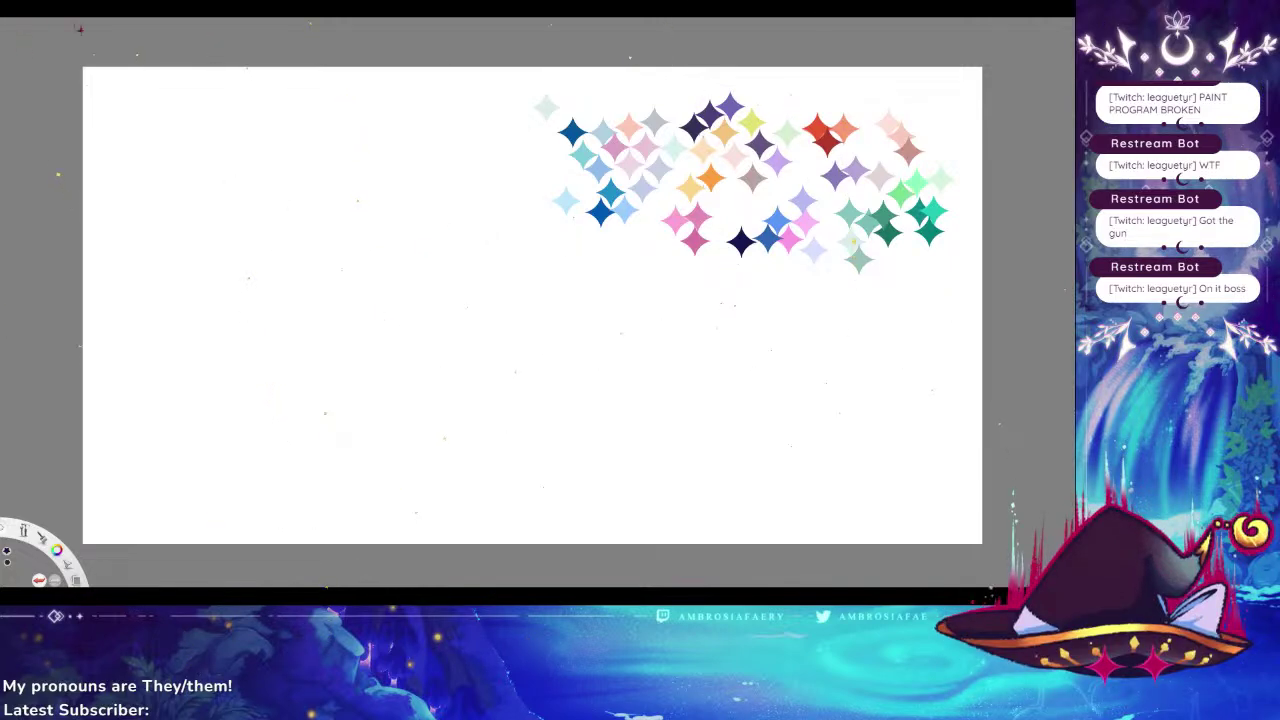
Create a new blank portrait canvas, and try out the sketching brush with a wavy stroke
key("ctrl+n")
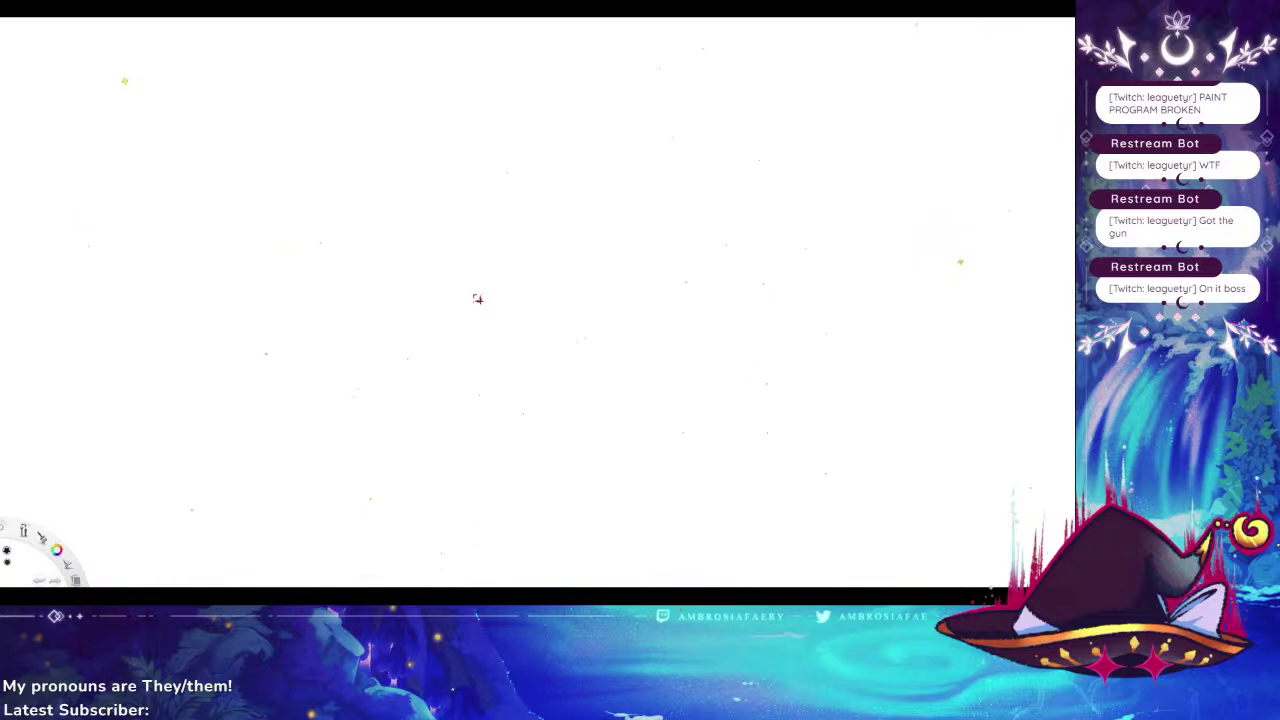
key("ctrl+0")
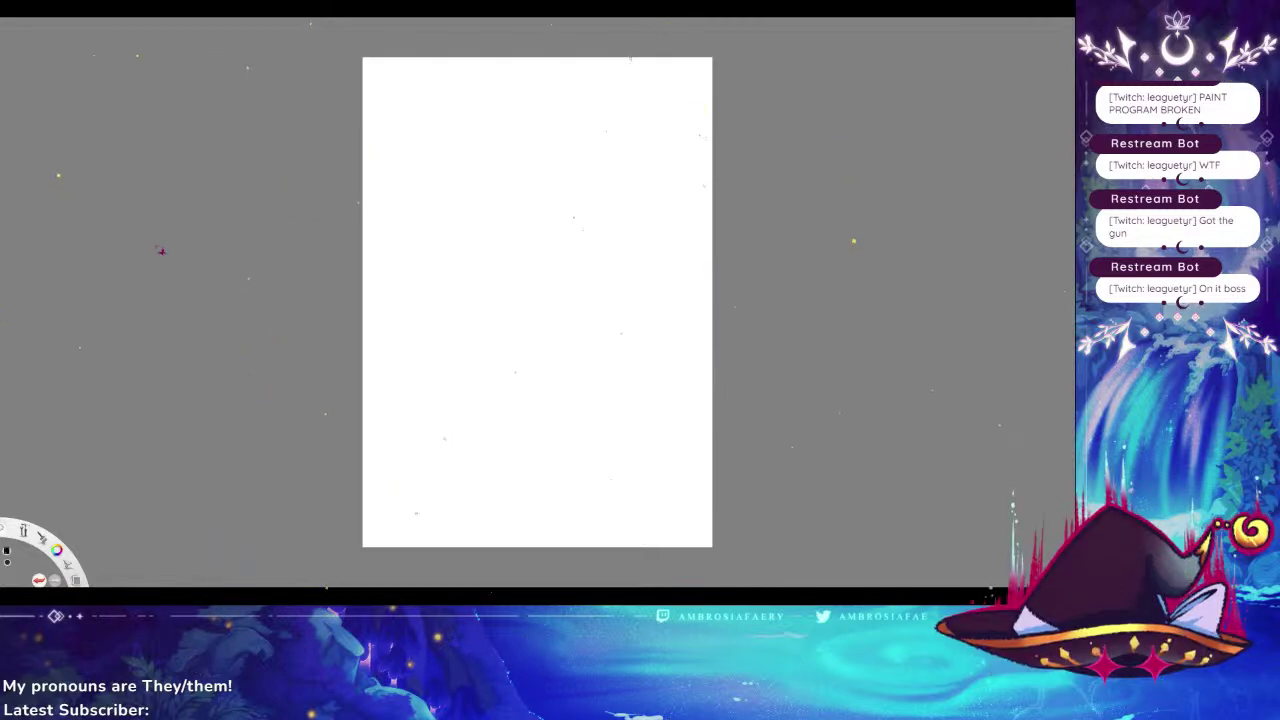
mouse_move(516, 201)
left_mouse_down()
mouse_move(497, 231)
mouse_move(535, 362)
left_mouse_up()
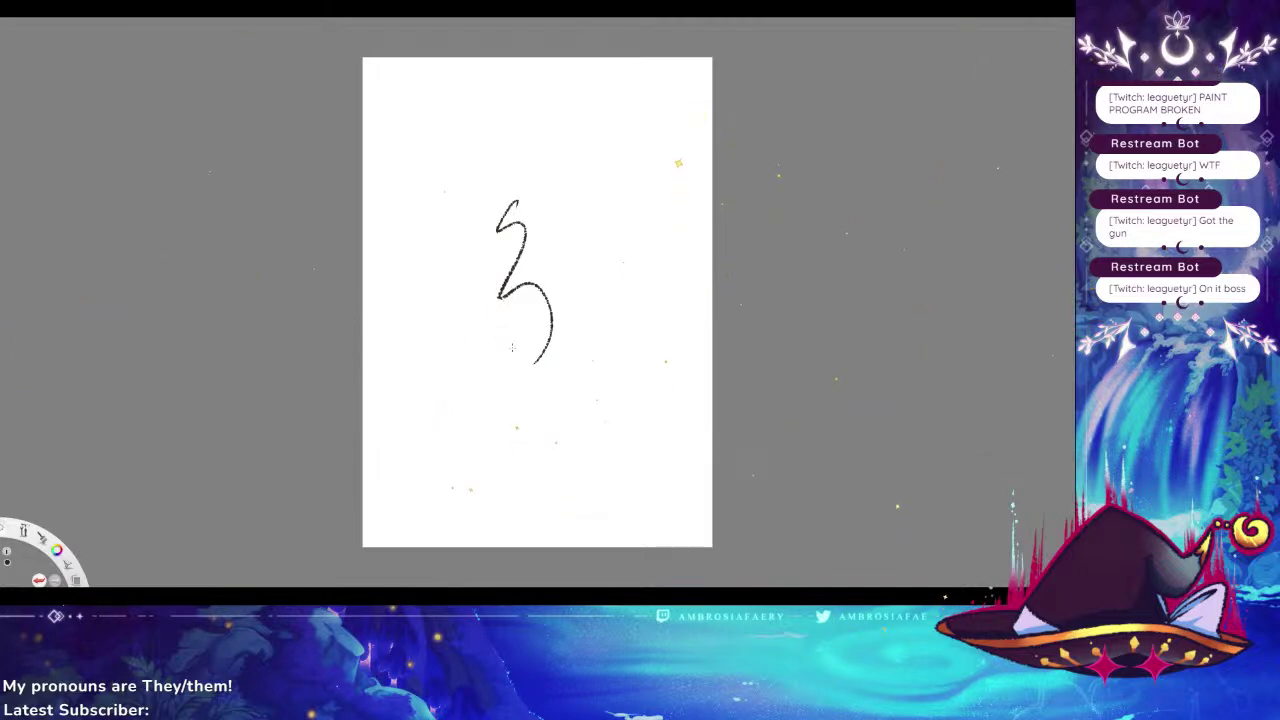
key("ctrl+z")
Sketch the head construction in the canvas's upper half, with a circular cranium, a face edge and a jaw
mouse_move(537, 147)
left_mouse_down()
mouse_move(512, 228)
mouse_move(560, 230)
mouse_move(480, 230)
mouse_move(517, 157)
mouse_move(479, 255)
left_mouse_up()
left_click_drag(474, 205, 480, 300)
mouse_move(476, 228)
left_mouse_down()
mouse_move(482, 305)
mouse_move(532, 325)
mouse_move(574, 275)
left_mouse_up()
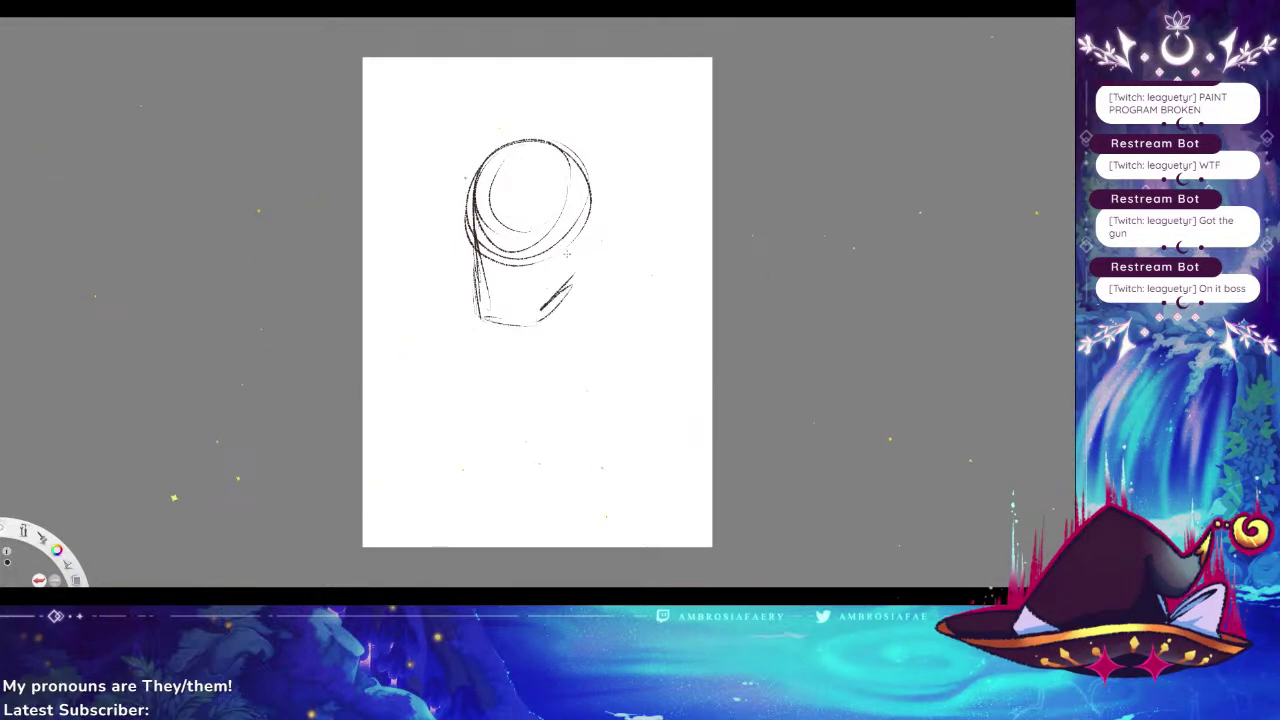
left_click_drag(474, 242, 485, 324)
Try a profile with forehead, brow and nose along the head's front edge, and undo it
mouse_move(470, 232)
left_mouse_down()
mouse_move(459, 264)
mouse_move(472, 276)
left_mouse_up()
mouse_move(471, 205)
left_mouse_down()
mouse_move(462, 230)
mouse_move(460, 178)
mouse_move(482, 150)
mouse_move(530, 142)
mouse_move(574, 152)
mouse_move(584, 190)
left_mouse_up()
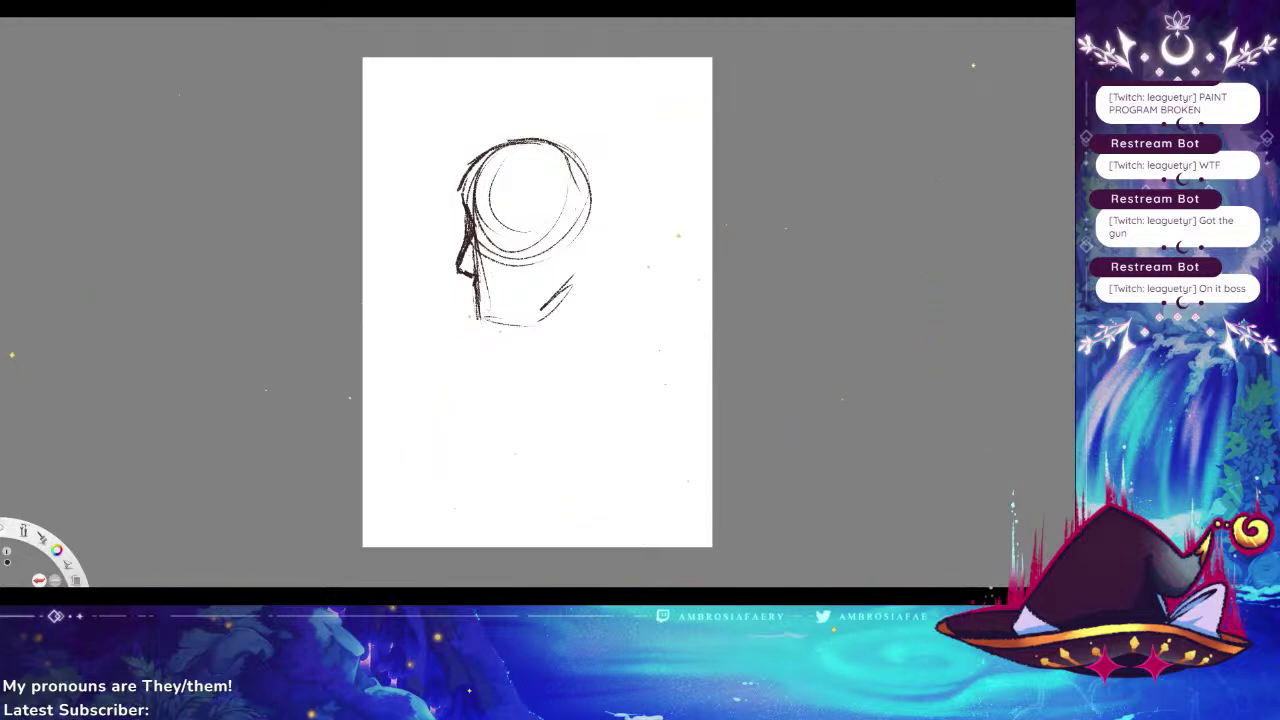
key("ctrl+z")
key("ctrl+z")
key("ctrl+z")
key("ctrl+z")
key("ctrl+z")
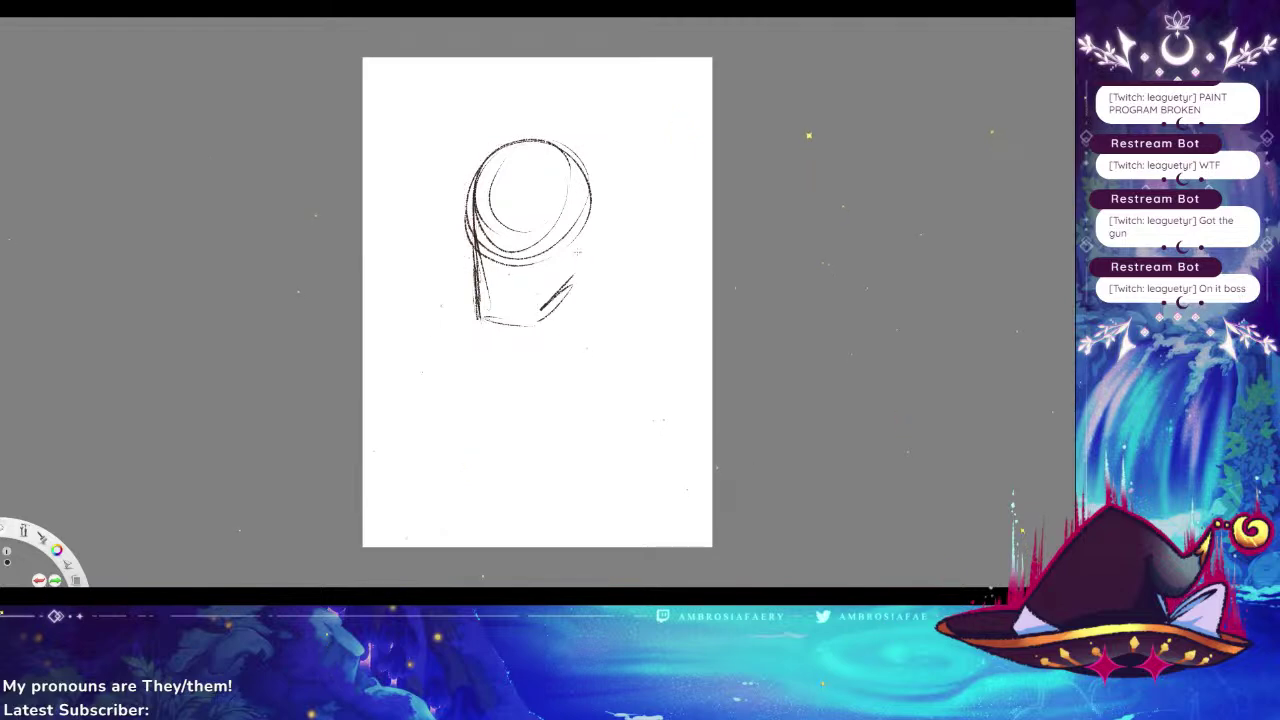
Outline the full head around the construction circle, from the rounded crown down to a narrow chin
mouse_move(460, 214)
left_mouse_down()
mouse_move(480, 324)
mouse_move(530, 328)
mouse_move(564, 304)
left_mouse_up()
left_click_drag(538, 330, 586, 258)
mouse_move(462, 228)
left_mouse_down()
mouse_move(462, 192)
mouse_move(500, 148)
mouse_move(532, 139)
left_mouse_up()
mouse_move(535, 143)
left_mouse_down()
mouse_move(558, 146)
mouse_move(588, 270)
left_mouse_up()
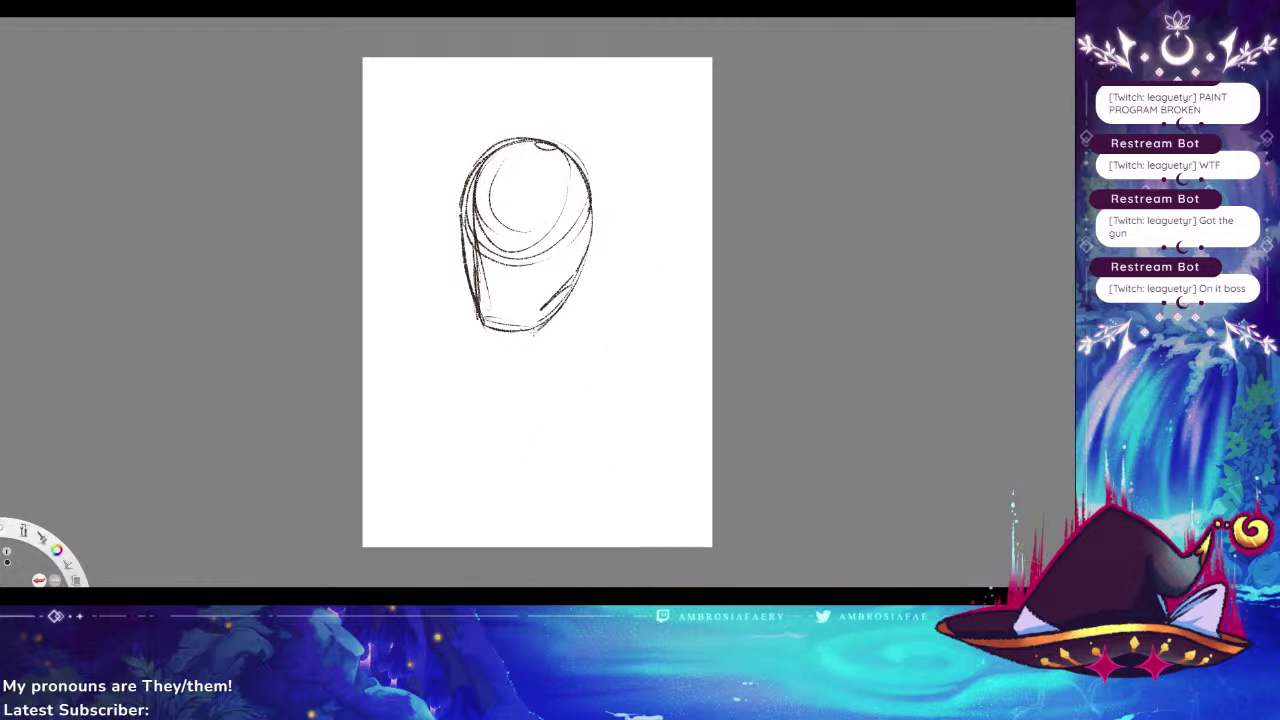
Sketch the neck, both shoulder slopes and the collarbone and chest lines below the head
left_click_drag(506, 335, 440, 398)
left_click_drag(586, 254, 560, 364)
left_click_drag(568, 312, 585, 367)
left_click_drag(508, 336, 457, 378)
mouse_move(475, 368)
left_mouse_down()
mouse_move(437, 374)
mouse_move(517, 407)
left_mouse_up()
mouse_move(484, 389)
left_mouse_down()
mouse_move(544, 427)
mouse_move(604, 404)
left_mouse_up()
left_click_drag(585, 370, 627, 396)
left_click_drag(627, 396, 560, 424)
mouse_move(506, 337)
left_mouse_down()
mouse_move(464, 375)
mouse_move(505, 358)
mouse_move(438, 376)
left_mouse_up()
left_click_drag(571, 298, 561, 336)
left_click_drag(458, 368, 548, 466)
left_click_drag(612, 392, 630, 440)
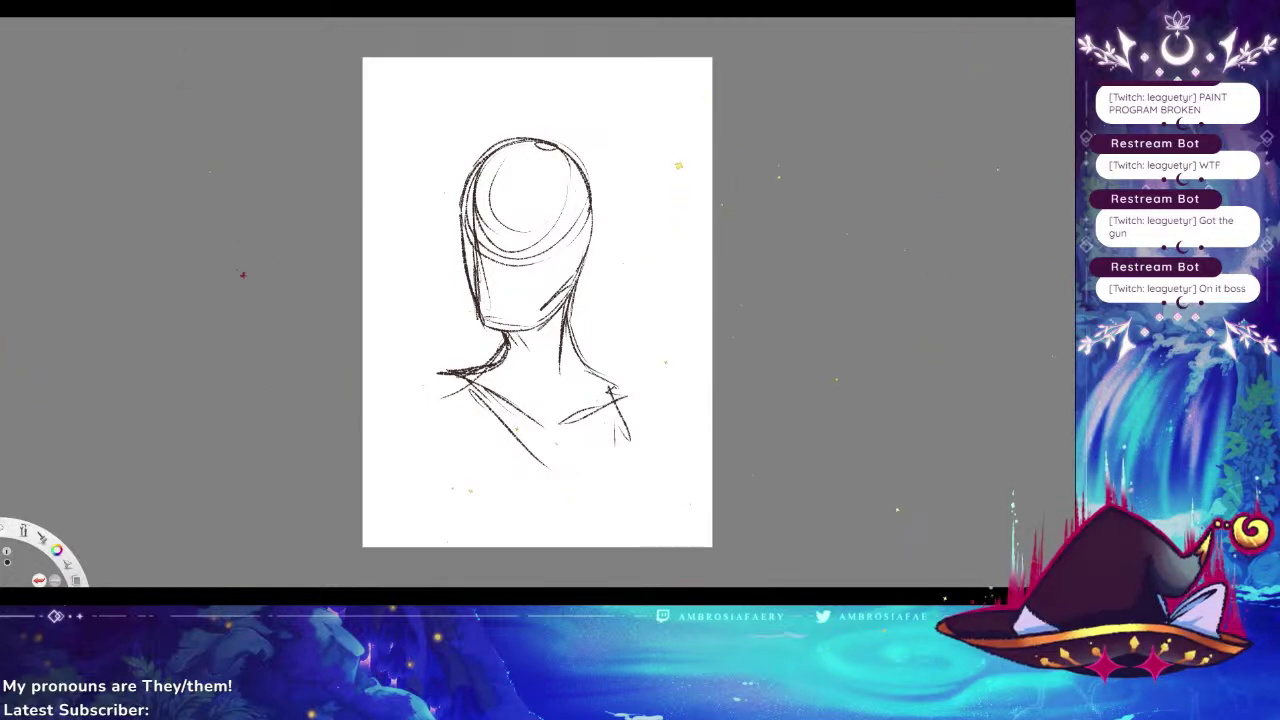
Erase the construction lines inside the head outline, leaving a blank face
mouse_move(525, 240)
left_mouse_down()
mouse_move(482, 242)
mouse_move(482, 192)
left_mouse_up()
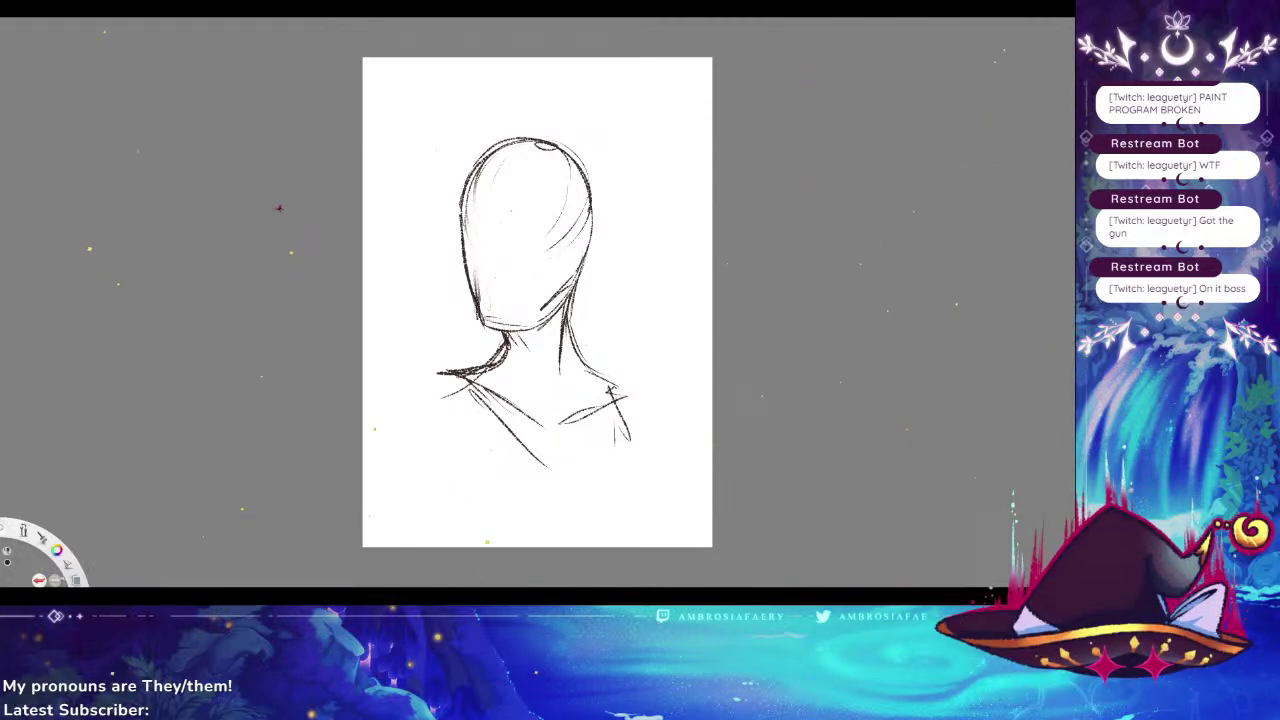
mouse_move(480, 308)
left_mouse_down()
mouse_move(464, 212)
mouse_move(474, 176)
left_mouse_up()
key("ctrl+z")
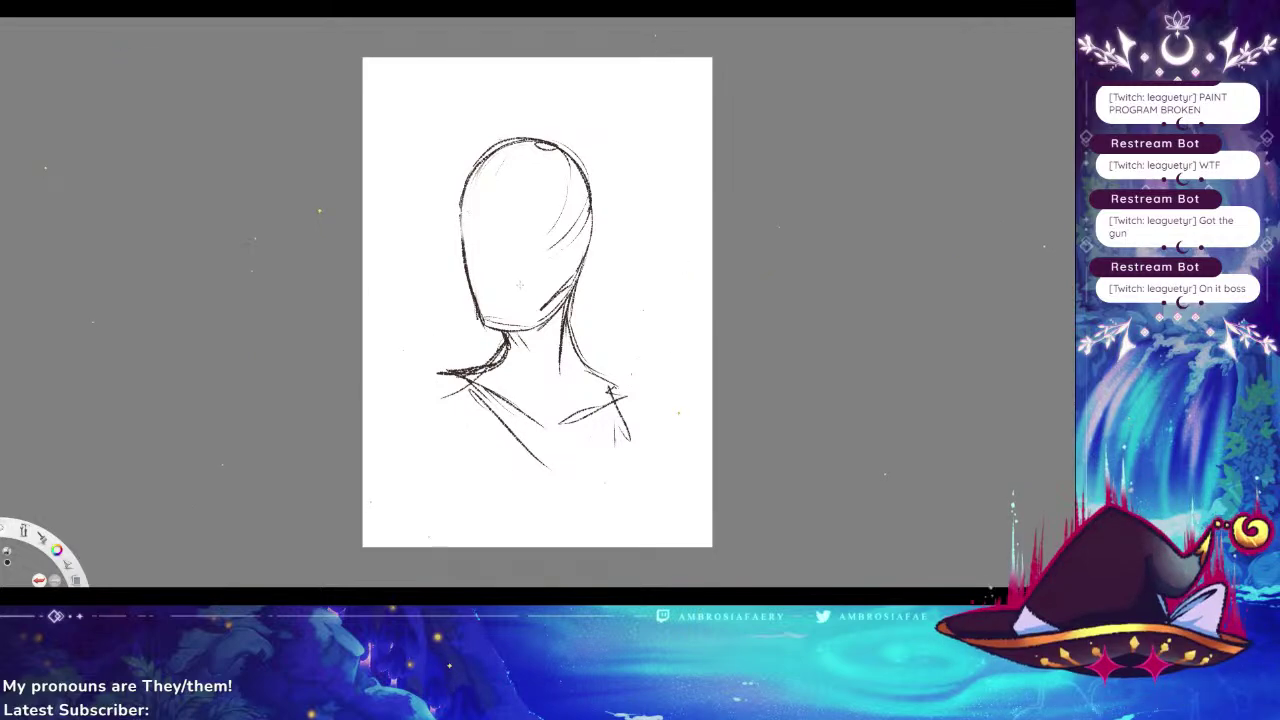
key("ctrl+z")
key("ctrl+z")
key("ctrl+z")
key("ctrl+z")
key("ctrl+z")
key("ctrl+z")
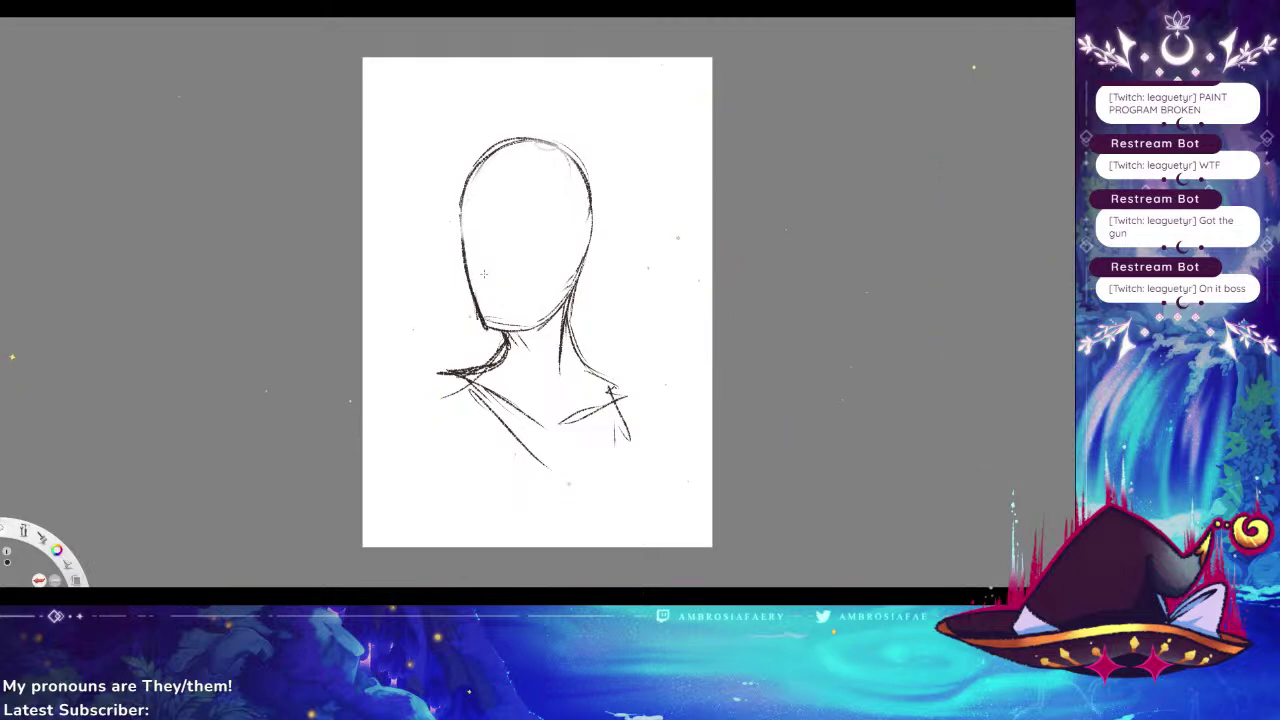
Draw a vertical centre guideline on the face, and add both eyes with heavy upper lashes, dark irises and eyebrows
left_click_drag(491, 238, 494, 280)
mouse_move(489, 212)
left_mouse_down()
mouse_move(493, 250)
mouse_move(452, 223)
mouse_move(487, 224)
mouse_move(443, 226)
mouse_move(518, 223)
left_mouse_up()
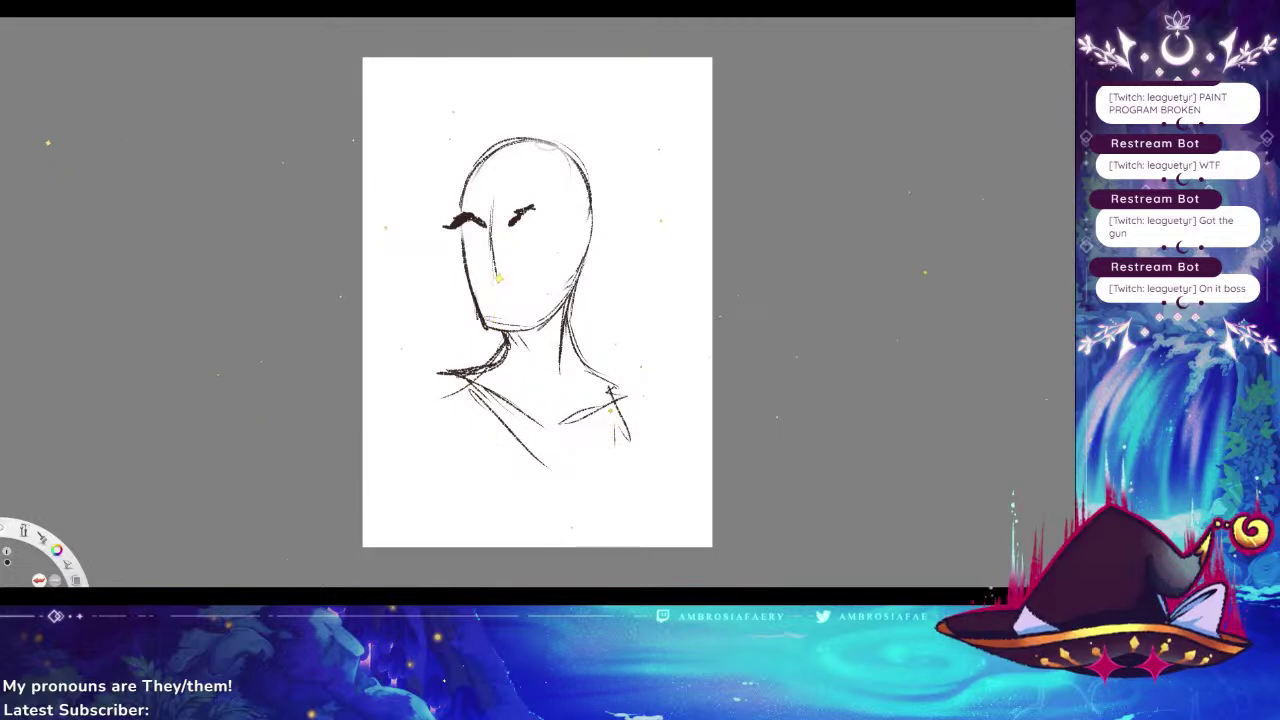
left_click_drag(536, 210, 556, 217)
left_click_drag(554, 224, 564, 217)
left_click_drag(464, 237, 476, 245)
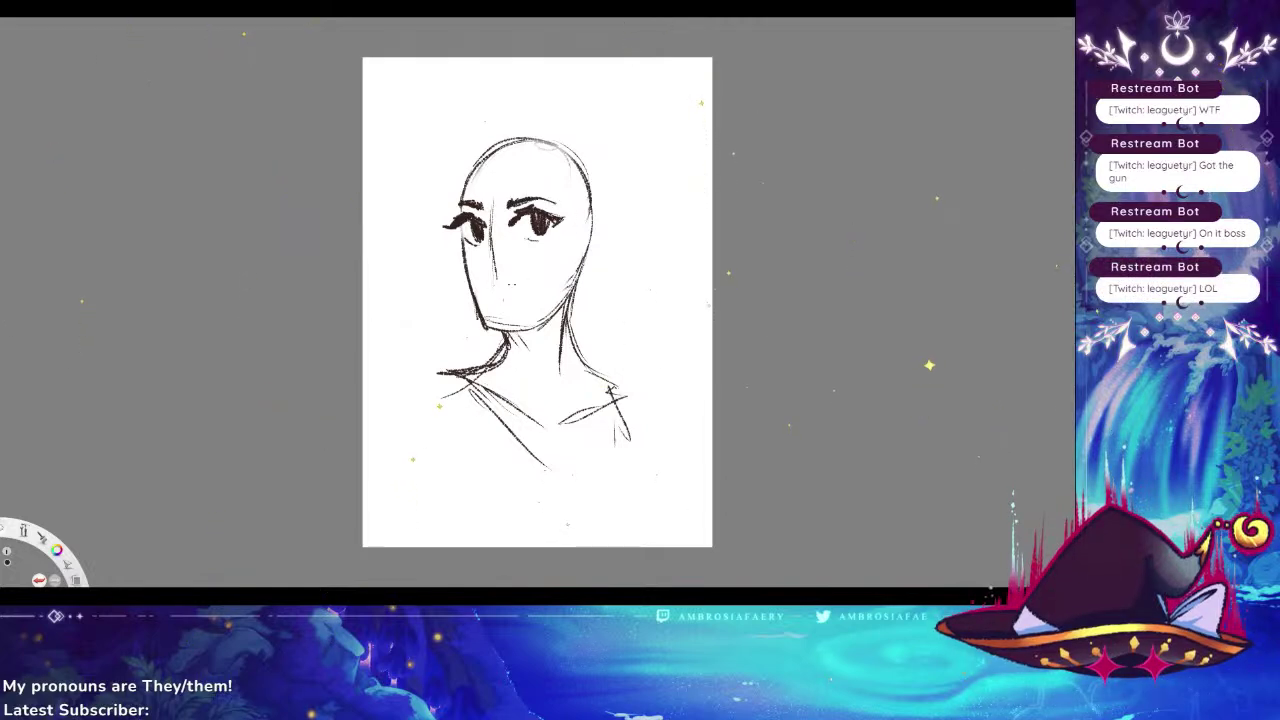
Draw the nose, closed mouth and ear on the face, and darken the jaw line
left_click_drag(484, 270, 508, 278)
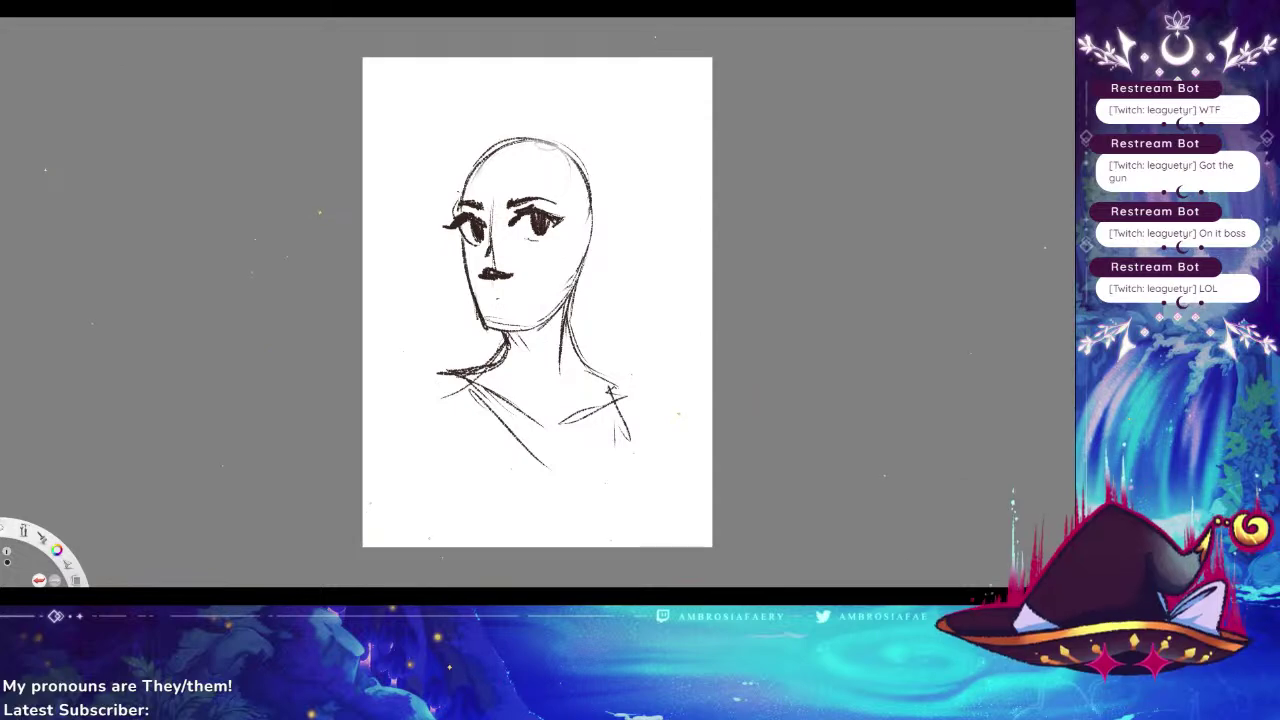
left_click_drag(498, 300, 522, 299)
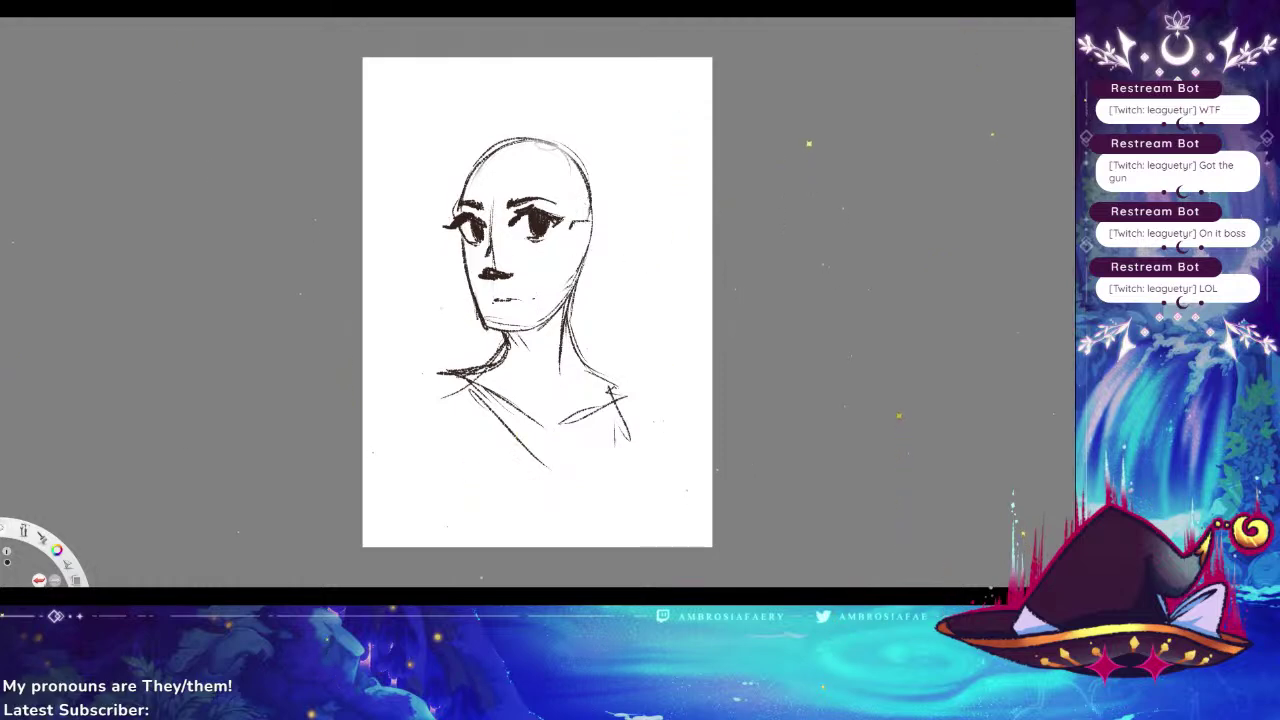
mouse_move(588, 219)
left_mouse_down()
mouse_move(606, 228)
mouse_move(589, 259)
left_mouse_up()
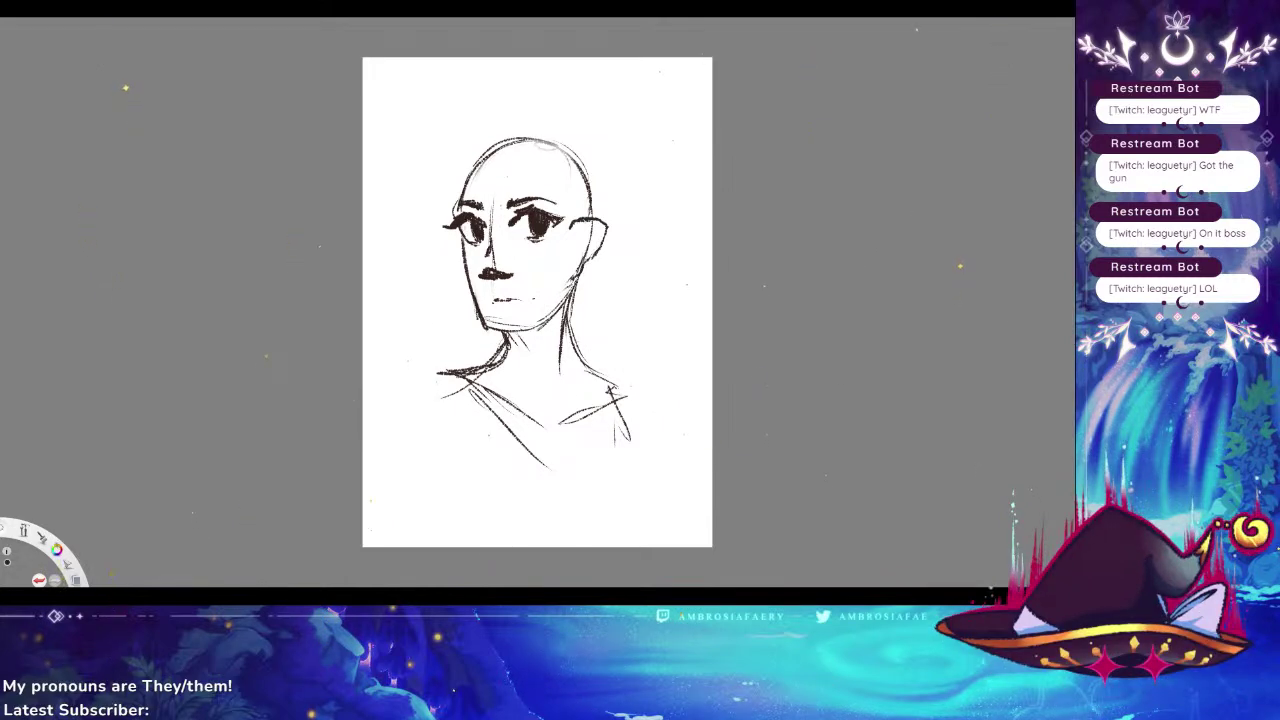
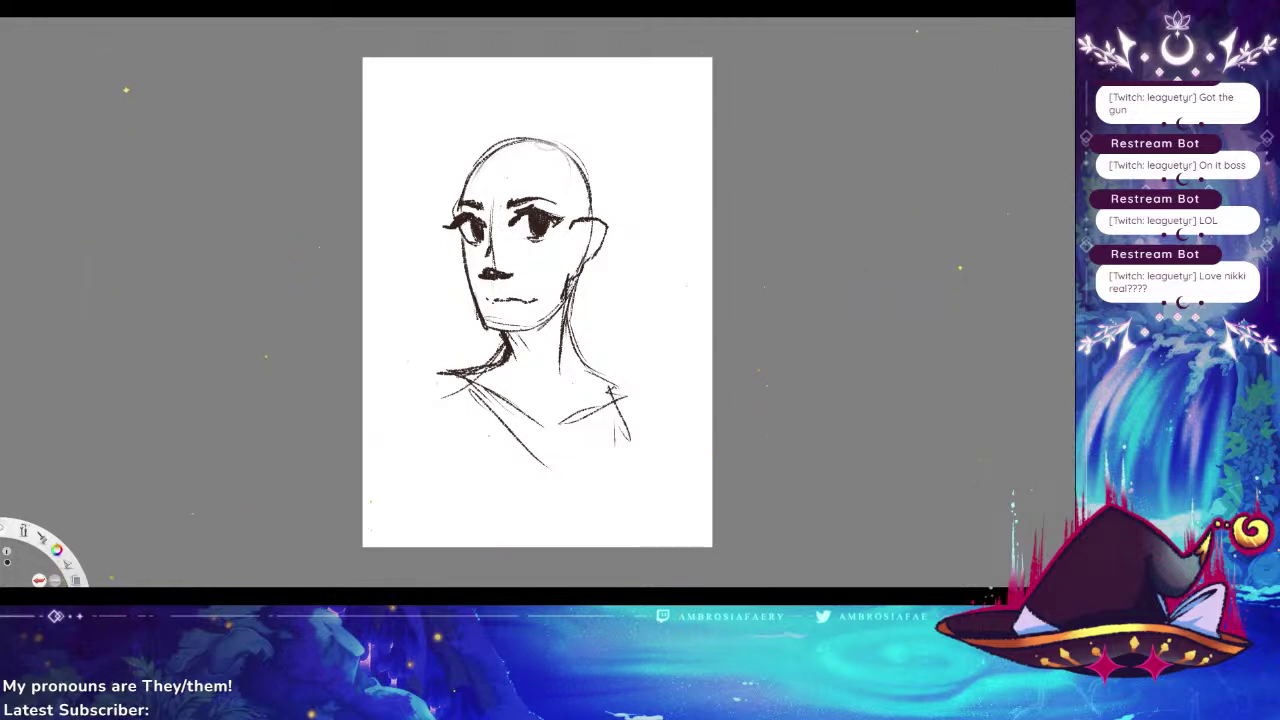
left_click_drag(567, 277, 555, 303)
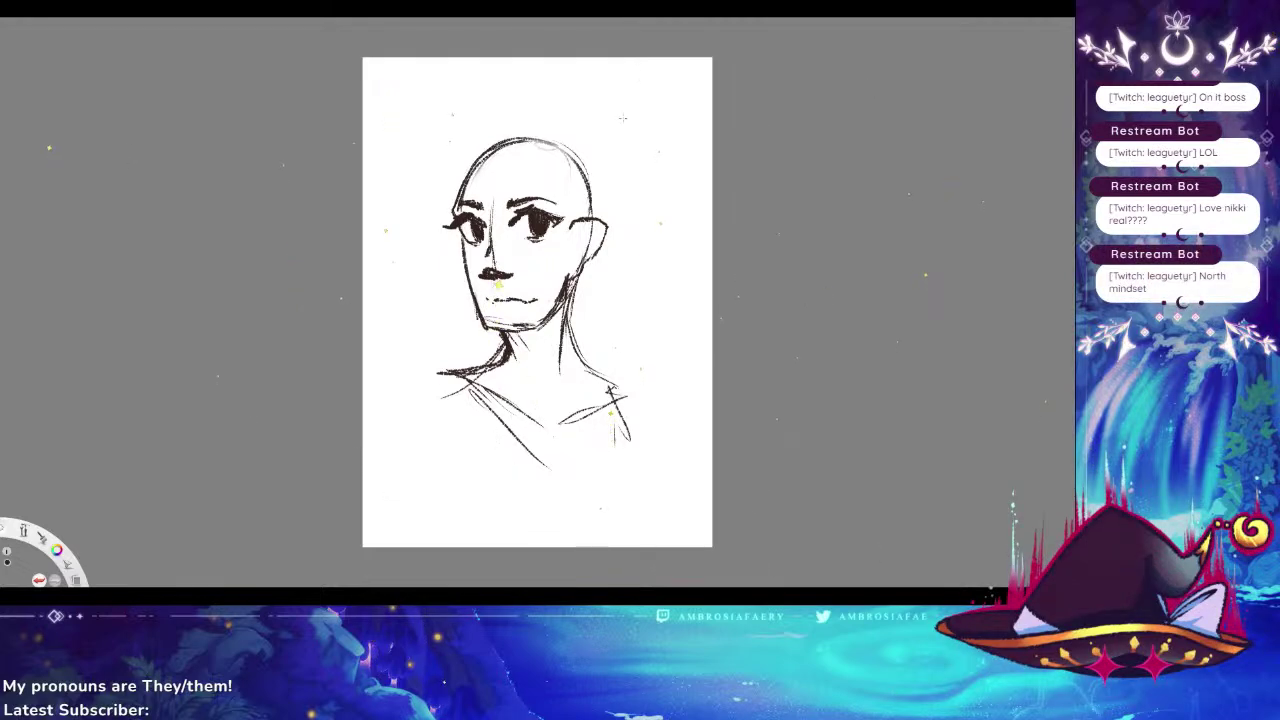
Sketch face-framing hair strands over the forehead and both cheeks, and outline the hair around the crown
left_click_drag(465, 162, 442, 254)
mouse_move(450, 202)
left_mouse_down()
mouse_move(436, 244)
mouse_move(424, 243)
mouse_move(460, 300)
left_mouse_up()
left_click_drag(451, 252, 470, 264)
mouse_move(475, 178)
left_mouse_down()
mouse_move(481, 208)
mouse_move(505, 215)
left_mouse_up()
mouse_move(536, 172)
left_mouse_down()
mouse_move(560, 232)
mouse_move(542, 286)
left_mouse_up()
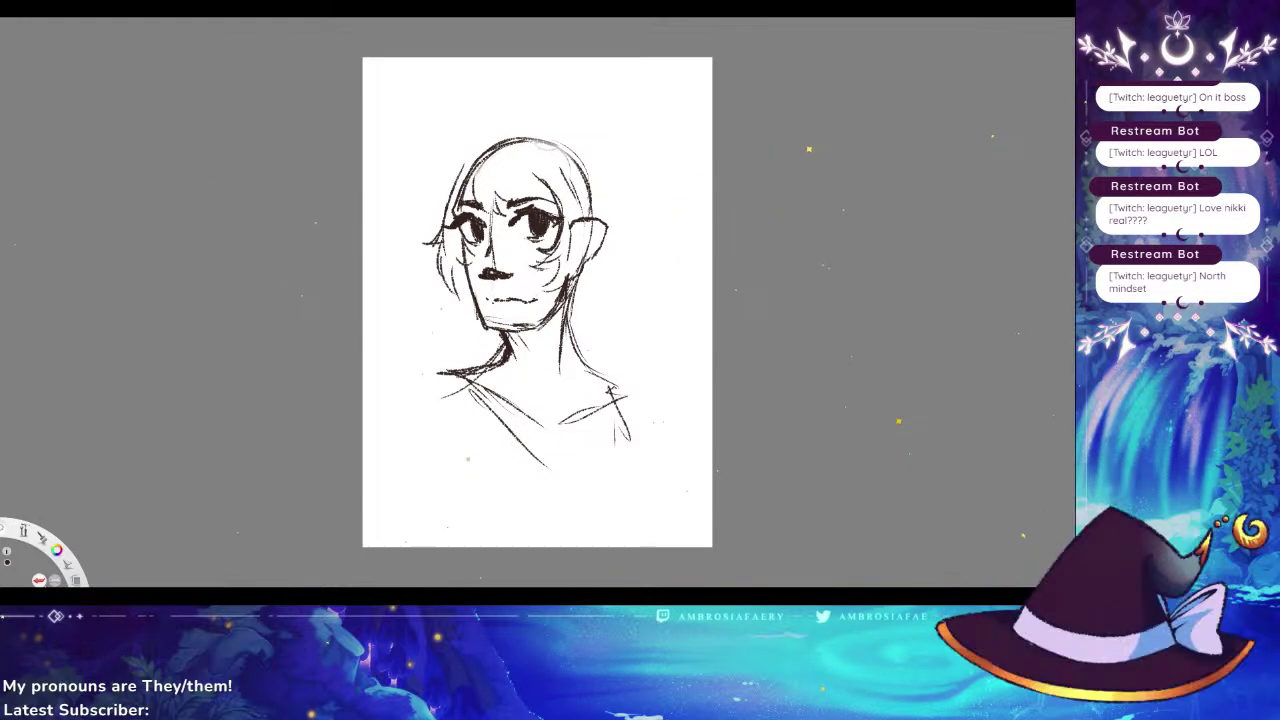
left_click_drag(558, 280, 532, 292)
mouse_move(451, 180)
left_mouse_down()
mouse_move(497, 139)
mouse_move(524, 139)
mouse_move(566, 155)
mouse_move(588, 190)
left_mouse_up()
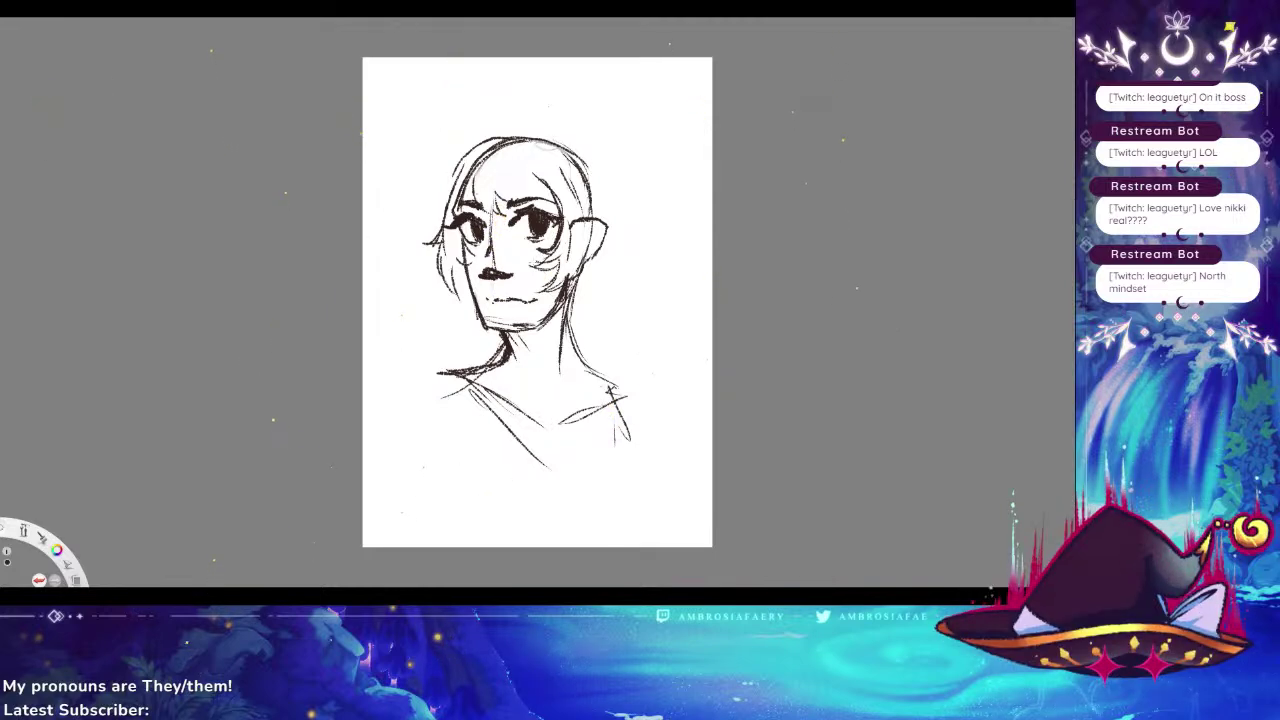
Extend the hair down past both shoulders with wavy locks that end in flicked-out tips
mouse_move(458, 262)
left_mouse_down()
mouse_move(448, 324)
mouse_move(422, 300)
mouse_move(450, 318)
mouse_move(416, 304)
mouse_move(418, 318)
left_mouse_up()
left_click_drag(452, 308, 400, 385)
left_click_drag(590, 182, 618, 262)
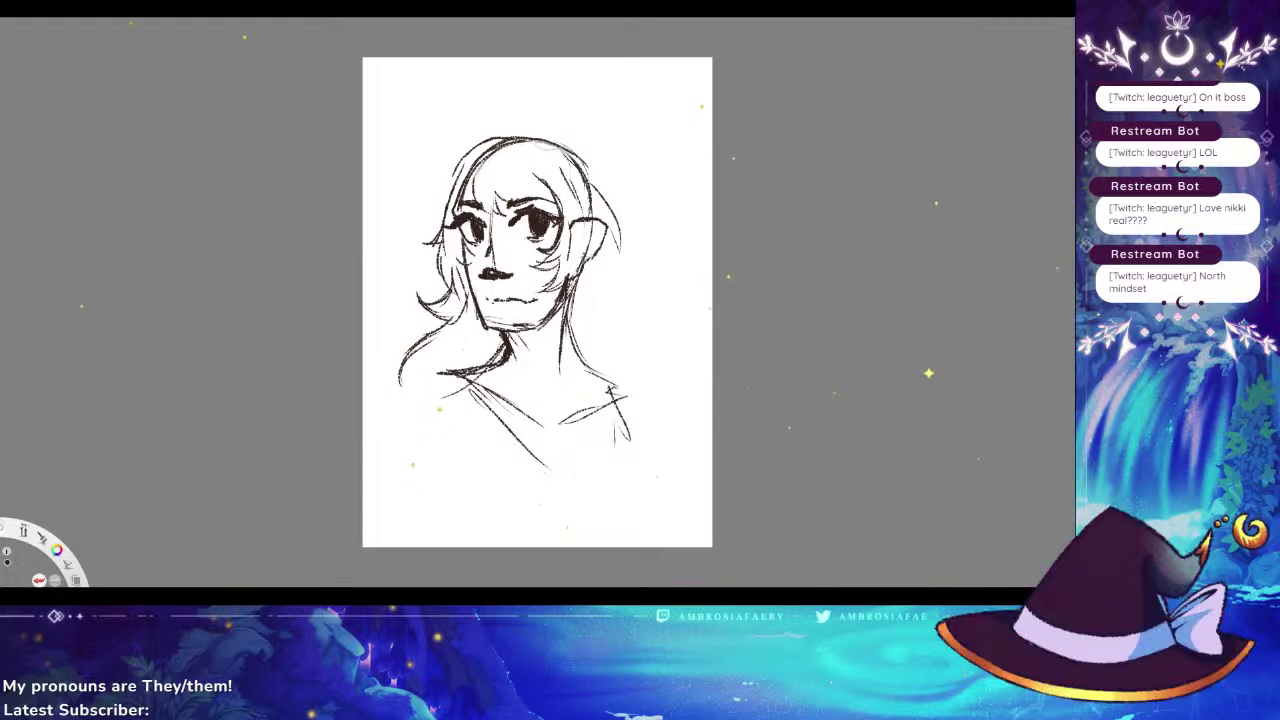
left_click_drag(583, 165, 610, 249)
mouse_move(606, 202)
left_mouse_down()
mouse_move(624, 267)
mouse_move(591, 273)
mouse_move(632, 352)
left_mouse_up()
mouse_move(626, 306)
left_mouse_down()
mouse_move(634, 355)
mouse_move(617, 361)
left_mouse_up()
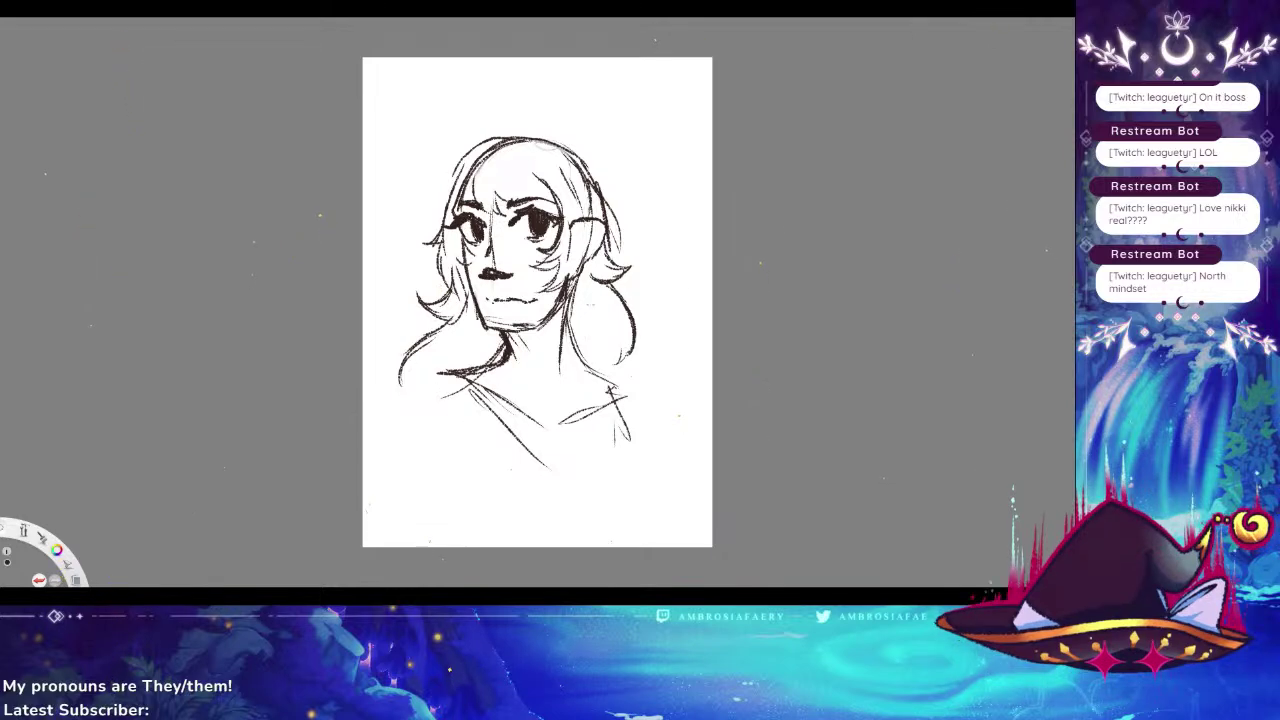
left_click_drag(624, 352, 662, 396)
left_click_drag(630, 348, 666, 370)
Thicken the hair outline around the crown and add more fringe strands above the forehead
left_click_drag(566, 150, 606, 230)
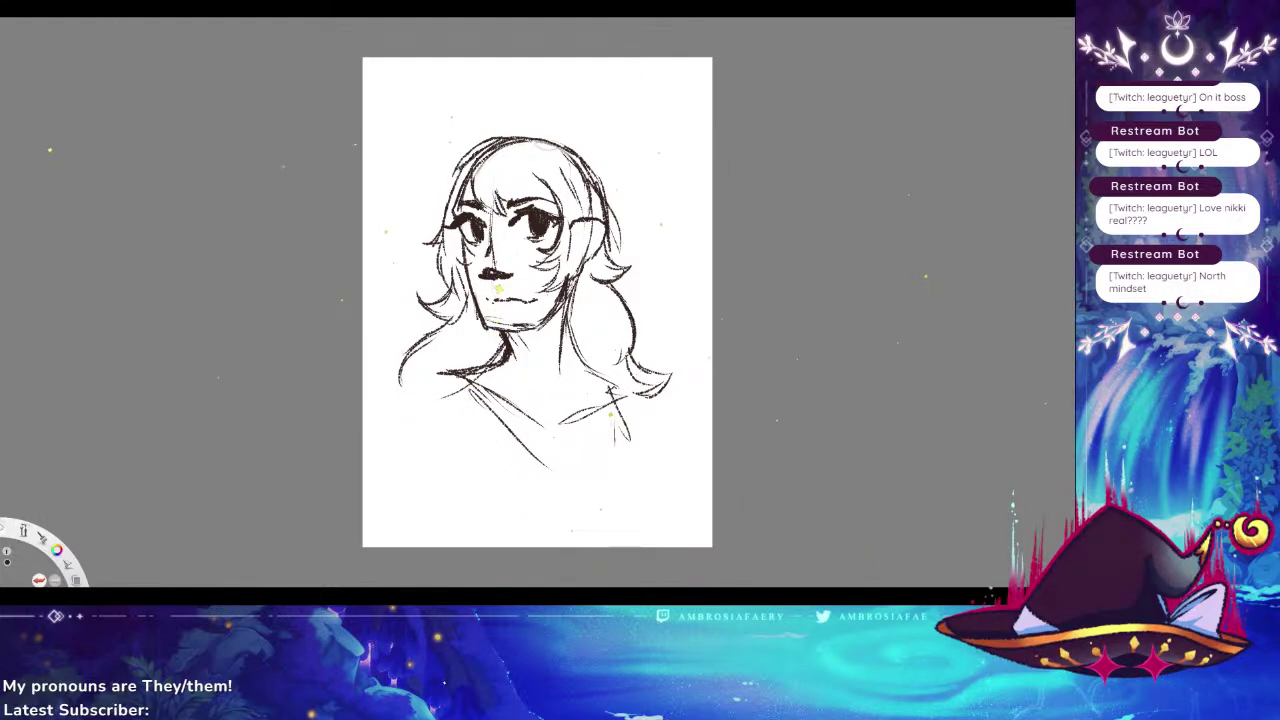
mouse_move(446, 204)
left_mouse_down()
mouse_move(432, 240)
mouse_move(416, 242)
mouse_move(438, 219)
mouse_move(450, 168)
mouse_move(488, 140)
left_mouse_up()
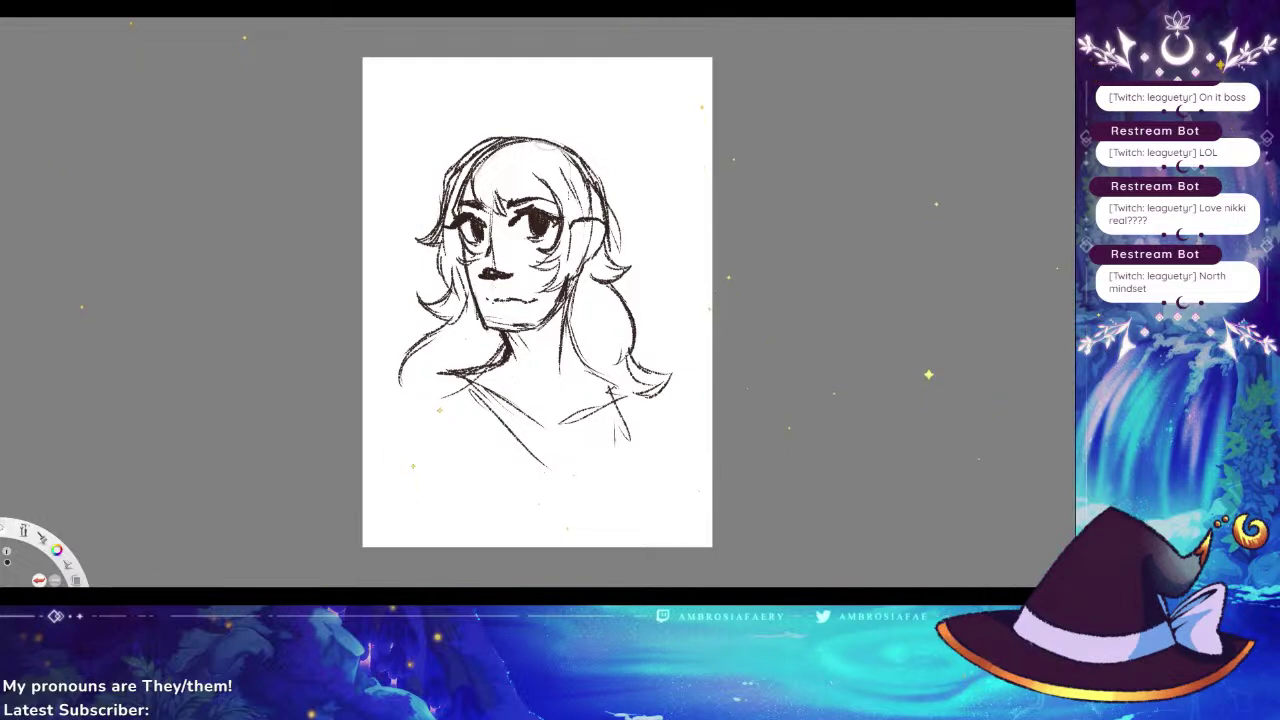
mouse_move(521, 167)
left_mouse_down()
mouse_move(500, 205)
mouse_move(556, 190)
left_mouse_up()
left_click_drag(518, 133, 574, 146)
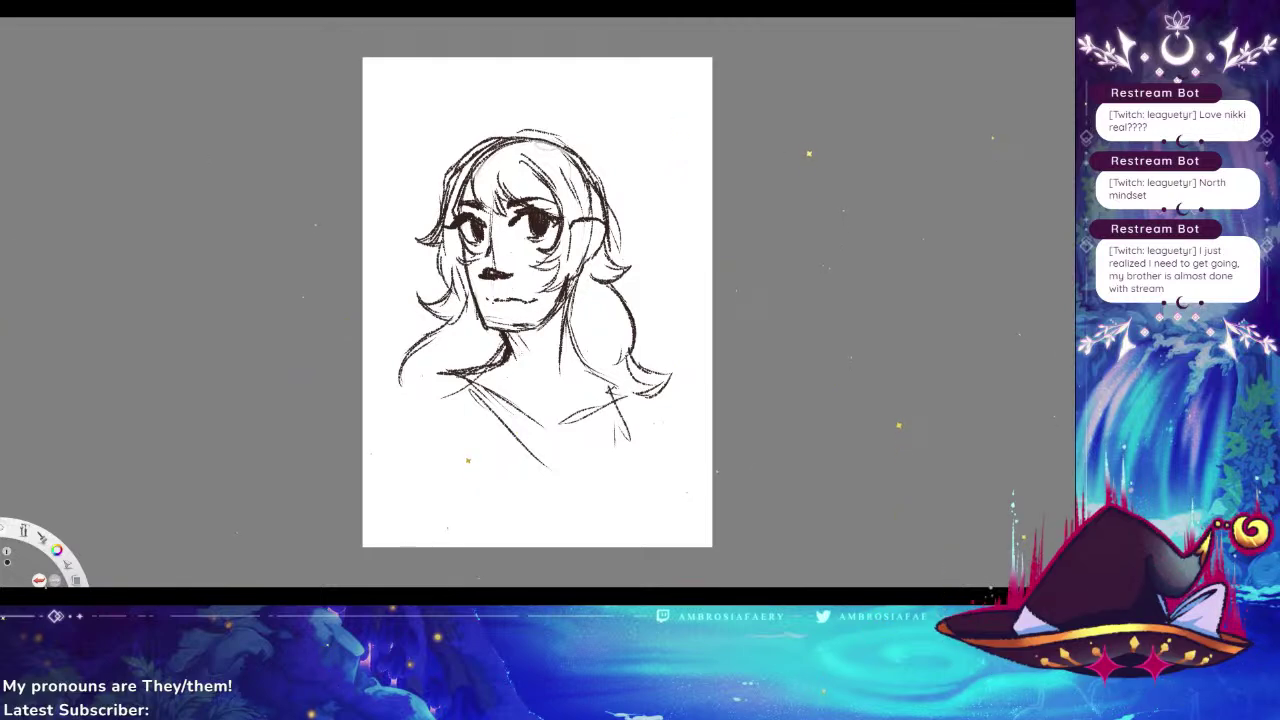
Draw a ruffled collar around the neck with a bow tie and pointed jacket lapels over the shoulders
mouse_move(494, 352)
left_mouse_down()
mouse_move(566, 371)
mouse_move(591, 333)
left_mouse_up()
left_click_drag(585, 357, 591, 345)
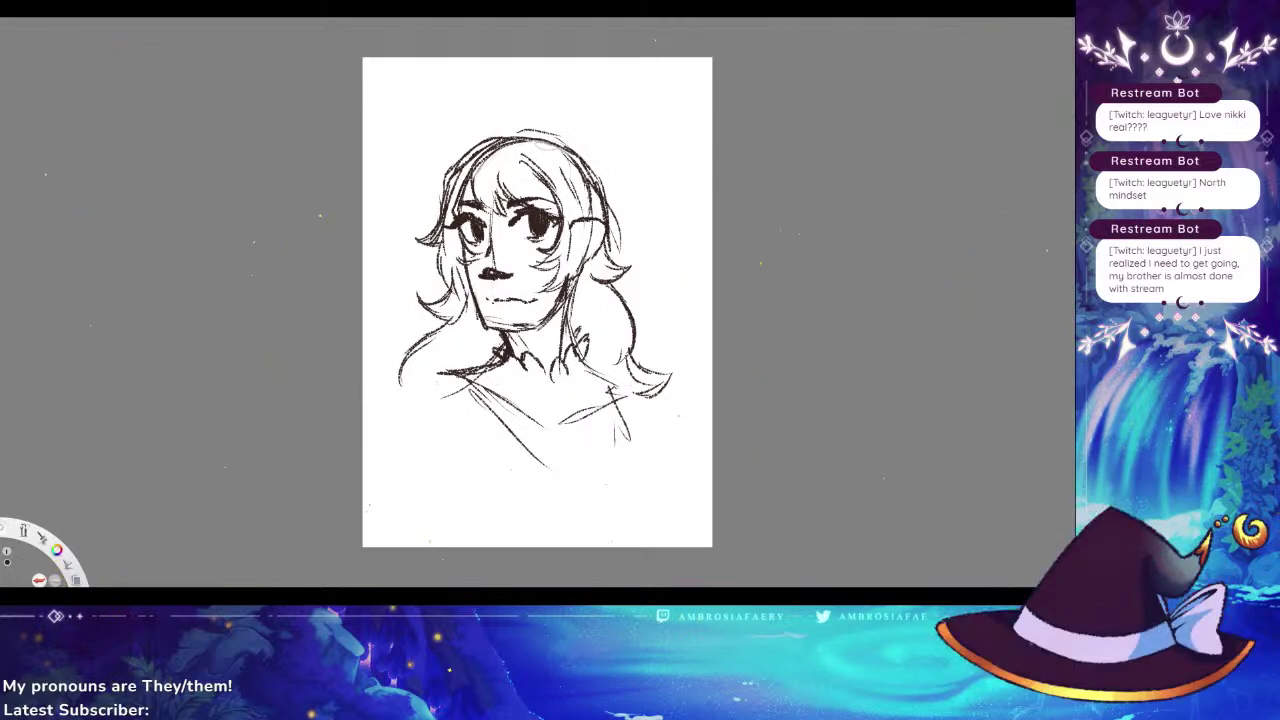
mouse_move(503, 365)
left_mouse_down()
mouse_move(546, 394)
mouse_move(564, 381)
left_mouse_up()
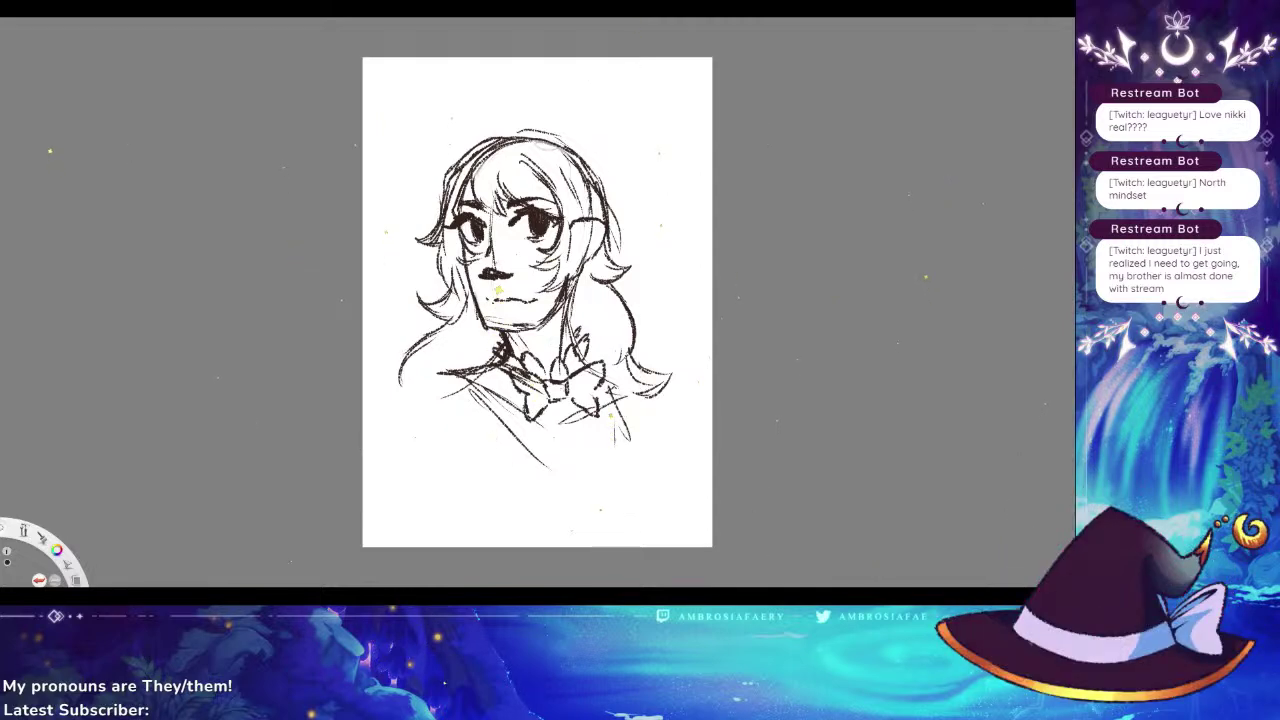
left_click_drag(480, 370, 516, 415)
mouse_move(499, 388)
left_mouse_down()
mouse_move(514, 404)
mouse_move(426, 375)
left_mouse_up()
left_click_drag(428, 375, 520, 424)
mouse_move(600, 382)
left_mouse_down()
mouse_move(604, 416)
mouse_move(656, 406)
mouse_move(616, 420)
left_mouse_up()
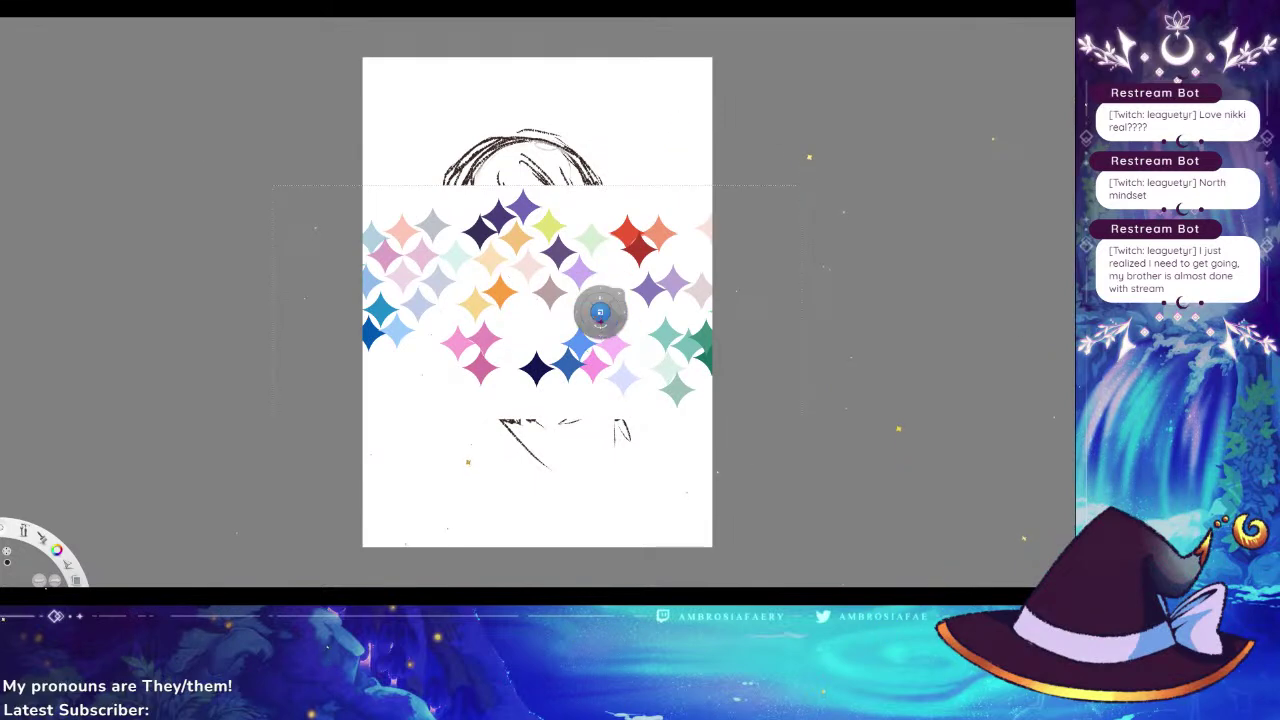
Place the star-shaped colour swatches behind the sketch at the canvas's upper edge, and move the portrait down below them
left_click_drag(577, 320, 575, 178)
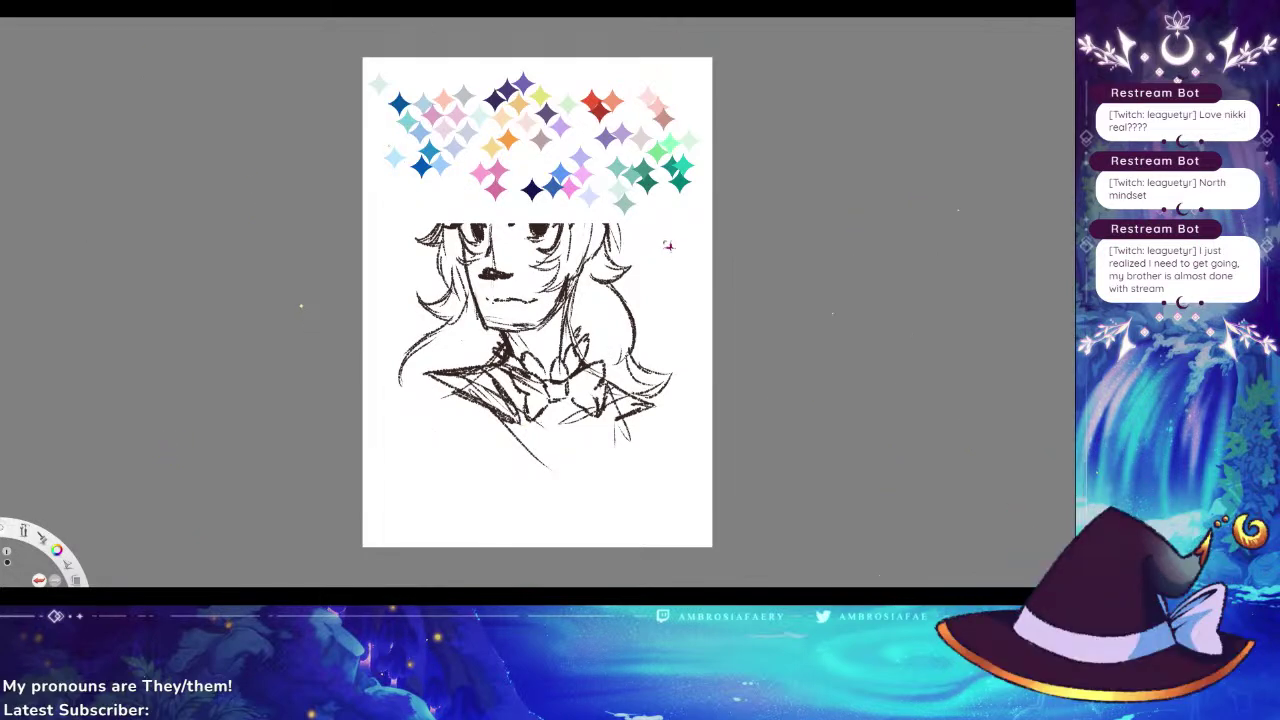
mouse_move(852, 303)
left_mouse_down()
mouse_move(843, 381)
mouse_move(851, 370)
left_mouse_up()
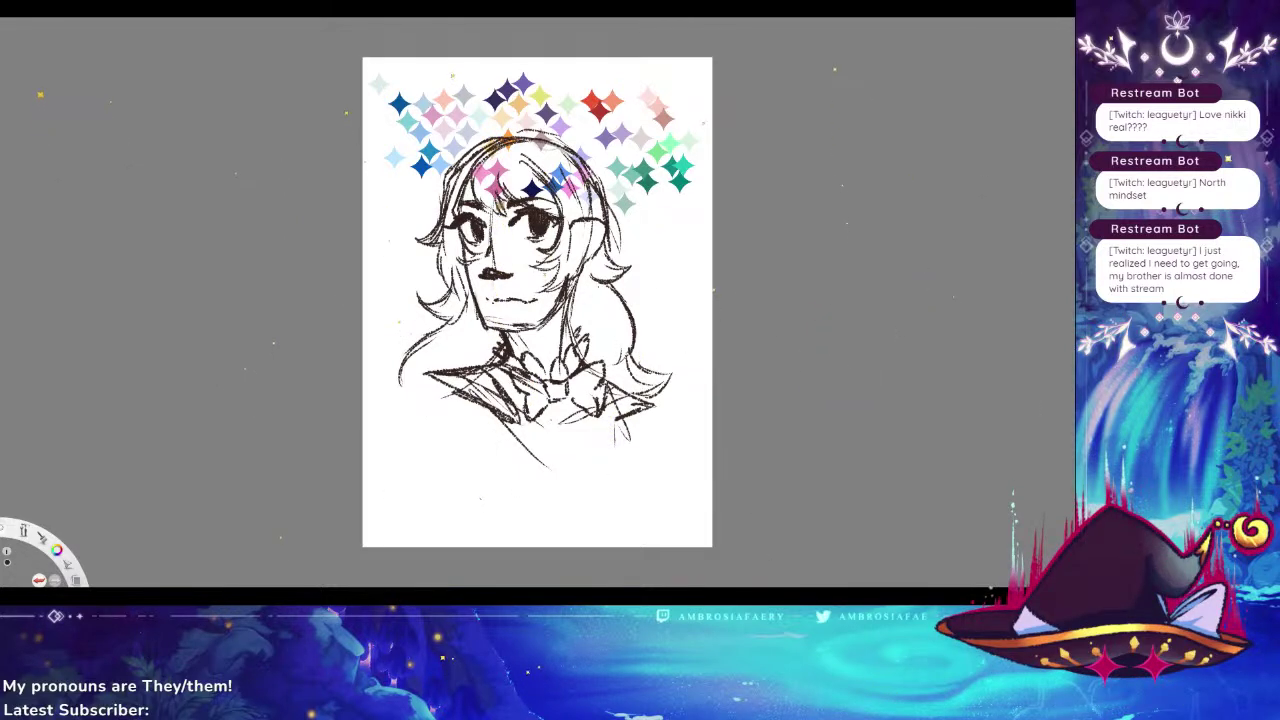
key("v")
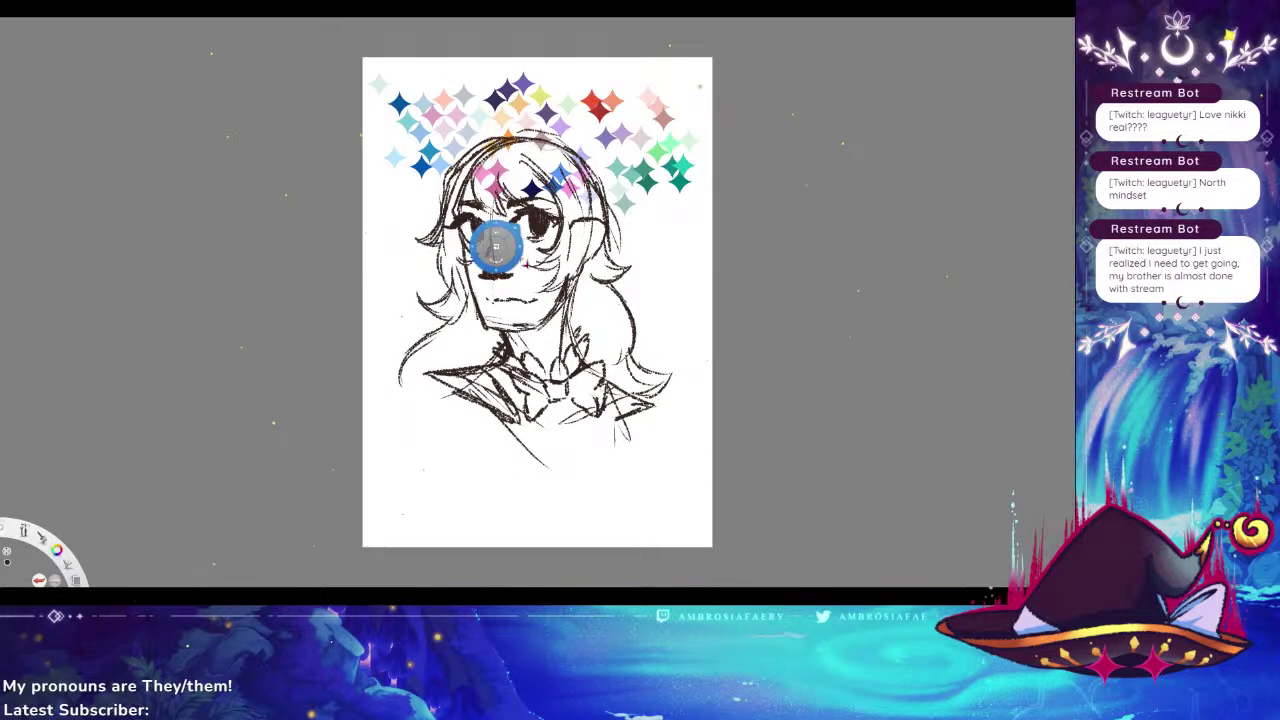
left_click_drag(519, 275, 523, 346)
key("Escape")
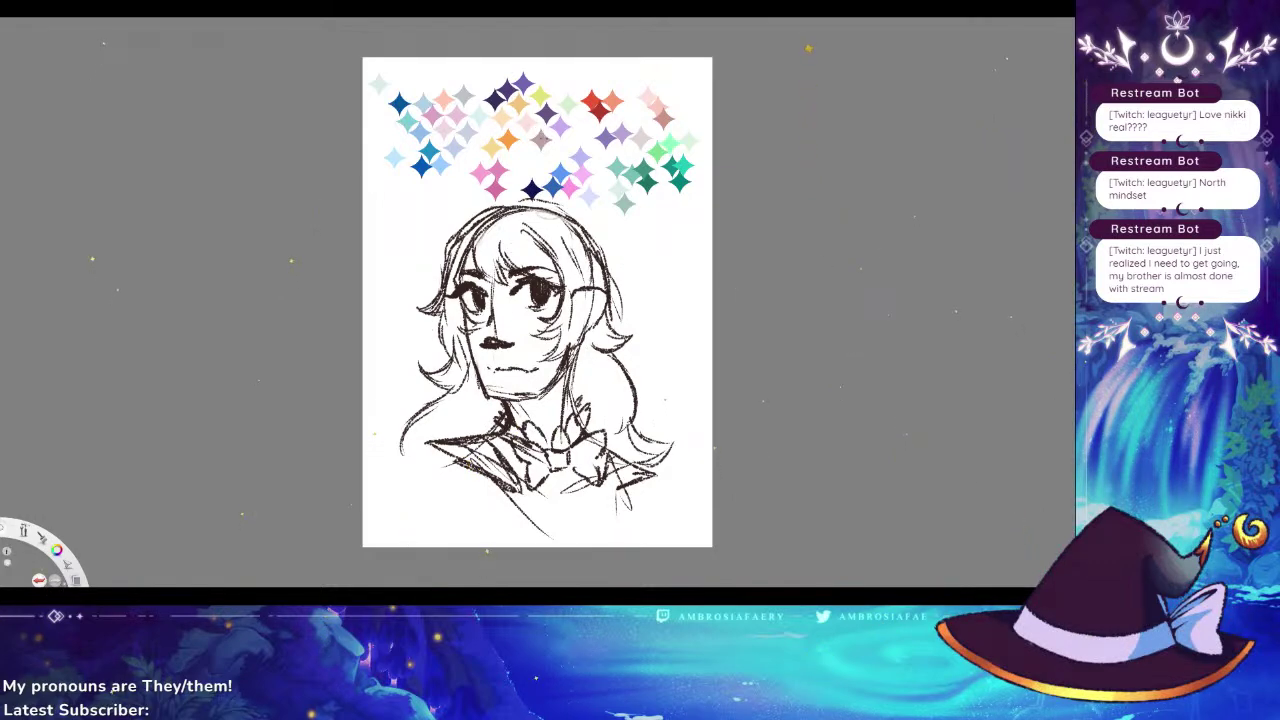
Paint the face and neck pale pink, and fill the hair with dark navy sampled from the swatches
mouse_move(500, 285)
left_mouse_down()
mouse_move(478, 385)
mouse_move(460, 280)
mouse_move(510, 395)
mouse_move(542, 285)
mouse_move(564, 345)
mouse_move(522, 422)
mouse_move(550, 405)
mouse_move(570, 436)
left_mouse_up()
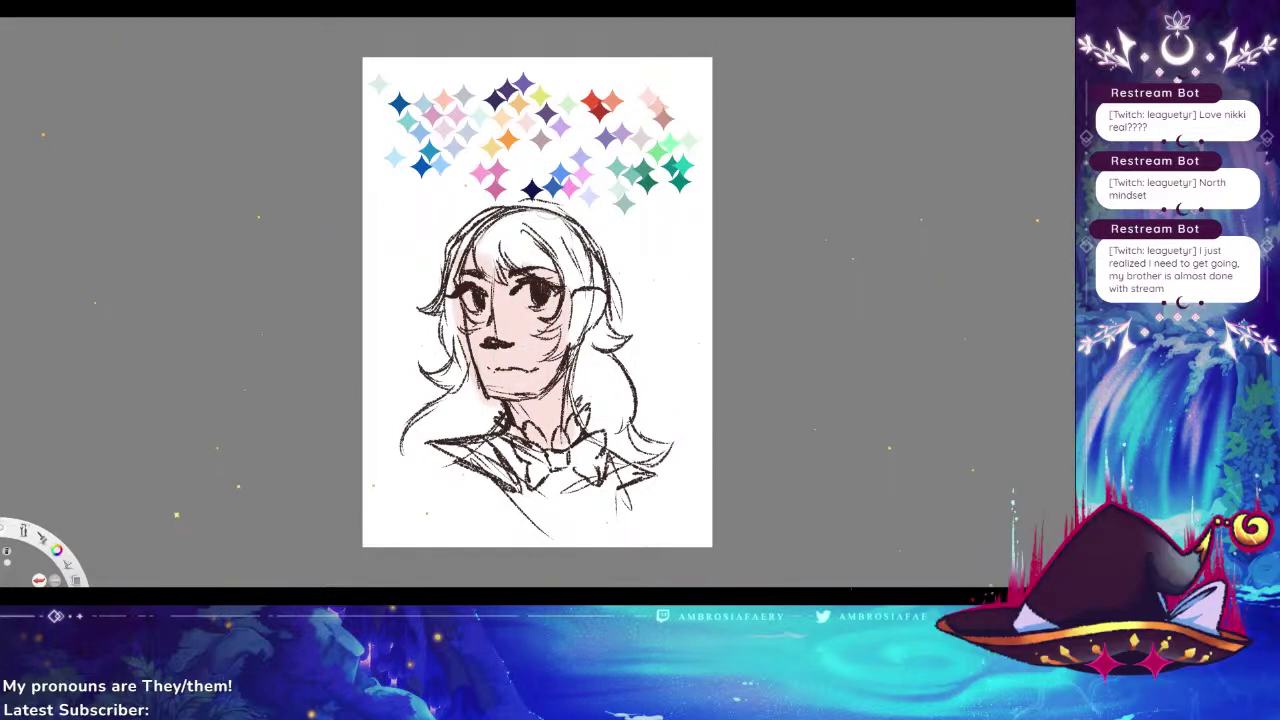
left_click(501, 90, "alt")
mouse_move(530, 247)
left_mouse_down()
mouse_move(515, 228)
mouse_move(535, 268)
mouse_move(528, 239)
mouse_move(575, 298)
mouse_move(580, 330)
mouse_move(550, 340)
mouse_move(585, 360)
mouse_move(590, 415)
left_mouse_up()
mouse_move(580, 365)
left_mouse_down()
mouse_move(610, 440)
mouse_move(660, 462)
mouse_move(630, 425)
left_mouse_up()
left_click_drag(598, 330, 624, 380)
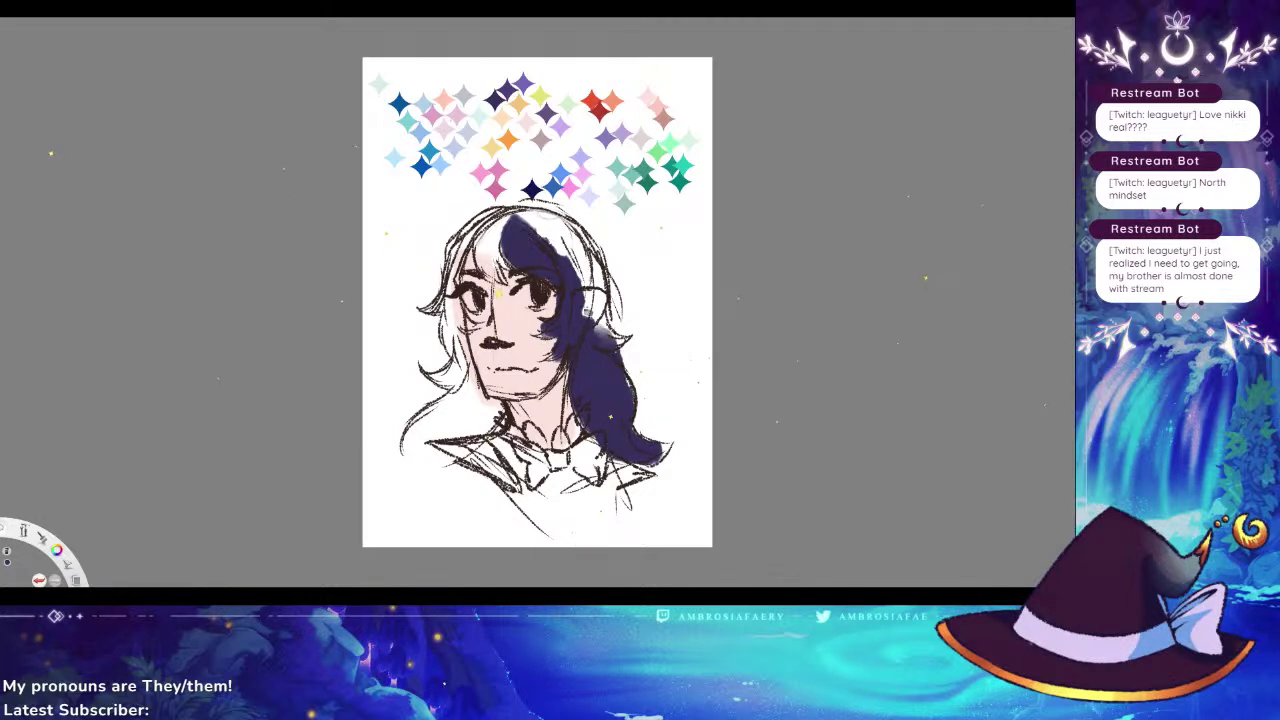
left_click_drag(585, 292, 608, 340)
mouse_move(515, 242)
left_mouse_down()
mouse_move(565, 212)
mouse_move(535, 229)
mouse_move(606, 298)
mouse_move(594, 296)
left_mouse_up()
mouse_move(508, 214)
left_mouse_down()
mouse_move(492, 250)
mouse_move(480, 236)
mouse_move(484, 274)
mouse_move(480, 222)
mouse_move(448, 262)
mouse_move(440, 316)
mouse_move(430, 300)
mouse_move(450, 330)
mouse_move(456, 376)
mouse_move(450, 392)
mouse_move(432, 384)
mouse_move(452, 420)
mouse_move(404, 452)
mouse_move(485, 420)
mouse_move(495, 402)
mouse_move(470, 408)
mouse_move(458, 370)
mouse_move(482, 396)
left_mouse_up()
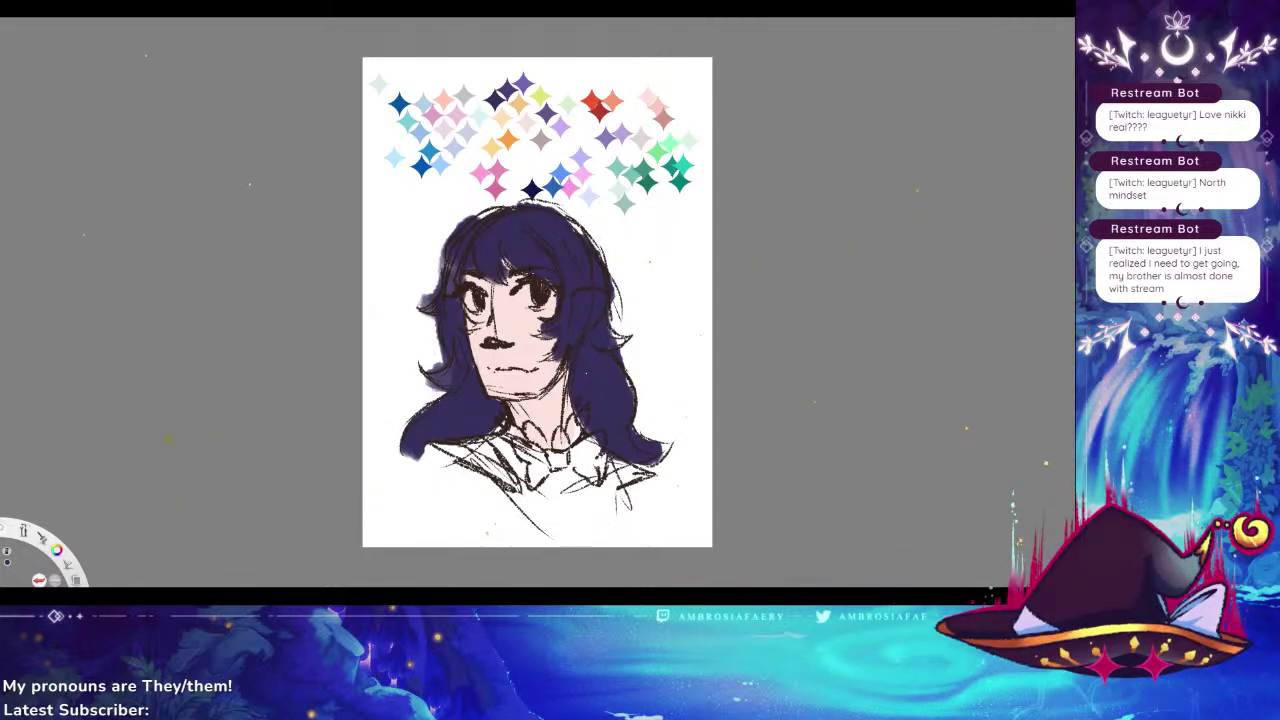
Paint the whites of both eyes and shade the neck with a warmer pink
key("ctrl+z")
key("alt")
mouse_move(470, 294)
left_mouse_down()
mouse_move(460, 304)
mouse_move(528, 302)
left_mouse_up()
left_click_drag(546, 296, 552, 304)
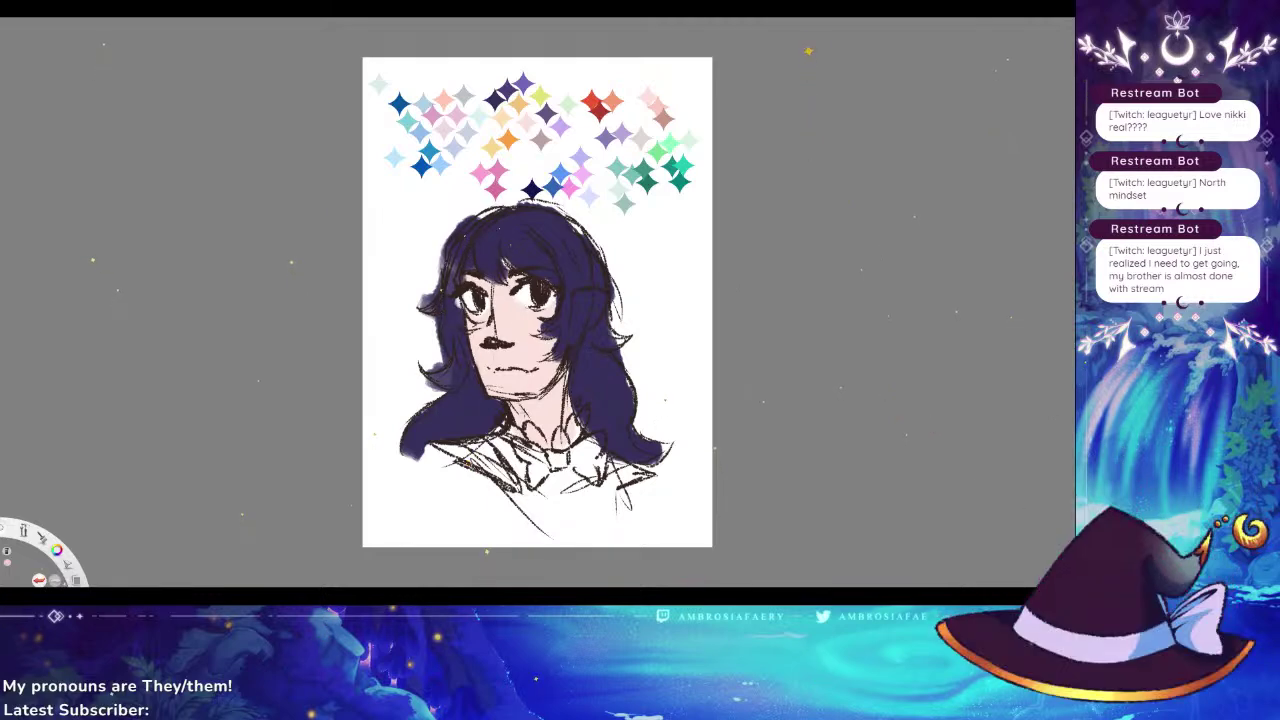
mouse_move(523, 403)
left_mouse_down()
mouse_move(547, 436)
mouse_move(543, 413)
mouse_move(562, 426)
left_mouse_up()
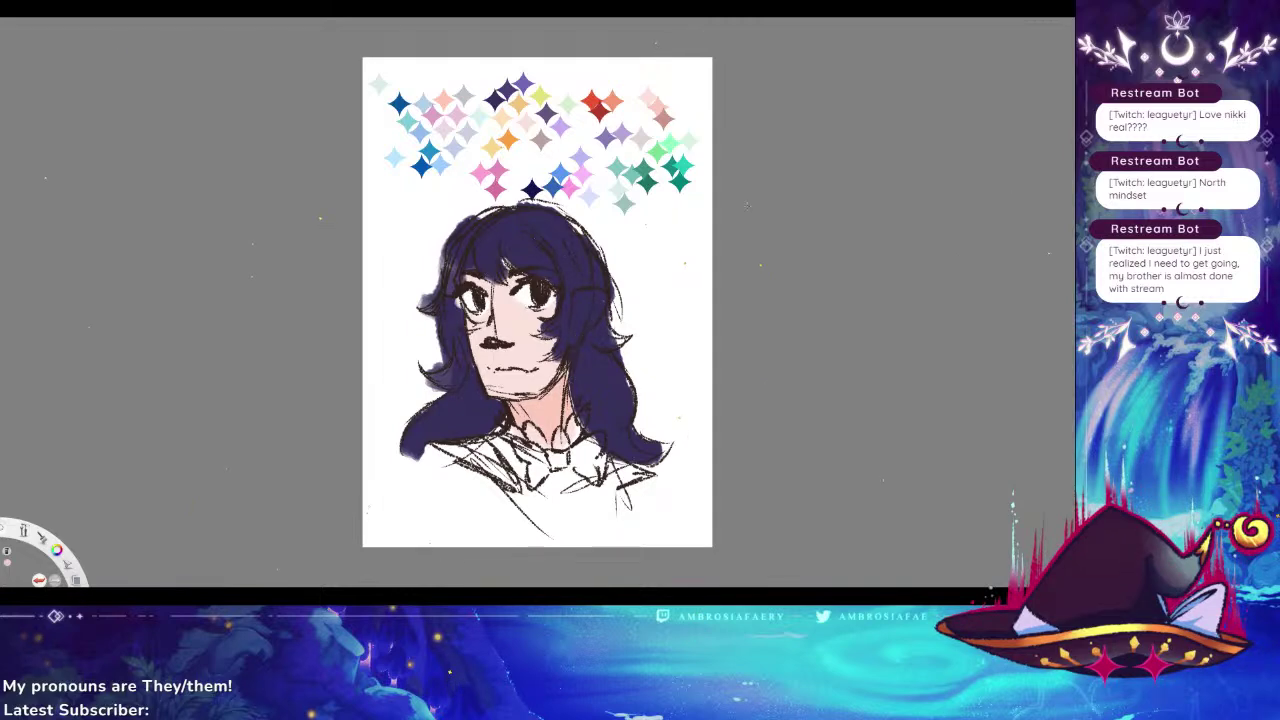
key("ctrl+z")
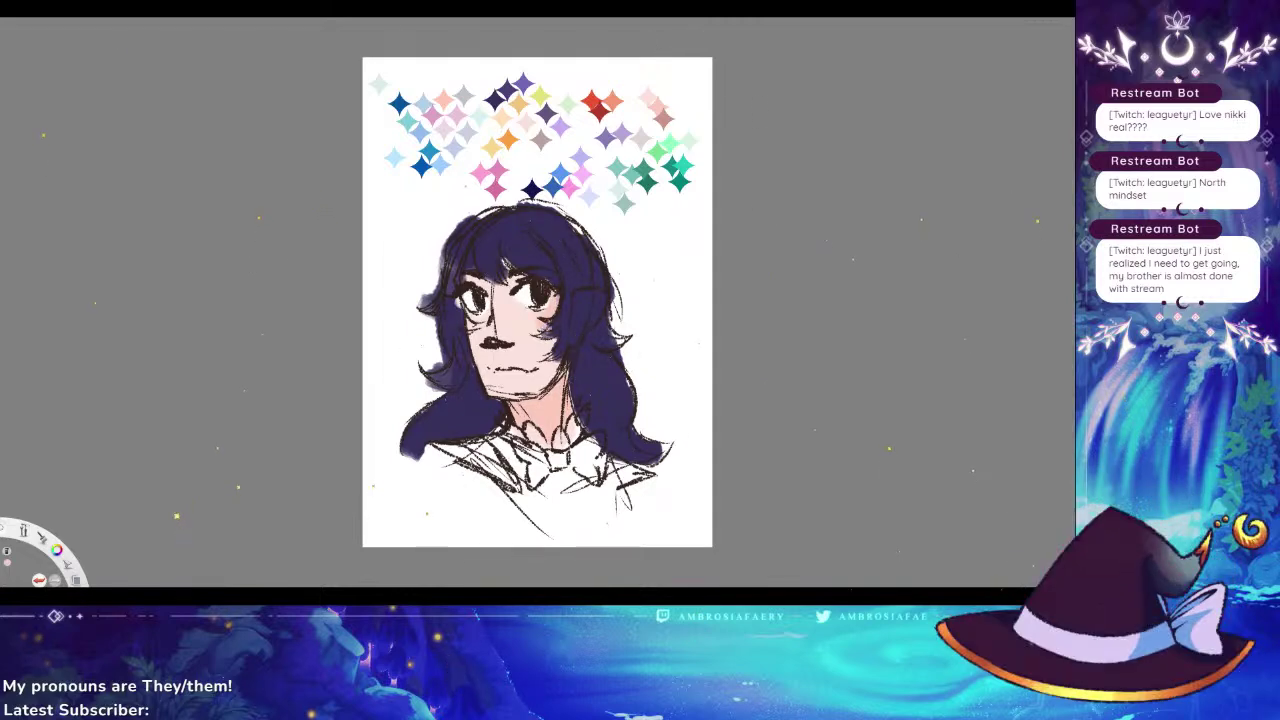
Add lighter purple highlights to the fringe and side hair, and paint the ear in the pale skin tone
left_click_drag(558, 366, 550, 382)
mouse_move(454, 258)
left_mouse_down()
mouse_move(478, 236)
mouse_move(492, 258)
mouse_move(514, 250)
mouse_move(586, 280)
mouse_move(574, 250)
mouse_move(562, 346)
left_mouse_up()
key("alt")
left_click_drag(586, 292, 596, 334)
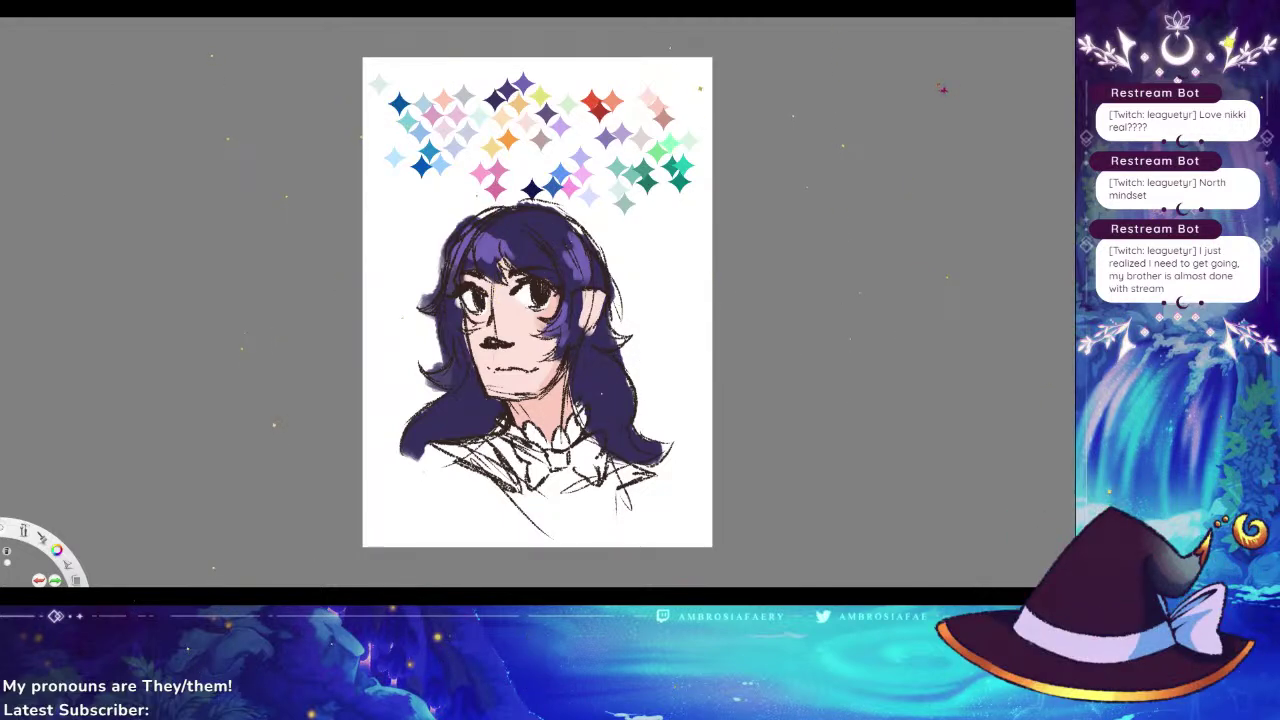
mouse_move(652, 304)
left_mouse_down()
mouse_move(658, 262)
mouse_move(670, 276)
left_mouse_up()
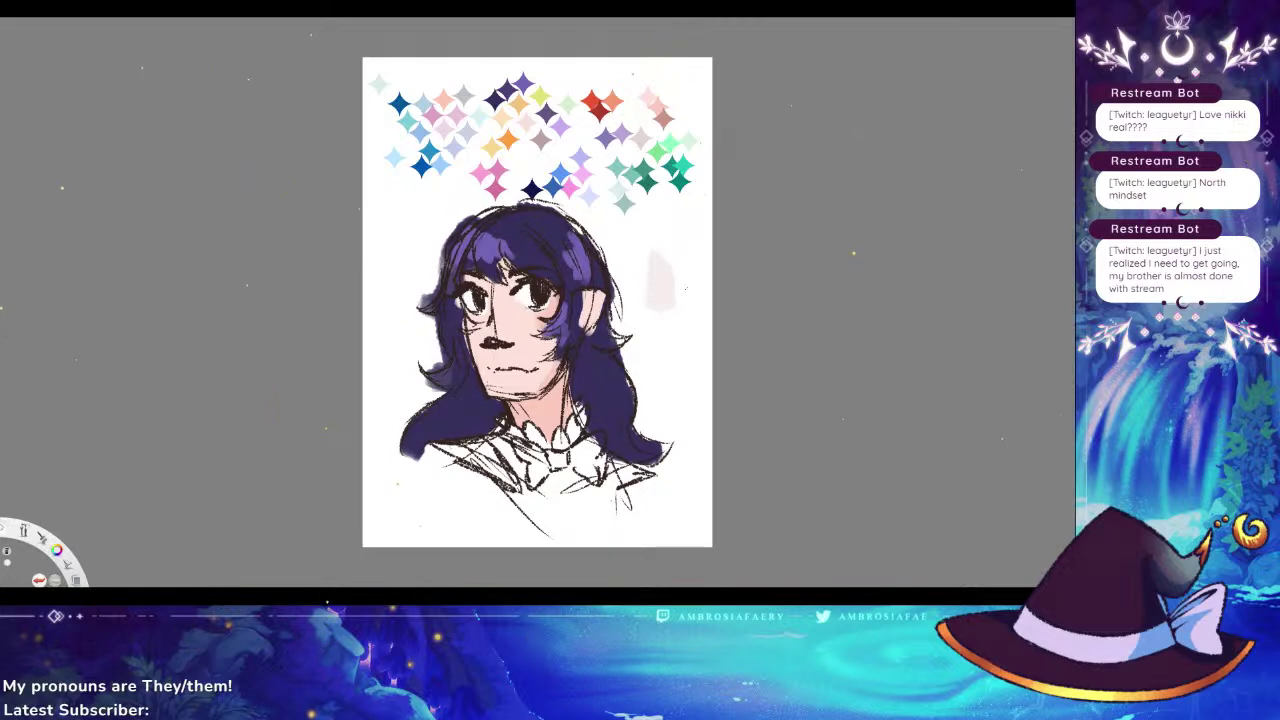
key("ctrl+z")
key("ctrl+z")
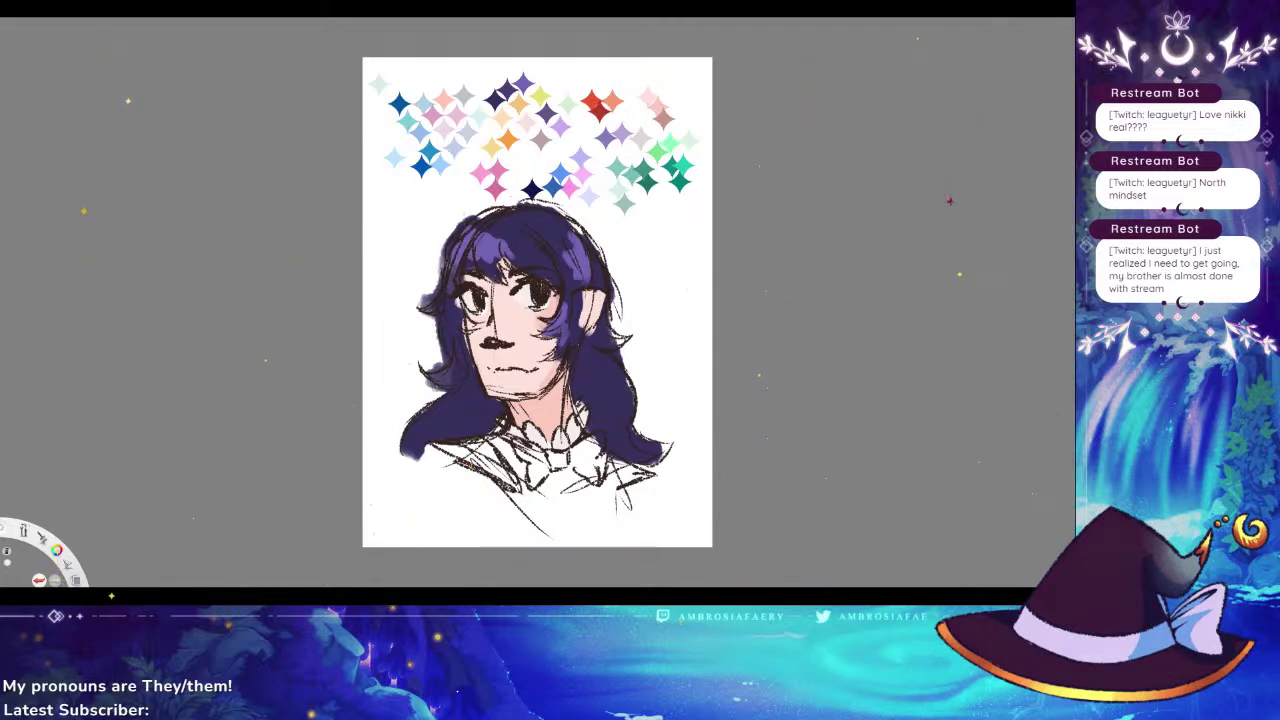
Colour the bow tie magenta and fill both jacket lapels with muted purple sampled from the swatches
mouse_move(468, 452)
left_mouse_down()
mouse_move(494, 462)
mouse_move(468, 446)
mouse_move(492, 442)
mouse_move(534, 460)
mouse_move(536, 444)
mouse_move(532, 488)
mouse_move(554, 456)
mouse_move(592, 478)
mouse_move(588, 444)
mouse_move(579, 456)
mouse_move(498, 436)
mouse_move(508, 446)
left_mouse_up()
key("ctrl+z")
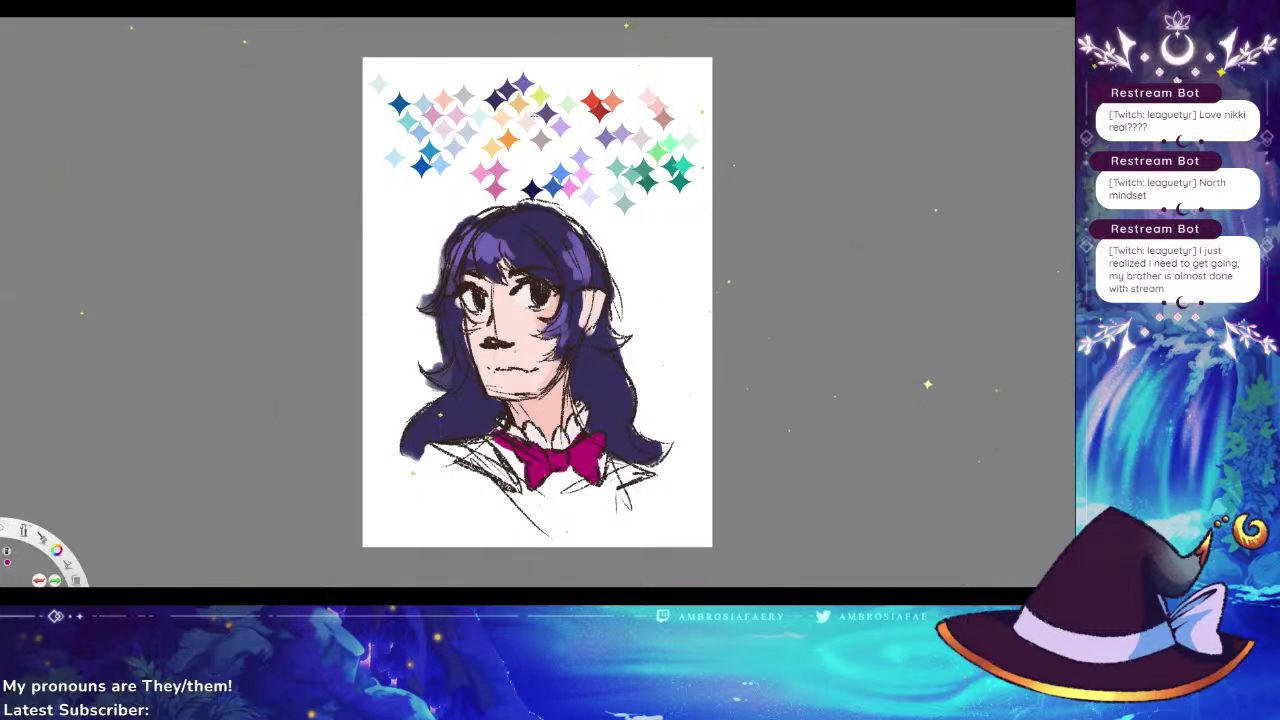
left_click(554, 112, "alt")
mouse_move(438, 446)
left_mouse_down()
mouse_move(474, 453)
mouse_move(518, 496)
left_mouse_up()
mouse_move(616, 460)
left_mouse_down()
mouse_move(606, 486)
mouse_move(630, 468)
mouse_move(626, 478)
left_mouse_up()
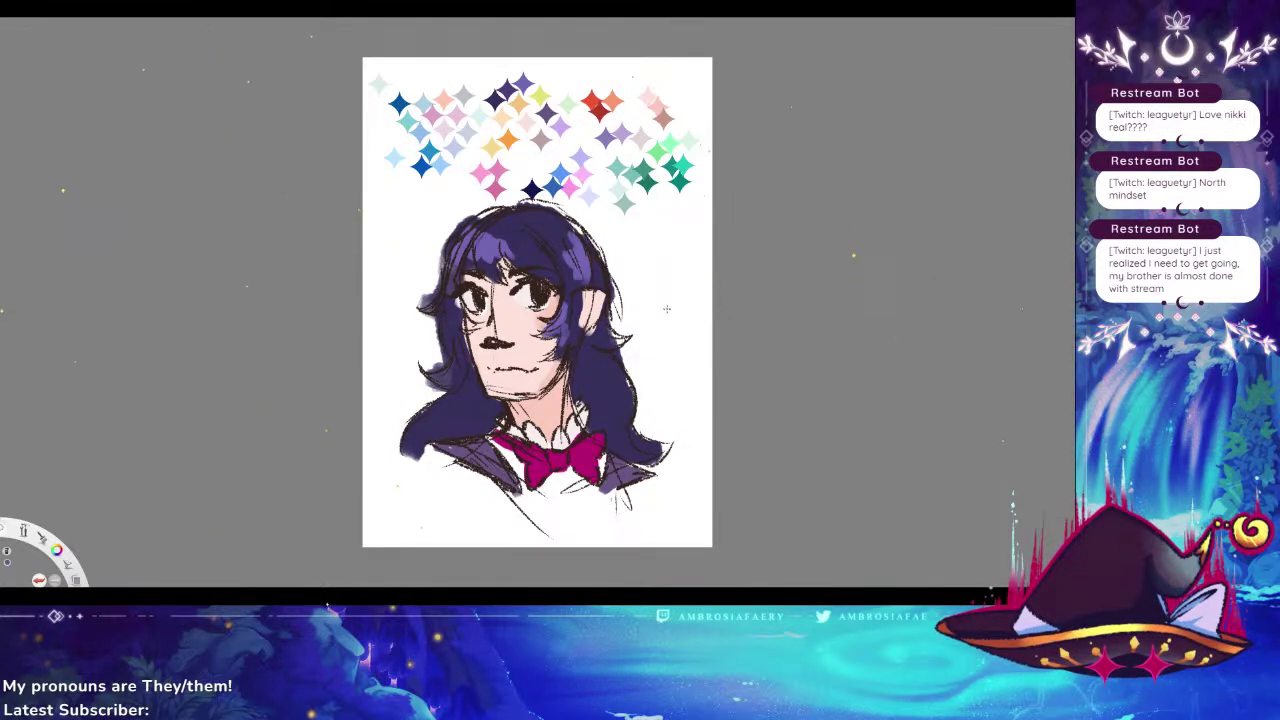
Paste the winged character reference image and place it beside the portrait, partly past the canvas edge
key("ctrl+v")
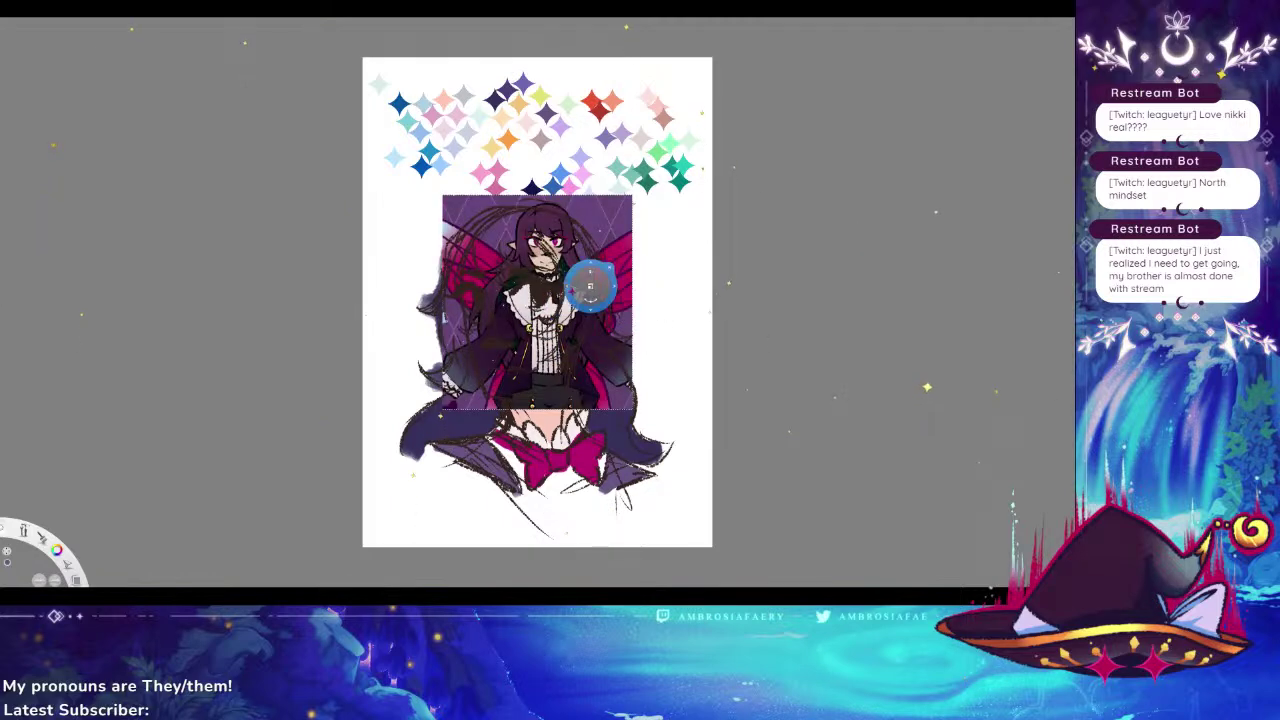
left_click_drag(575, 300, 689, 323)
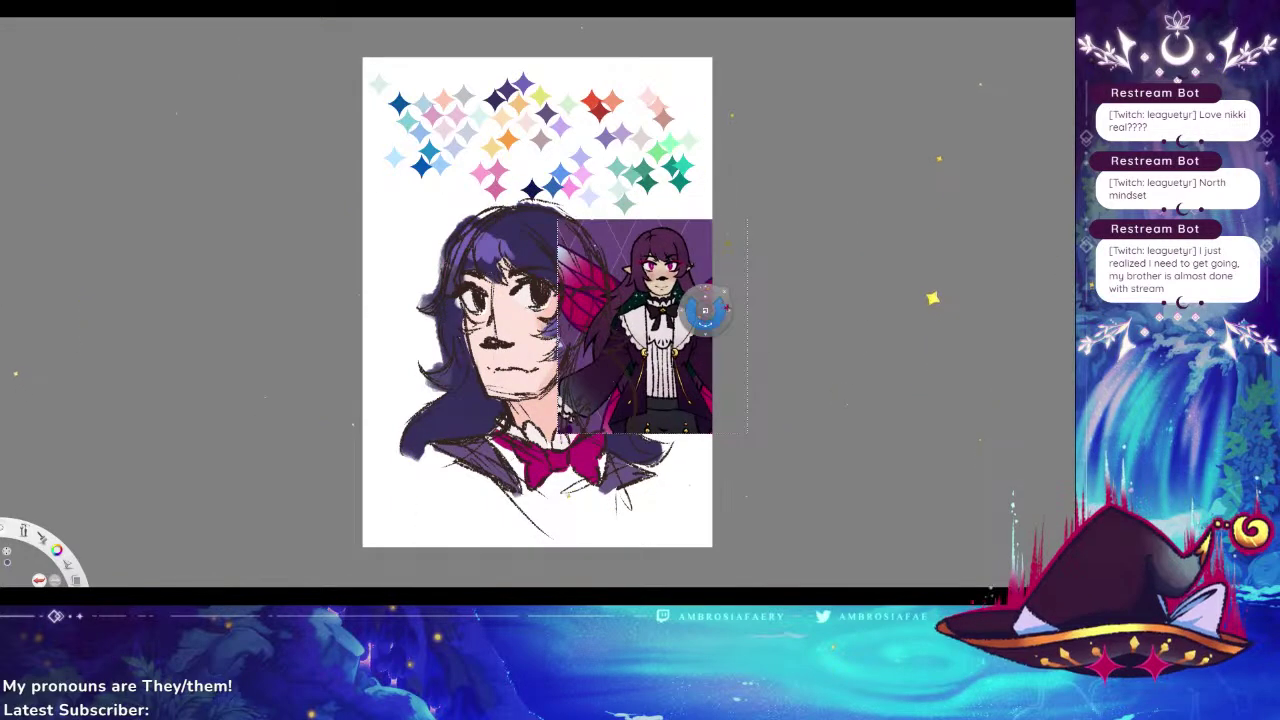
left_click(724, 292)
Clear the portrait's colouring and the reference image from view, and fade the sketch lines to light grey
left_click_drag(839, 338, 831, 393)
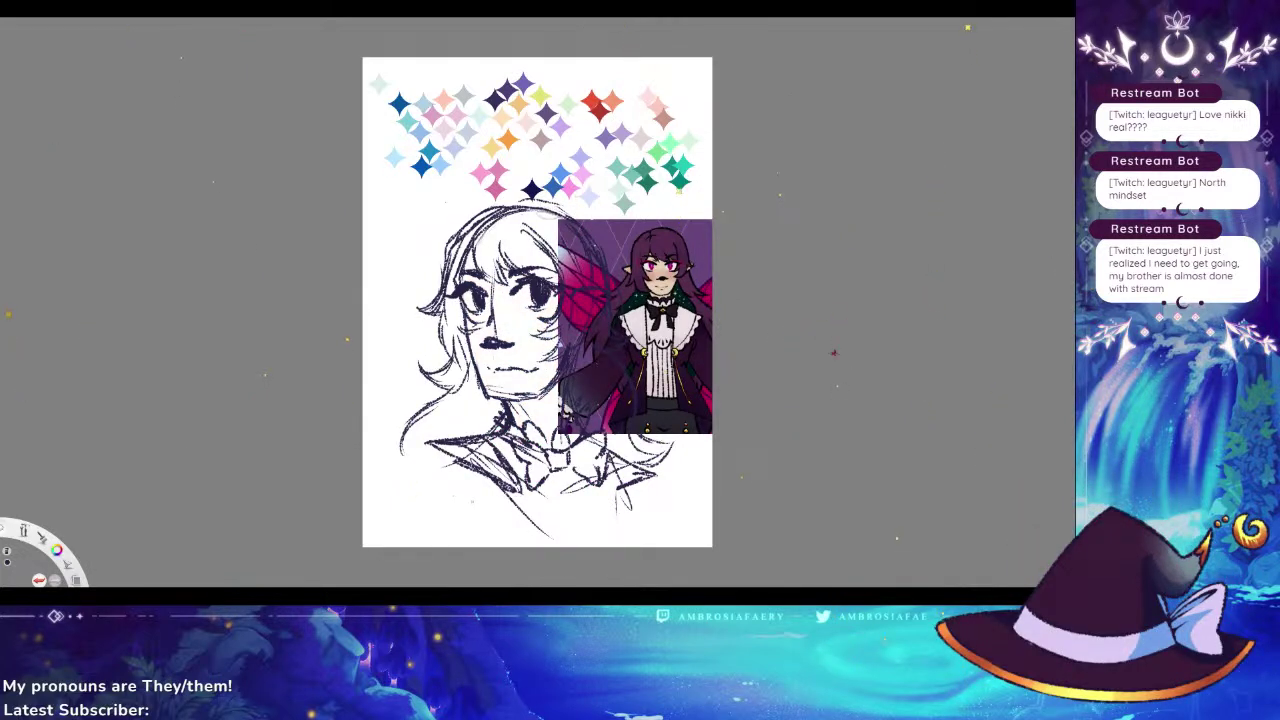
left_click(796, 354)
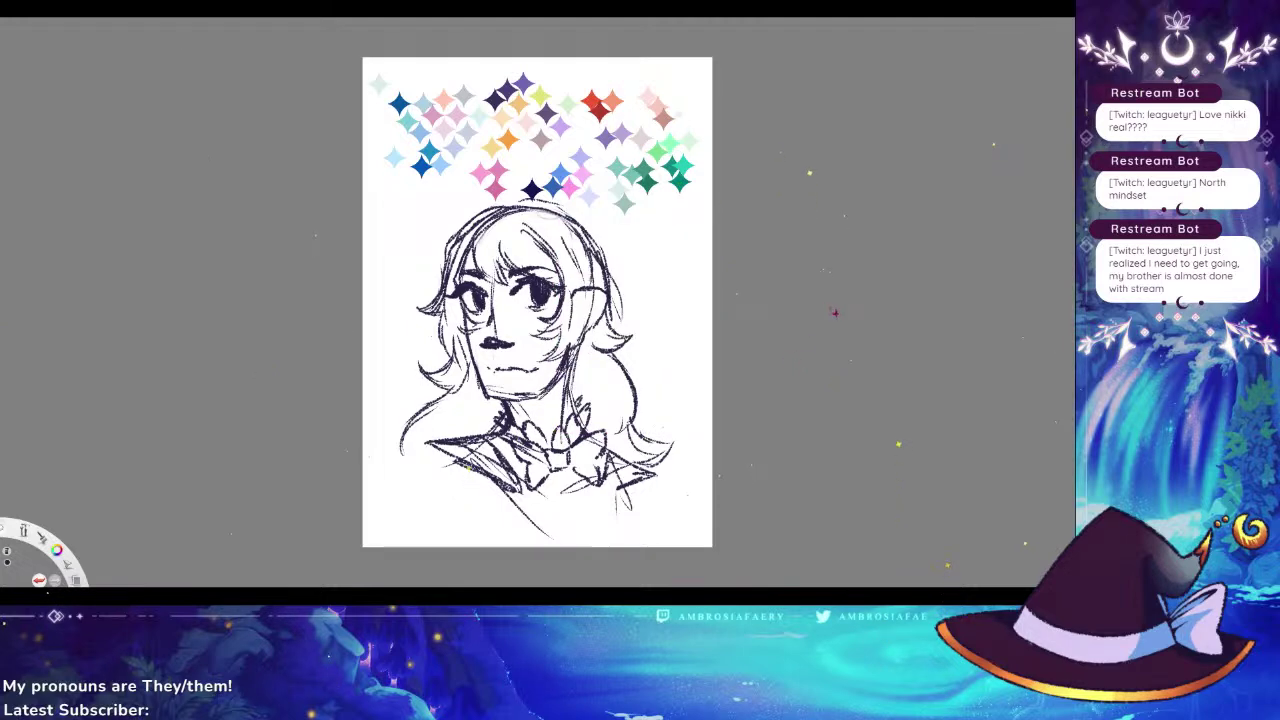
left_click_drag(844, 314, 846, 320)
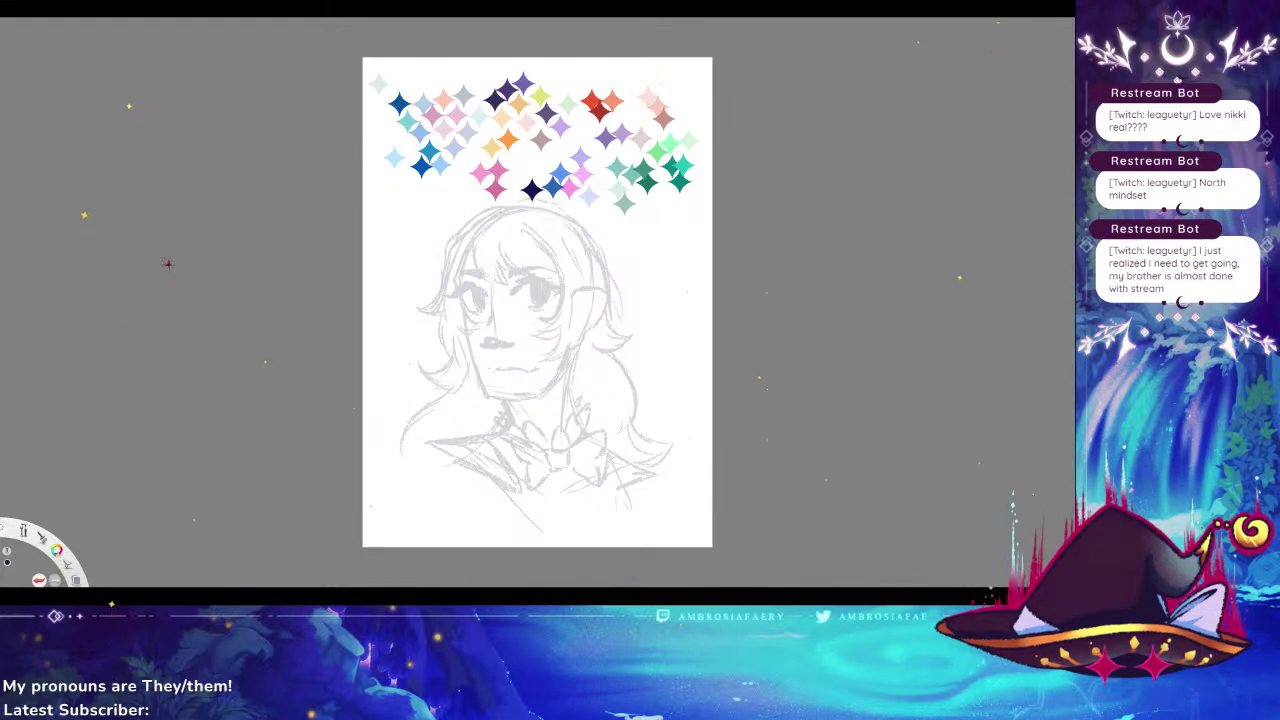
Test a thick dark ink brush with loose looping strokes over the faded portrait, and undo them
mouse_move(535, 242)
left_mouse_down()
mouse_move(520, 350)
mouse_move(608, 212)
left_mouse_up()
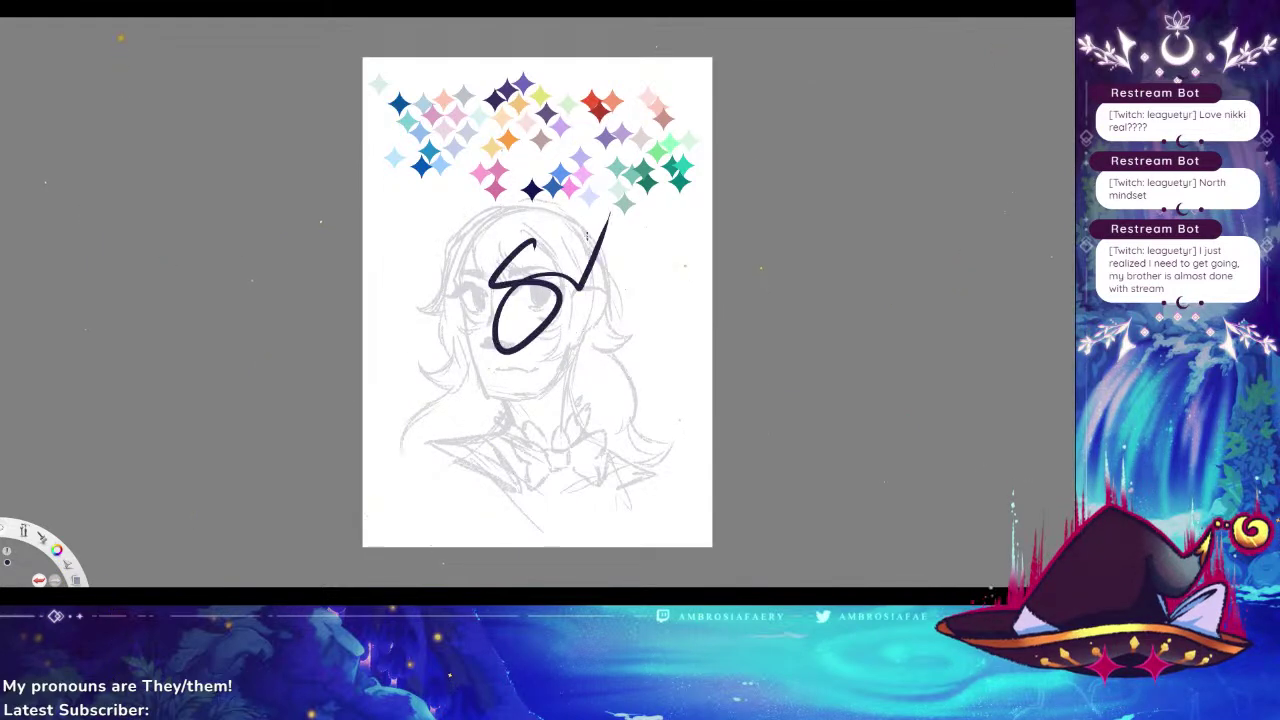
key("ctrl+z")
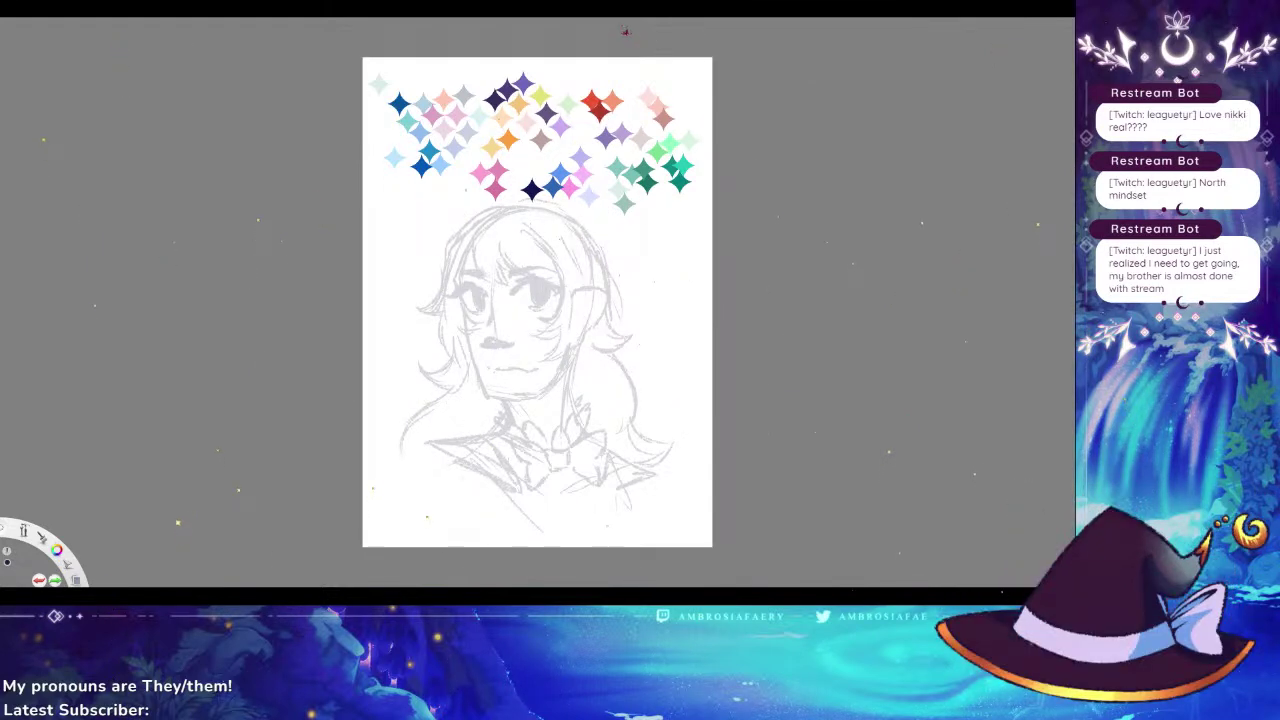
left_click_drag(570, 242, 550, 323)
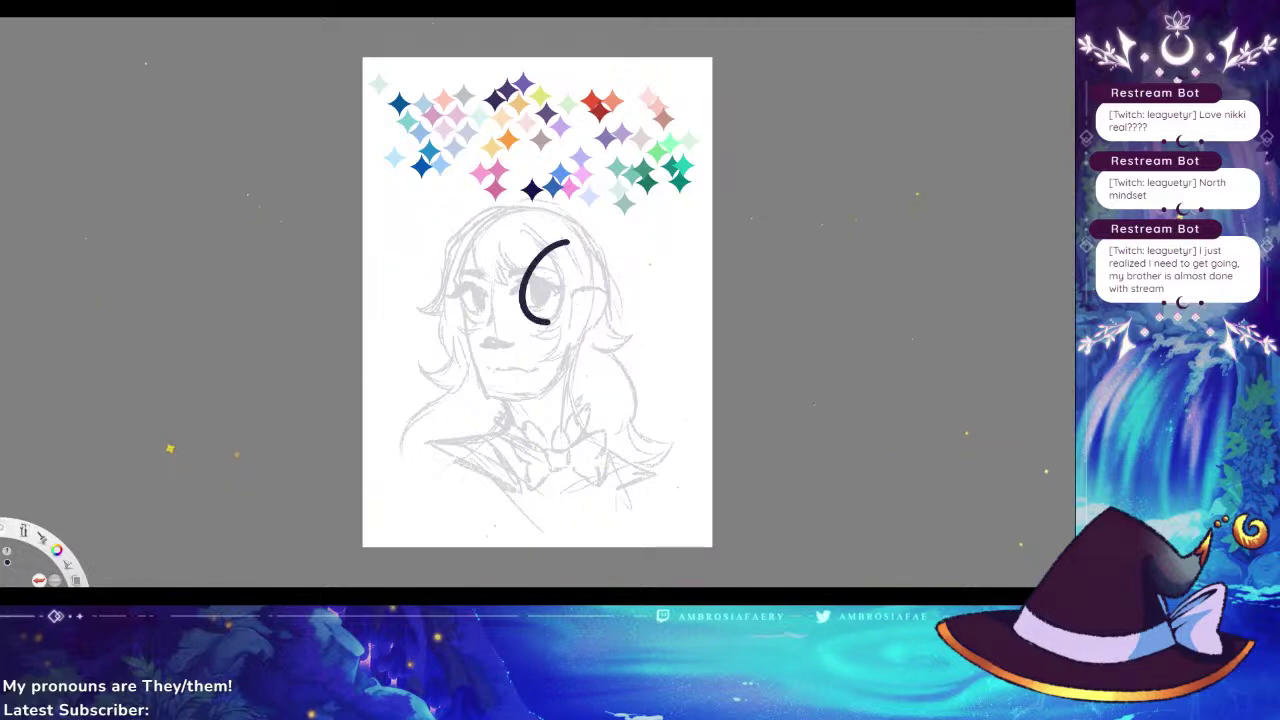
mouse_move(588, 274)
left_mouse_down()
mouse_move(597, 316)
mouse_move(582, 370)
left_mouse_up()
mouse_move(616, 266)
left_mouse_down()
mouse_move(673, 326)
mouse_move(578, 376)
mouse_move(598, 464)
mouse_move(640, 452)
left_mouse_up()
key("ctrl+z")
key("ctrl+z")
key("ctrl+z")
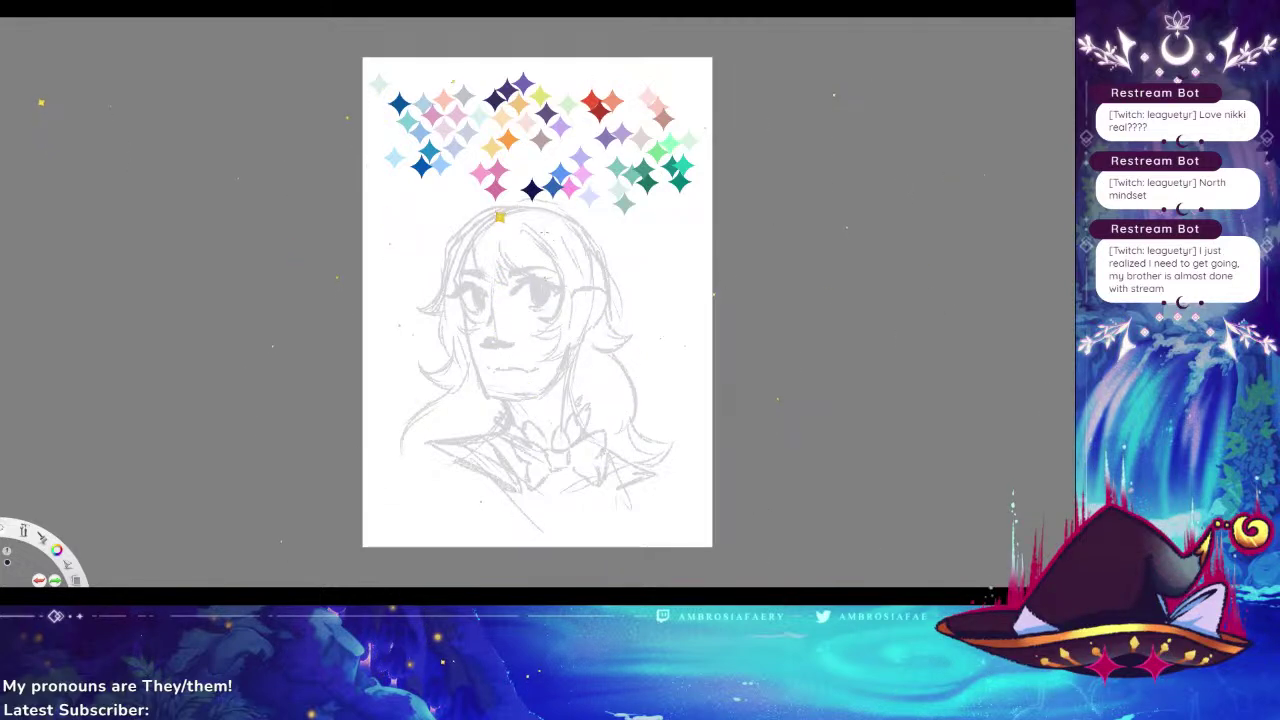
Try swirling dark strokes of decreasing thickness close up over the eyes and nose, and clear them
scroll(545, 283, "up", 2)
scroll(545, 283, "up", 4)
key("space")
left_click_drag(470, 354, 615, 258)
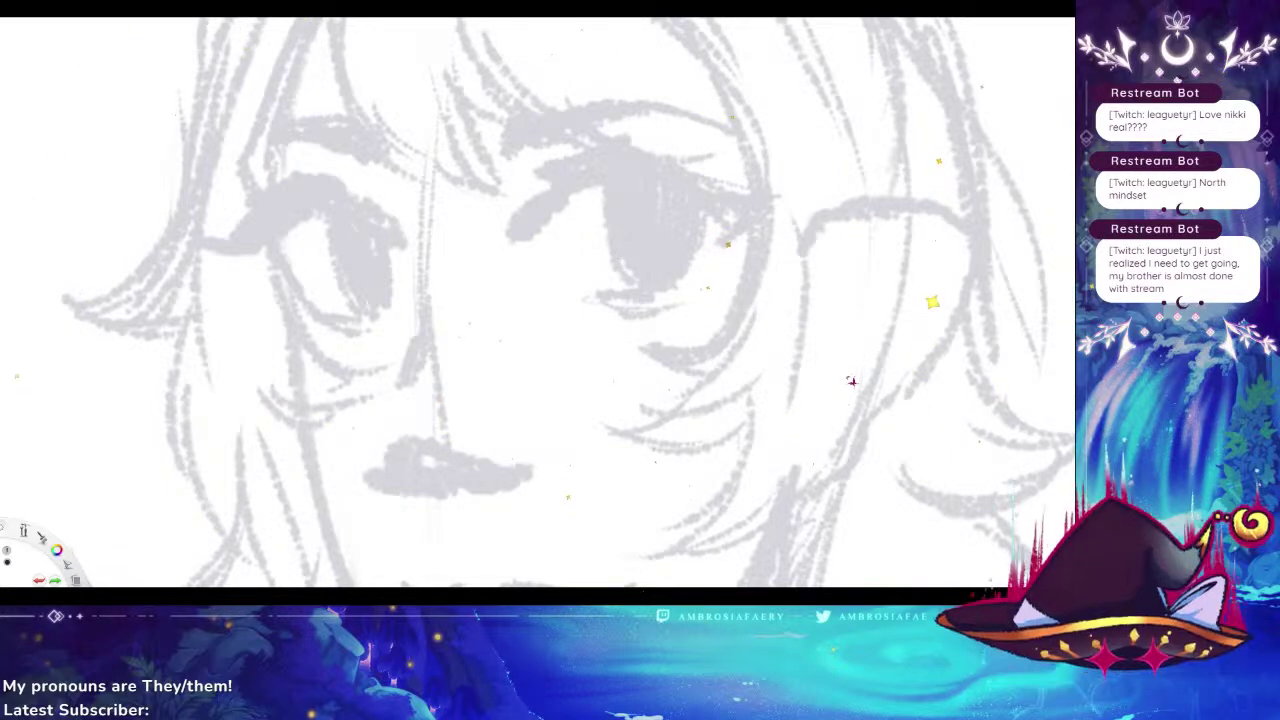
mouse_move(369, 386)
left_mouse_down()
mouse_move(476, 348)
mouse_move(599, 460)
mouse_move(651, 348)
mouse_move(527, 358)
mouse_move(560, 375)
left_mouse_up()
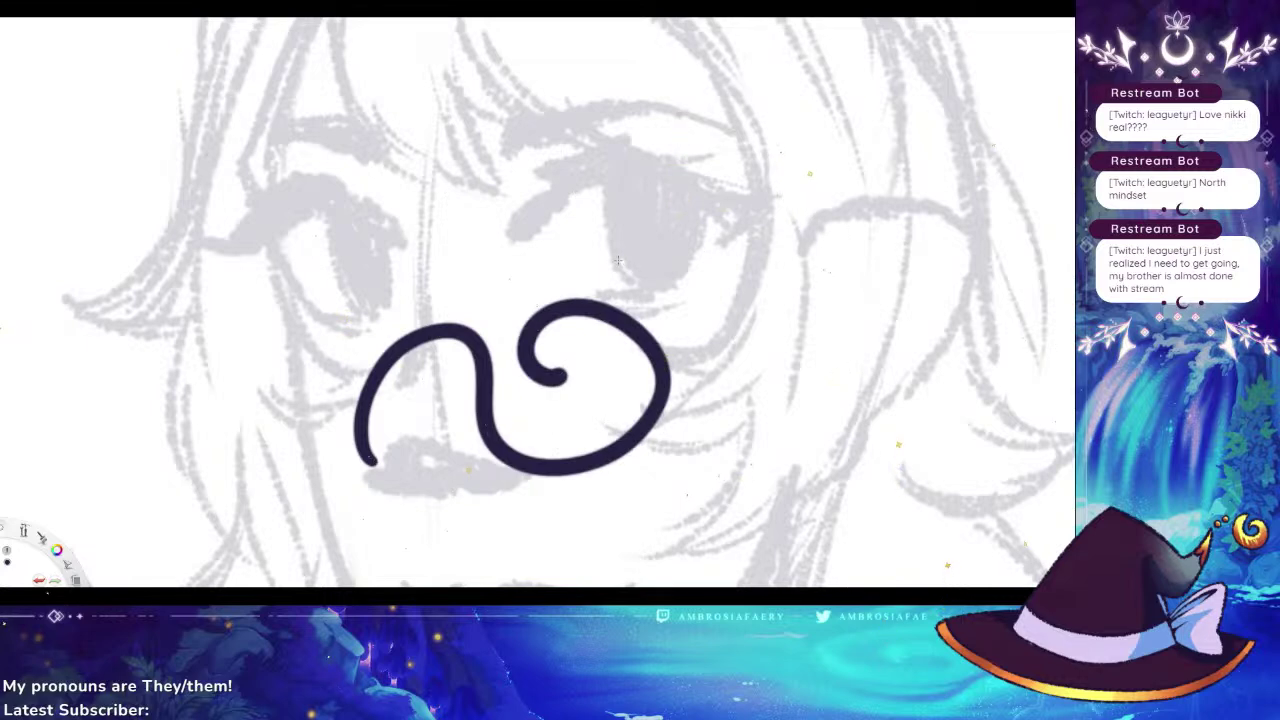
mouse_move(450, 284)
left_mouse_down()
mouse_move(483, 263)
mouse_move(674, 230)
mouse_move(573, 318)
mouse_move(655, 162)
mouse_move(708, 186)
left_mouse_up()
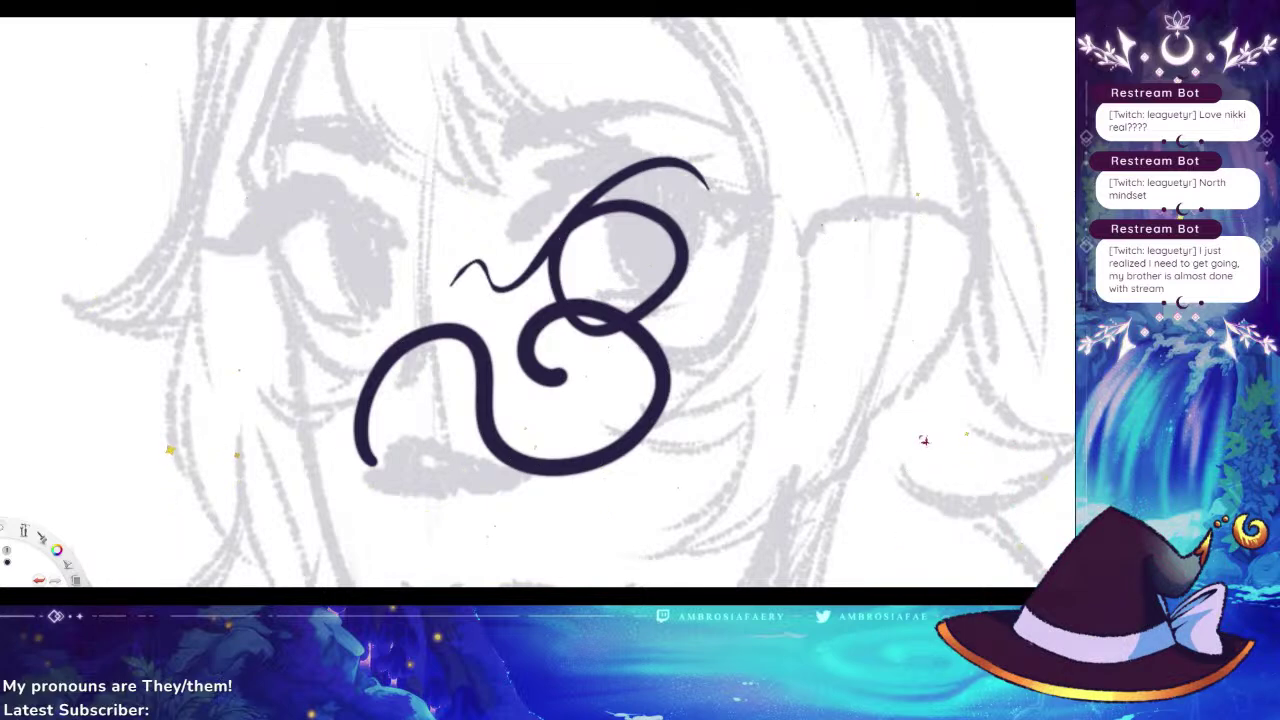
mouse_move(478, 422)
left_mouse_down()
mouse_move(614, 409)
mouse_move(630, 431)
mouse_move(717, 294)
left_mouse_up()
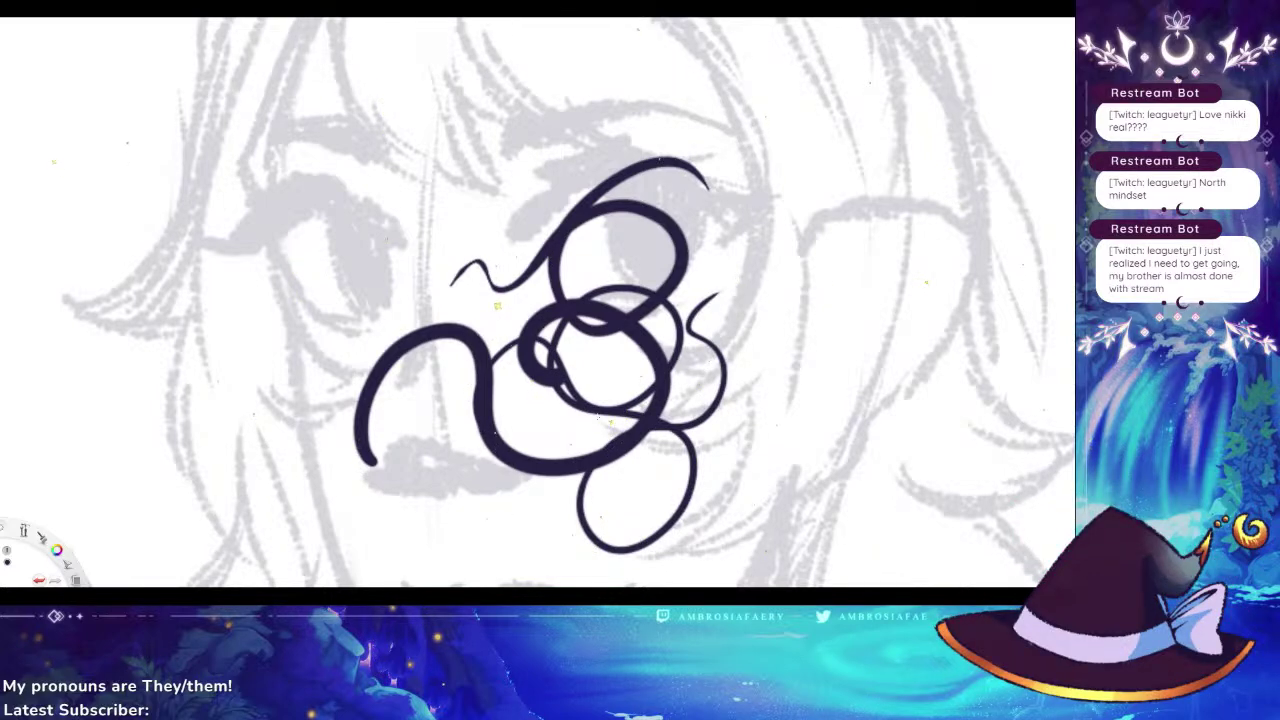
key("Delete")
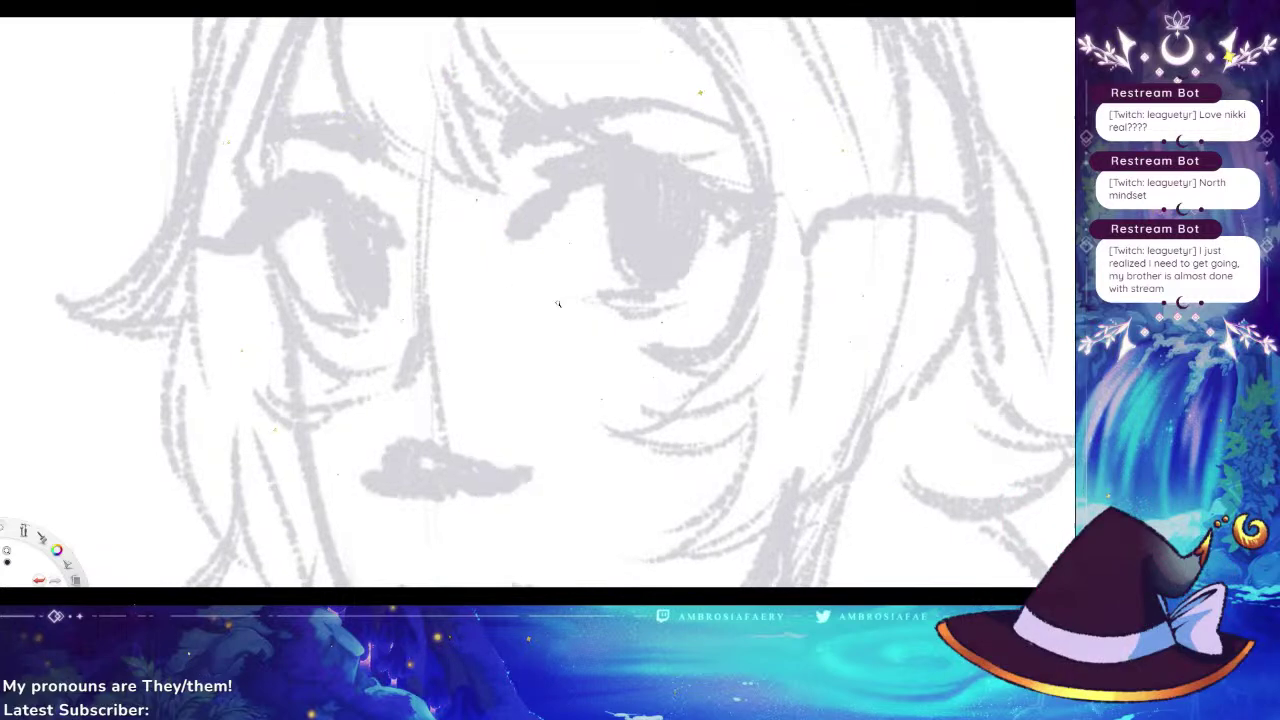
Try inking the fringe outline and its long side strand with thin dark lines, and undo all of them
scroll(558, 303, "down", 3)
left_click_drag(539, 335, 530, 383)
scroll(545, 298, "up", 1)
left_click_drag(532, 237, 531, 269)
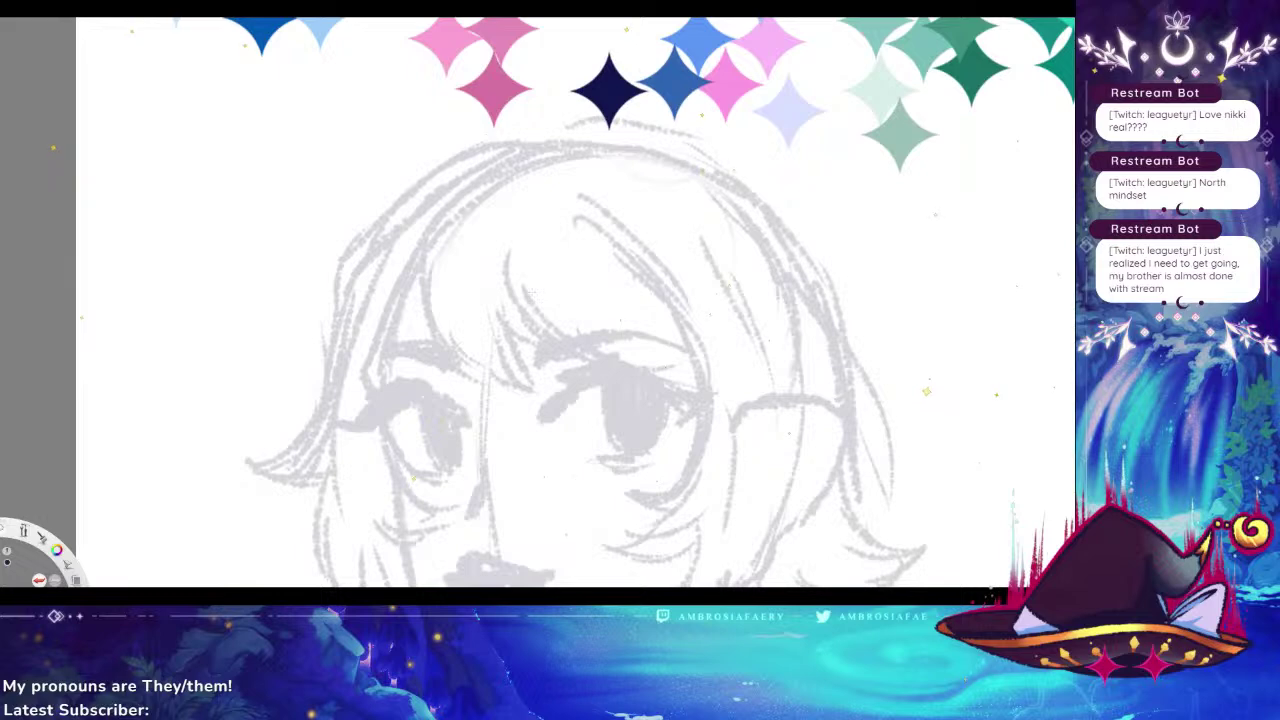
mouse_move(451, 188)
left_mouse_down()
mouse_move(510, 415)
mouse_move(543, 427)
mouse_move(551, 410)
mouse_move(502, 287)
mouse_move(575, 362)
mouse_move(687, 390)
mouse_move(659, 353)
mouse_move(655, 267)
left_mouse_up()
mouse_move(571, 109)
left_mouse_down()
mouse_move(605, 139)
mouse_move(688, 322)
mouse_move(650, 420)
left_mouse_up()
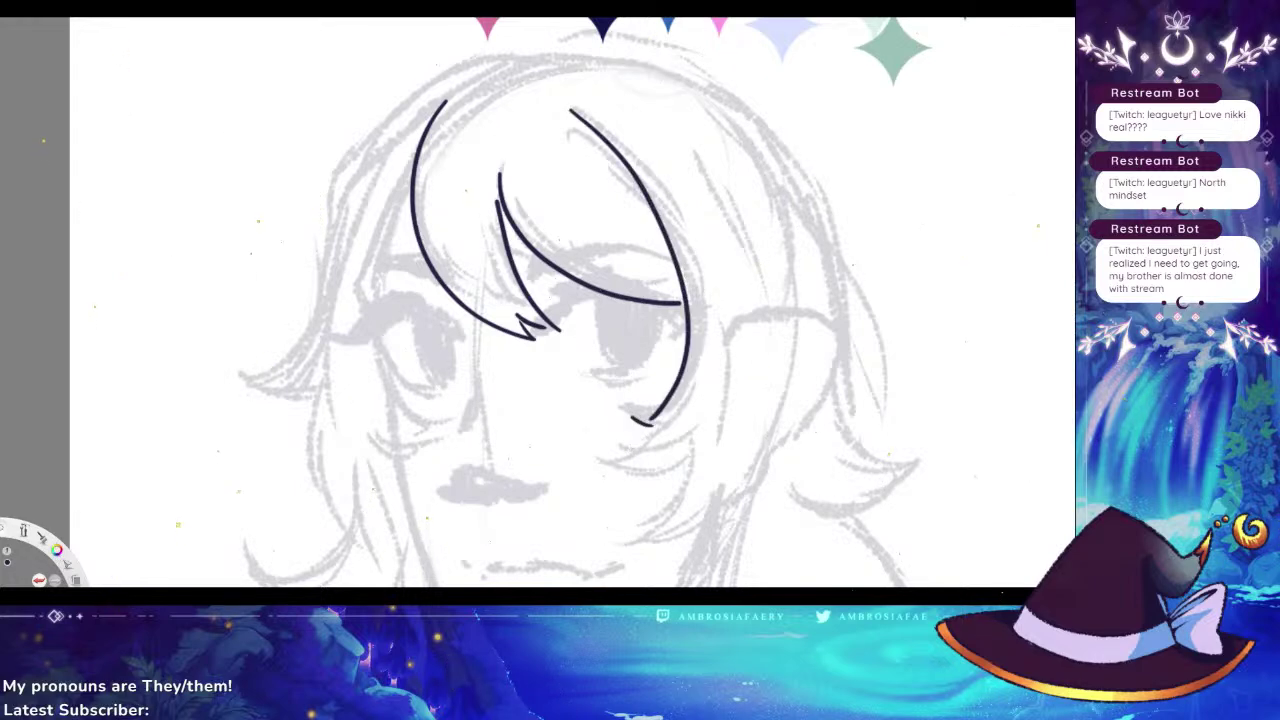
key("ctrl+z")
key("ctrl+z")
key("ctrl+z")
key("ctrl+z")
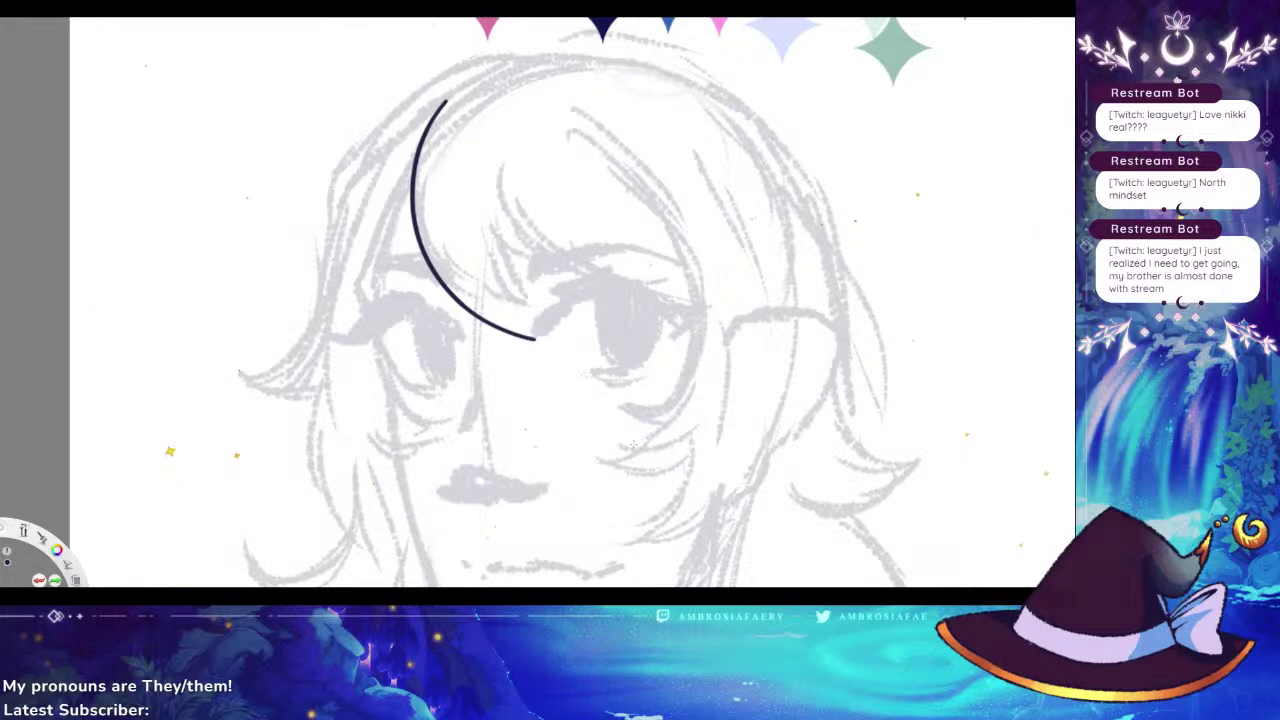
key("ctrl+z")
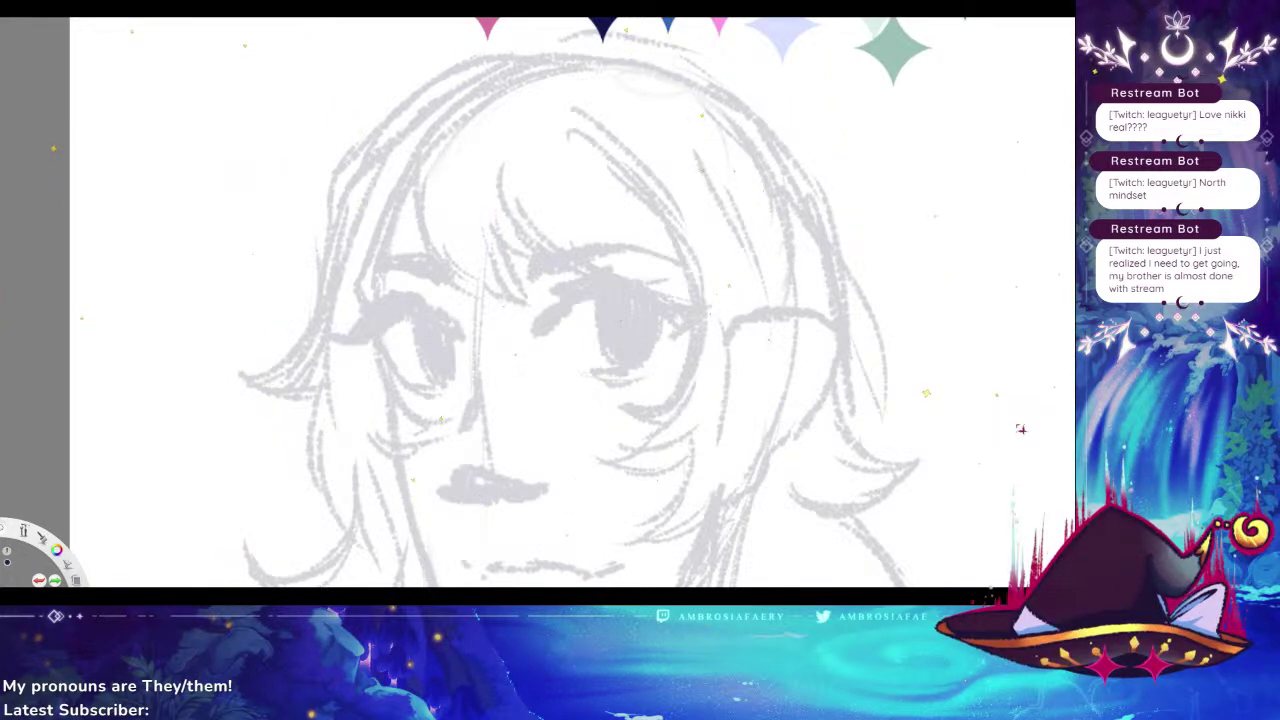
Compare line thicknesses with single S-shaped test strokes over the face, undoing each one
mouse_move(477, 388)
left_mouse_down()
mouse_move(543, 317)
mouse_move(539, 436)
mouse_move(649, 405)
mouse_move(521, 261)
mouse_move(633, 261)
left_mouse_up()
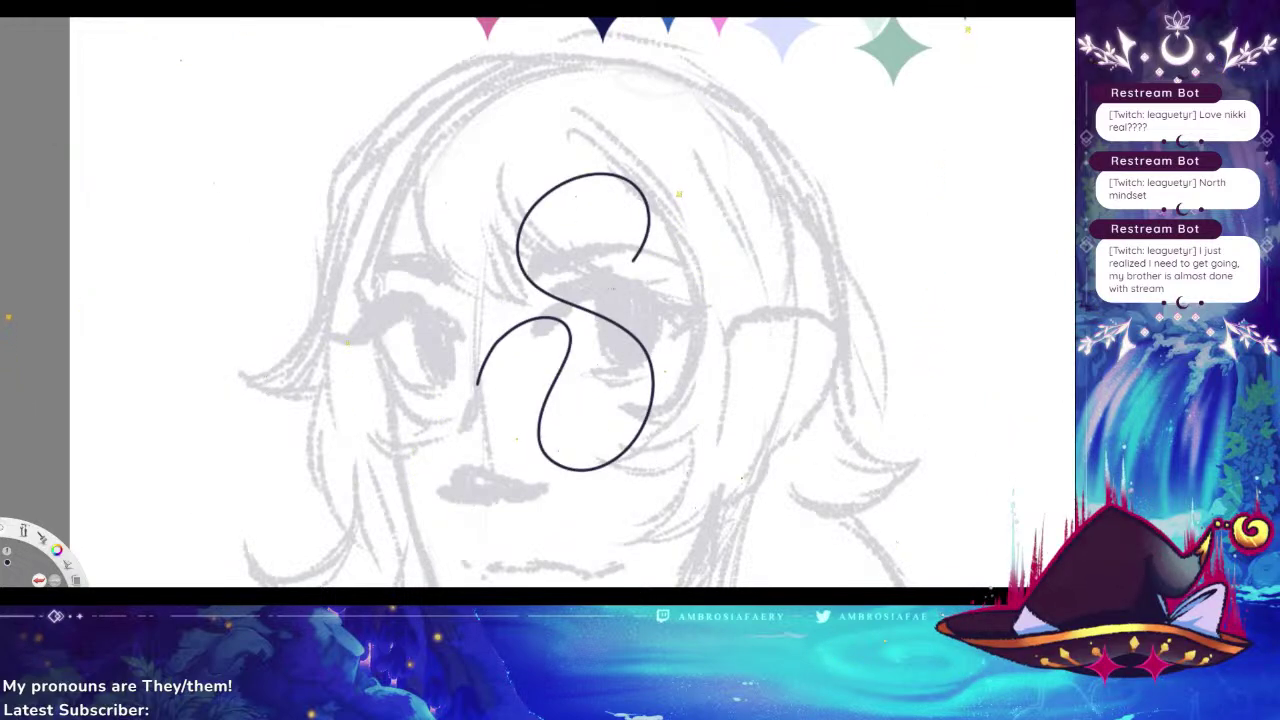
key("ctrl+z")
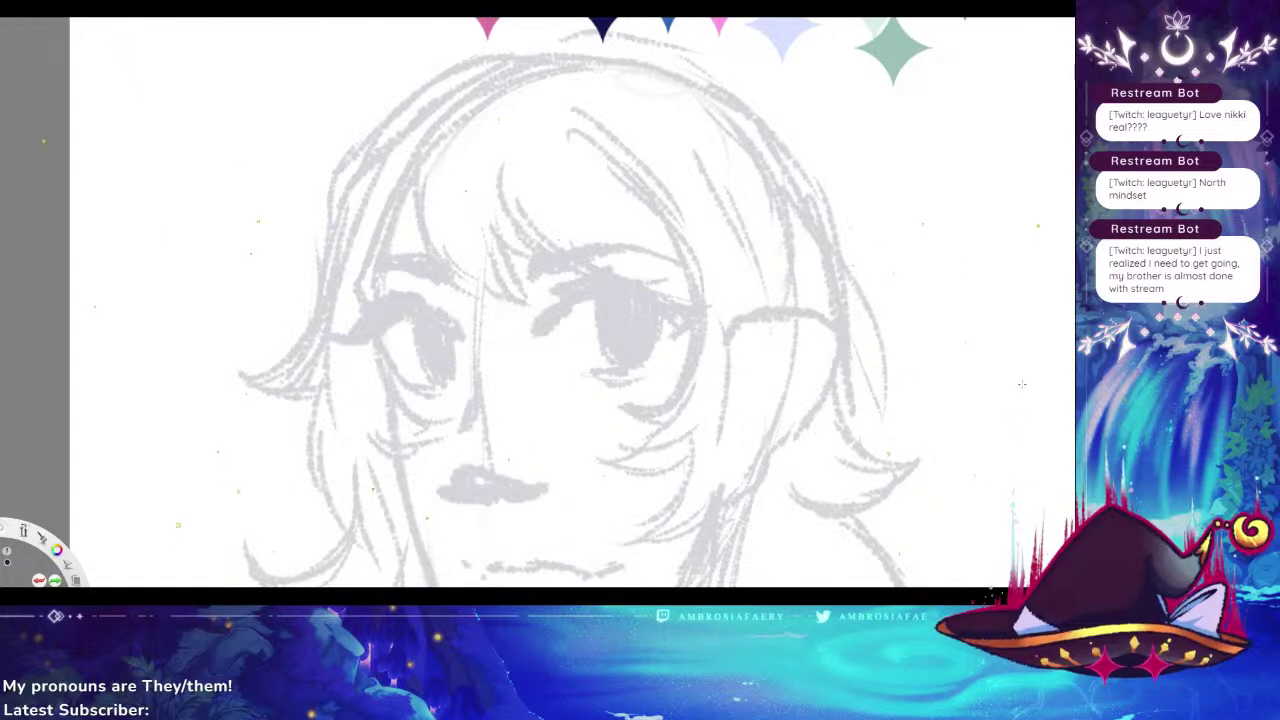
mouse_move(420, 335)
left_mouse_down()
mouse_move(522, 340)
mouse_move(518, 482)
mouse_move(612, 340)
mouse_move(486, 204)
mouse_move(627, 192)
mouse_move(553, 308)
mouse_move(568, 270)
left_mouse_up()
key("ctrl+z")
mouse_move(447, 376)
left_mouse_down()
mouse_move(531, 345)
mouse_move(552, 318)
mouse_move(602, 346)
left_mouse_up()
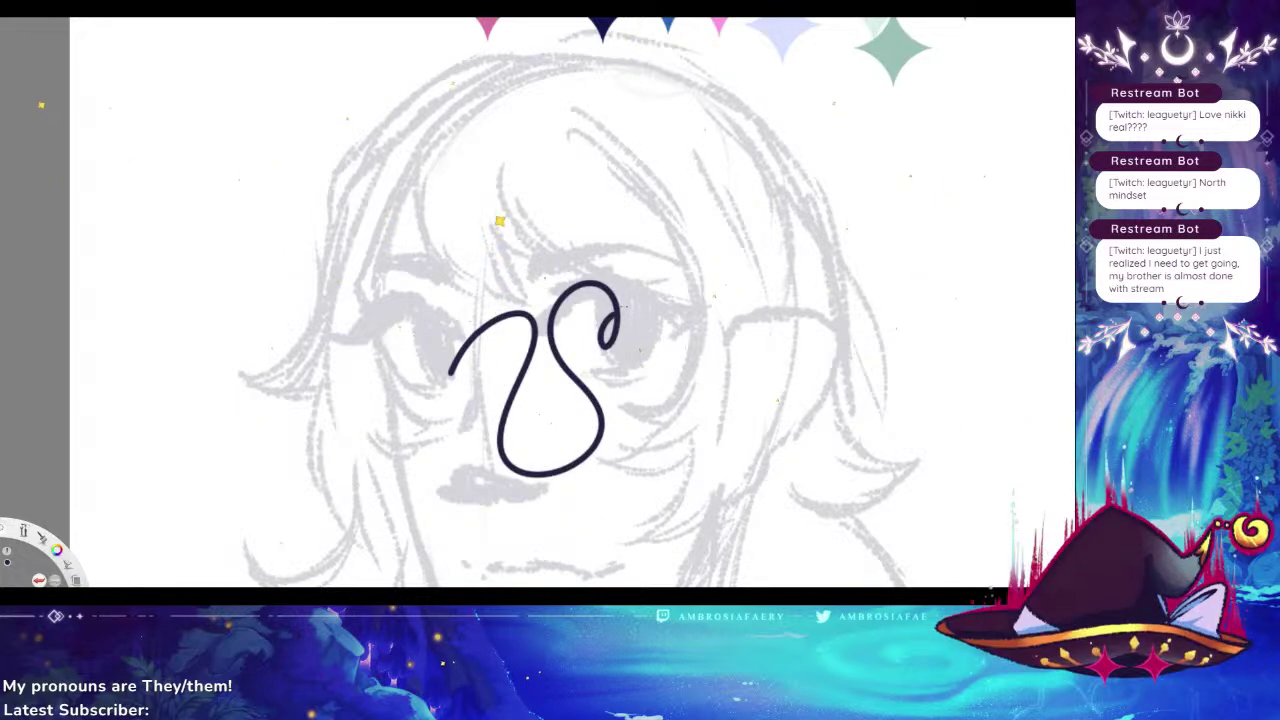
key("ctrl+z")
Ink the fringe's outer curve in dark navy from near the crown down between the eyes, removing the stray zigzag
mouse_move(453, 102)
left_mouse_down()
mouse_move(419, 240)
mouse_move(481, 299)
left_mouse_up()
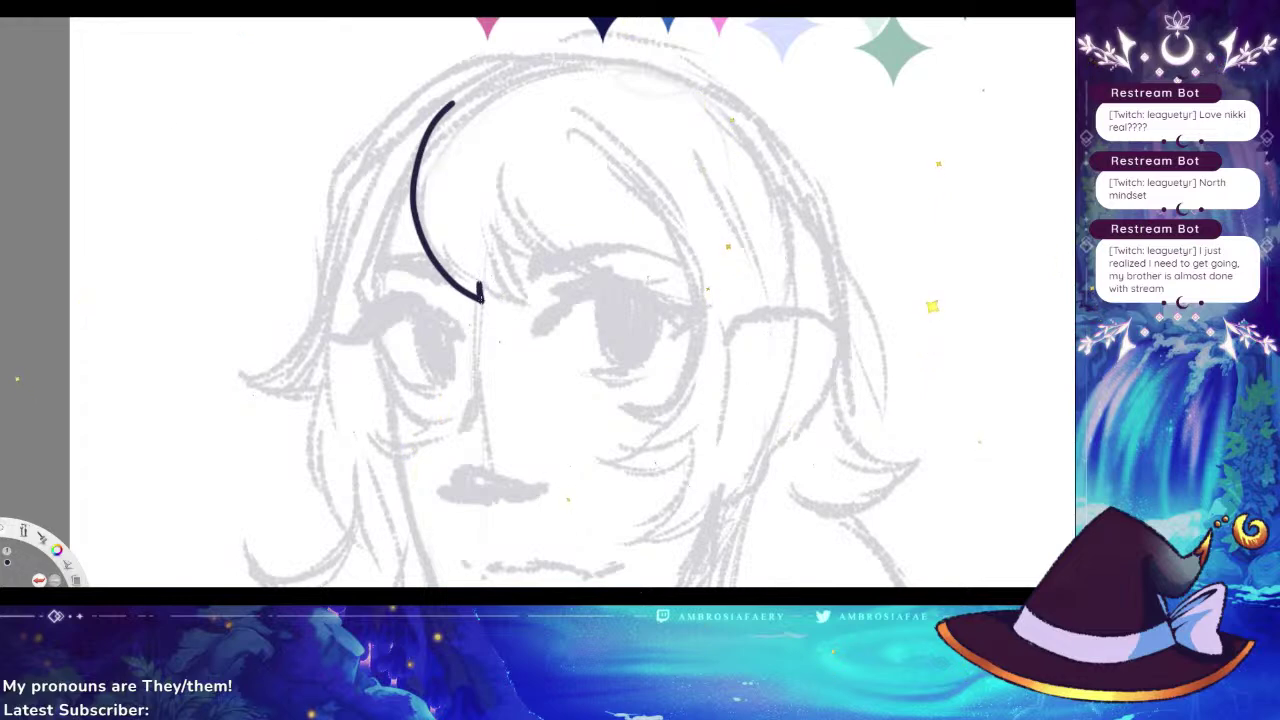
key("ctrl+z")
mouse_move(479, 286)
left_mouse_down()
mouse_move(557, 292)
mouse_move(504, 431)
mouse_move(645, 330)
left_mouse_up()
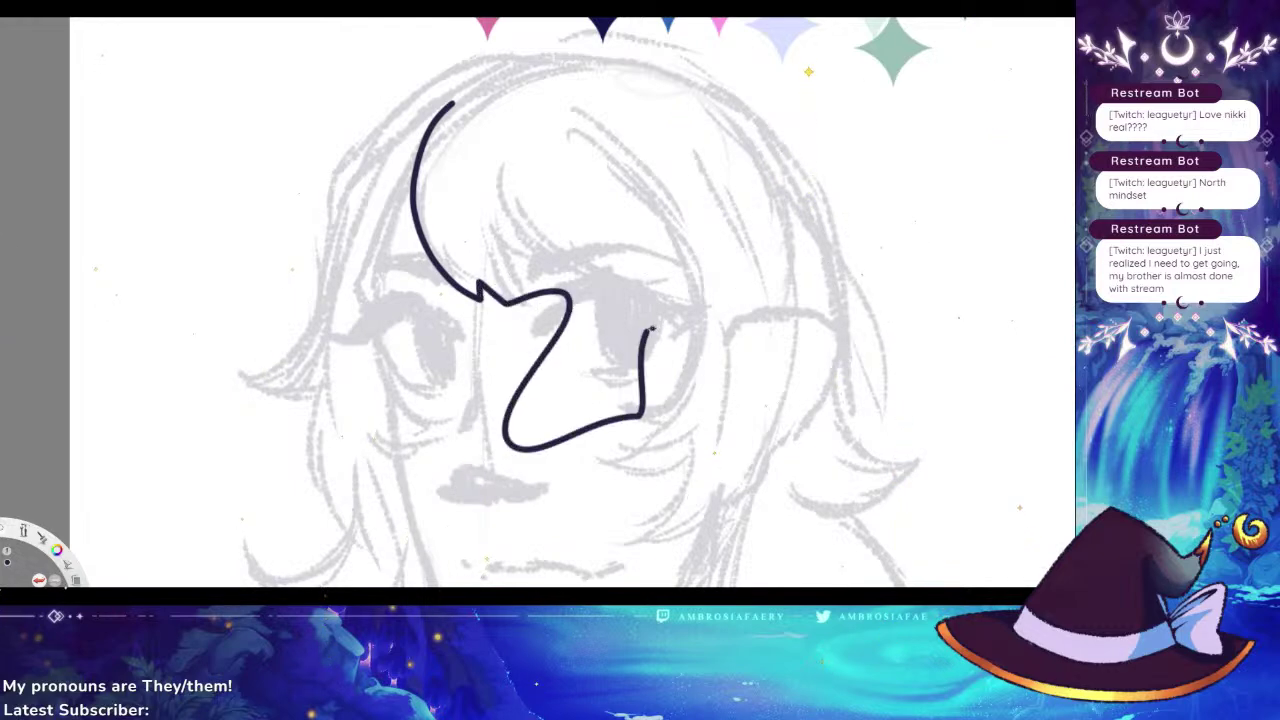
key("ctrl+z")
key("ctrl+z")
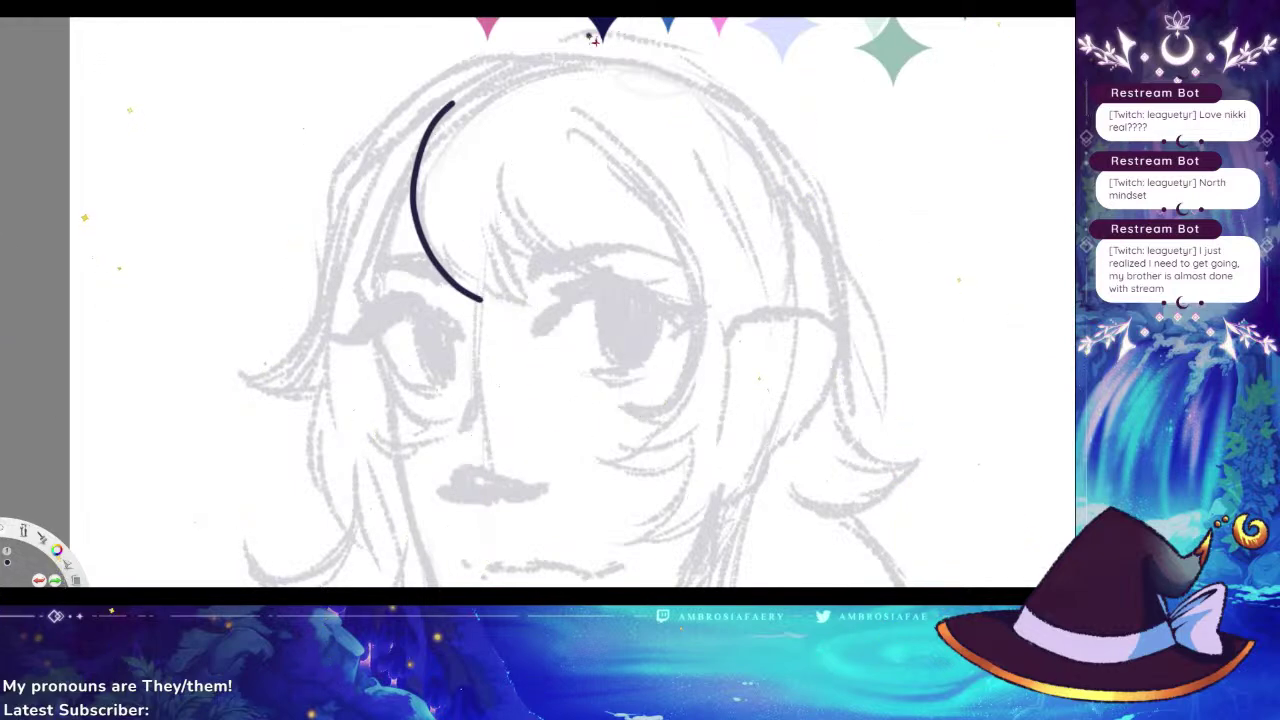
Try continuing the fringe line from the forehead down between the eyes, and undo the attempts
left_click_drag(490, 200, 539, 404)
left_click_drag(540, 326, 514, 361)
key("ctrl+z")
key("ctrl+z")
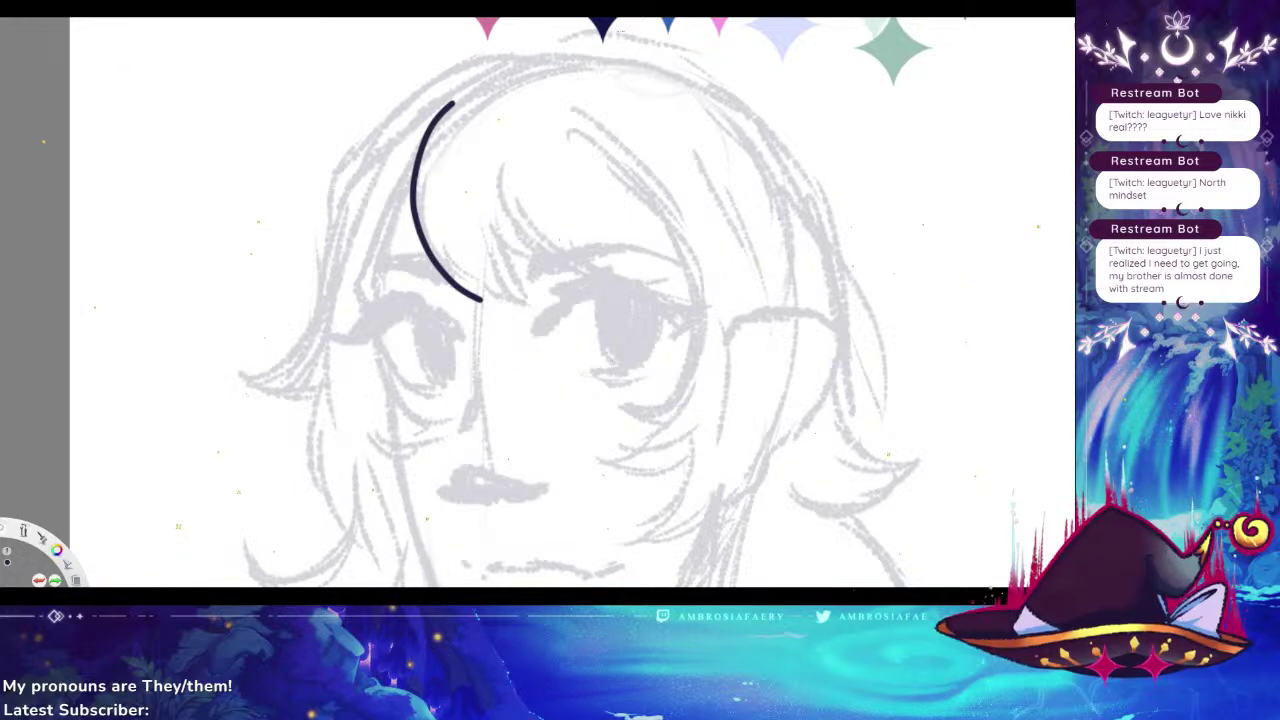
mouse_move(486, 265)
left_mouse_down()
mouse_move(510, 175)
mouse_move(510, 405)
left_mouse_up()
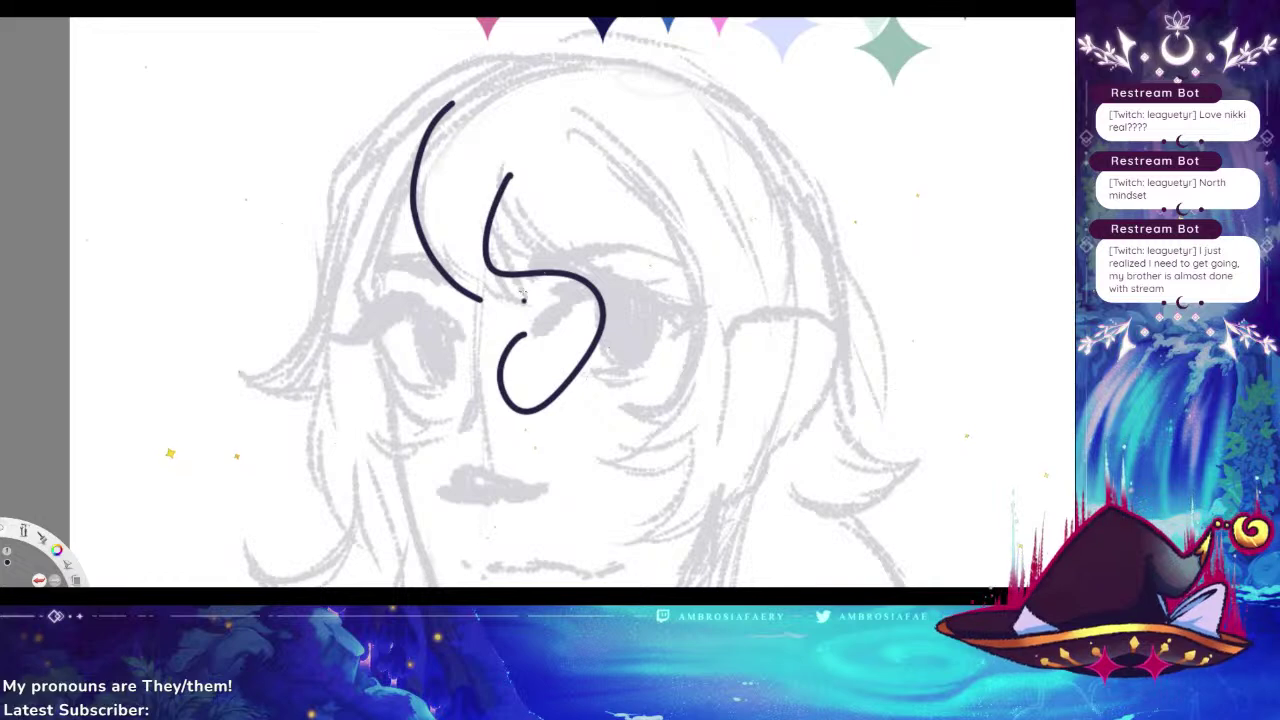
key("ctrl+z")
key("ctrl+z")
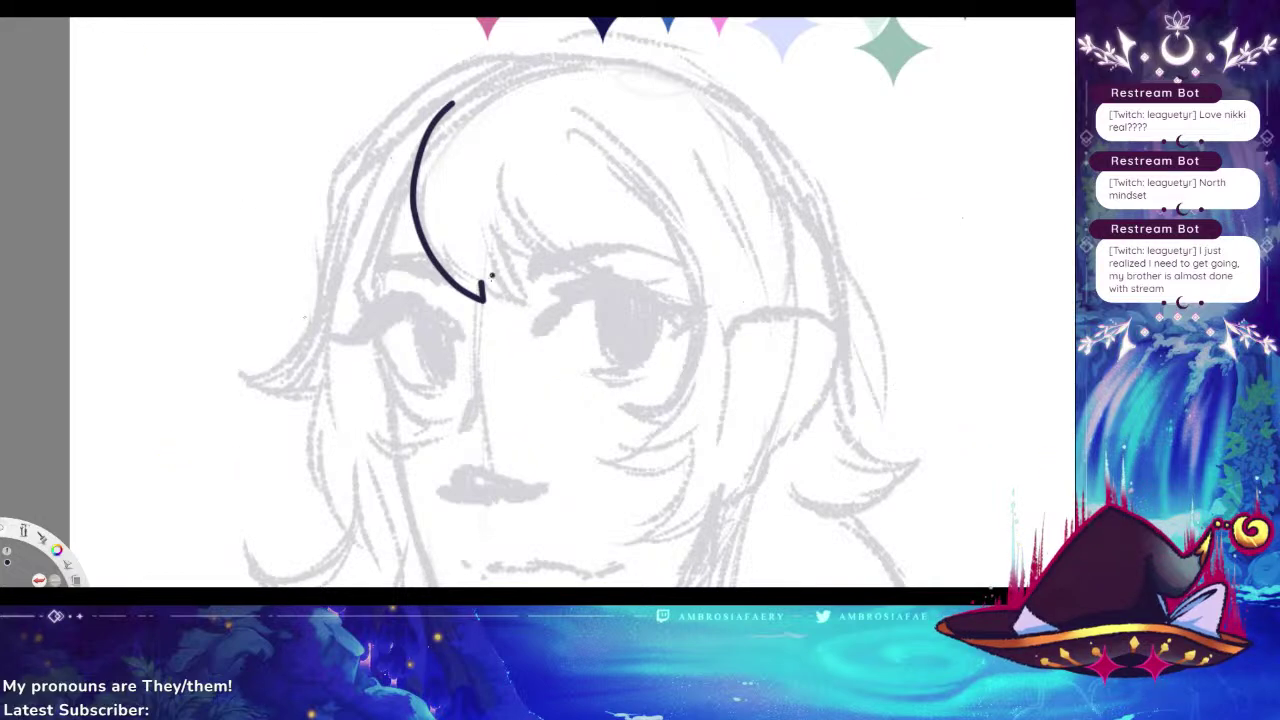
Try inking the pointed fringe tips, the strand sweeping over the eye and a side strand, and undo them
left_click_drag(484, 292, 532, 306)
left_click_drag(491, 218, 538, 310)
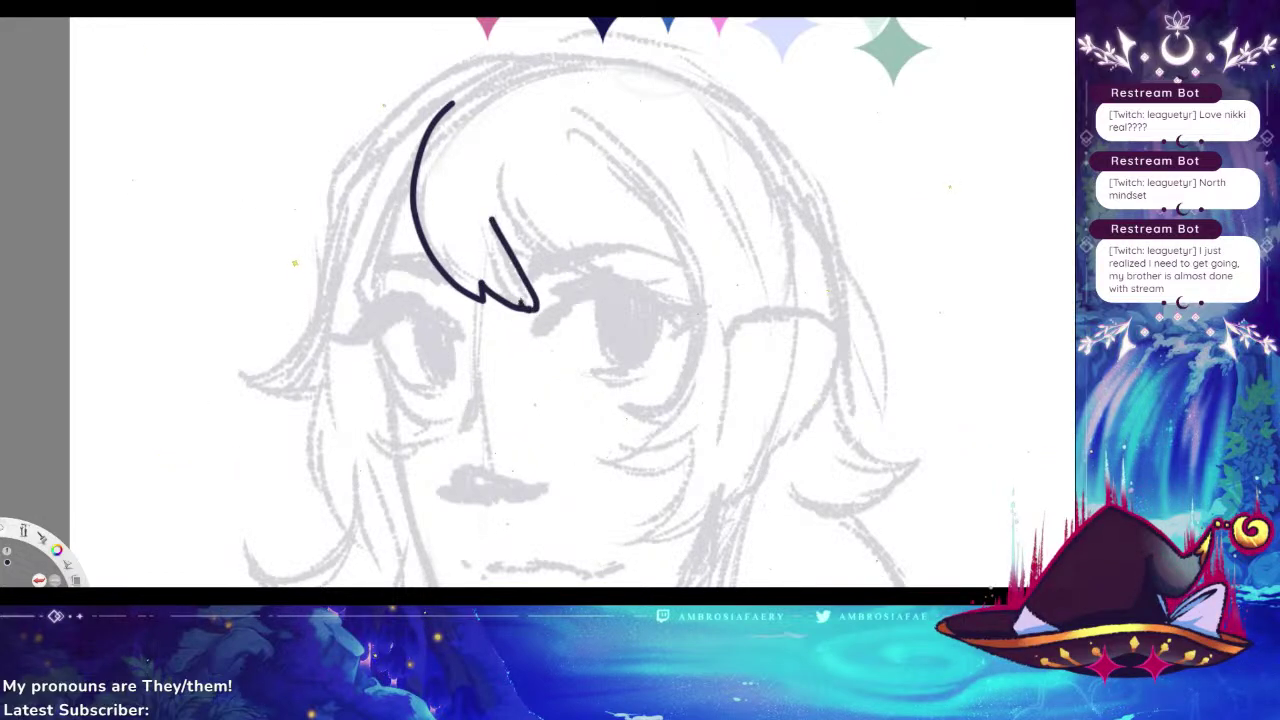
left_click_drag(491, 218, 686, 310)
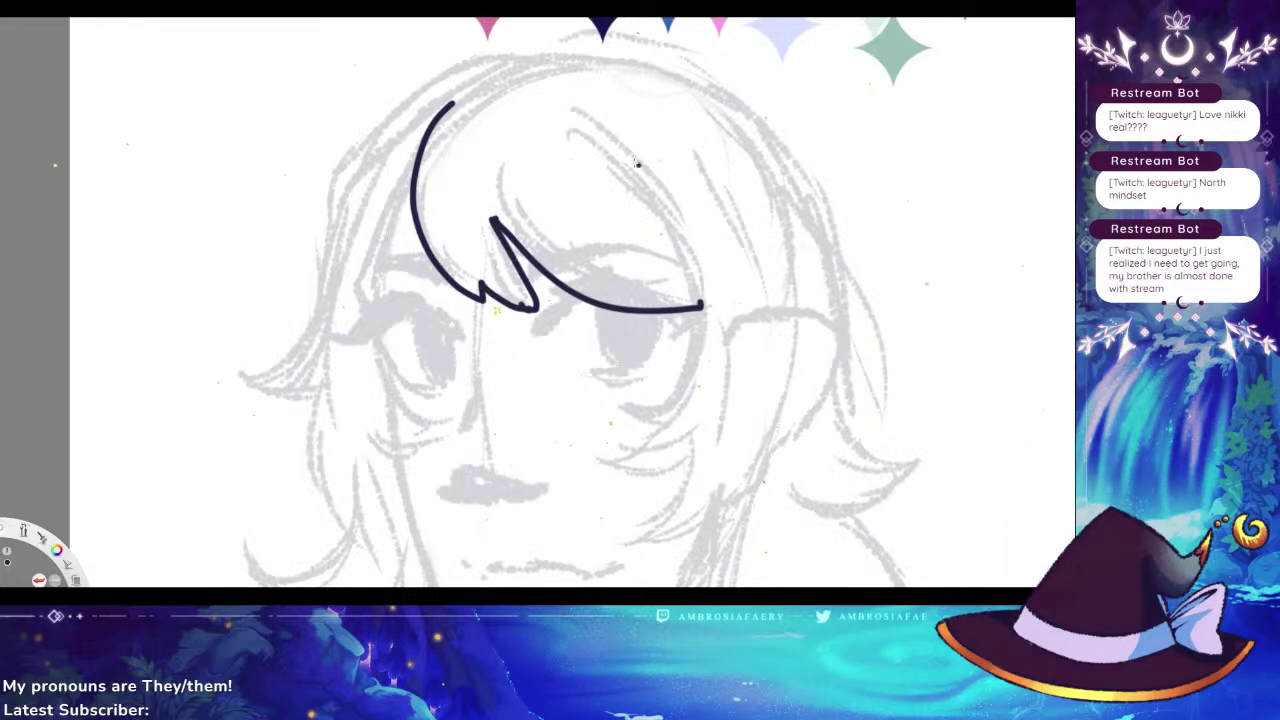
mouse_move(606, 154)
left_mouse_down()
mouse_move(677, 396)
mouse_move(626, 410)
mouse_move(665, 428)
left_mouse_up()
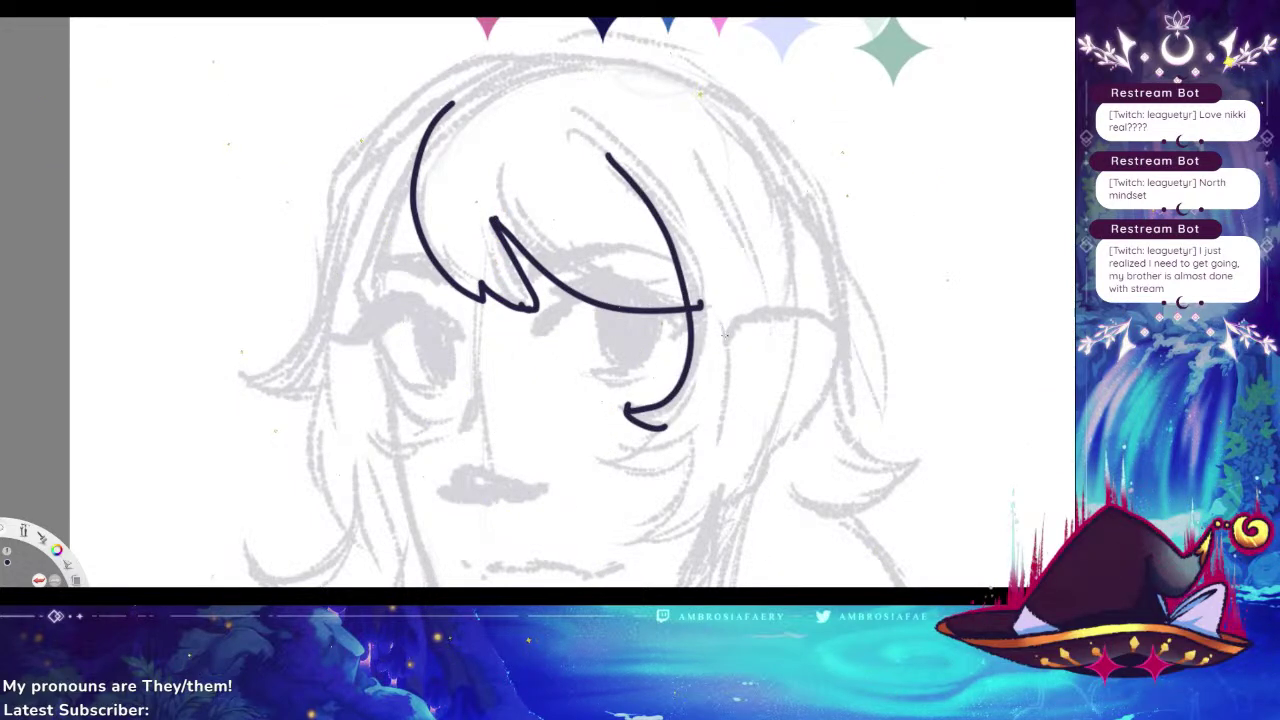
key("ctrl+z")
key("ctrl+z")
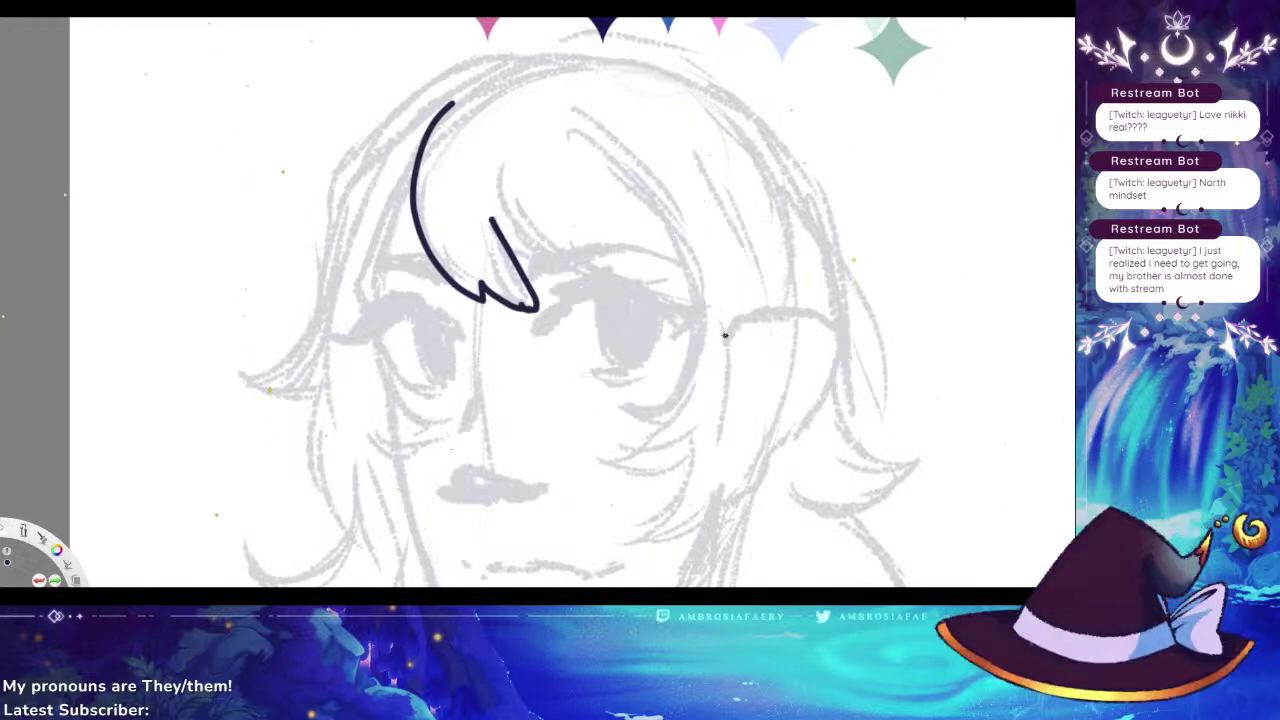
key("ctrl+z")
key("ctrl+z")
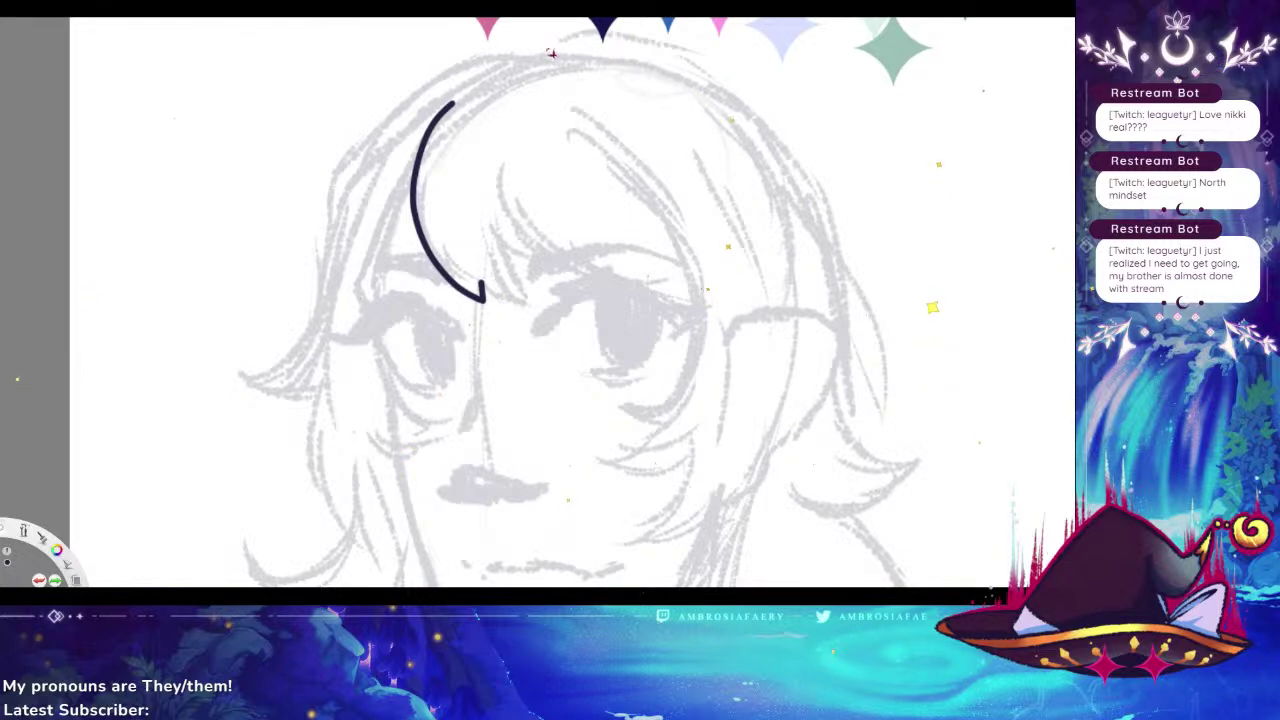
Ink the small notch and wider pointed tip at the end of the fringe, between the eyes
left_click_drag(479, 279, 512, 299)
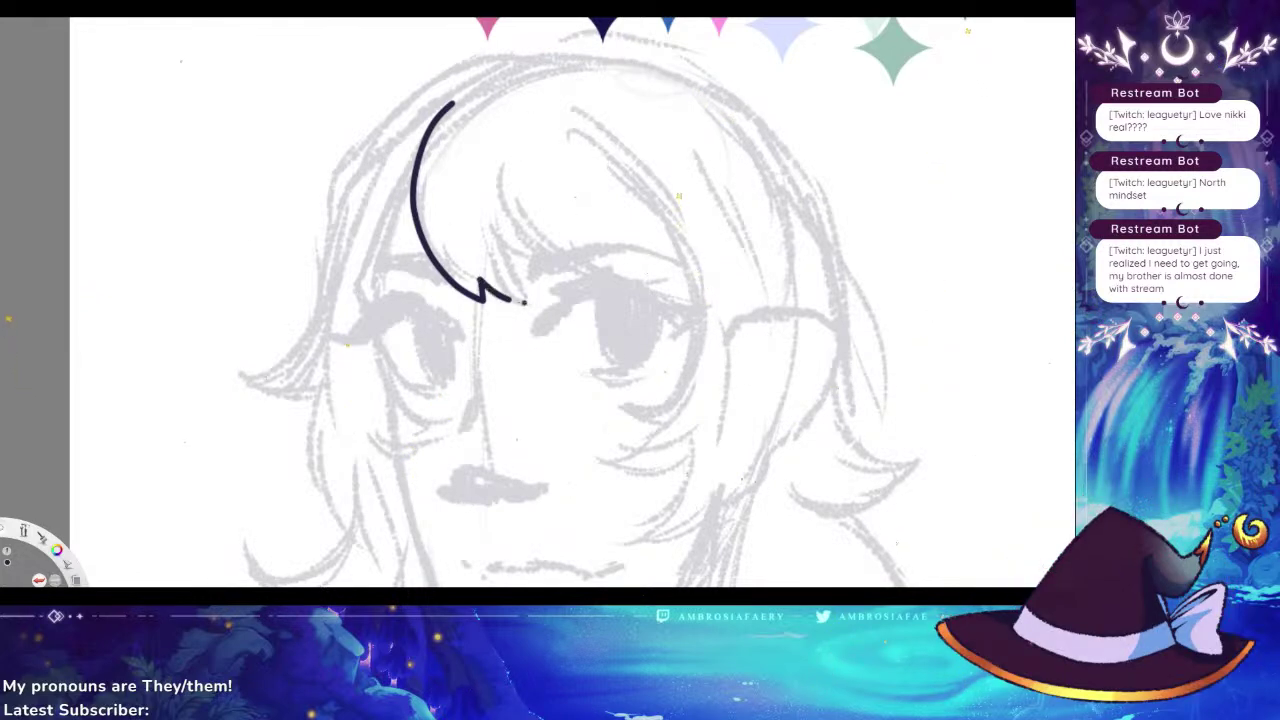
key("ctrl+z")
left_click_drag(478, 270, 549, 296)
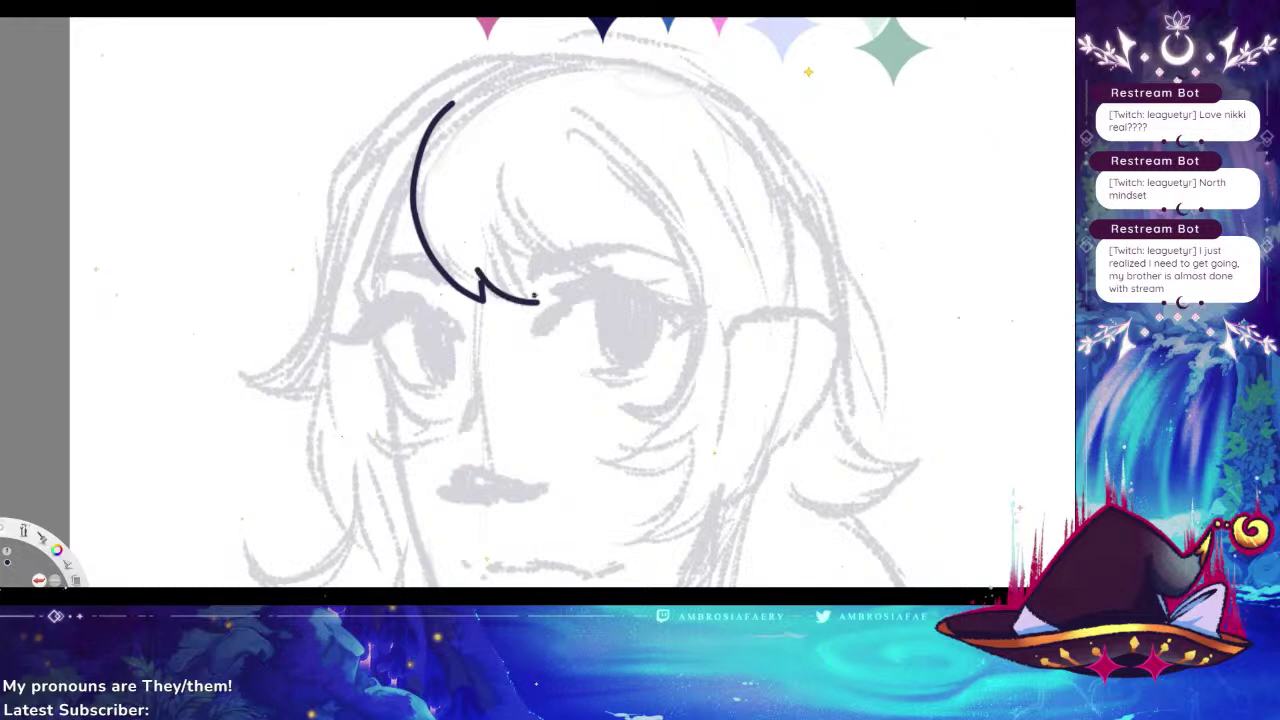
left_click_drag(495, 206, 544, 302)
Ink the fringe strand sweeping from the forehead notch across the larger eye, redoing it until the curve fits
mouse_move(495, 183)
left_mouse_down()
mouse_move(505, 226)
mouse_move(736, 296)
left_mouse_up()
key("ctrl+z")
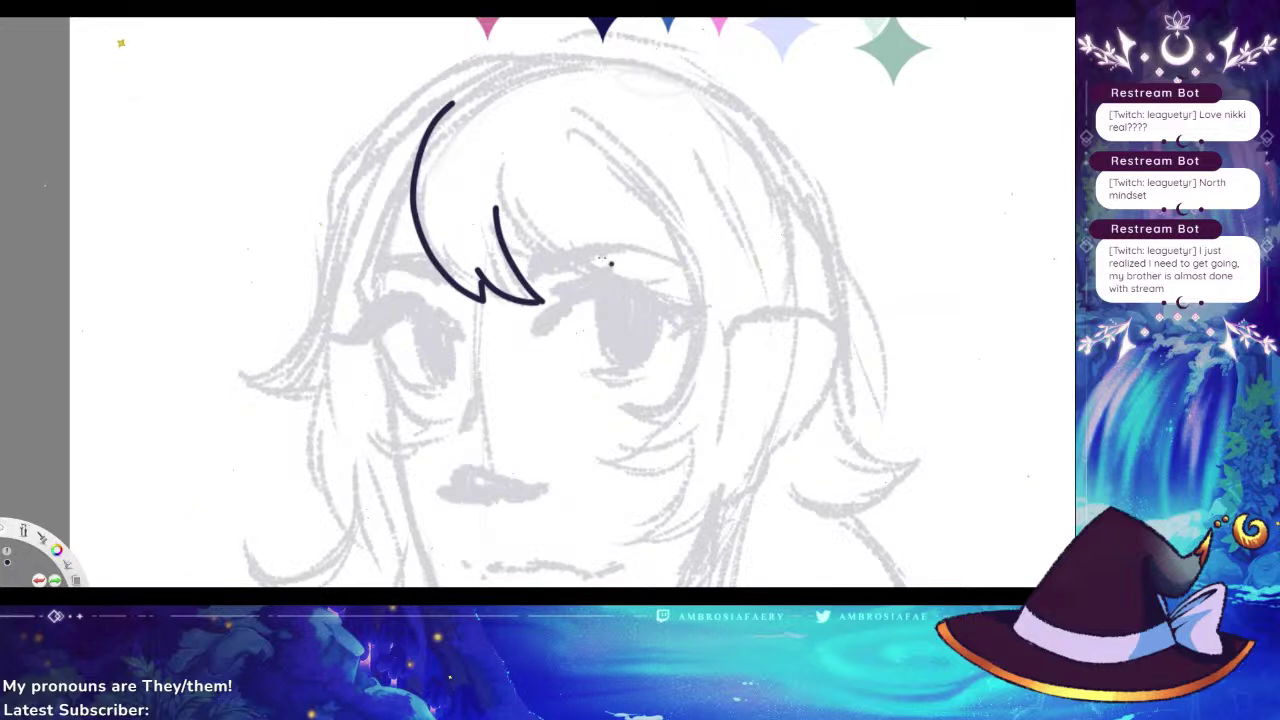
mouse_move(496, 203)
left_mouse_down()
mouse_move(510, 231)
mouse_move(680, 307)
left_mouse_up()
key("ctrl+z")
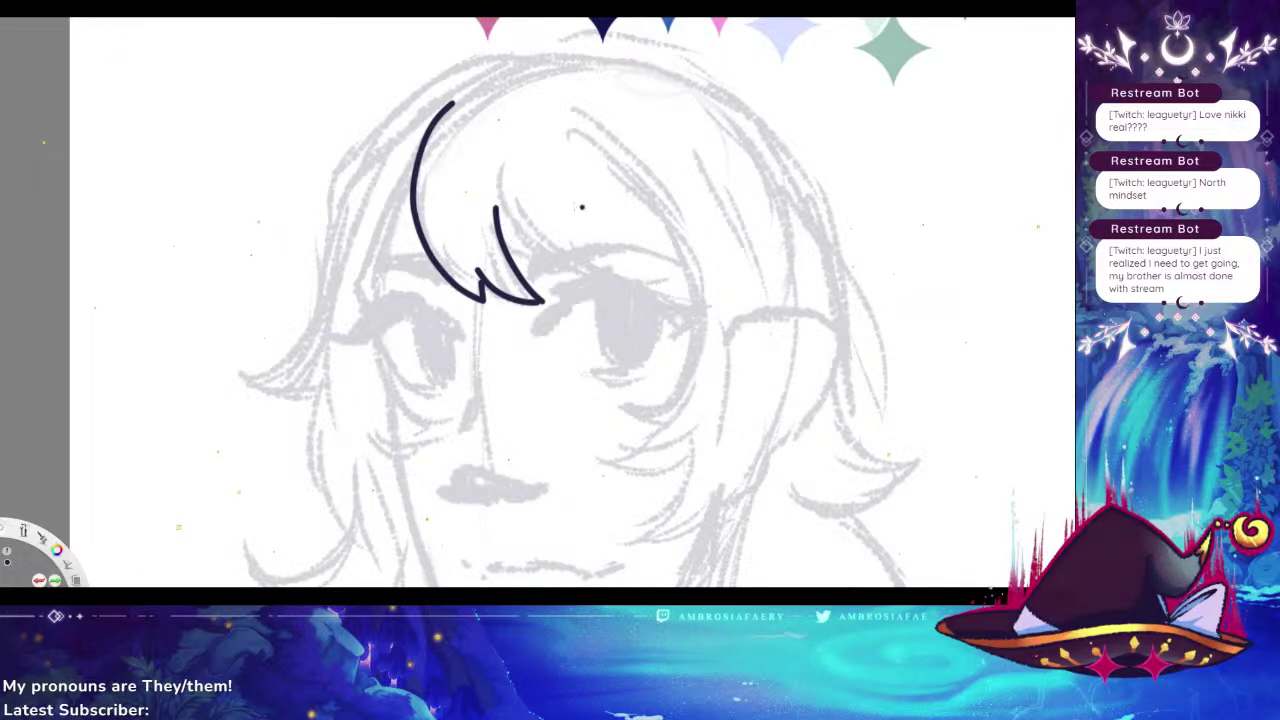
left_click_drag(496, 203, 690, 310)
Ink the long side strand curving from the parting down to the cheek, with a short separate curve beneath its end
mouse_move(568, 125)
left_mouse_down()
mouse_move(586, 132)
mouse_move(642, 437)
mouse_move(701, 450)
left_mouse_up()
left_click_drag(600, 457, 660, 420)
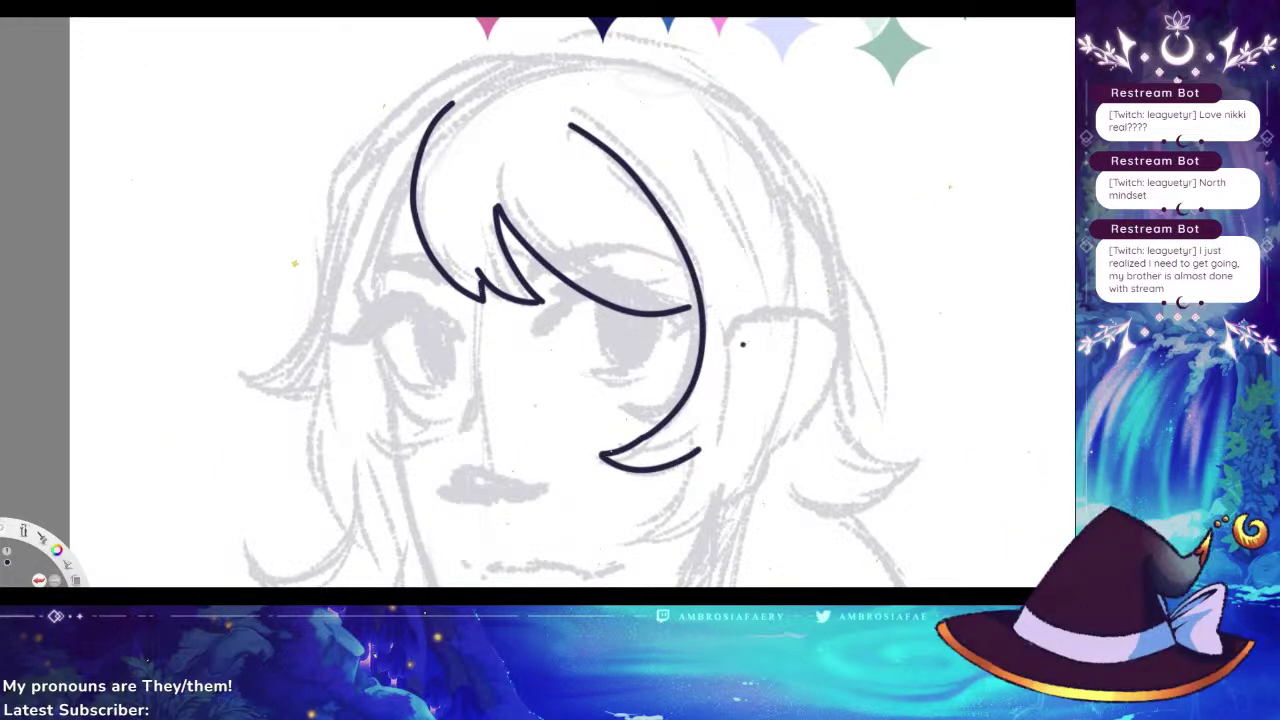
key("ctrl+z")
mouse_move(644, 437)
left_mouse_down()
mouse_move(553, 364)
mouse_move(538, 457)
mouse_move(580, 486)
mouse_move(555, 364)
mouse_move(500, 314)
mouse_move(448, 358)
mouse_move(500, 453)
mouse_move(533, 417)
mouse_move(550, 444)
mouse_move(538, 481)
mouse_move(510, 485)
mouse_move(498, 470)
mouse_move(506, 448)
mouse_move(516, 452)
mouse_move(486, 471)
mouse_move(428, 484)
mouse_move(432, 510)
mouse_move(452, 518)
mouse_move(463, 504)
mouse_move(450, 478)
mouse_move(428, 479)
mouse_move(450, 428)
mouse_move(468, 471)
mouse_move(408, 461)
mouse_move(468, 462)
mouse_move(486, 481)
mouse_move(450, 511)
mouse_move(458, 476)
mouse_move(483, 481)
mouse_move(478, 496)
mouse_move(513, 496)
mouse_move(548, 481)
mouse_move(538, 471)
mouse_move(523, 476)
mouse_move(562, 500)
left_mouse_up()
key("ctrl+z")
key("ctrl+z")
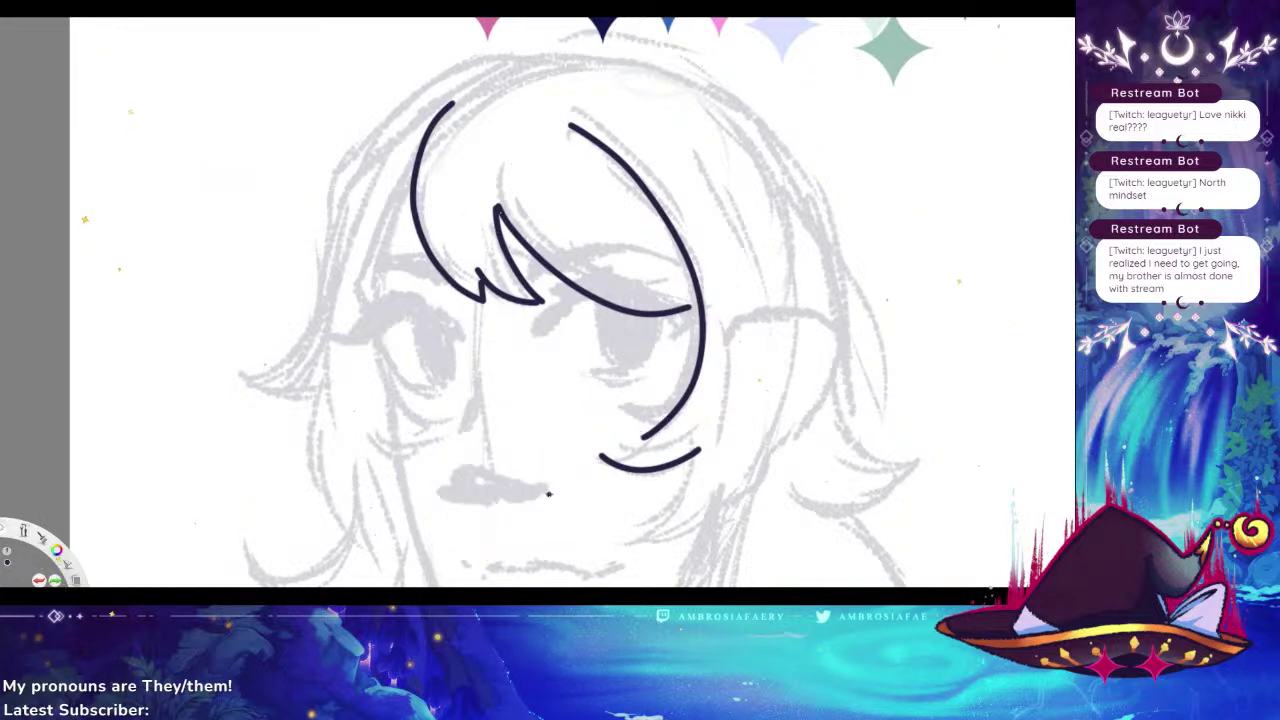
Draw loose looping test strokes over the nose and inner eyes with the dark ink brush
mouse_move(452, 433)
left_mouse_down()
mouse_move(496, 419)
mouse_move(518, 479)
mouse_move(538, 449)
mouse_move(520, 404)
left_mouse_up()
key("ctrl+z")
mouse_move(527, 396)
left_mouse_down()
mouse_move(508, 476)
mouse_move(535, 496)
mouse_move(554, 456)
mouse_move(546, 407)
mouse_move(560, 378)
mouse_move(583, 407)
mouse_move(610, 394)
mouse_move(556, 357)
mouse_move(546, 462)
left_mouse_up()
key("ctrl+z")
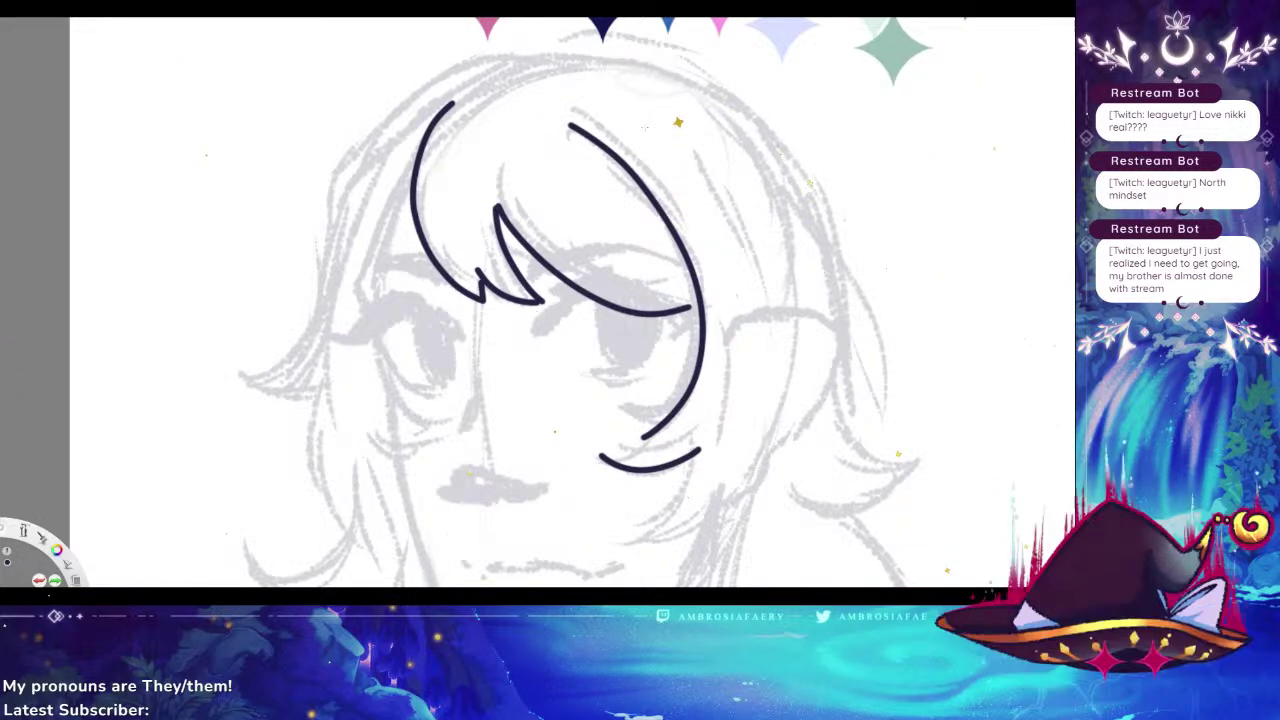
mouse_move(452, 458)
left_mouse_down()
mouse_move(450, 390)
mouse_move(484, 386)
mouse_move(537, 421)
mouse_move(534, 350)
mouse_move(598, 392)
mouse_move(610, 372)
mouse_move(536, 334)
mouse_move(513, 405)
mouse_move(580, 437)
mouse_move(511, 452)
mouse_move(511, 366)
mouse_move(396, 268)
mouse_move(380, 222)
mouse_move(386, 183)
mouse_move(406, 202)
mouse_move(388, 312)
mouse_move(413, 343)
mouse_move(488, 345)
mouse_move(500, 358)
mouse_move(438, 420)
mouse_move(473, 450)
mouse_move(460, 428)
mouse_move(480, 485)
mouse_move(523, 525)
mouse_move(523, 495)
mouse_move(568, 475)
mouse_move(580, 415)
left_mouse_up()
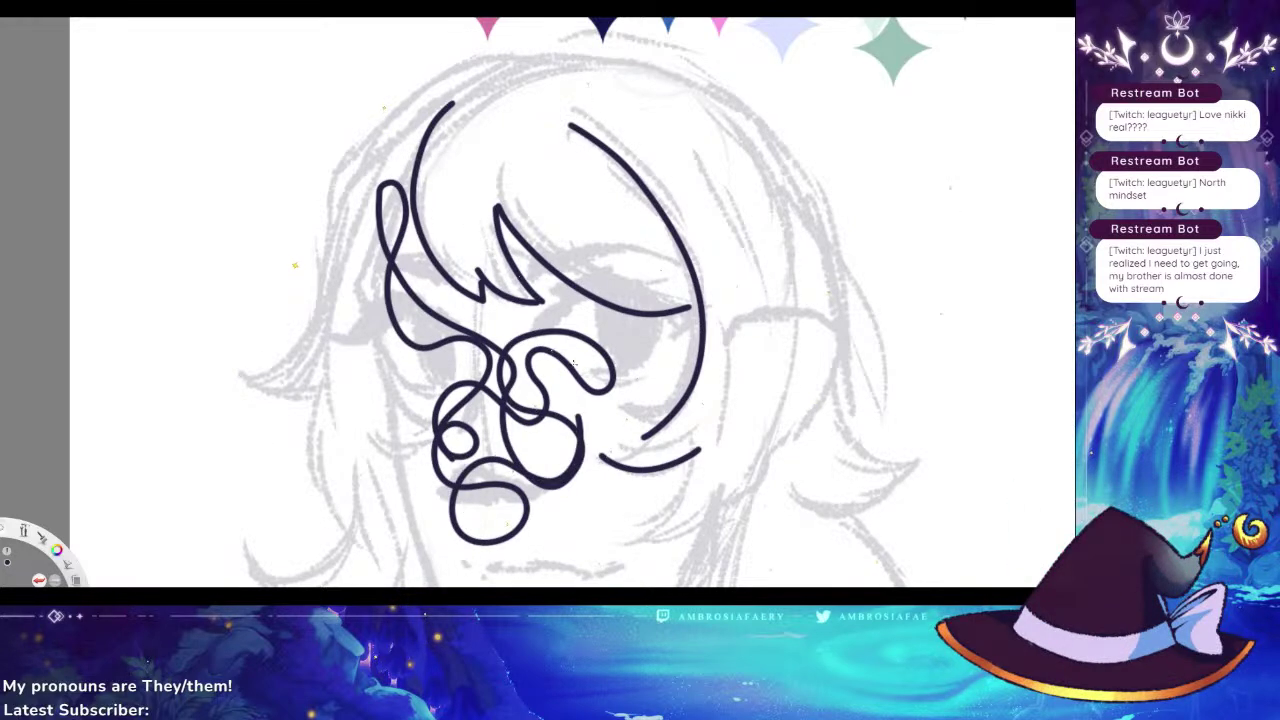
Undo the looping test strokes and the separate short curve beneath the long side strand's end
key("ctrl+z")
key("ctrl+z")
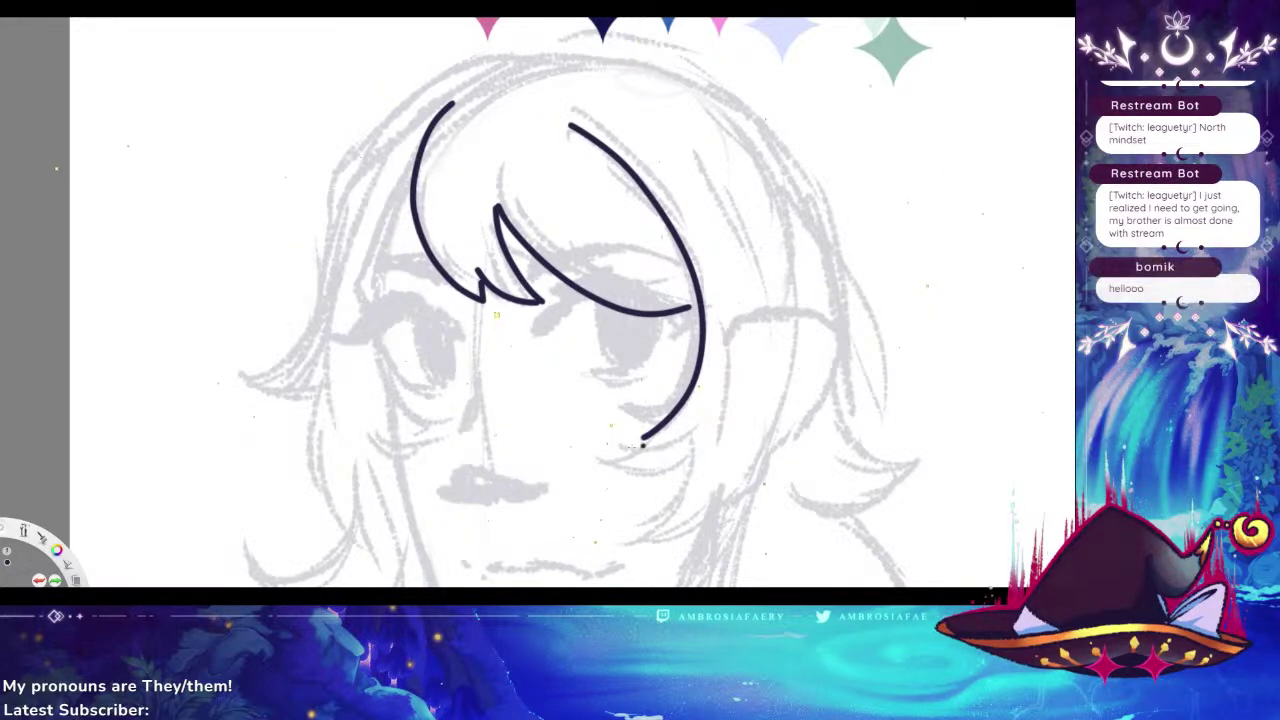
left_click_drag(636, 438, 576, 447)
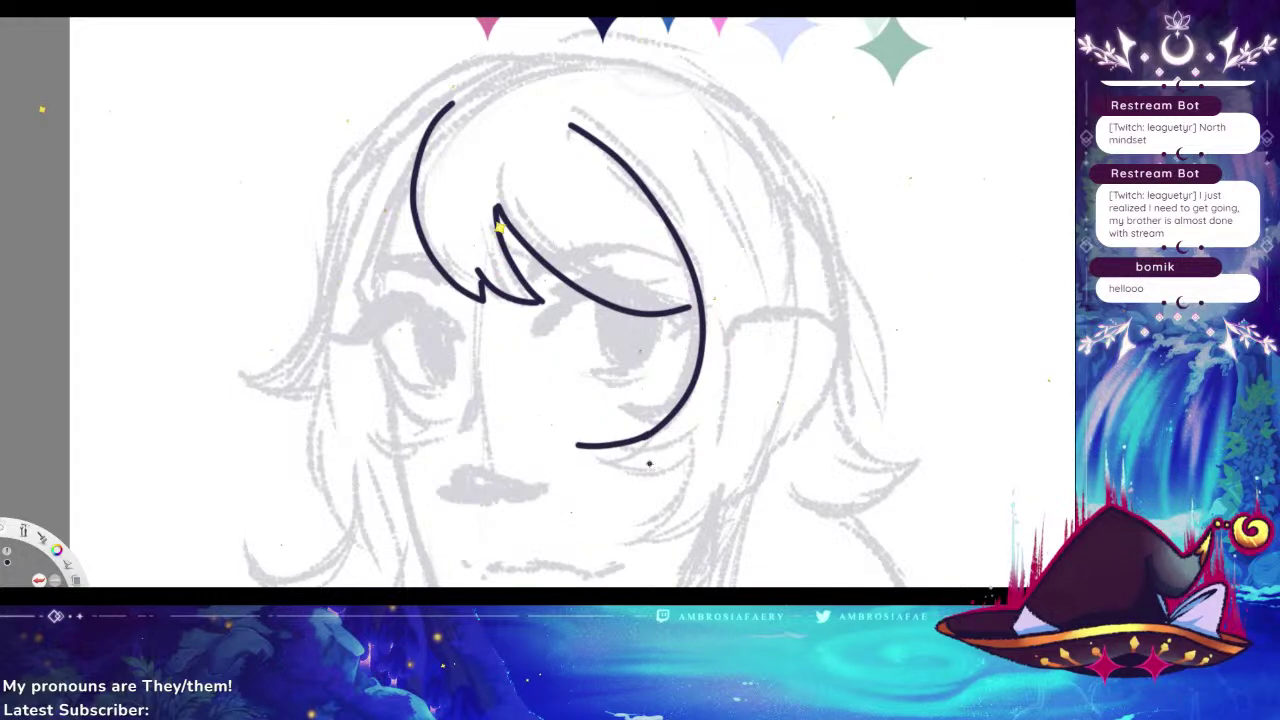
key("ctrl+z")
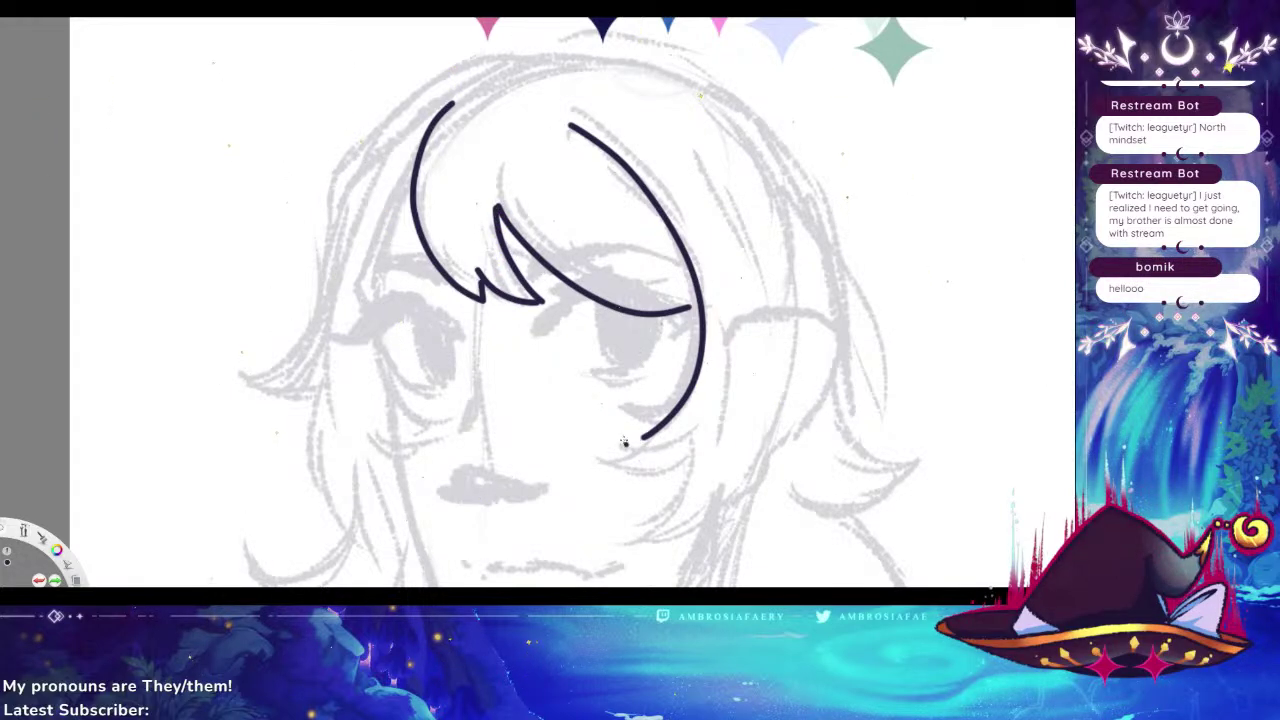
Try extending the side strand's end across the cheek into a pointed tip, with a shallow curve returning beneath it
scroll(637, 443, "up", 3)
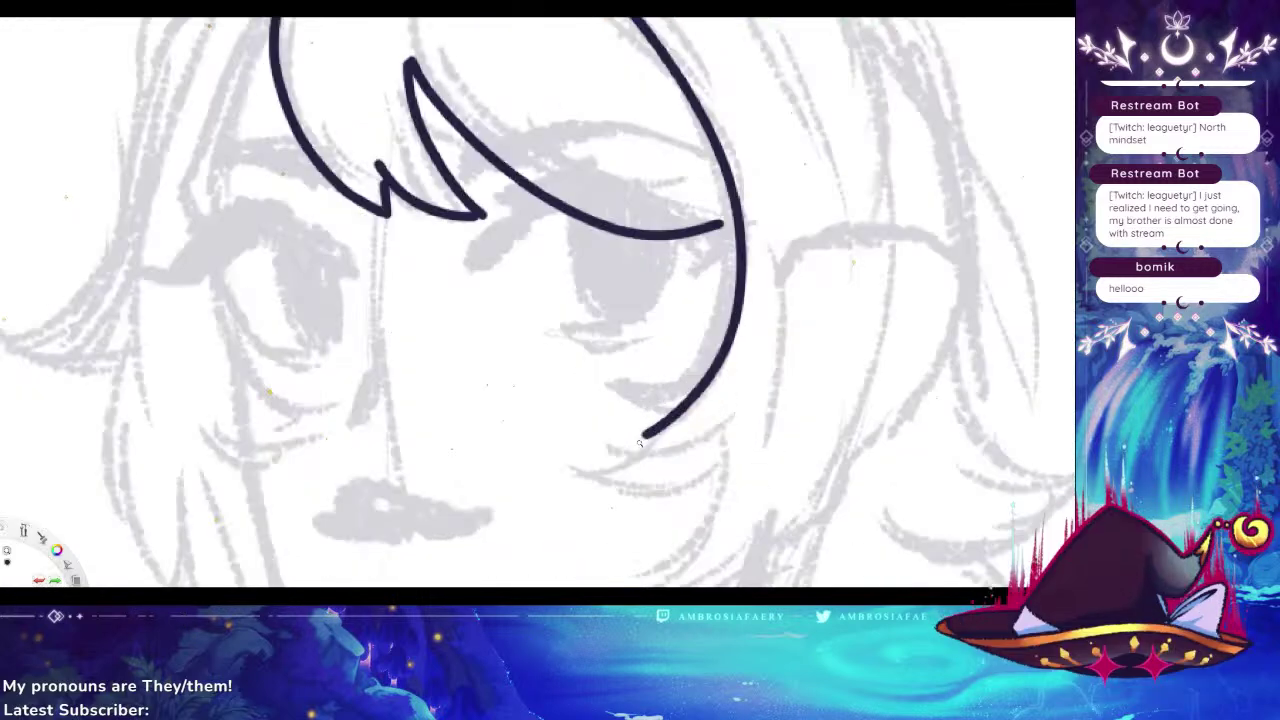
scroll(639, 443, "up", 3)
mouse_move(657, 422)
left_mouse_down()
mouse_move(569, 448)
mouse_move(391, 430)
left_mouse_up()
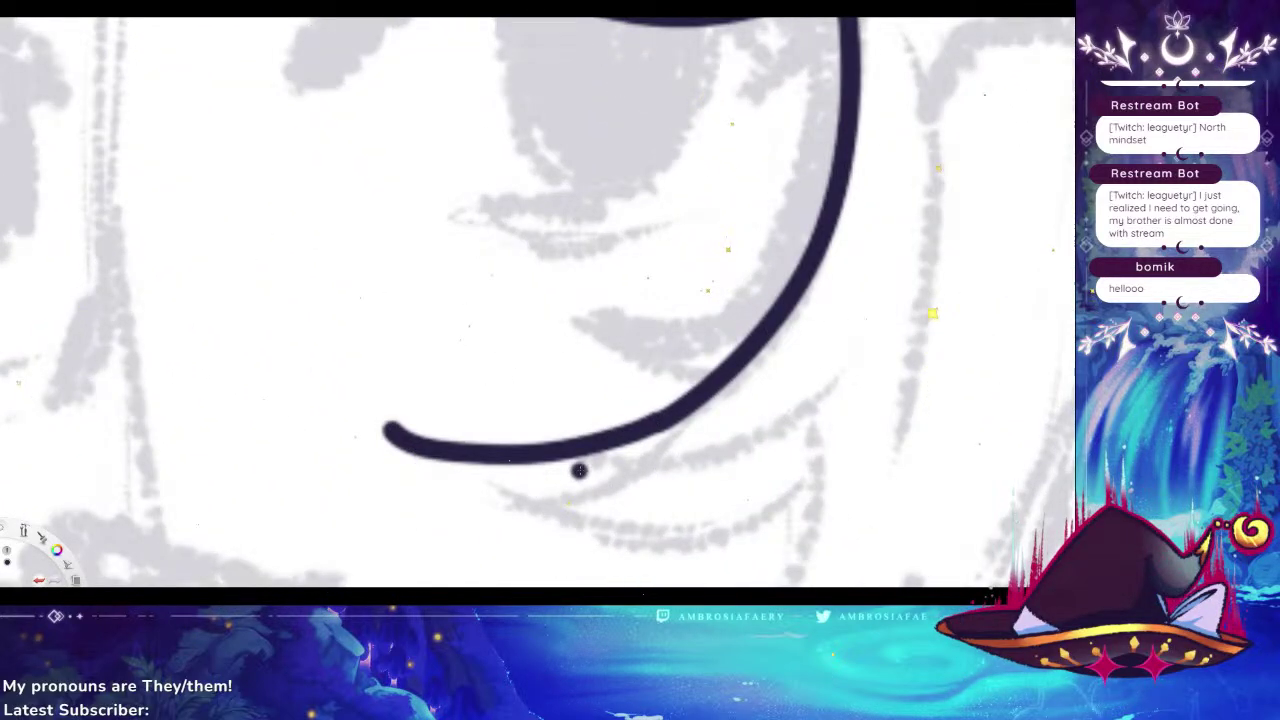
mouse_move(378, 424)
left_mouse_down()
mouse_move(525, 537)
mouse_move(815, 490)
left_mouse_up()
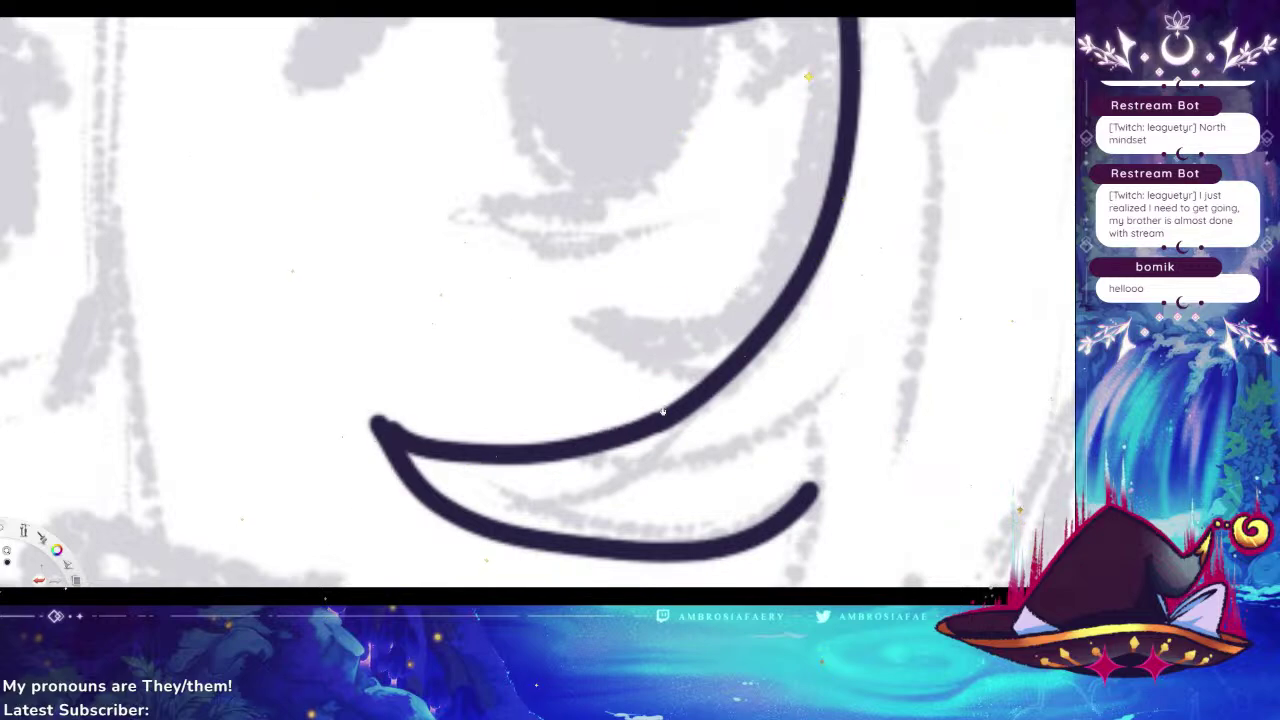
left_click_drag(662, 384, 626, 311)
scroll(628, 310, "down", 8)
scroll(628, 310, "up", 5)
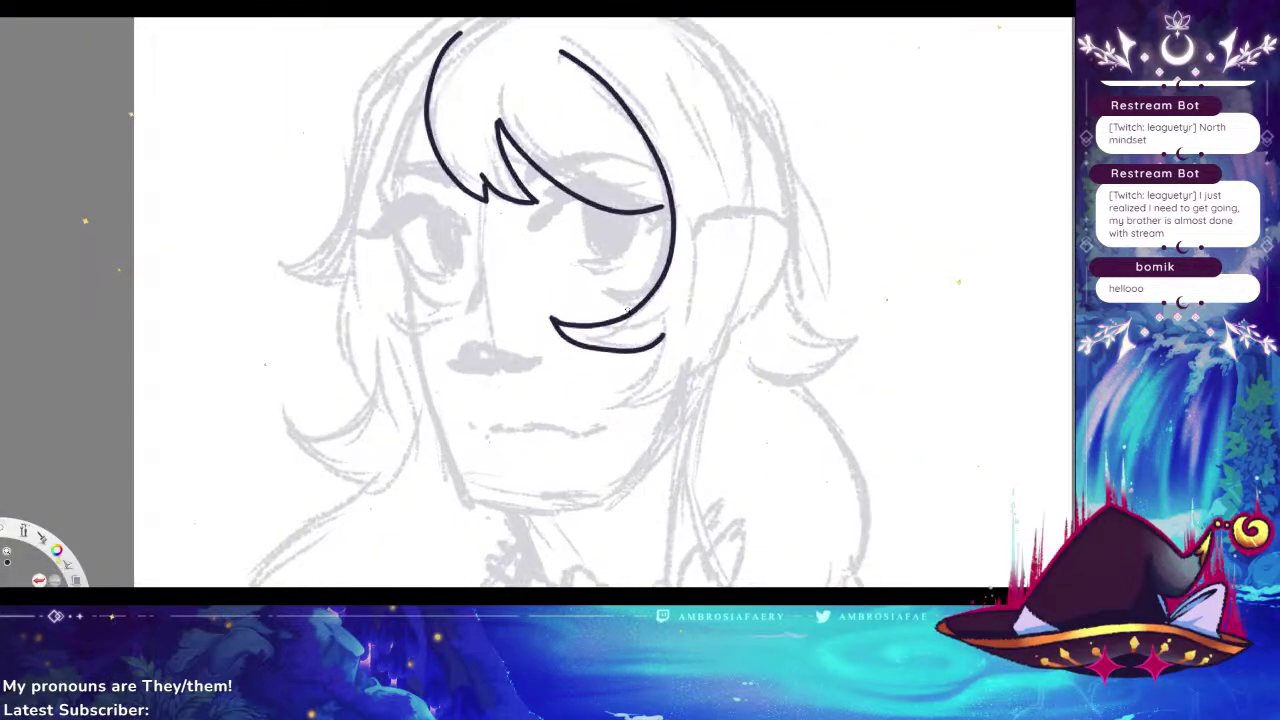
key("ctrl+z")
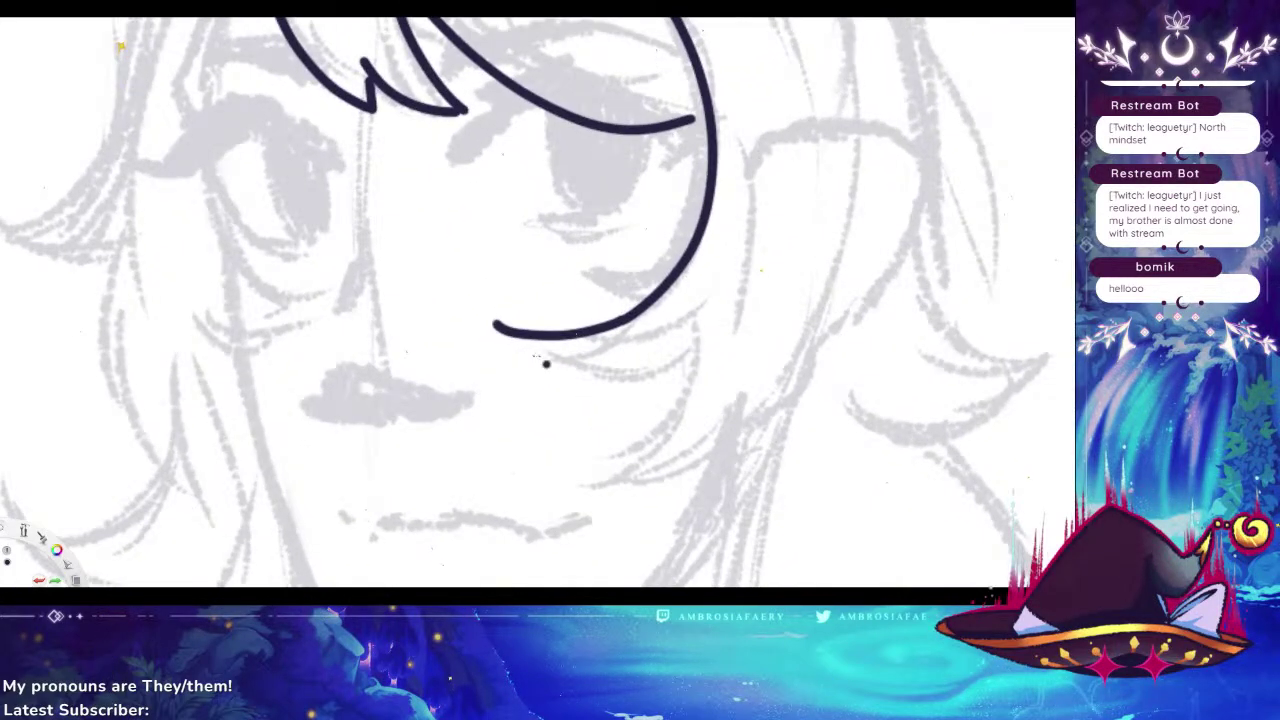
Try several shallow and wide return curves beneath the pointed cheek tip, undoing each one
mouse_move(494, 326)
left_mouse_down()
mouse_move(728, 345)
mouse_move(715, 318)
left_mouse_up()
key("ctrl+z")
mouse_move(492, 324)
left_mouse_down()
mouse_move(690, 390)
mouse_move(686, 309)
left_mouse_up()
key("ctrl+z")
key("ctrl+z")
mouse_move(458, 214)
left_mouse_down()
mouse_move(421, 308)
mouse_move(434, 403)
mouse_move(507, 463)
mouse_move(610, 462)
mouse_move(706, 346)
left_mouse_up()
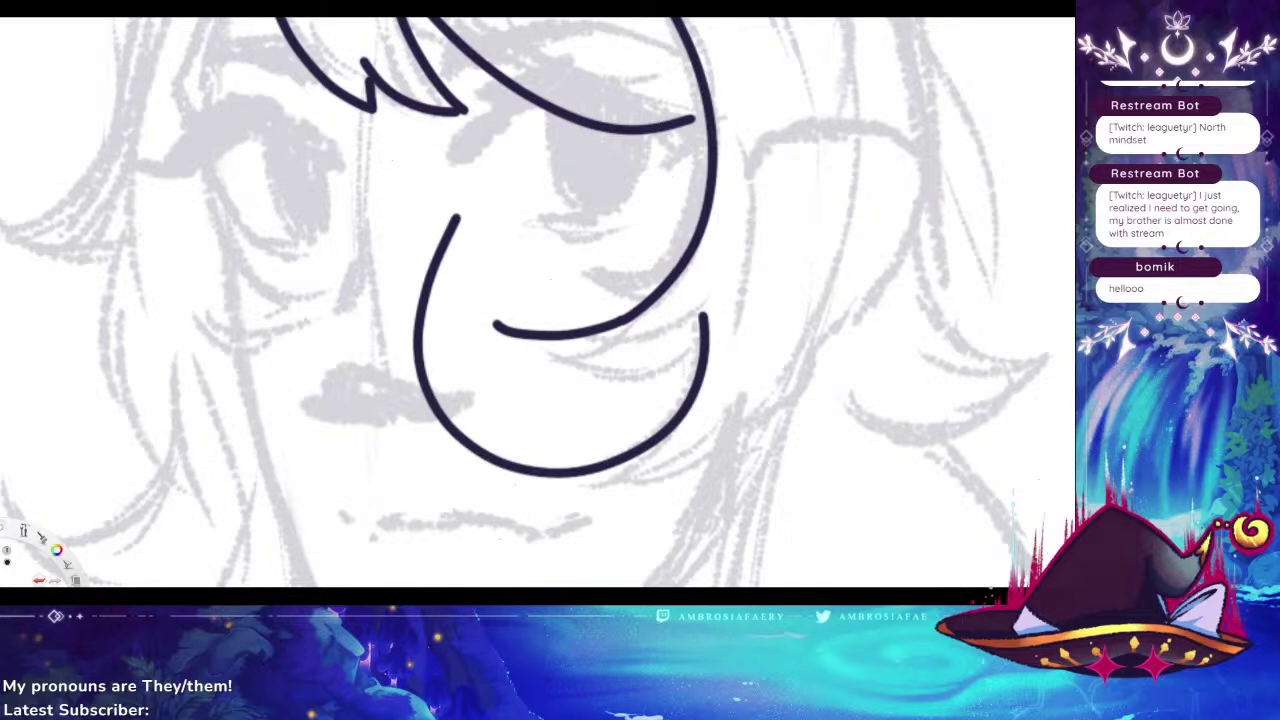
key("ctrl+z")
mouse_move(497, 330)
left_mouse_down()
mouse_move(533, 372)
mouse_move(597, 381)
mouse_move(654, 366)
mouse_move(708, 277)
left_mouse_up()
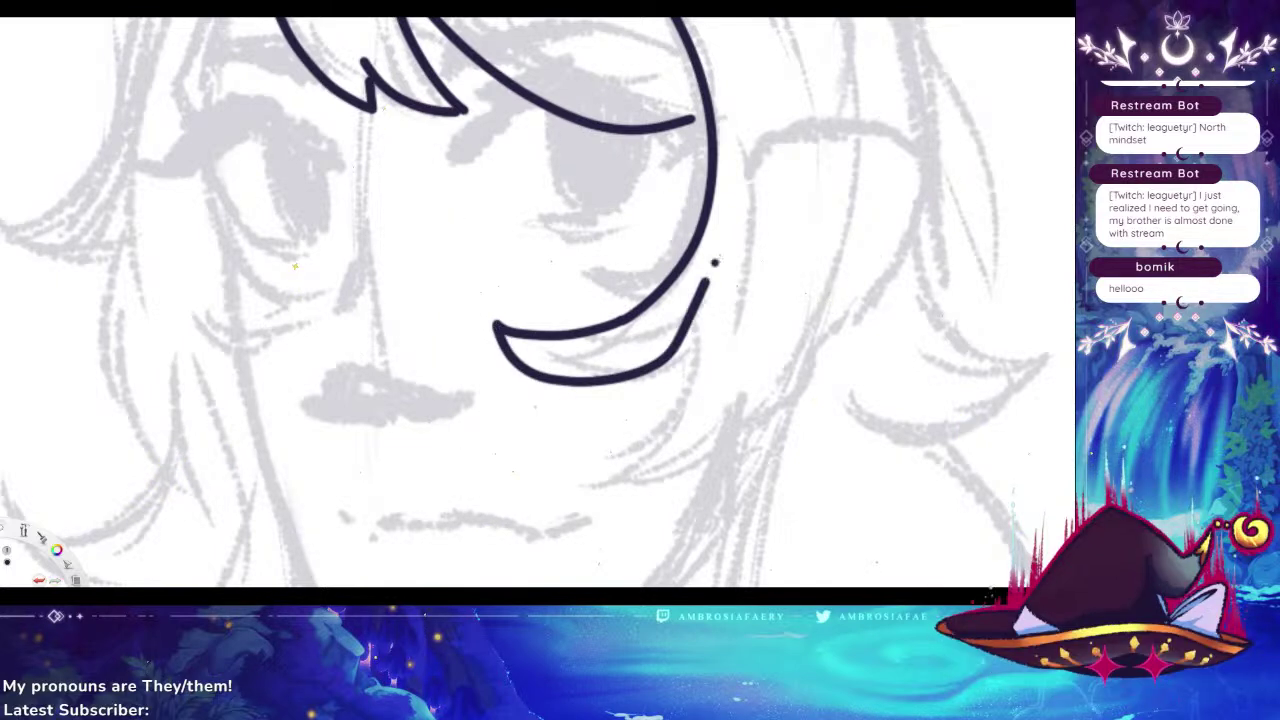
key("ctrl+z")
mouse_move(386, 398)
left_mouse_down()
mouse_move(410, 422)
mouse_move(570, 416)
left_mouse_up()
key("ctrl+z")
key("ctrl+z")
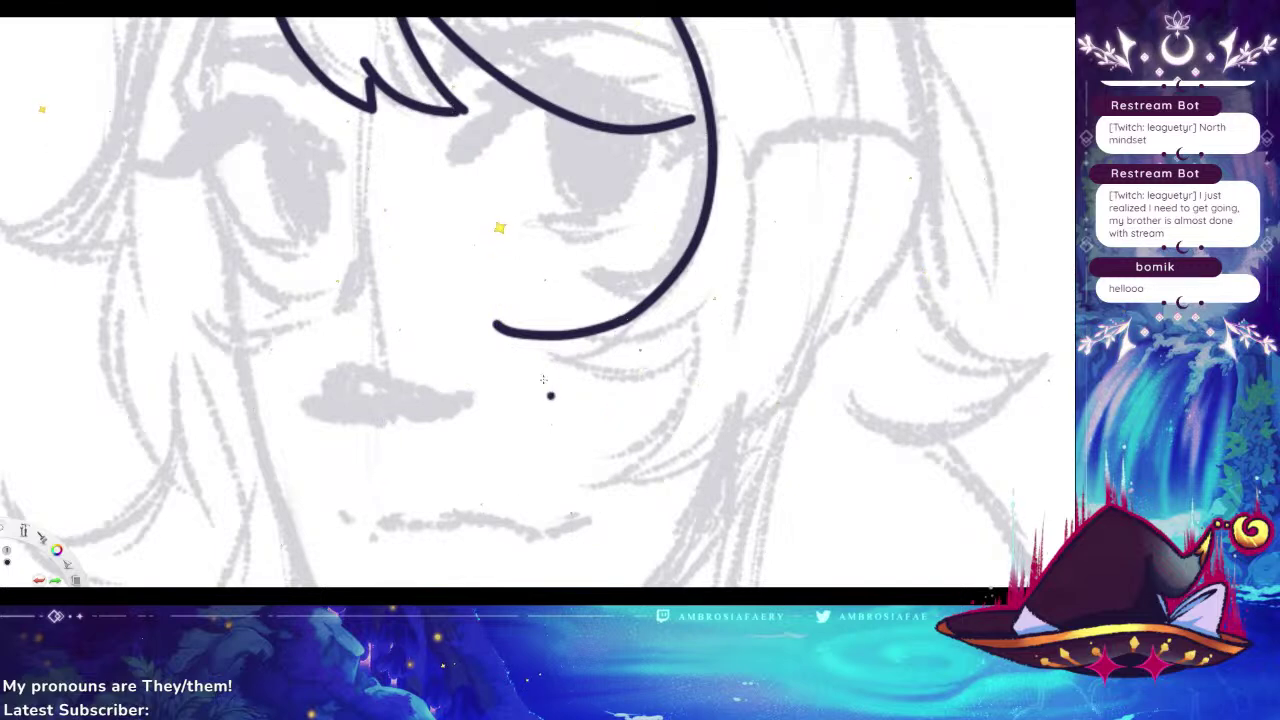
Try deeper, rounder return curves from the cheek tip back toward the side strand, undoing and redrawing them
mouse_move(518, 374)
left_mouse_down()
mouse_move(496, 324)
mouse_move(717, 354)
mouse_move(729, 298)
left_mouse_up()
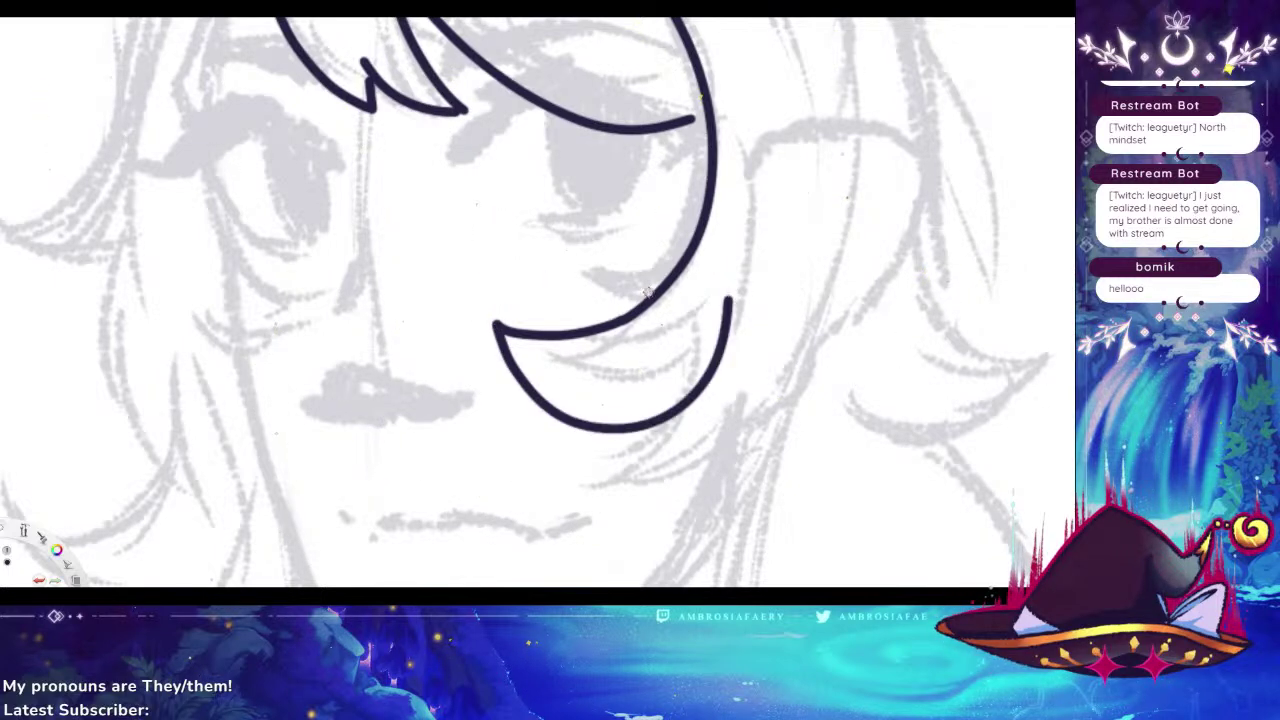
key("ctrl+z")
mouse_move(498, 326)
left_mouse_down()
mouse_move(652, 392)
mouse_move(740, 316)
left_mouse_up()
key("ctrl+z")
key("ctrl+z")
mouse_move(496, 324)
left_mouse_down()
mouse_move(566, 406)
mouse_move(661, 370)
mouse_move(684, 318)
left_mouse_up()
key("ctrl+z")
key("ctrl+z")
mouse_move(496, 324)
left_mouse_down()
mouse_move(624, 400)
mouse_move(722, 332)
left_mouse_up()
key("ctrl+z")
mouse_move(496, 324)
left_mouse_down()
mouse_move(571, 394)
mouse_move(704, 348)
left_mouse_up()
key("ctrl+z")
mouse_move(494, 324)
left_mouse_down()
mouse_move(629, 410)
mouse_move(701, 364)
left_mouse_up()
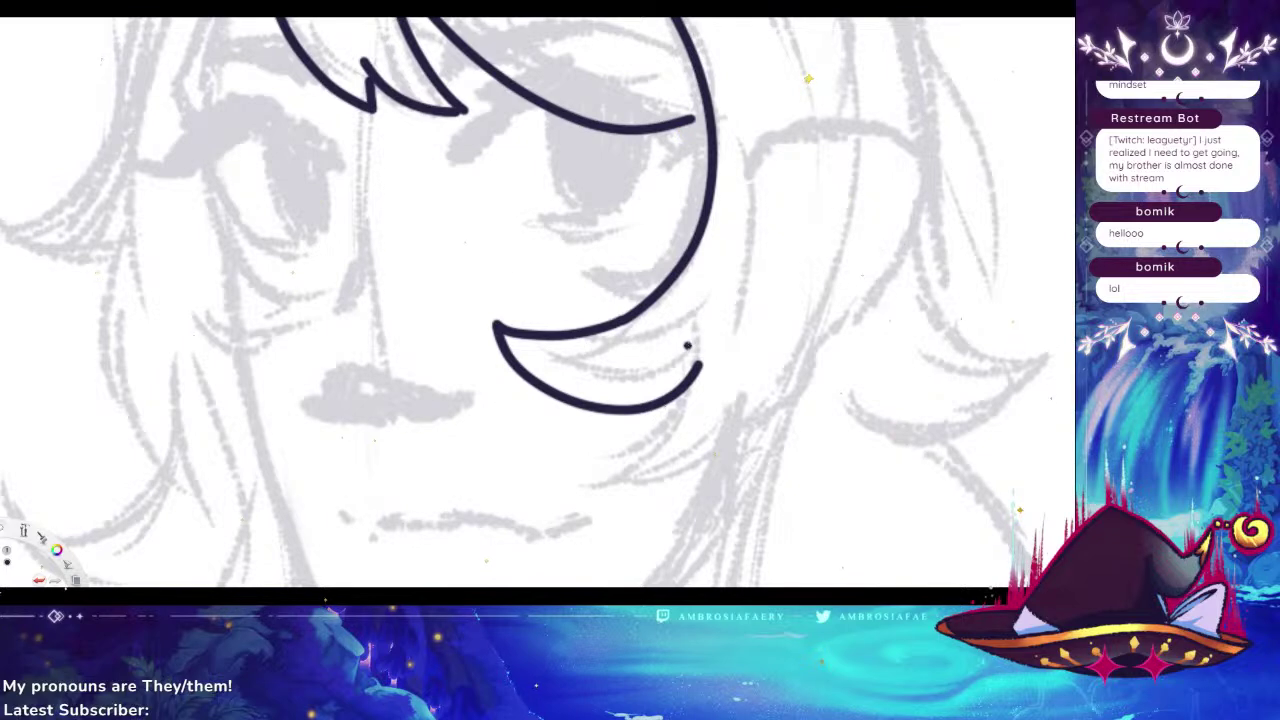
Undo the cheek tip and whole side strand, and re-ink a shorter strand from above the larger eye to a cheek point
key("ctrl+z")
key("ctrl+z")
key("ctrl+z")
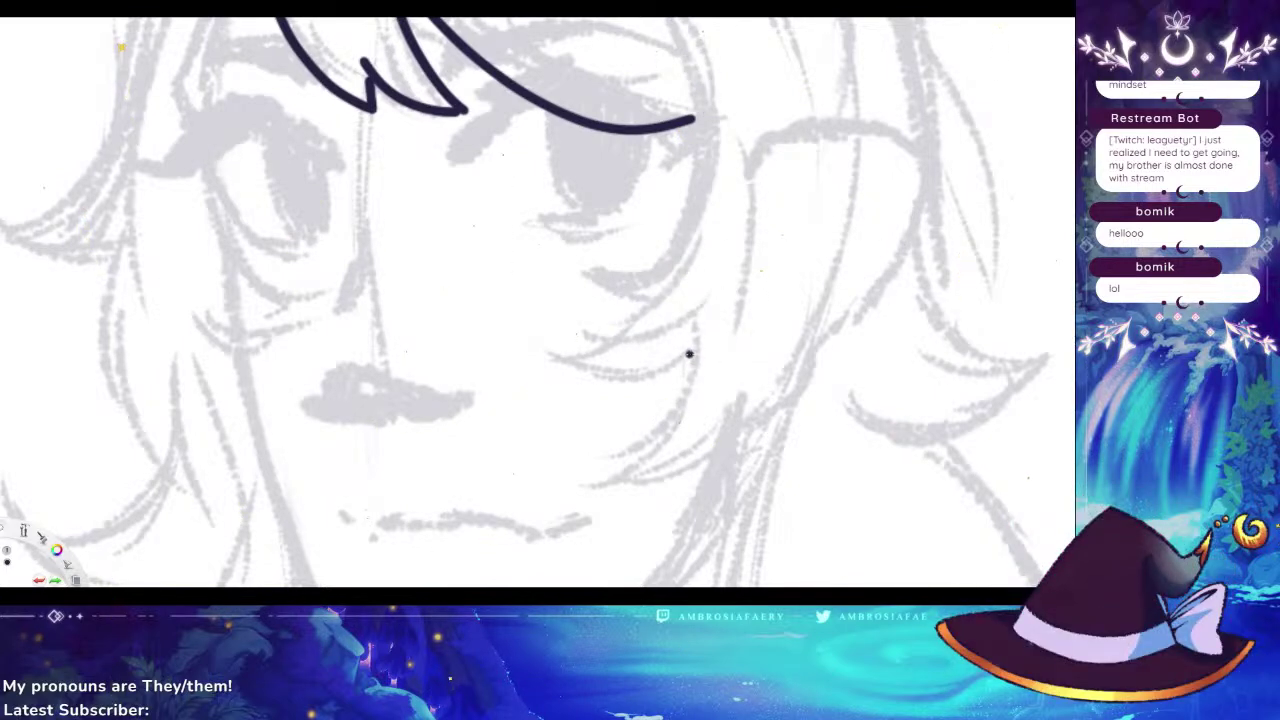
left_click_drag(656, 310, 651, 434)
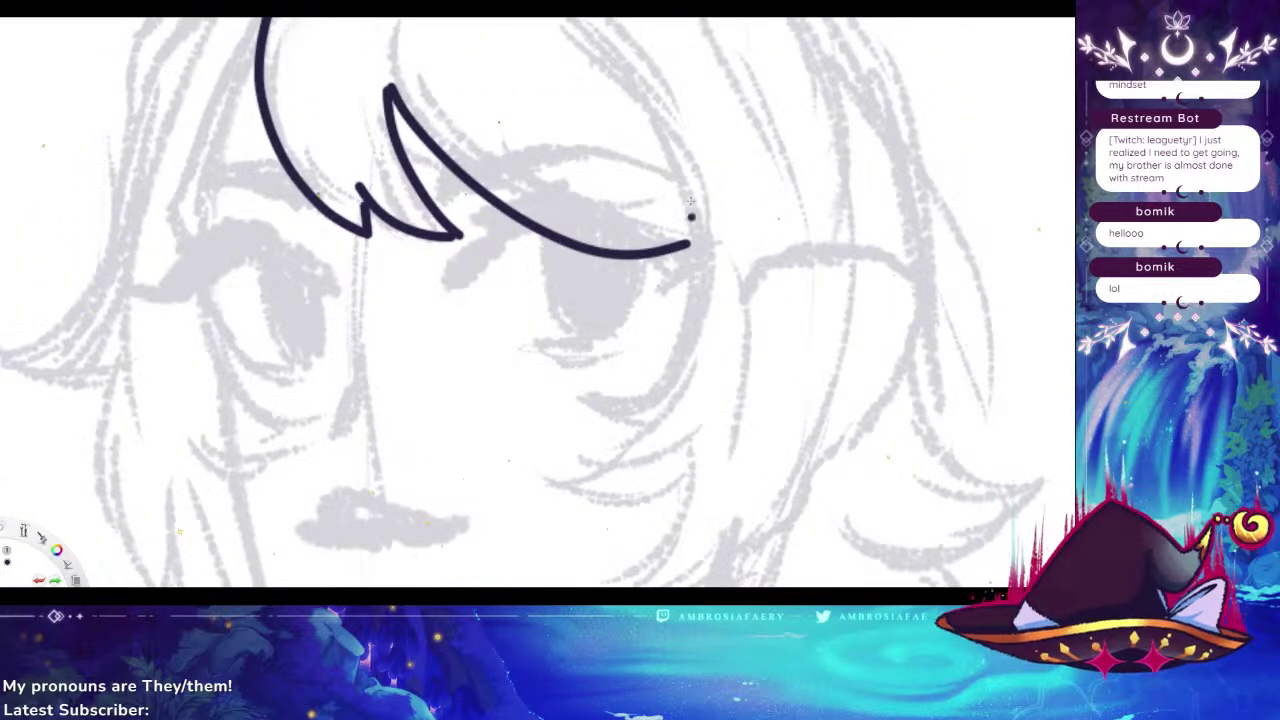
mouse_move(642, 106)
left_mouse_down()
mouse_move(673, 333)
mouse_move(612, 450)
left_mouse_up()
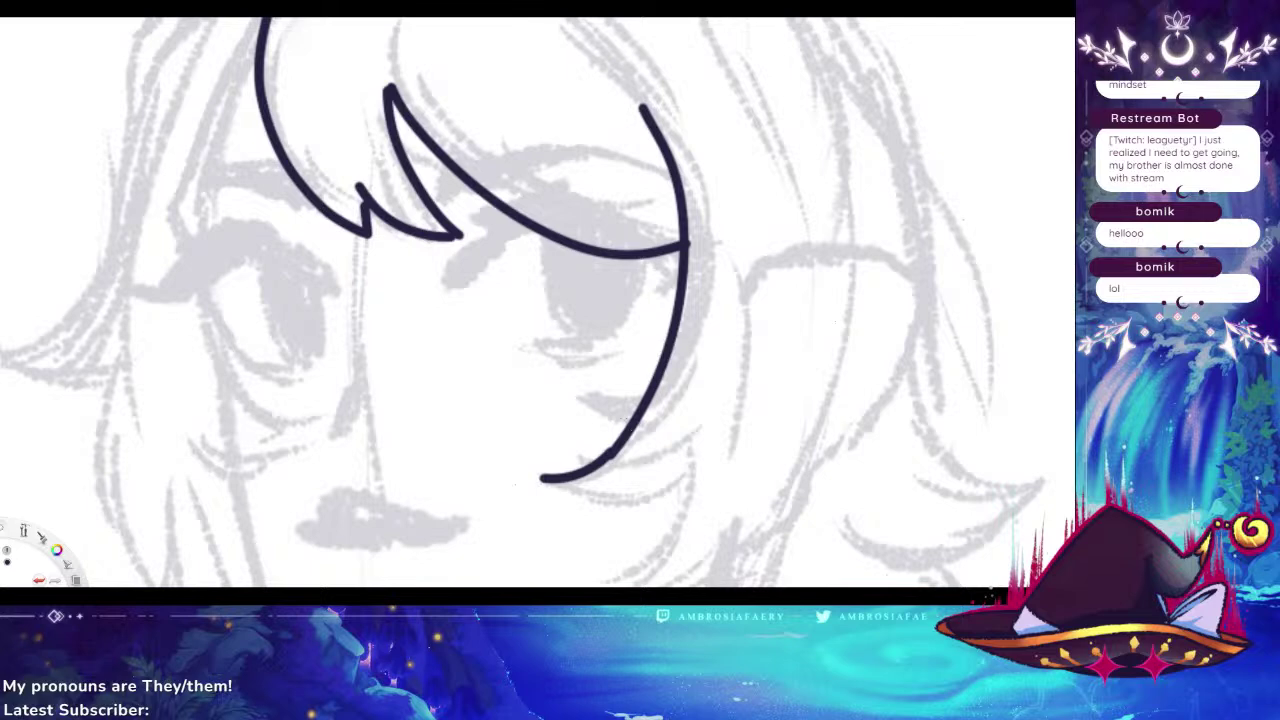
Ink the underside of the cheek lock curving back up from its point, redoing it until the curve is shallow
mouse_move(542, 480)
left_mouse_down()
mouse_move(686, 488)
mouse_move(722, 438)
left_mouse_up()
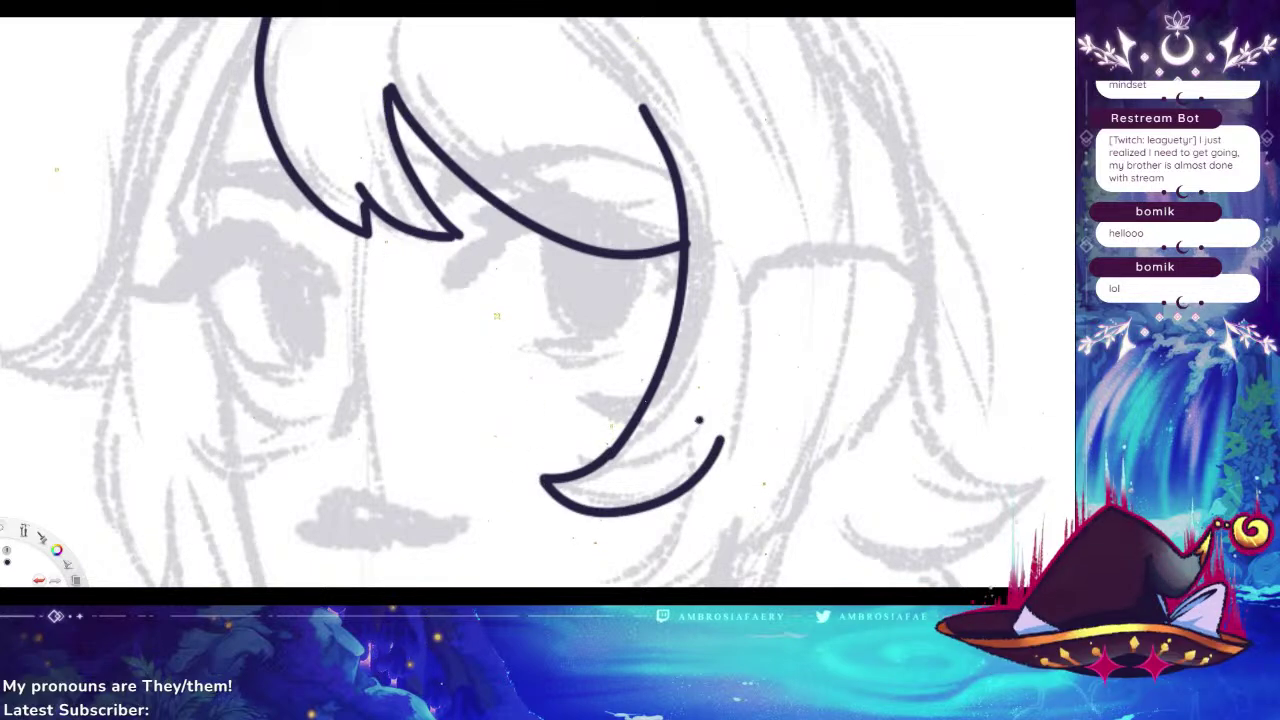
key("ctrl+z")
mouse_move(542, 480)
left_mouse_down()
mouse_move(697, 495)
mouse_move(718, 442)
left_mouse_up()
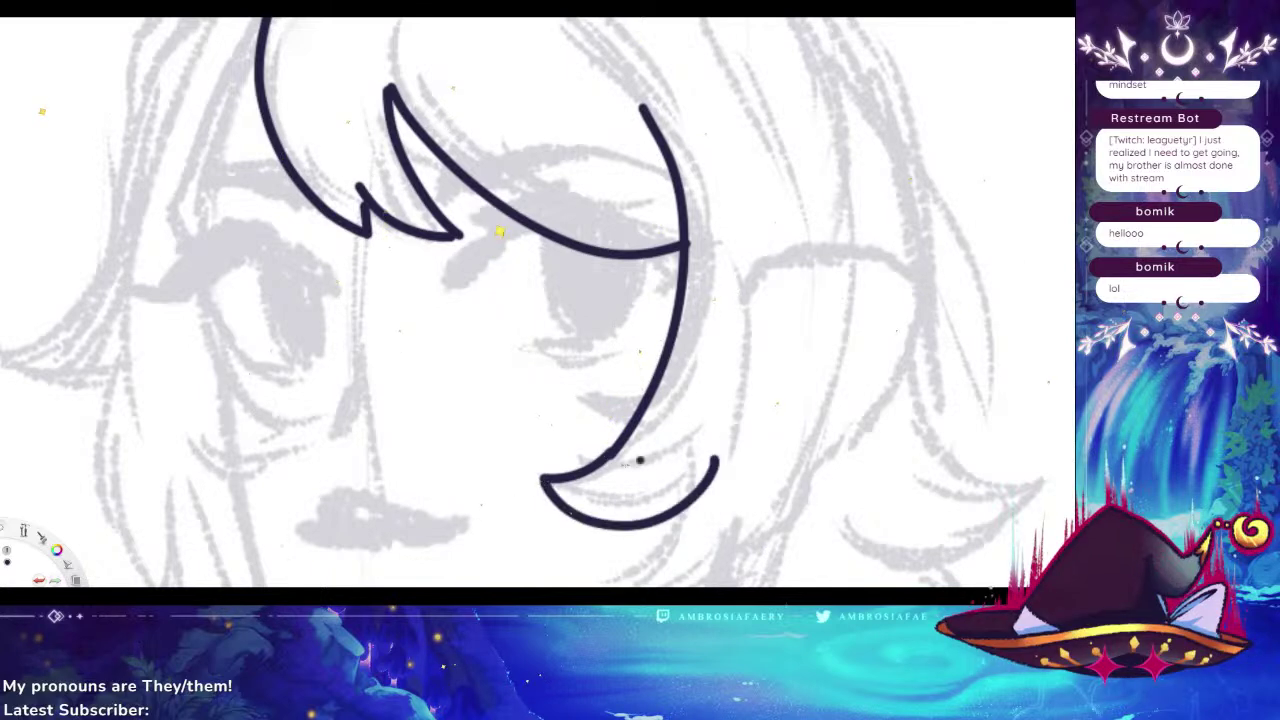
key("ctrl+z")
left_click_drag(542, 480, 714, 444)
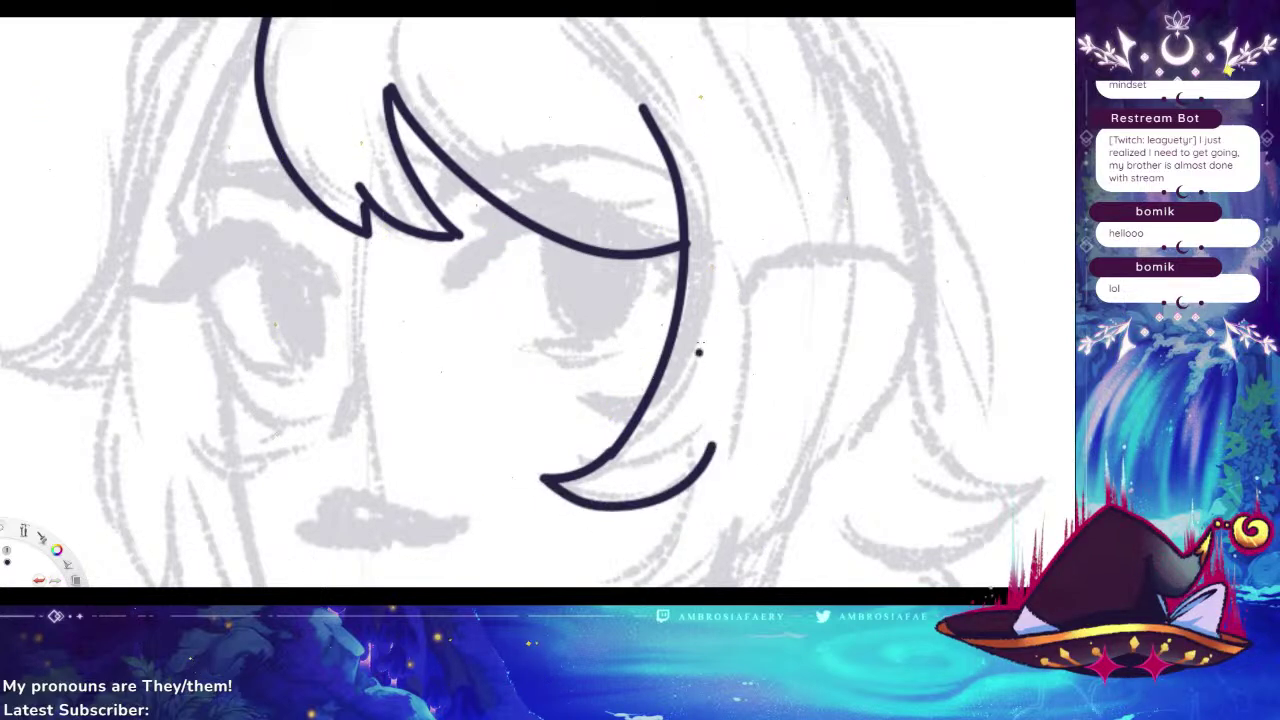
Ink a short curved hair line from the parting toward the upper end of the side strand
key("space")
scroll(628, 272, "up", 3)
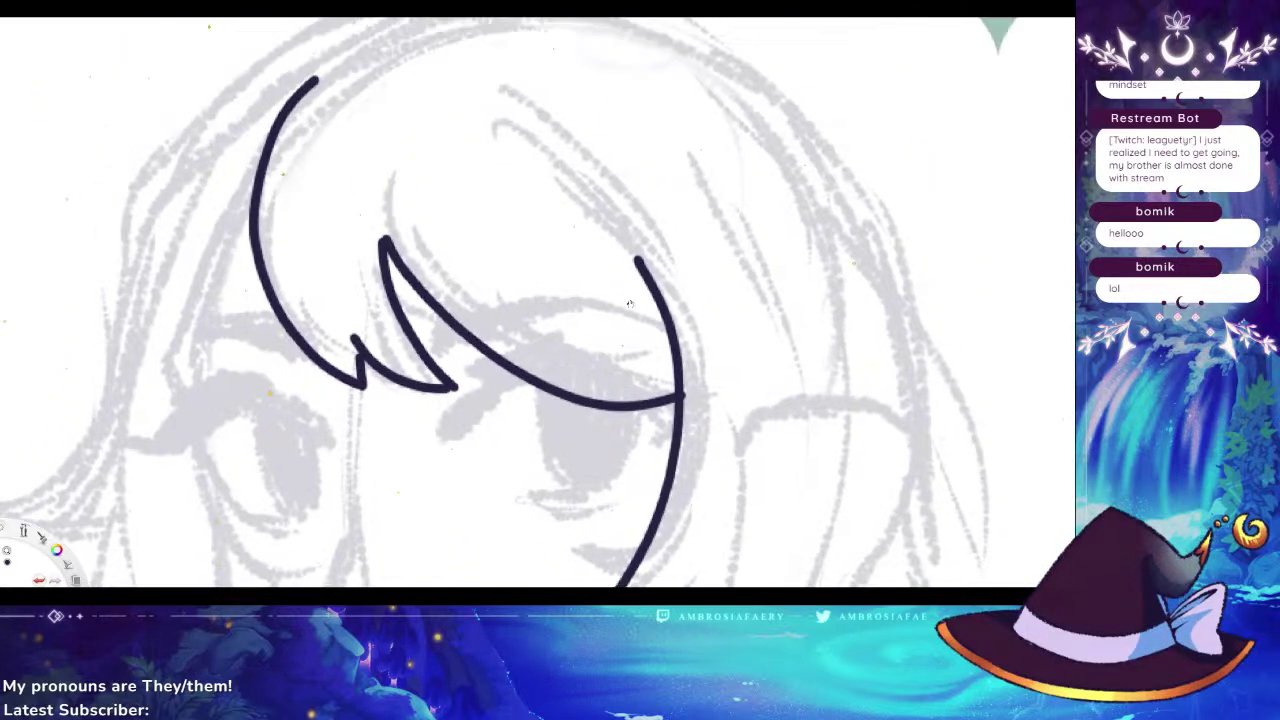
left_click_drag(476, 120, 610, 218)
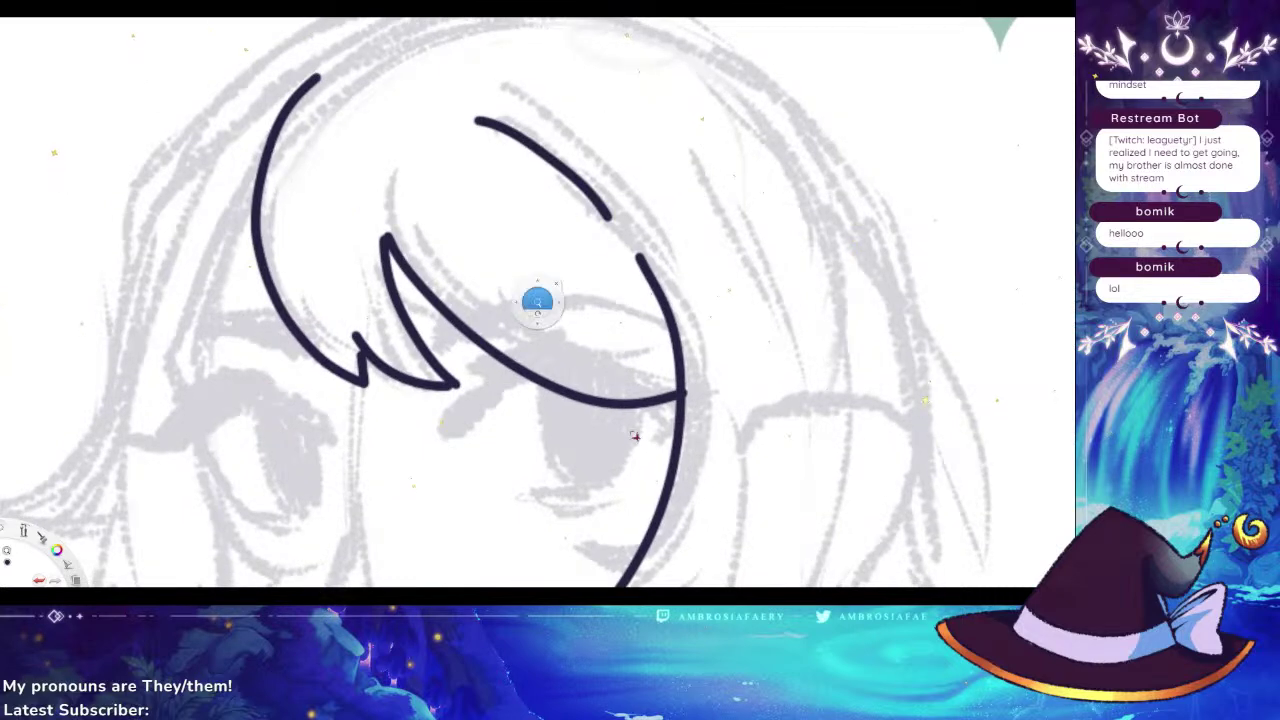
key("ctrl+z")
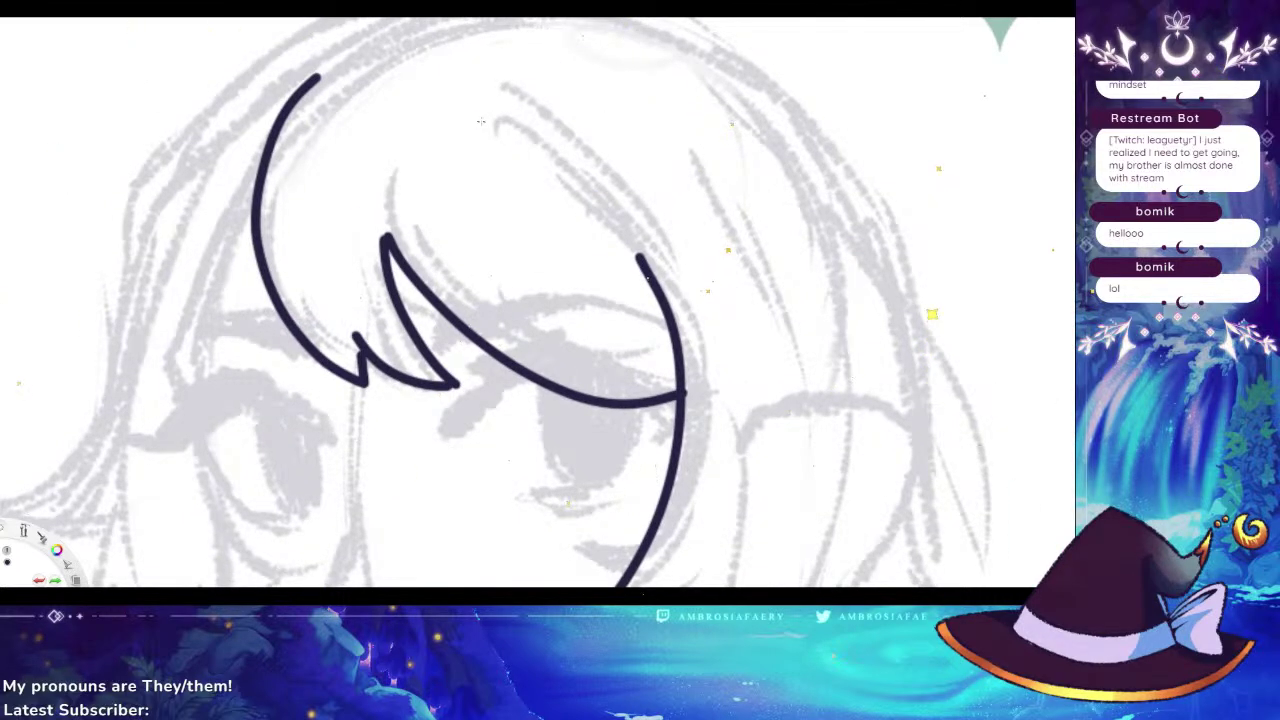
key("ctrl+y")
Ink a second pointed lock below the cheek lock, sweeping its outer edge from the jaw up past the ear
left_click_drag(697, 439, 595, 160)
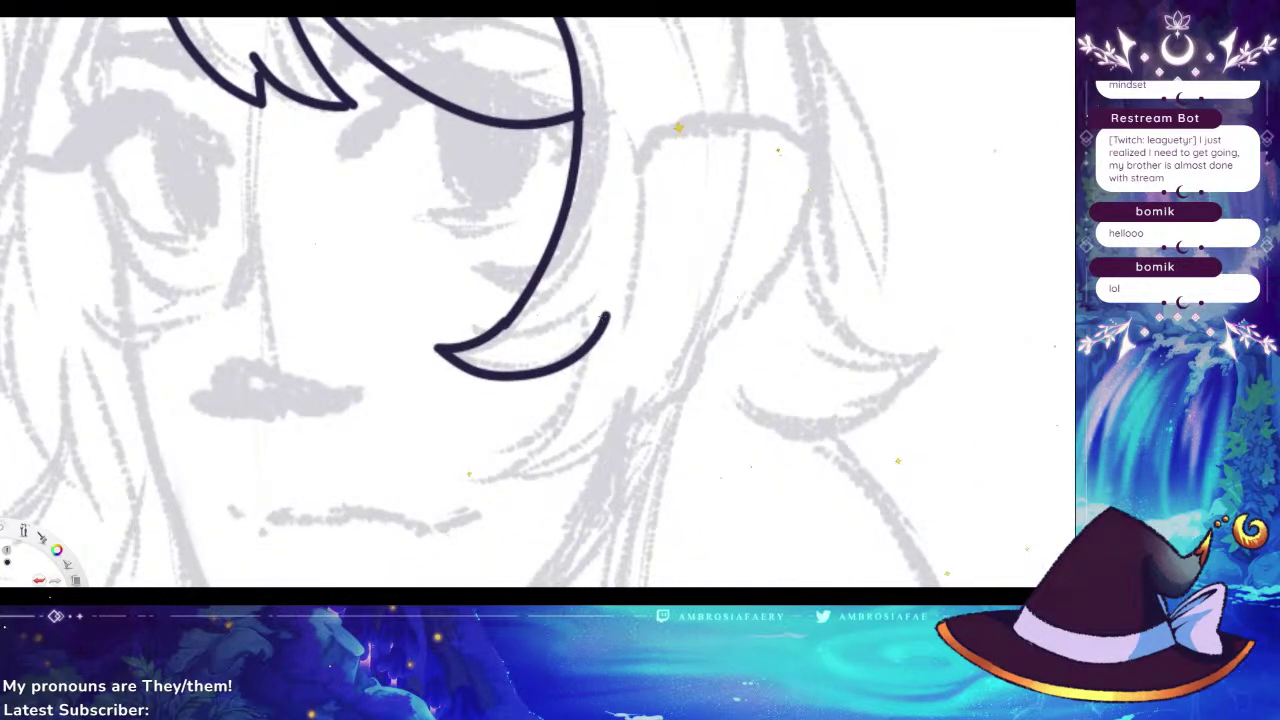
left_click_drag(606, 320, 455, 490)
key("ctrl+z")
mouse_move(606, 318)
left_mouse_down()
mouse_move(600, 362)
mouse_move(476, 486)
mouse_move(500, 493)
mouse_move(670, 428)
mouse_move(757, 177)
mouse_move(737, 60)
left_mouse_up()
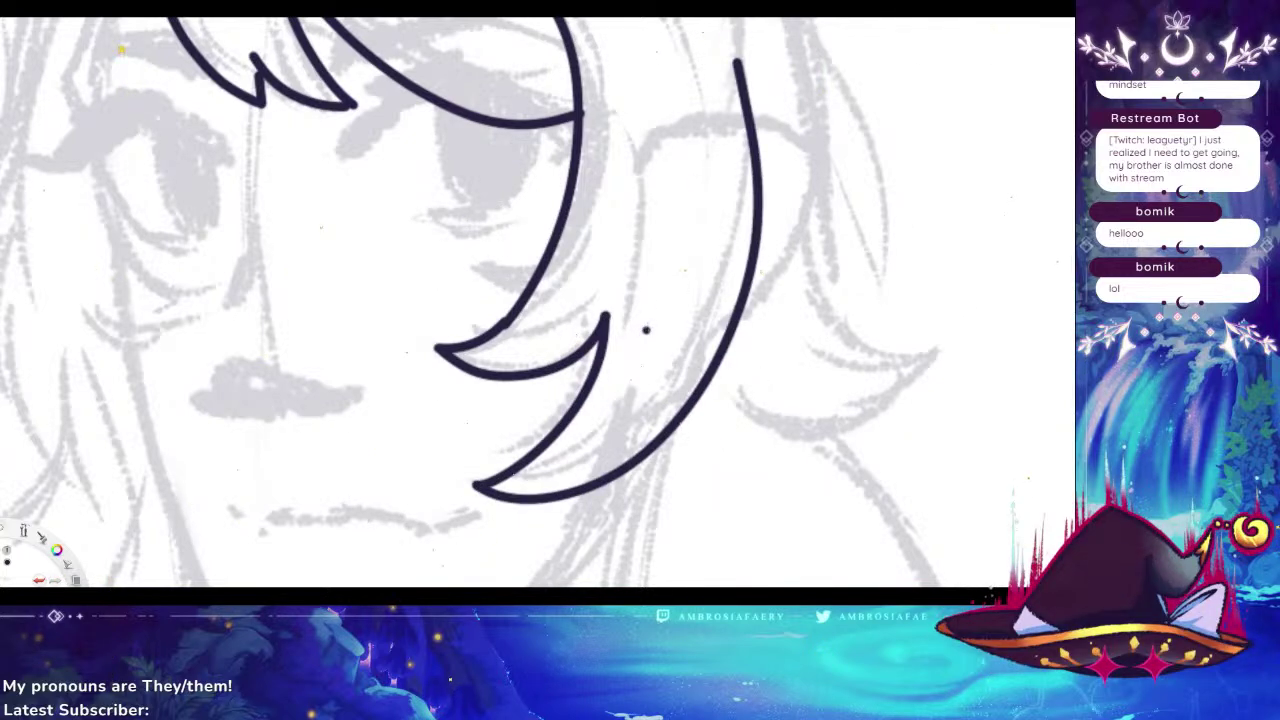
Try extending the second lock's outer edge upward above the ear toward the crown
key("space")
left_click_drag(637, 153, 635, 185)
scroll(634, 184, "up", 5)
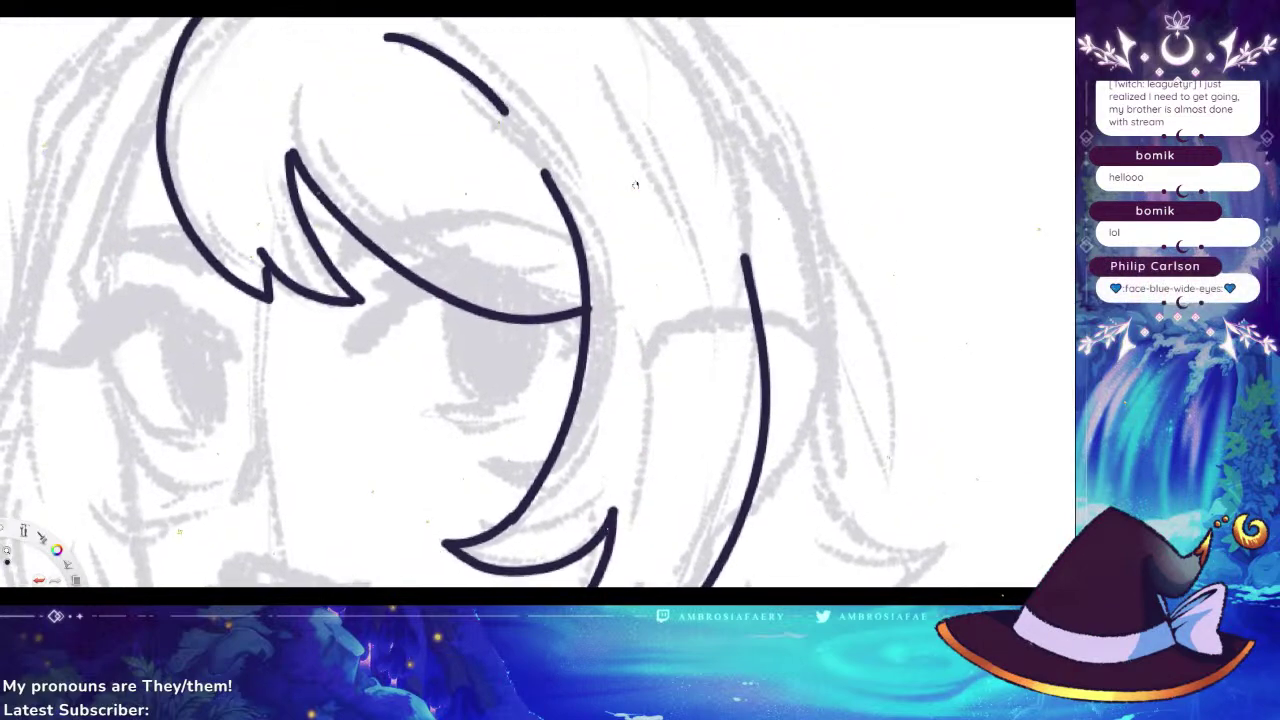
left_click_drag(740, 248, 700, 137)
scroll(686, 274, "down", 3)
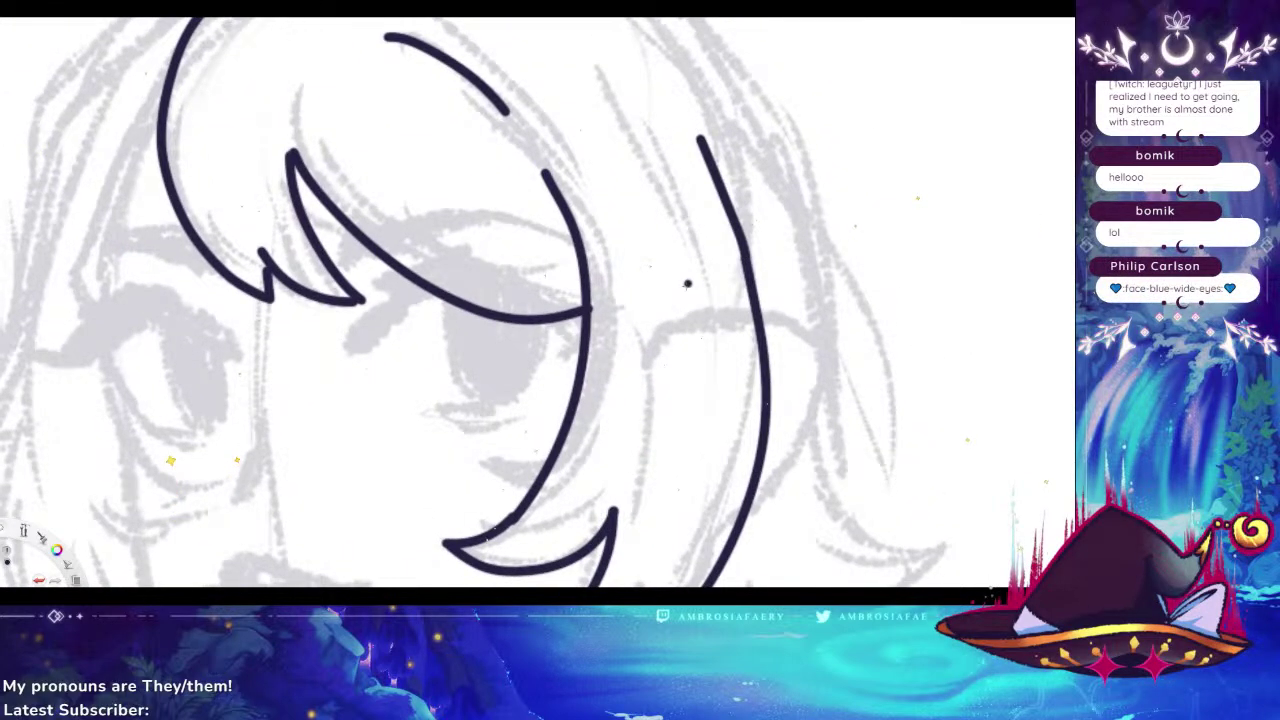
scroll(640, 263, "down", 5)
scroll(647, 257, "down", 3)
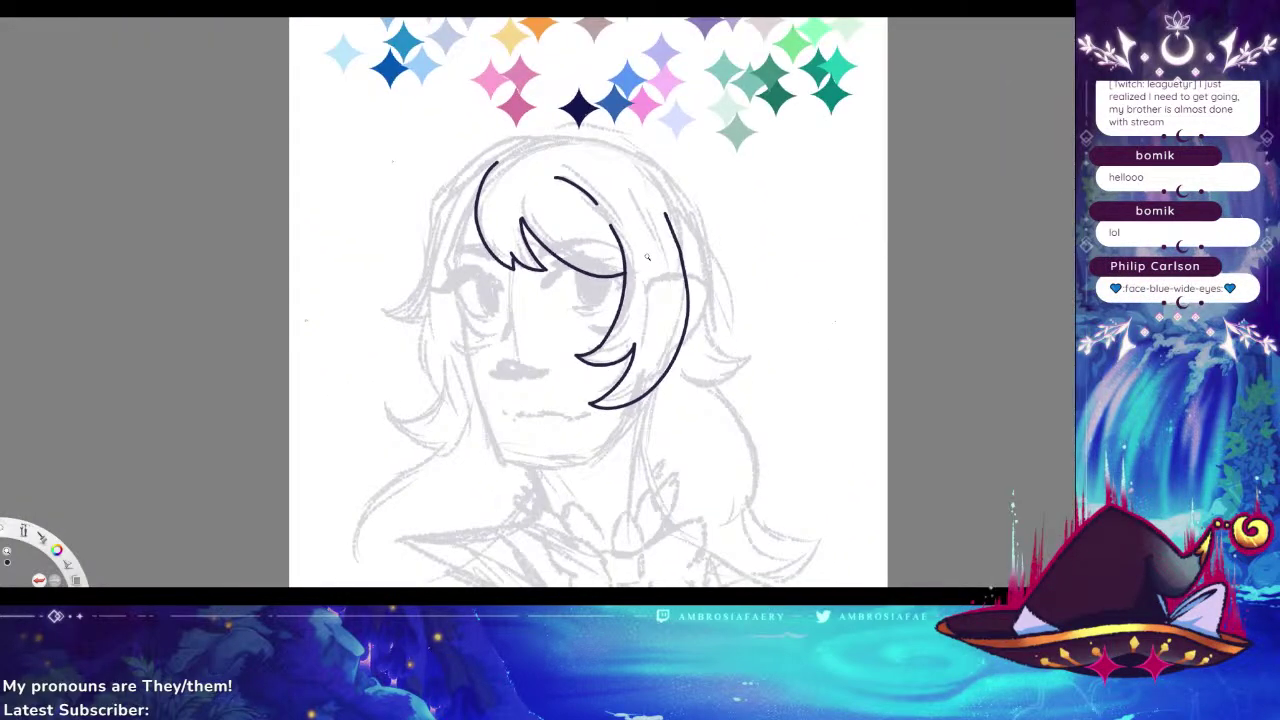
Ink the face-framing strand from the fringe past the smaller eye to the cheek, with a short curve beneath its end
scroll(651, 290, "up", 3)
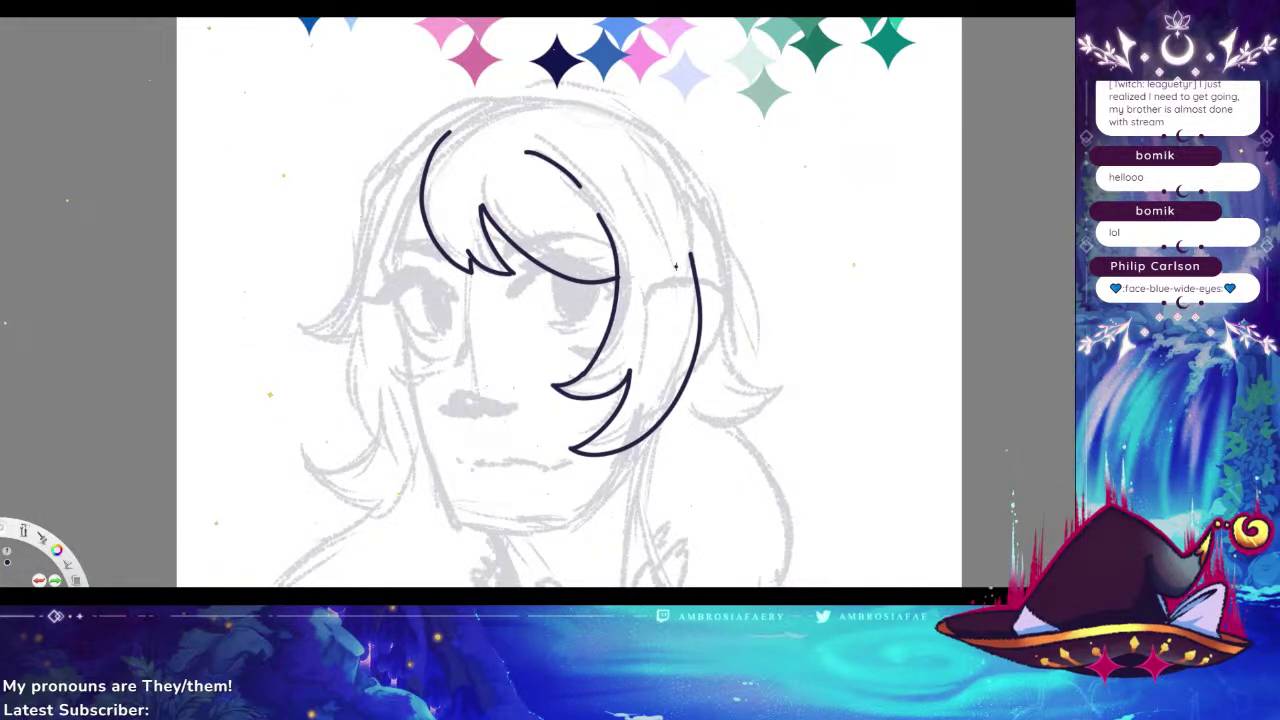
mouse_move(380, 264)
left_mouse_down()
mouse_move(392, 295)
mouse_move(450, 131)
left_mouse_up()
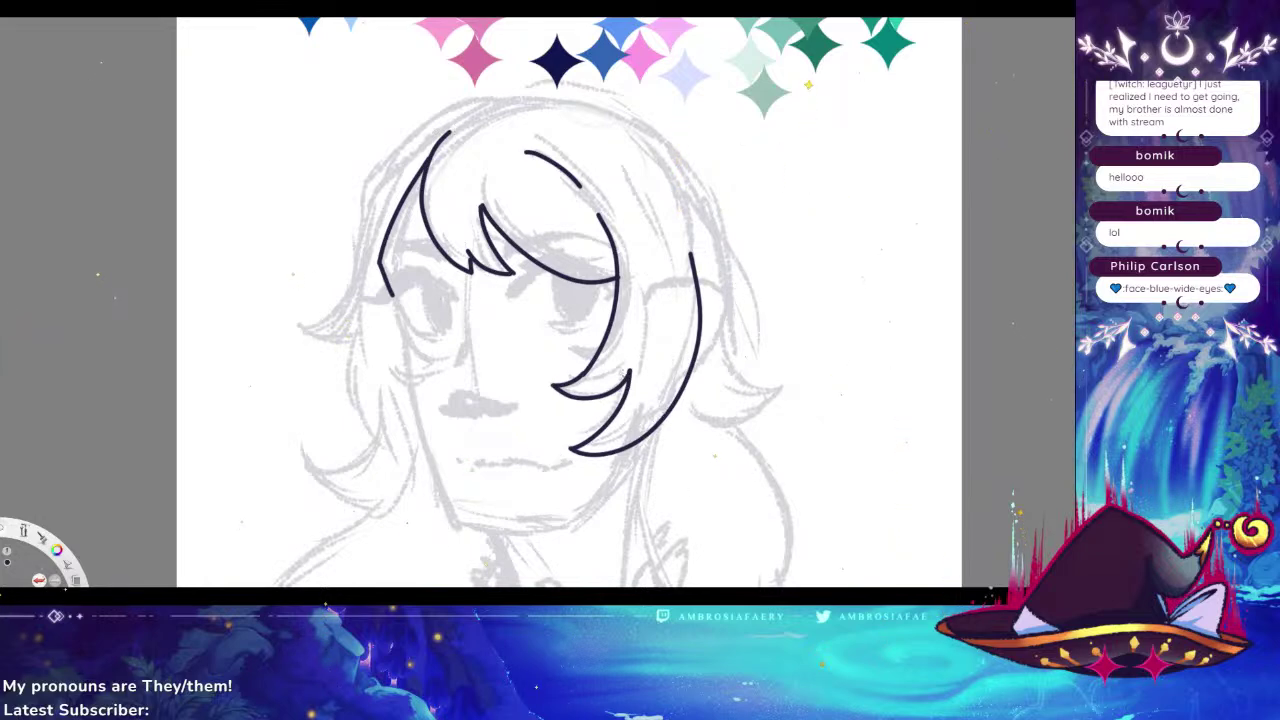
left_click_drag(390, 297, 431, 377)
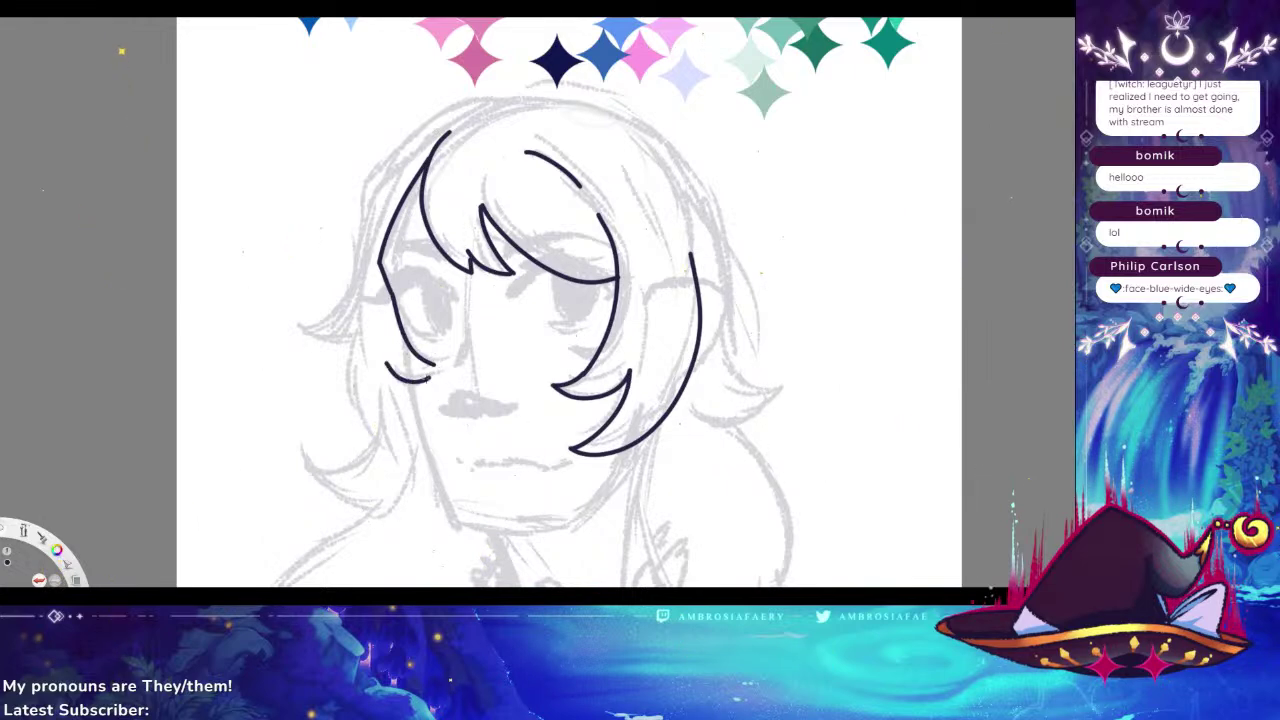
Ink the outer hair outline from the crown to the flicked tip beside the smaller eye, and the flick's underside
mouse_move(278, 327)
left_mouse_down()
mouse_move(331, 320)
mouse_move(350, 212)
mouse_move(378, 155)
mouse_move(526, 98)
left_mouse_up()
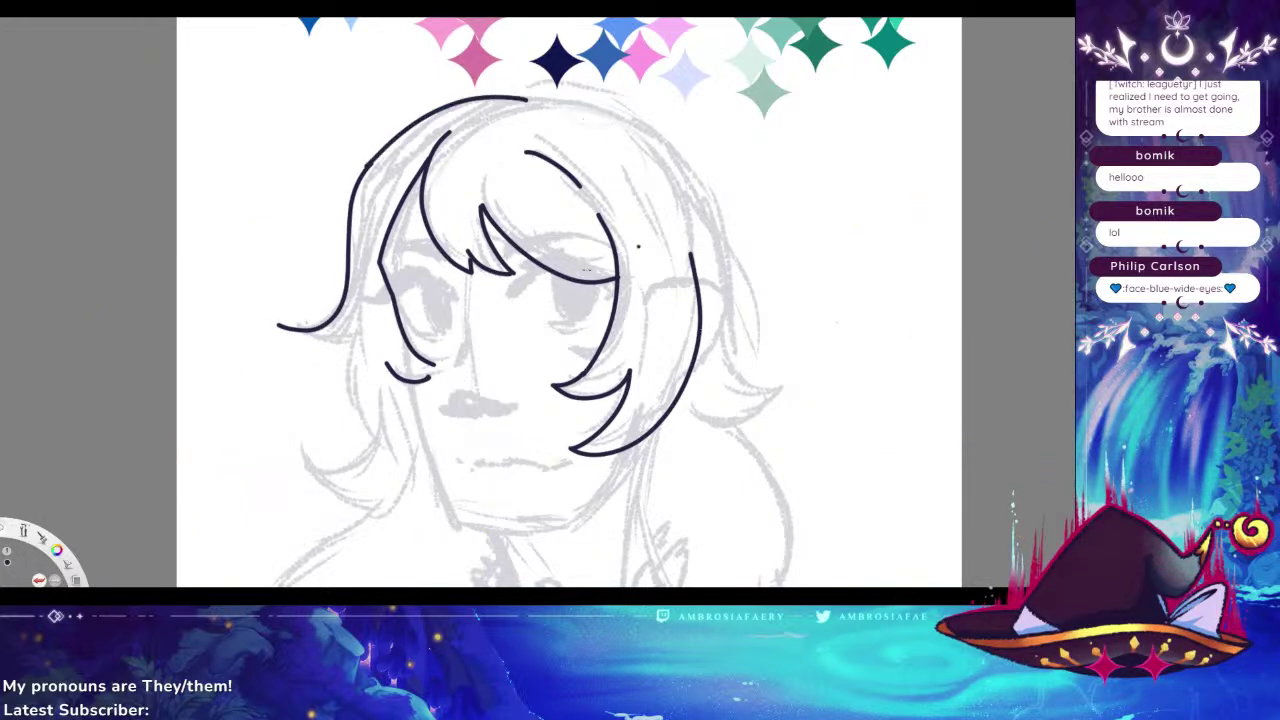
key("ctrl+0")
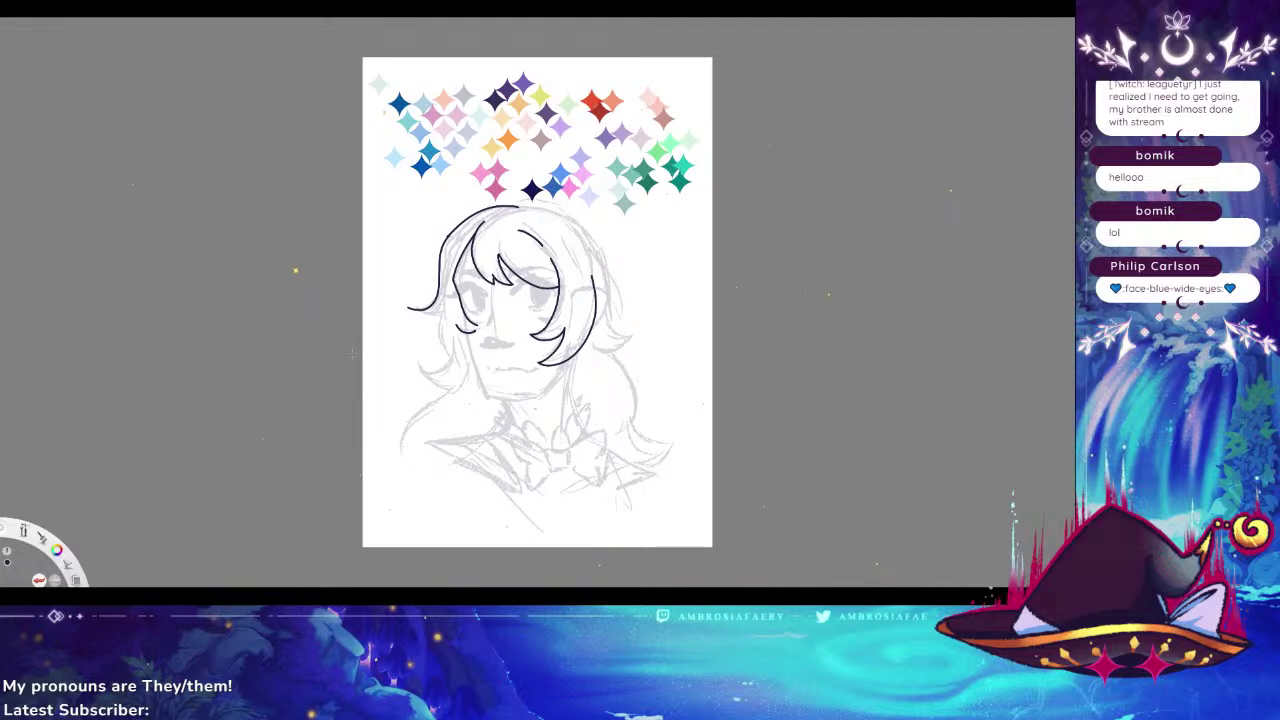
key("space")
left_click_drag(512, 331, 511, 291)
left_click_drag(446, 366, 636, 363)
left_click_drag(398, 366, 452, 391)
left_click_drag(364, 270, 472, 339)
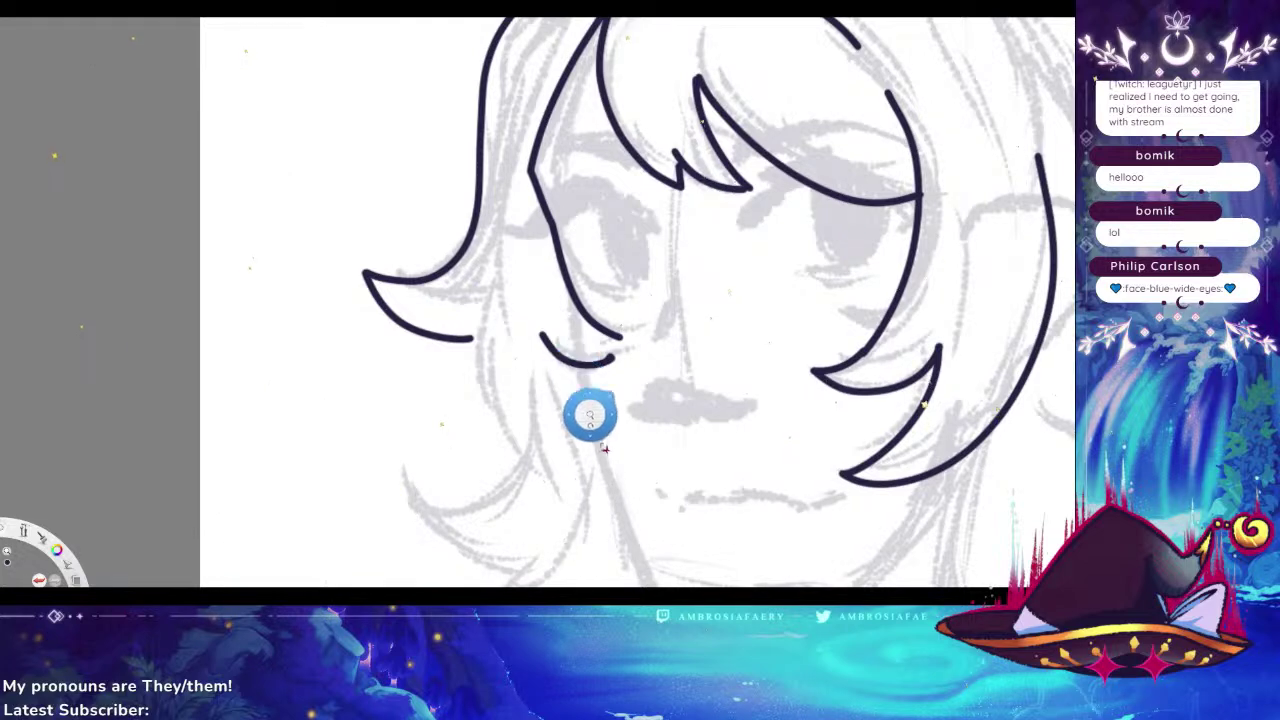
Ink the outer hair below the upper flick and the lower flicked tip with its upper curve and rounded underside
left_click_drag(586, 400, 586, 286)
mouse_move(472, 224)
left_mouse_down()
mouse_move(480, 290)
mouse_move(511, 344)
left_mouse_up()
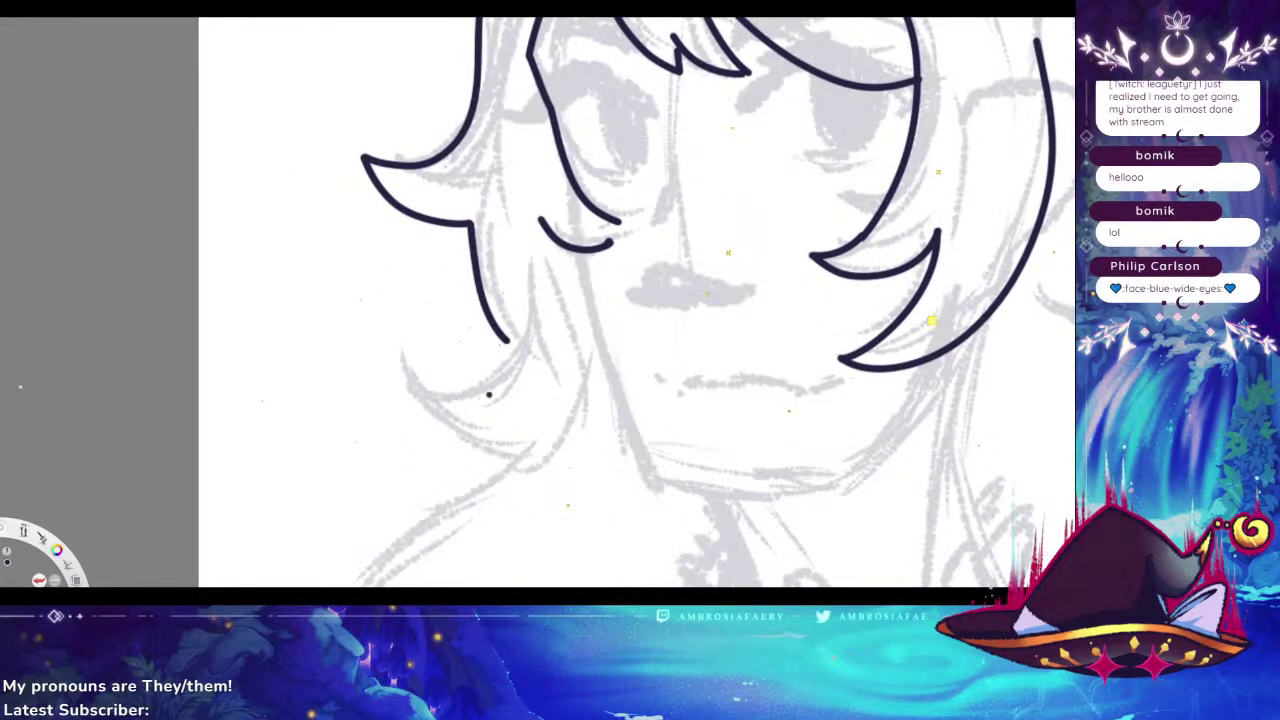
left_click_drag(396, 342, 516, 345)
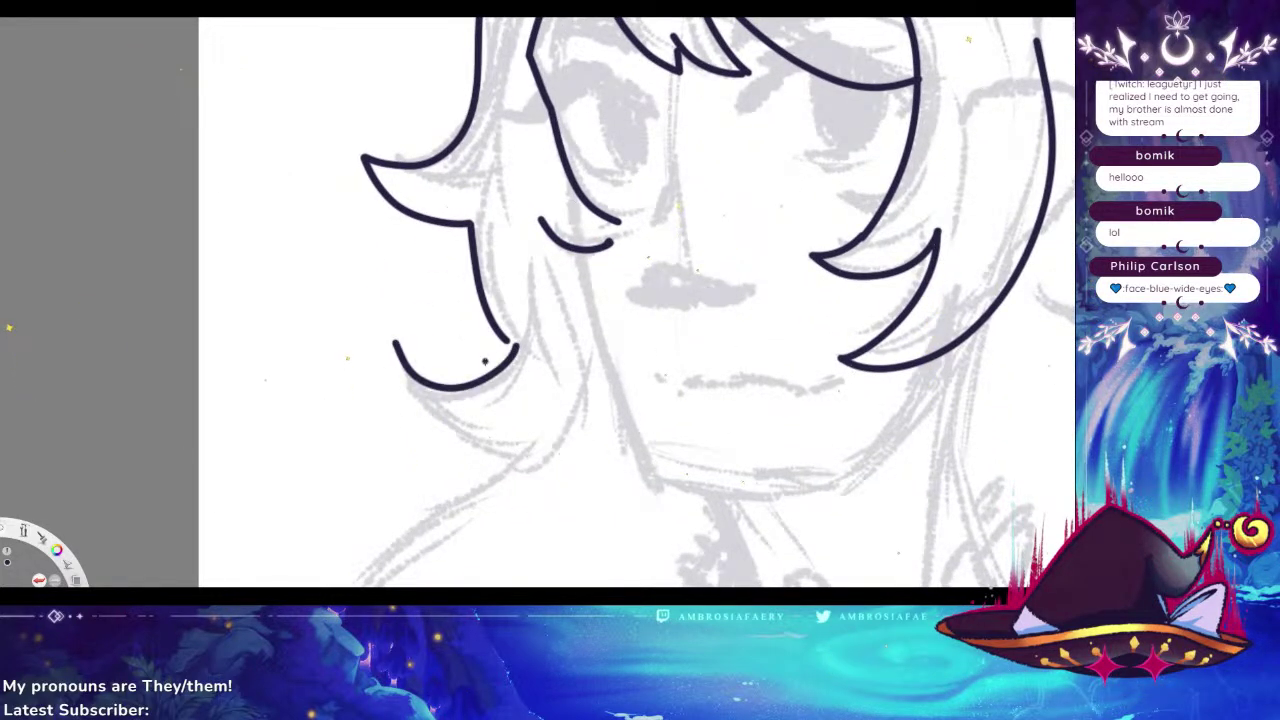
key("ctrl+z")
mouse_move(398, 338)
left_mouse_down()
mouse_move(481, 371)
mouse_move(515, 344)
left_mouse_up()
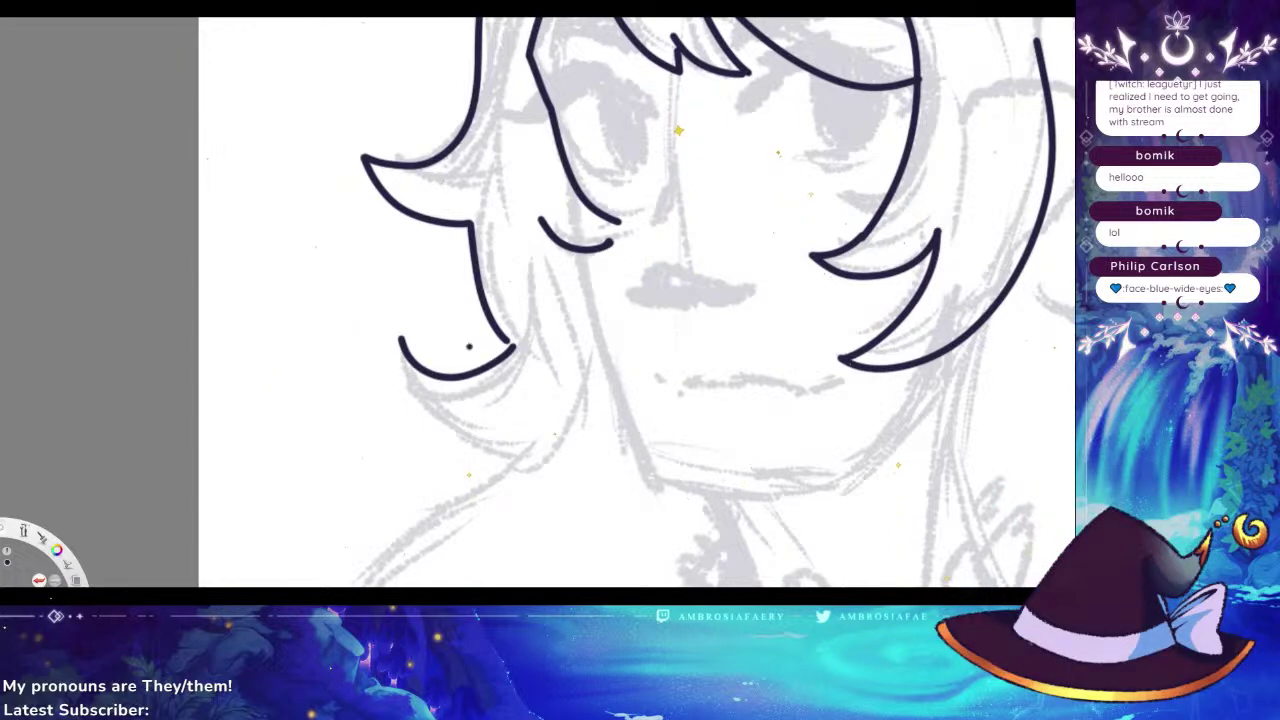
mouse_move(399, 342)
left_mouse_down()
mouse_move(578, 430)
mouse_move(598, 342)
mouse_move(524, 307)
left_mouse_up()
Ink the face contour from the smaller eye's cheek down around the chin and up the jaw to the opposite cheek lock
mouse_move(449, 226)
left_mouse_down()
mouse_move(529, 450)
mouse_move(552, 445)
mouse_move(546, 459)
mouse_move(530, 455)
mouse_move(688, 470)
left_mouse_up()
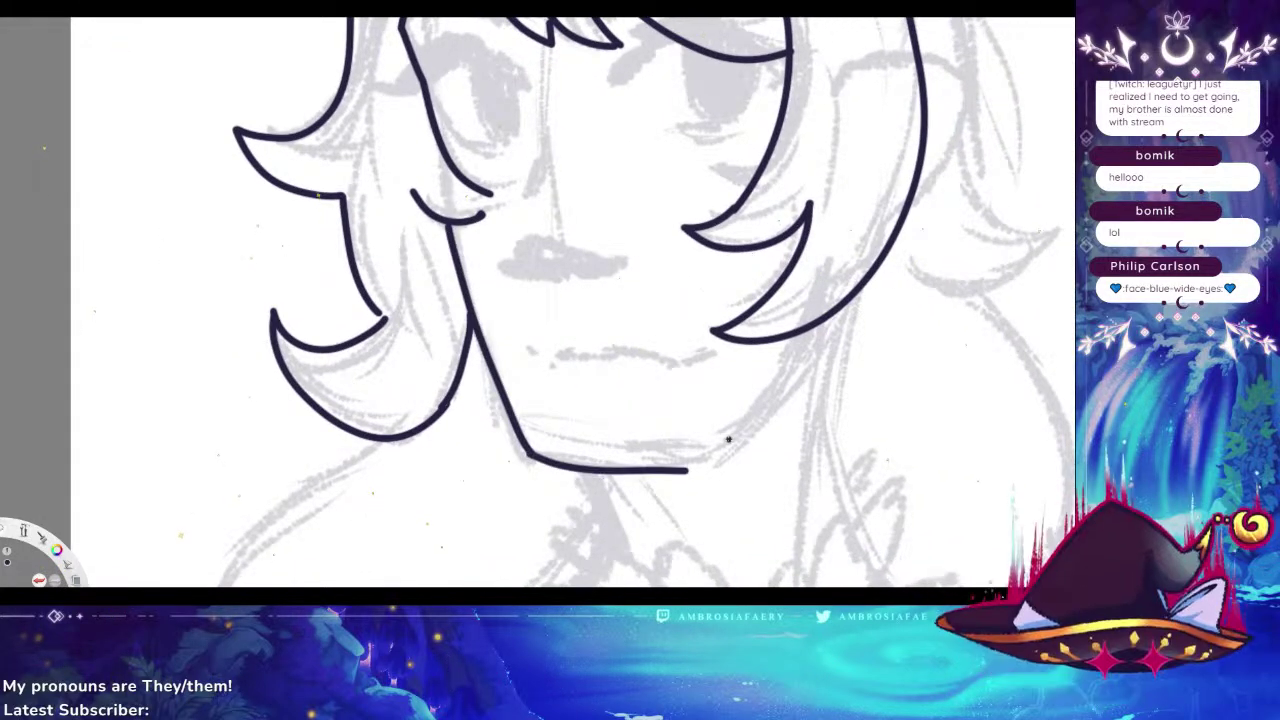
key("ctrl+z")
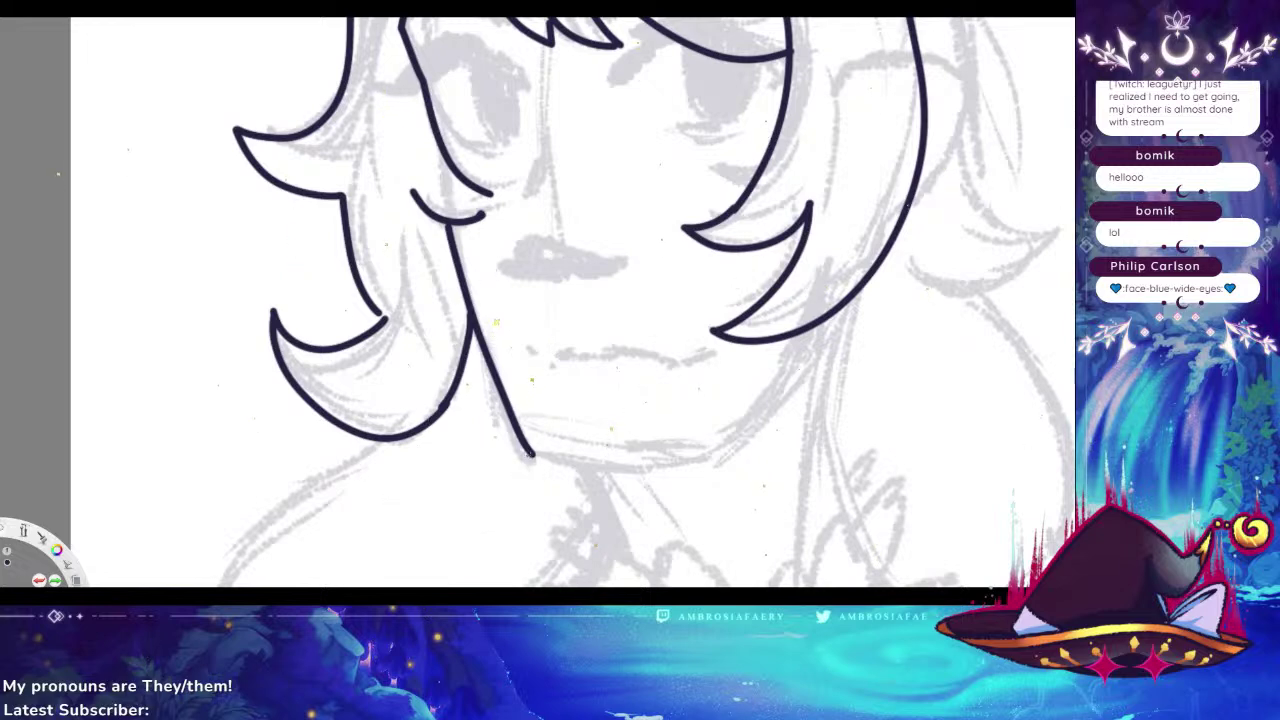
left_click_drag(531, 455, 714, 452)
key("ctrl+z")
mouse_move(531, 455)
left_mouse_down()
mouse_move(734, 461)
mouse_move(697, 483)
left_mouse_up()
key("ctrl+z")
key("ctrl+z")
mouse_move(529, 455)
left_mouse_down()
mouse_move(734, 462)
mouse_move(612, 420)
mouse_move(752, 320)
left_mouse_up()
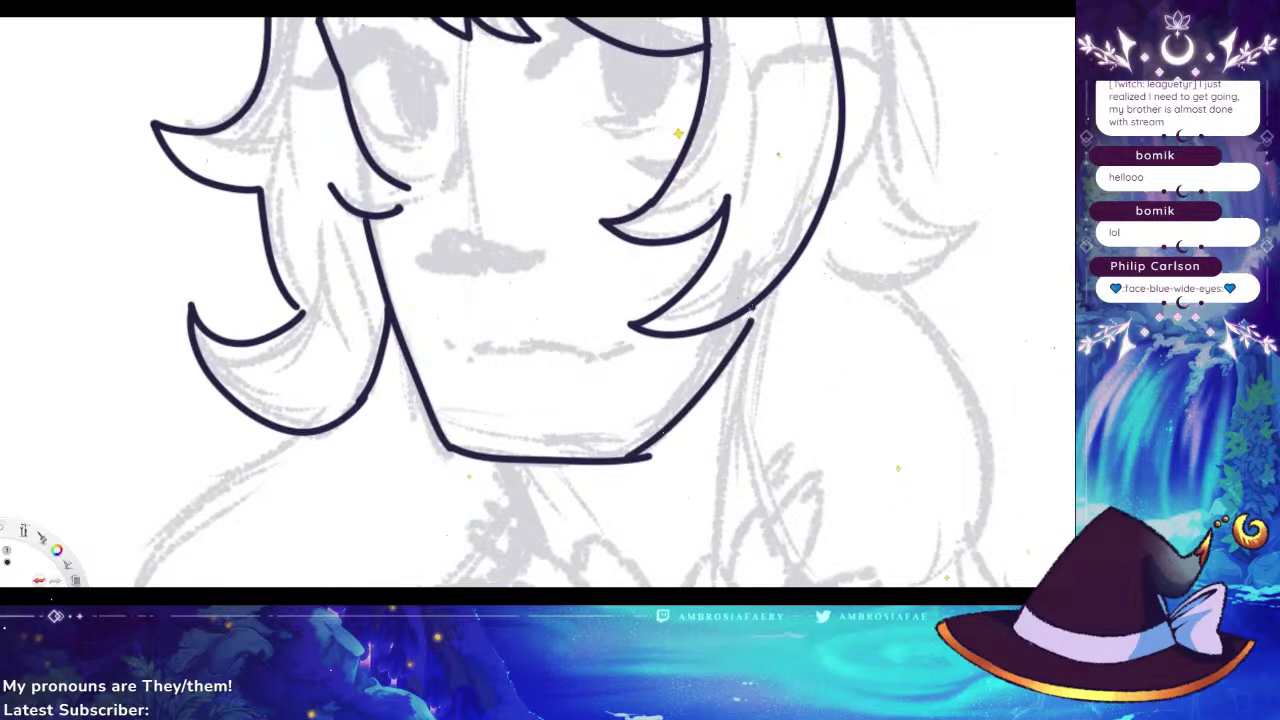
Clear all the dark line work from the inking layer, keeping the faded portrait sketch
left_click_drag(661, 348, 648, 312)
scroll(645, 318, "up", 3)
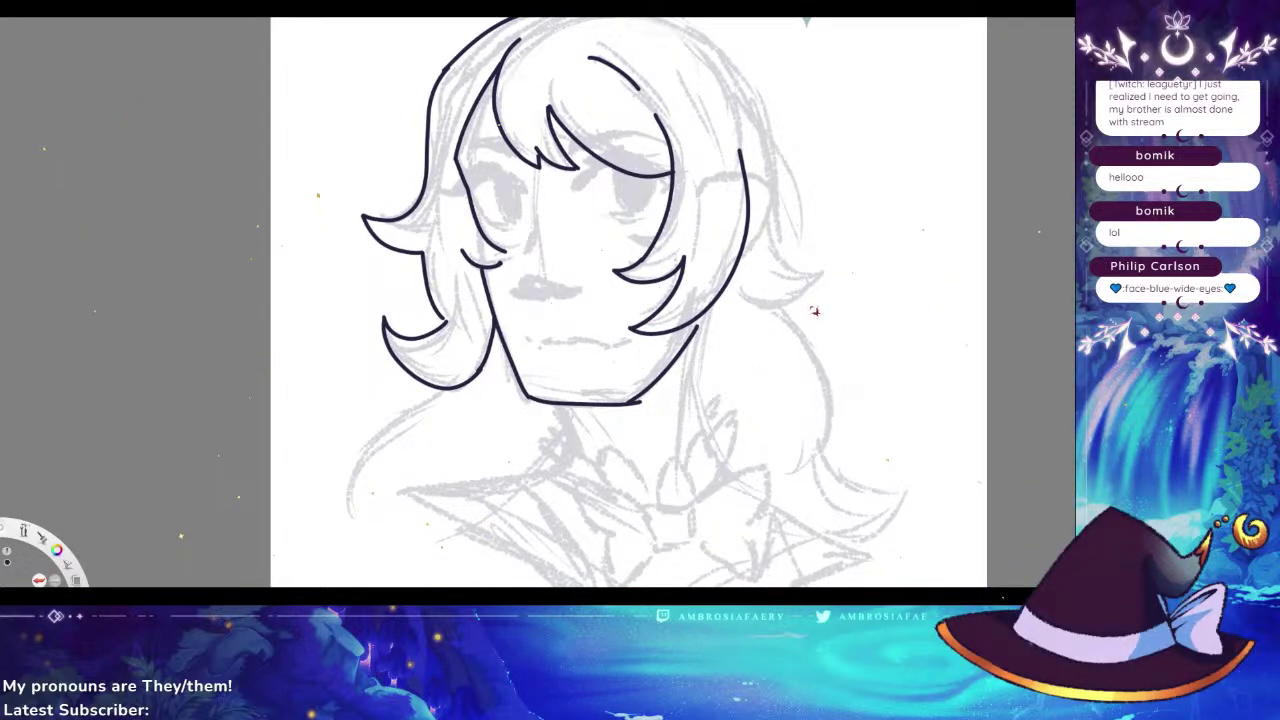
key("Delete")
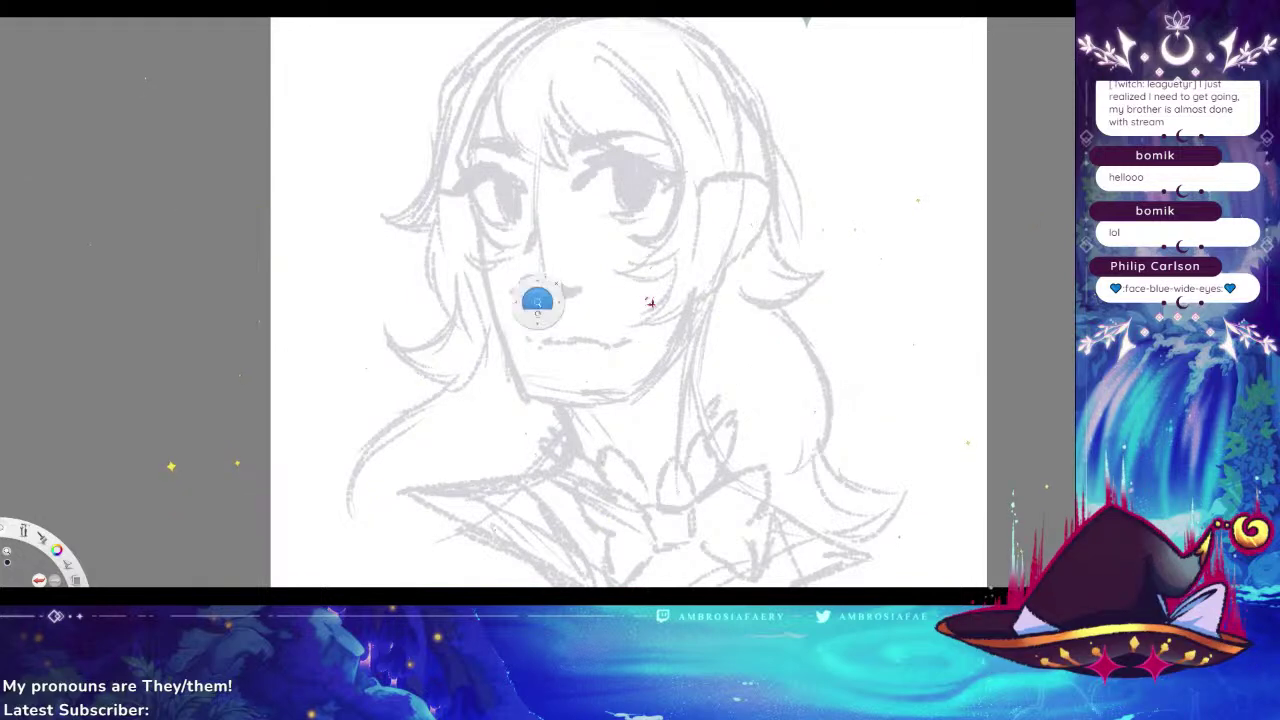
Ink the fringe's long curved edge and the two pointed tips between the eyebrows with a thin, textured dark line
key("space")
left_click_drag(571, 243, 568, 361)
key("space")
left_click_drag(598, 270, 678, 242)
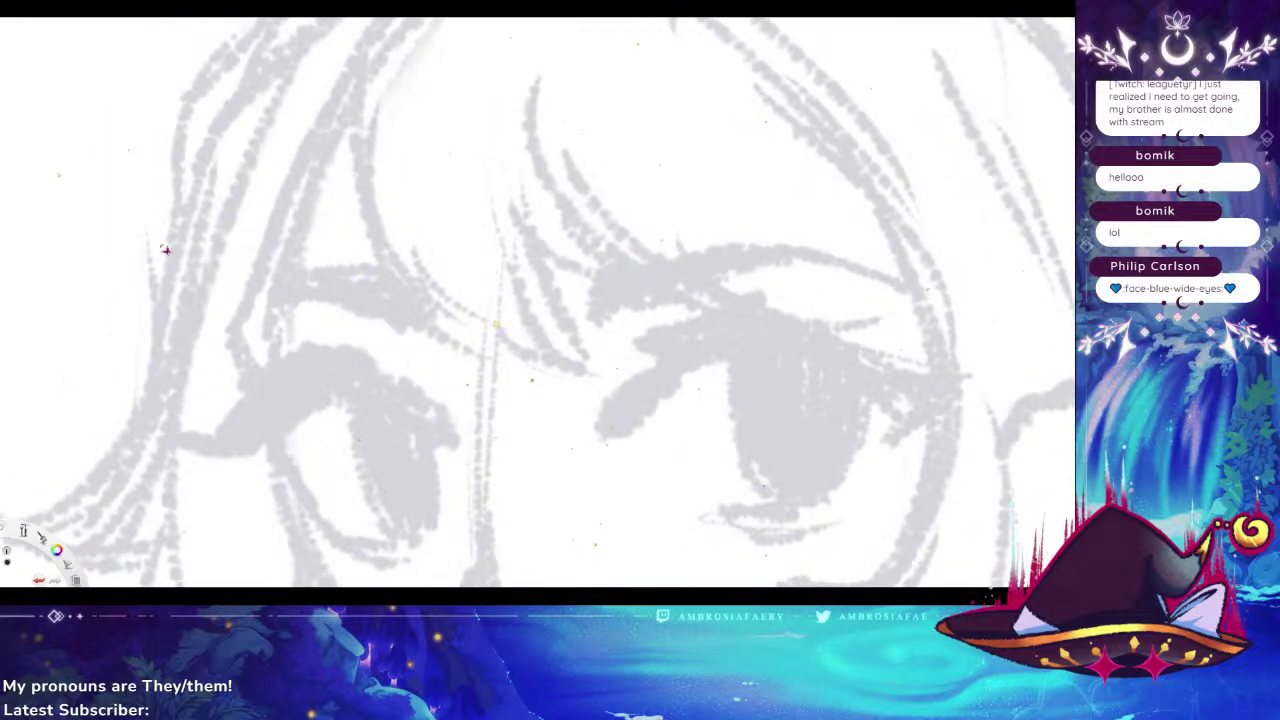
key("space")
left_click_drag(494, 179, 536, 272)
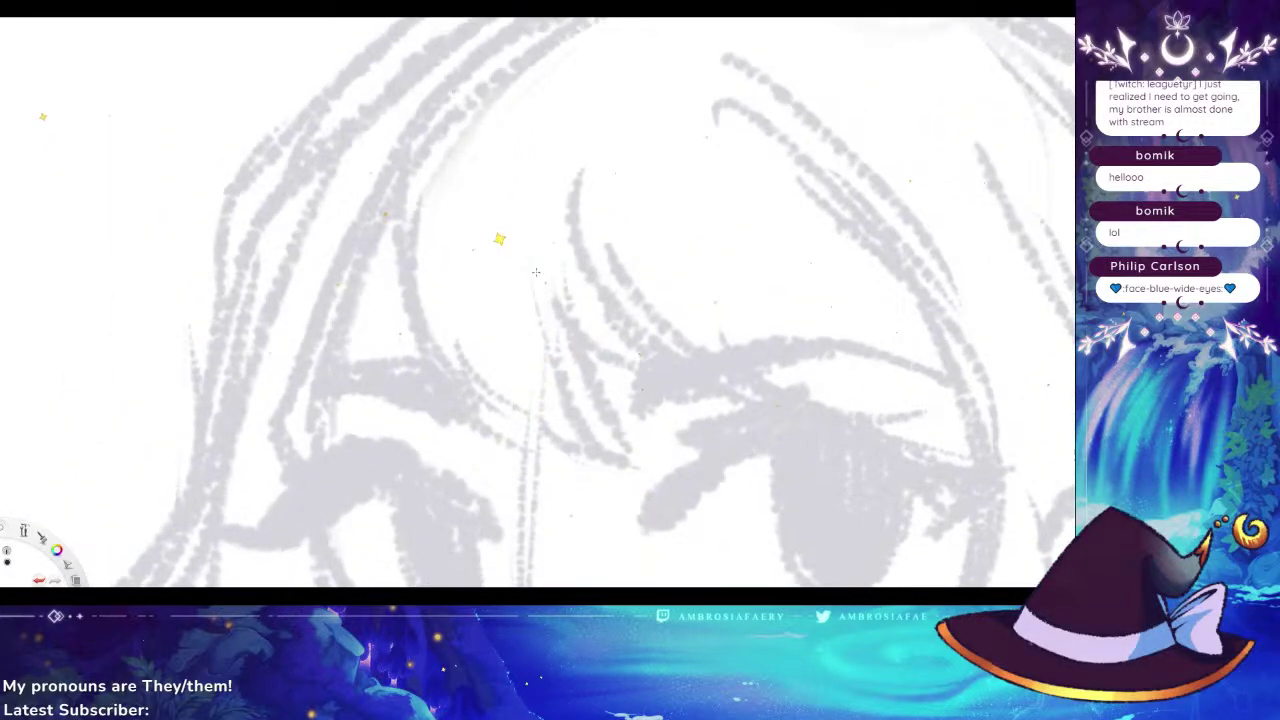
mouse_move(432, 103)
left_mouse_down()
mouse_move(402, 250)
mouse_move(468, 420)
left_mouse_up()
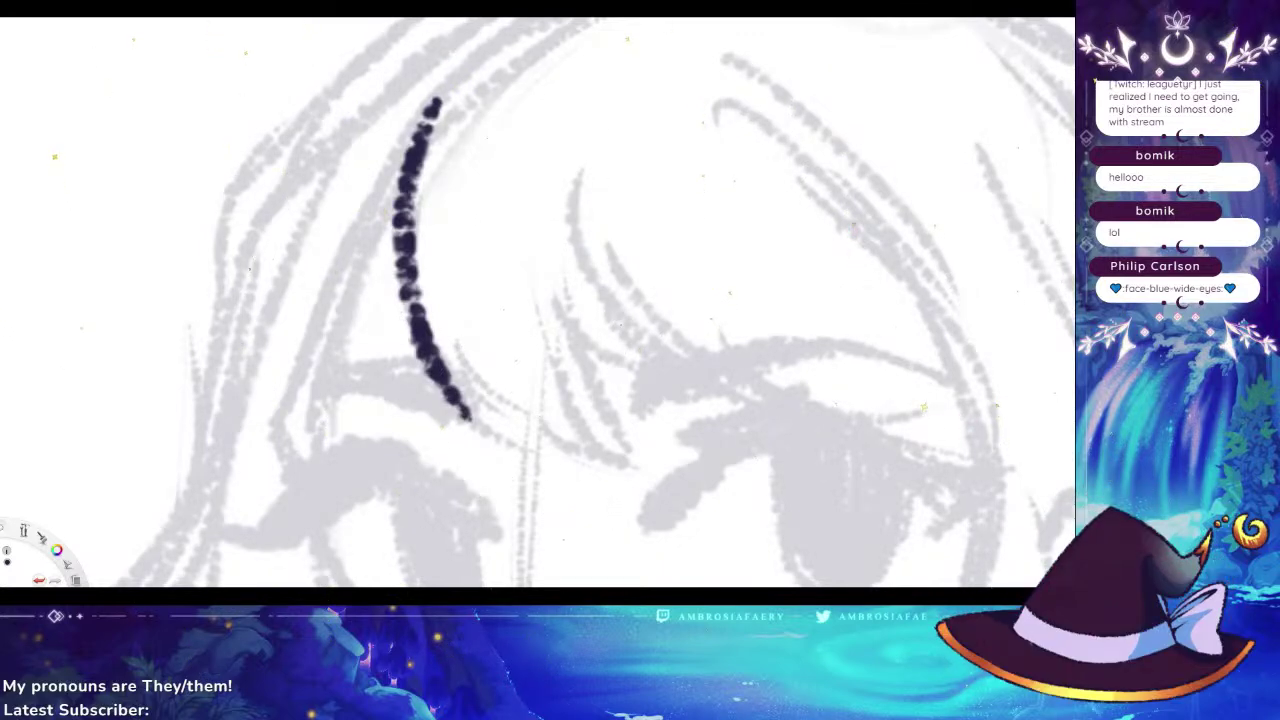
key("ctrl+z")
mouse_move(450, 77)
left_mouse_down()
mouse_move(403, 200)
mouse_move(455, 378)
mouse_move(571, 462)
mouse_move(605, 470)
left_mouse_up()
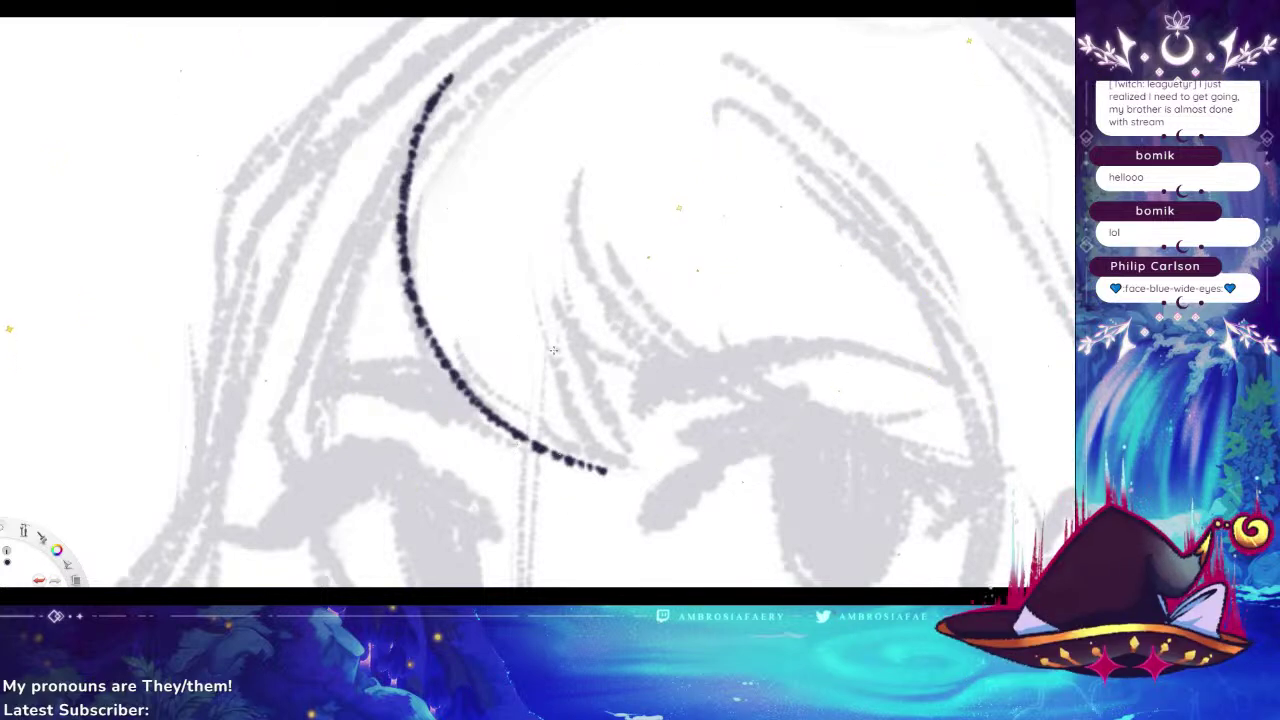
mouse_move(606, 470)
left_mouse_down()
mouse_move(640, 478)
mouse_move(573, 328)
mouse_move(686, 370)
left_mouse_up()
mouse_move(587, 157)
left_mouse_down()
mouse_move(604, 295)
mouse_move(684, 369)
left_mouse_up()
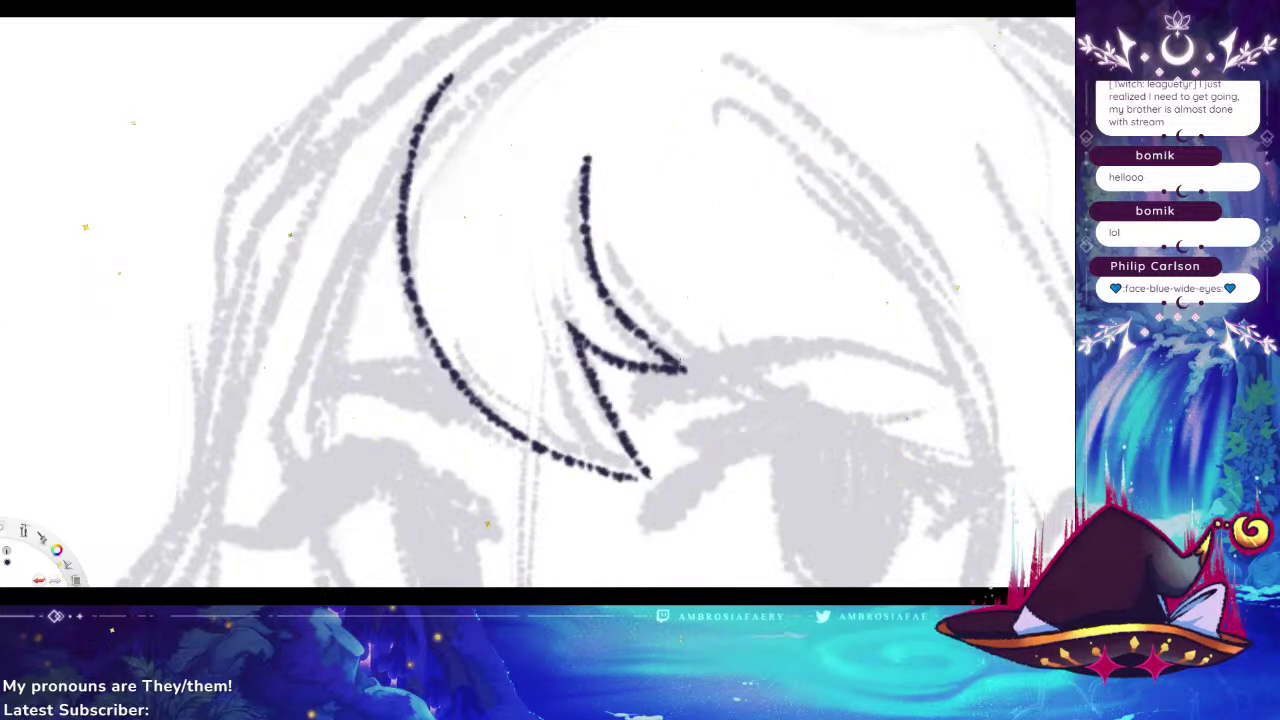
Ink the fringe sweep across the larger eye, the upper forehead strand, and the side lock curving past that eye to the cheek
key("space")
mouse_move(740, 436)
left_mouse_down()
mouse_move(587, 324)
mouse_move(666, 356)
mouse_move(615, 359)
left_mouse_up()
mouse_move(496, 288)
left_mouse_down()
mouse_move(600, 330)
mouse_move(688, 338)
left_mouse_up()
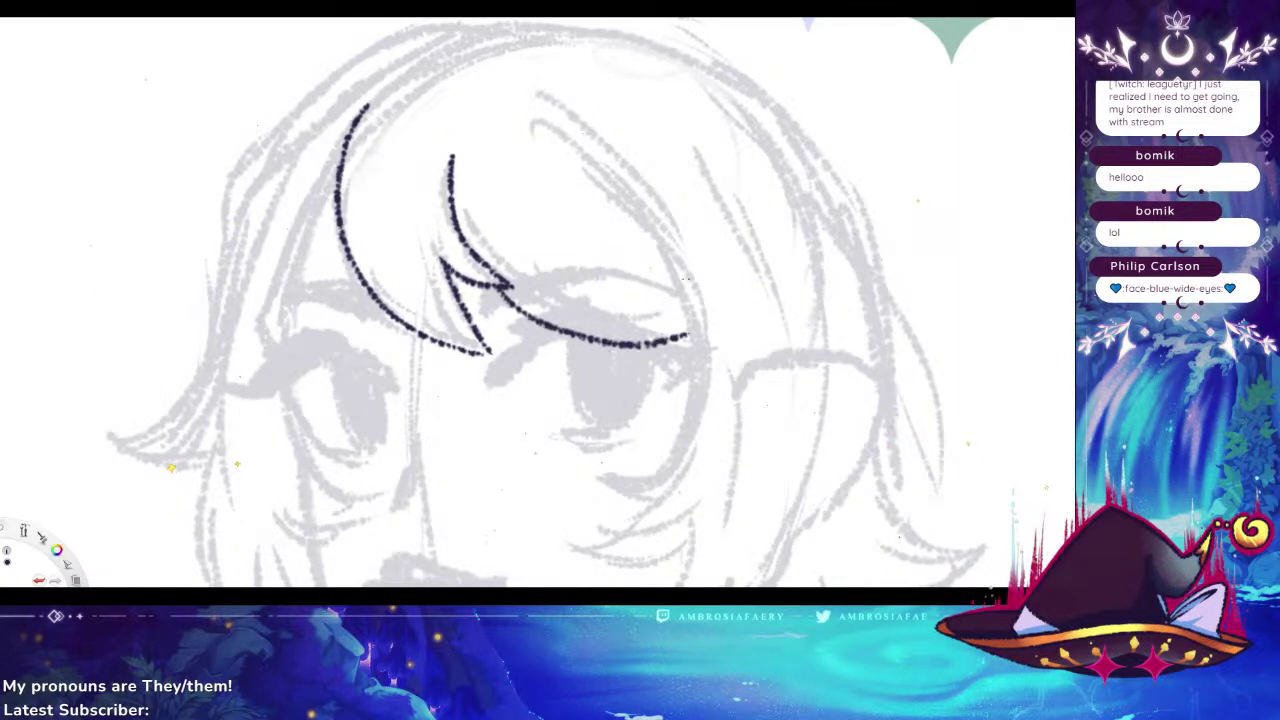
mouse_move(516, 95)
left_mouse_down()
mouse_move(598, 146)
mouse_move(645, 205)
left_mouse_up()
mouse_move(682, 270)
left_mouse_down()
mouse_move(698, 350)
mouse_move(641, 488)
mouse_move(594, 498)
left_mouse_up()
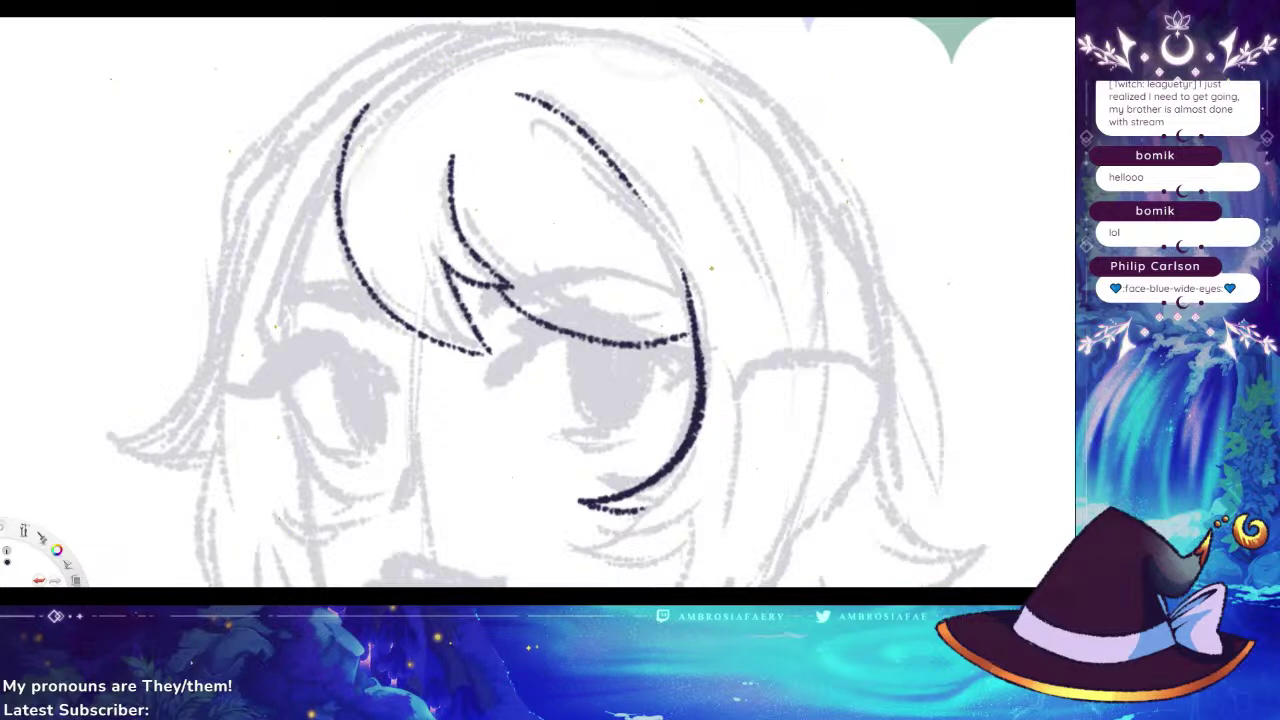
Ink the pointed cheek locks stacked below the larger eye's side lock
mouse_move(632, 346)
left_mouse_down()
mouse_move(692, 326)
mouse_move(644, 131)
left_mouse_up()
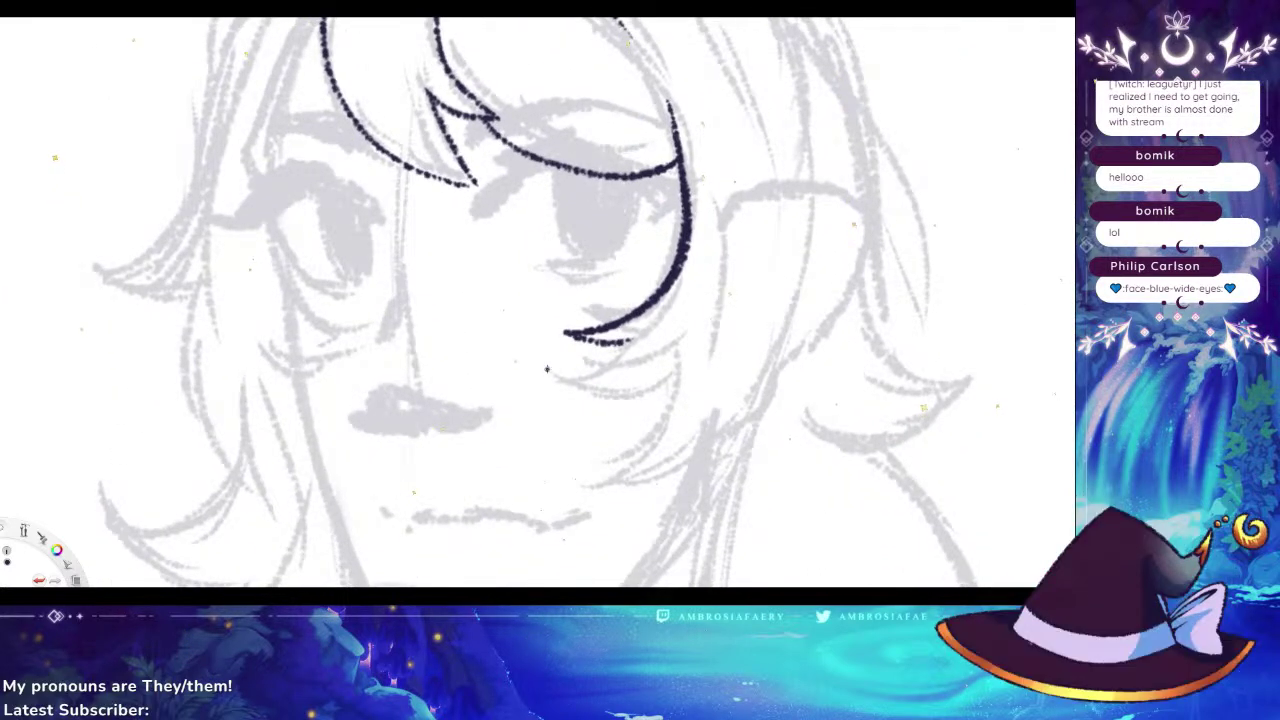
left_click_drag(547, 369, 631, 340)
mouse_move(547, 372)
left_mouse_down()
mouse_move(679, 368)
mouse_move(592, 488)
mouse_move(676, 470)
mouse_move(748, 408)
mouse_move(648, 480)
left_mouse_up()
Ink the long strand from the crown past the ear to its pointed tip, and the lowest cheek lock's outer edge up to it
key("space")
left_click_drag(677, 307, 670, 241)
mouse_move(626, 106)
left_mouse_down()
mouse_move(665, 218)
mouse_move(686, 415)
mouse_move(712, 452)
left_mouse_up()
left_click_drag(666, 407, 711, 451)
left_click_drag(640, 482, 667, 378)
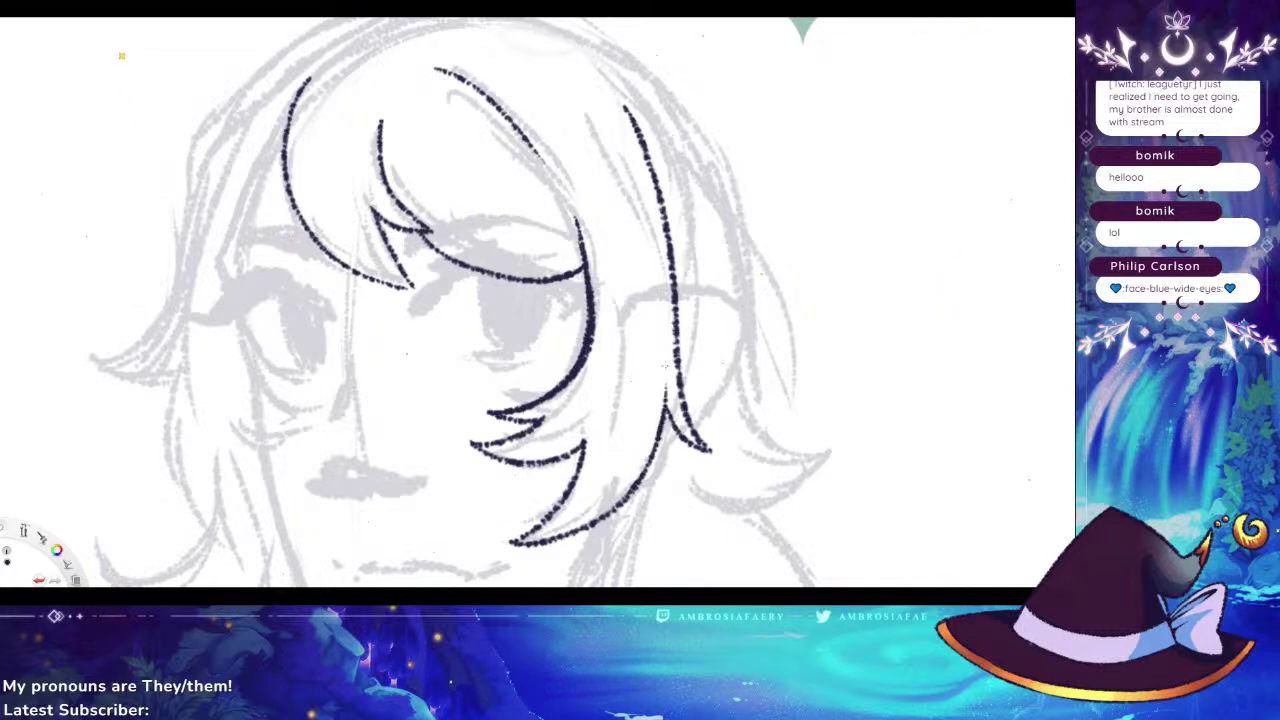
Ink the face-framing strand from the fringe past the smaller eye to the cheek, with a short textured curve beneath its end
mouse_move(434, 479)
left_mouse_down()
mouse_move(592, 420)
mouse_move(691, 472)
mouse_move(705, 510)
left_mouse_up()
left_click_drag(484, 292, 507, 346)
left_click_drag(486, 298, 564, 130)
left_click_drag(586, 434, 583, 284)
left_click_drag(510, 212, 585, 292)
left_click_drag(500, 306, 580, 296)
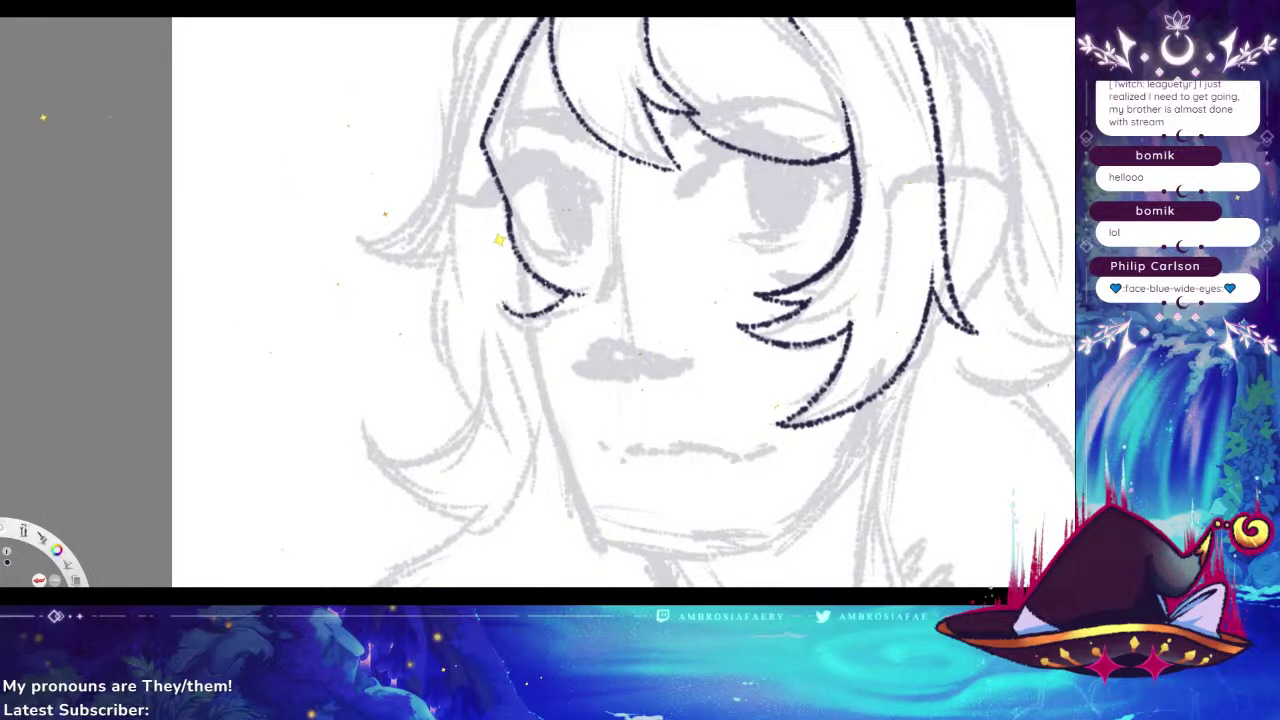